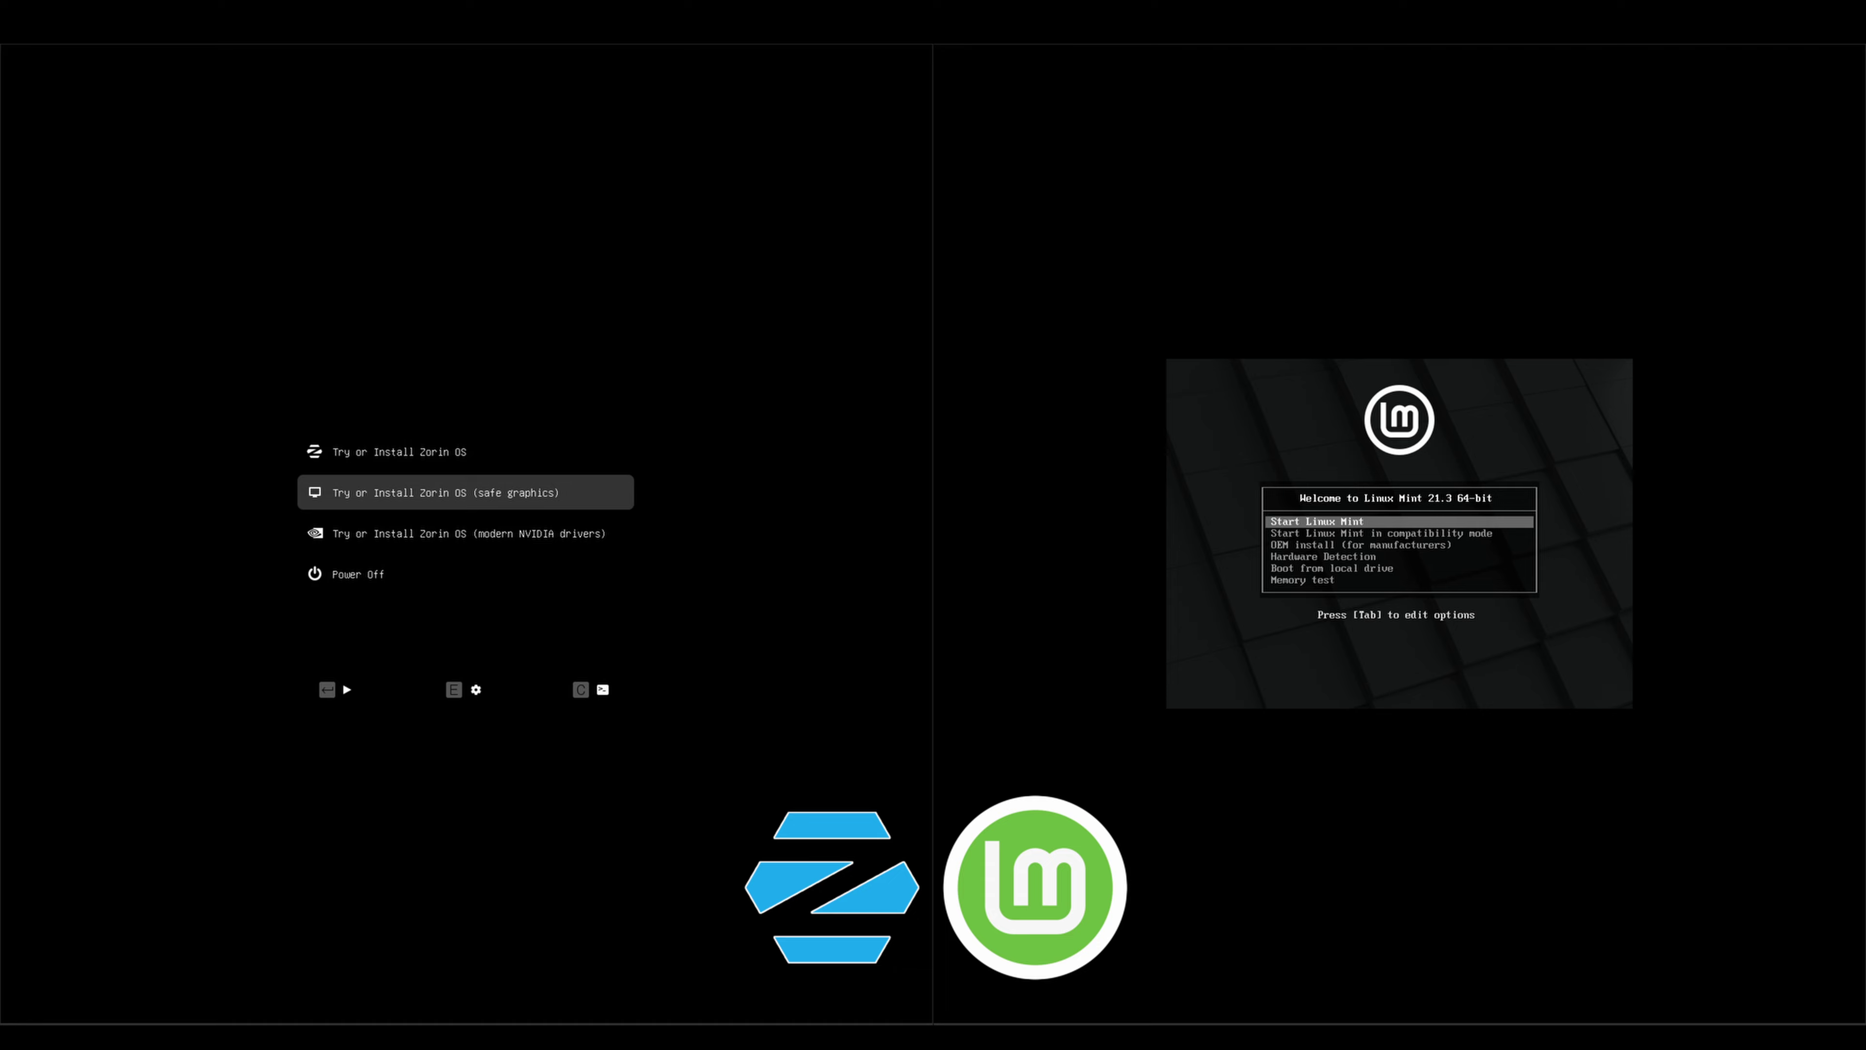
key(Down)
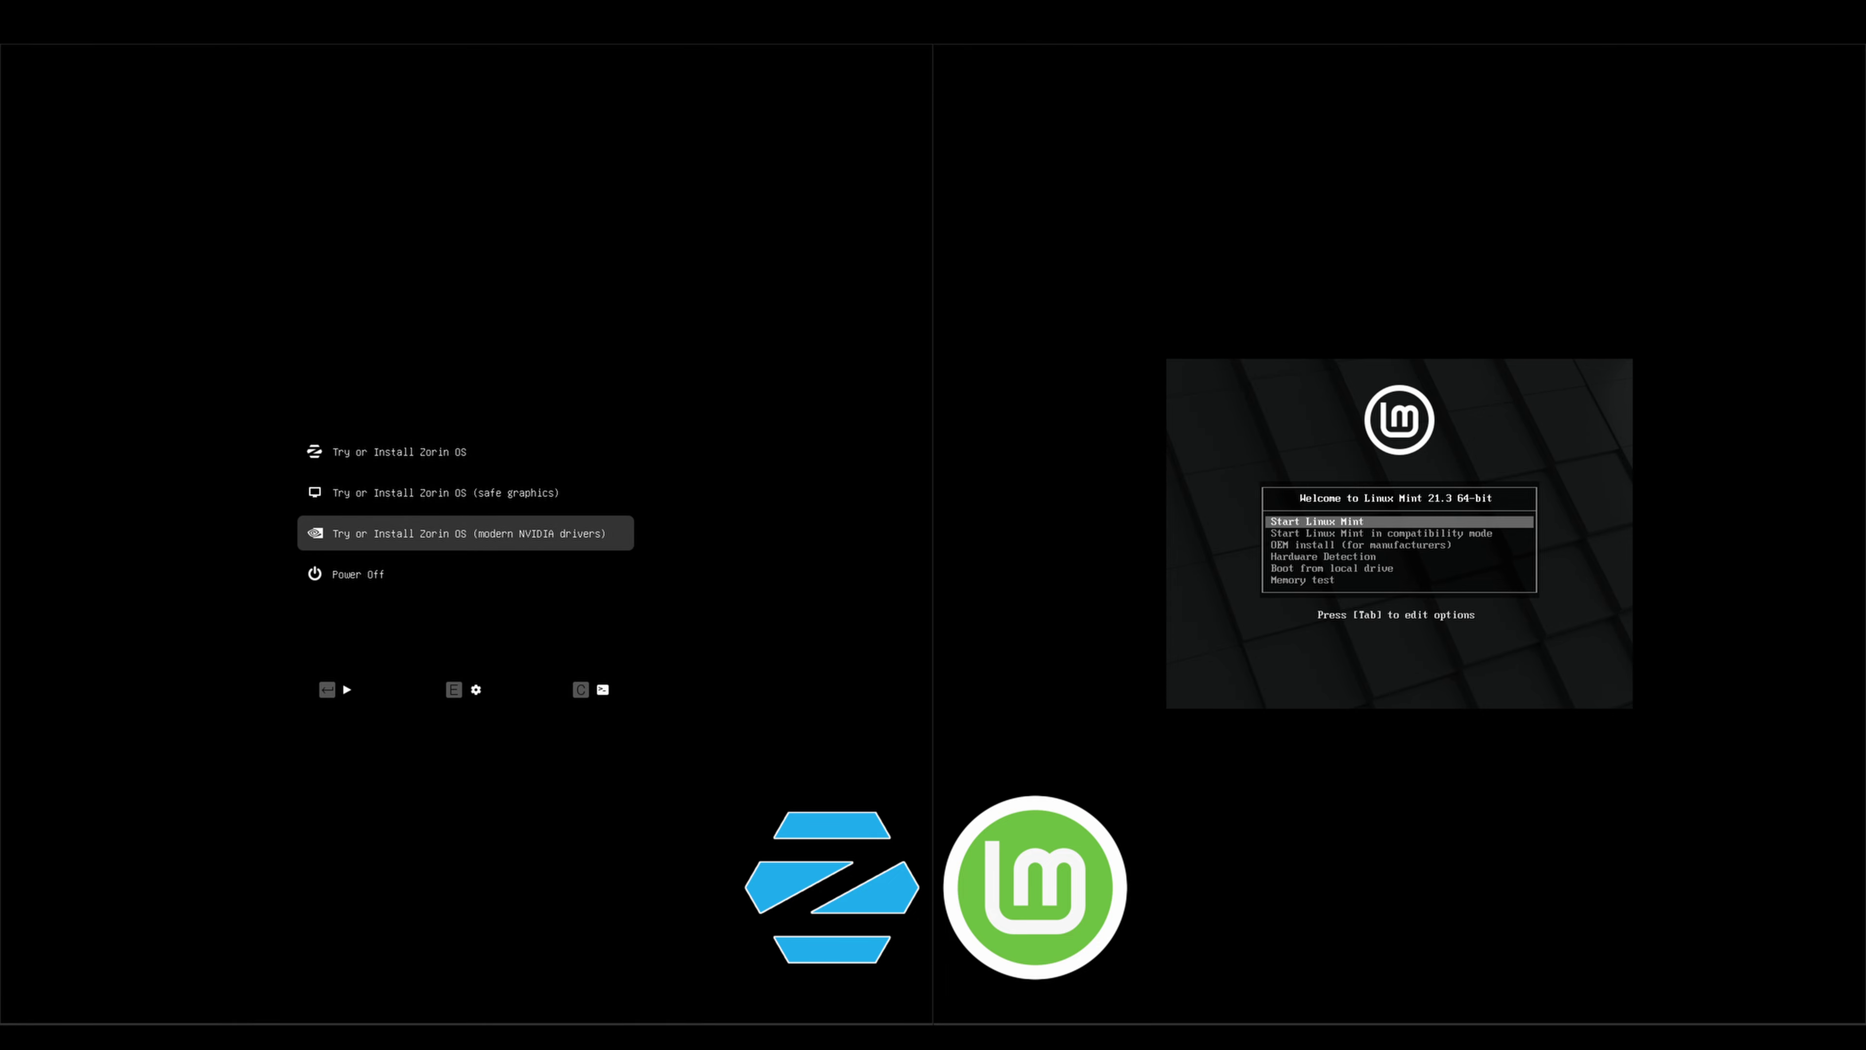
Launch the Linux Mint installer and choose Install Zorin OS rather than trying it
key(Up)
key(Up)
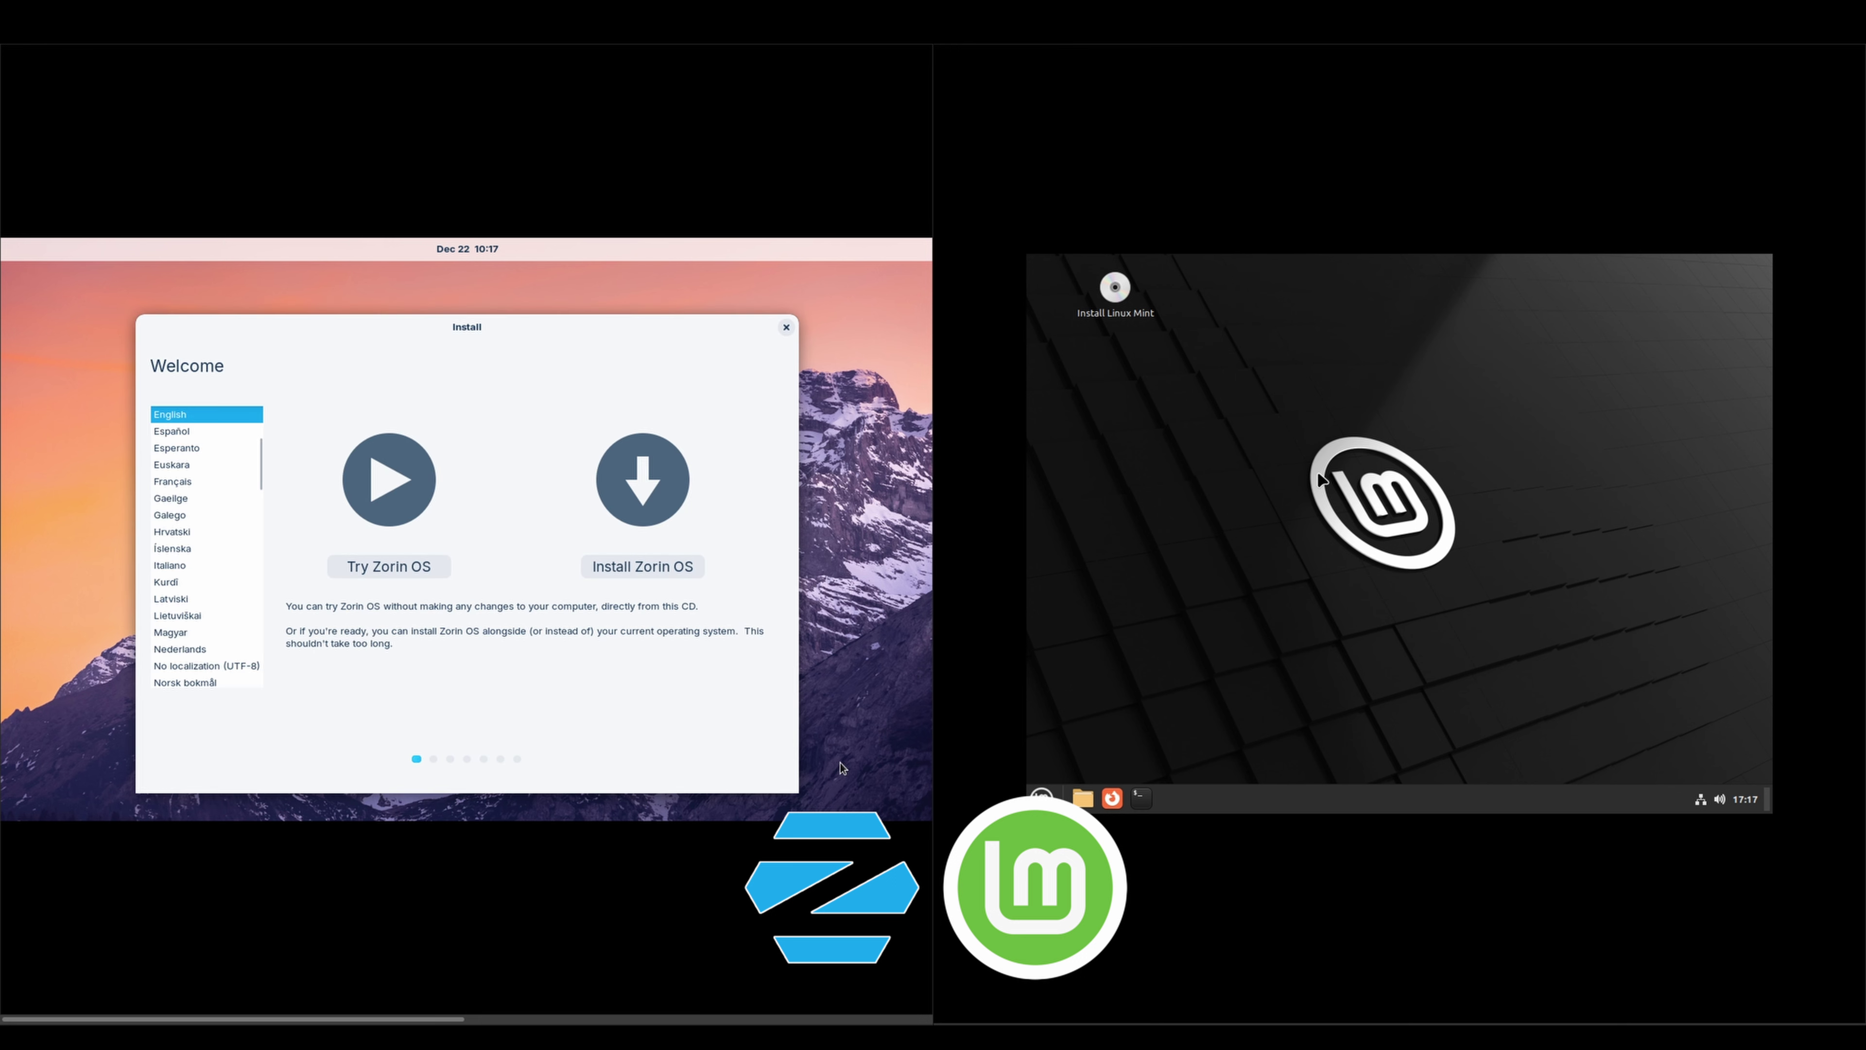
click(1115, 293)
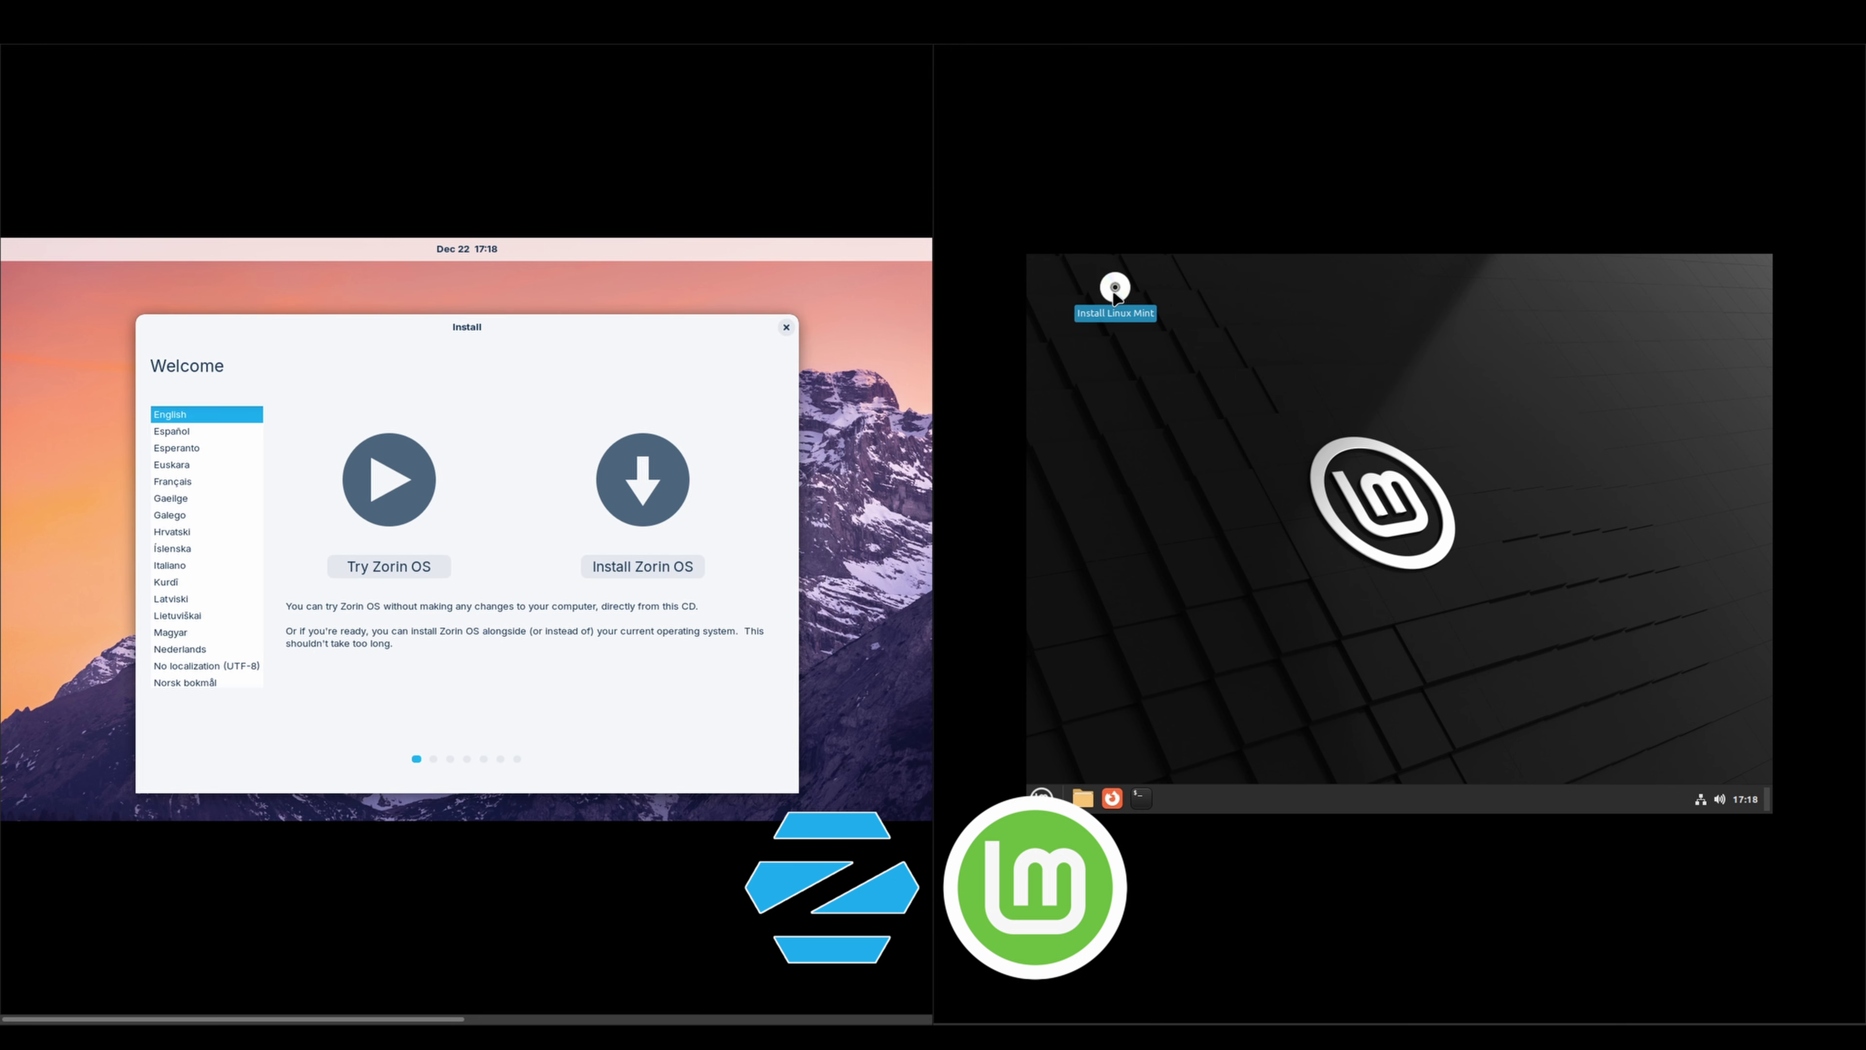
double_click(1115, 293)
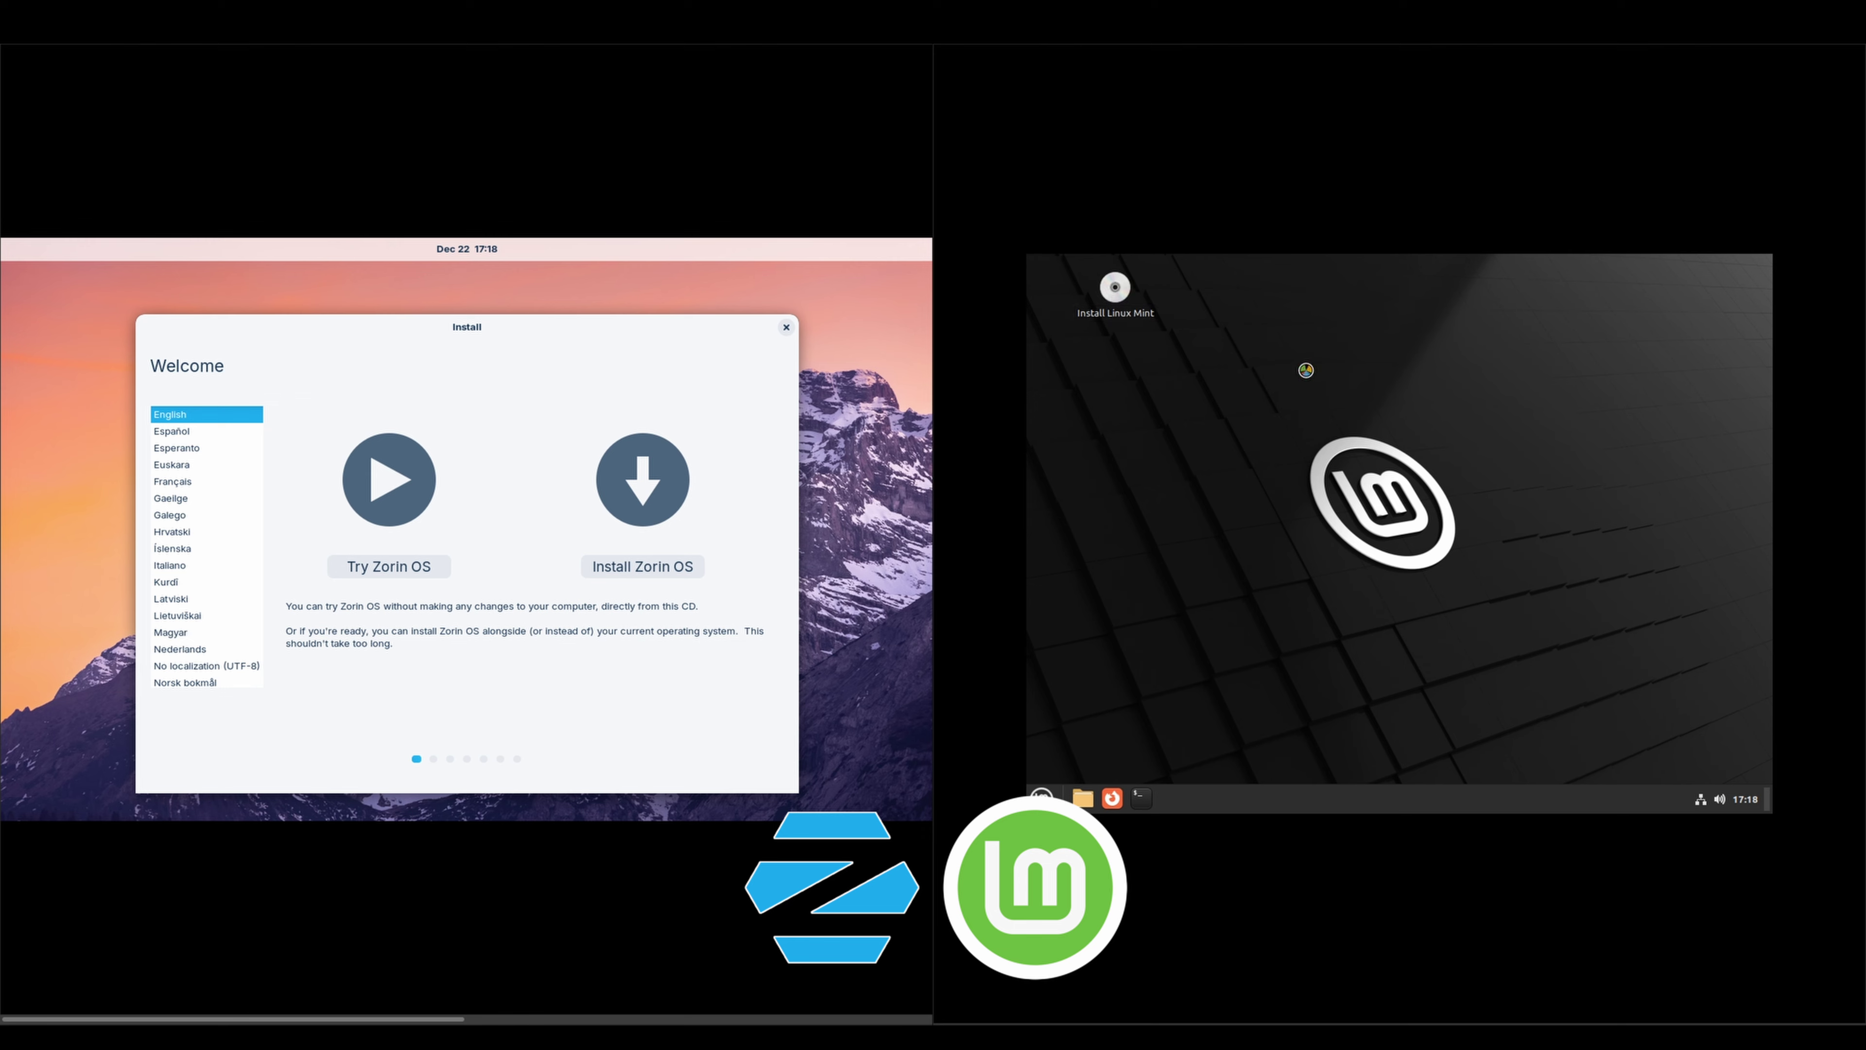
click(666, 568)
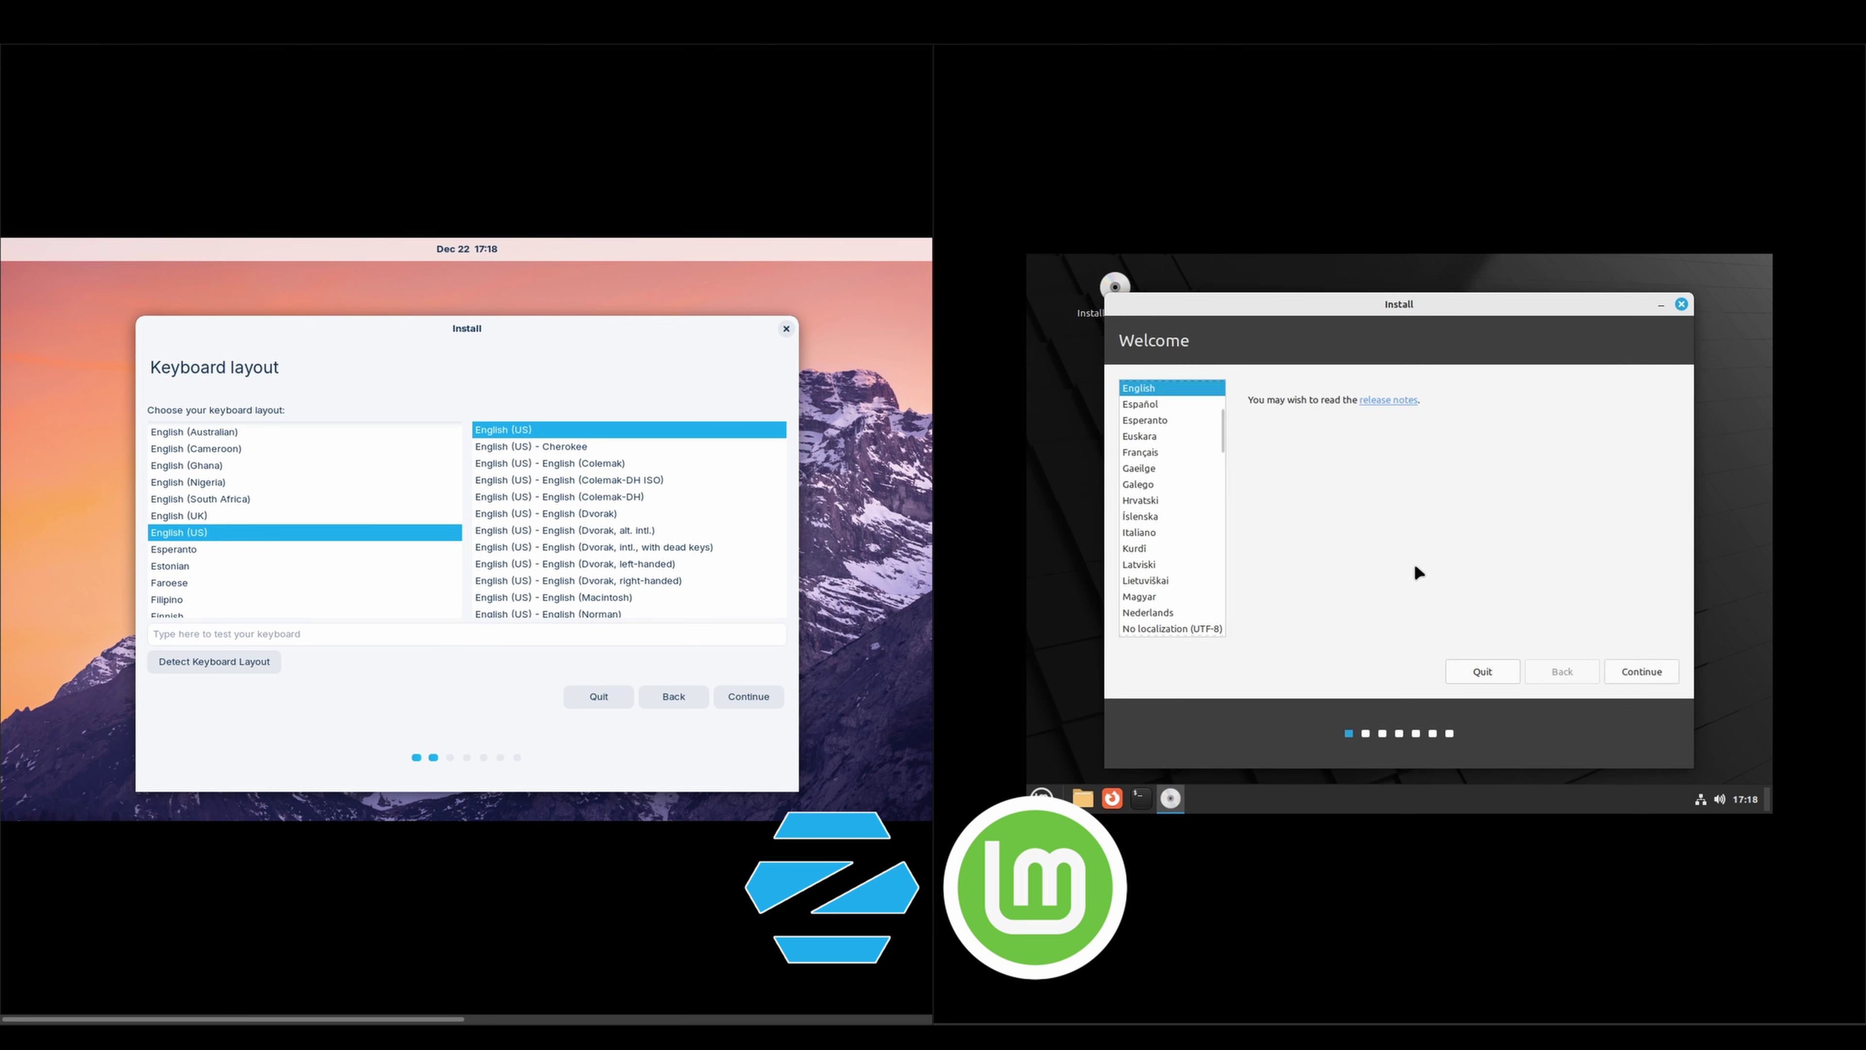
Accept the language and English (US) keyboard layout in both installers
click(1638, 671)
click(749, 695)
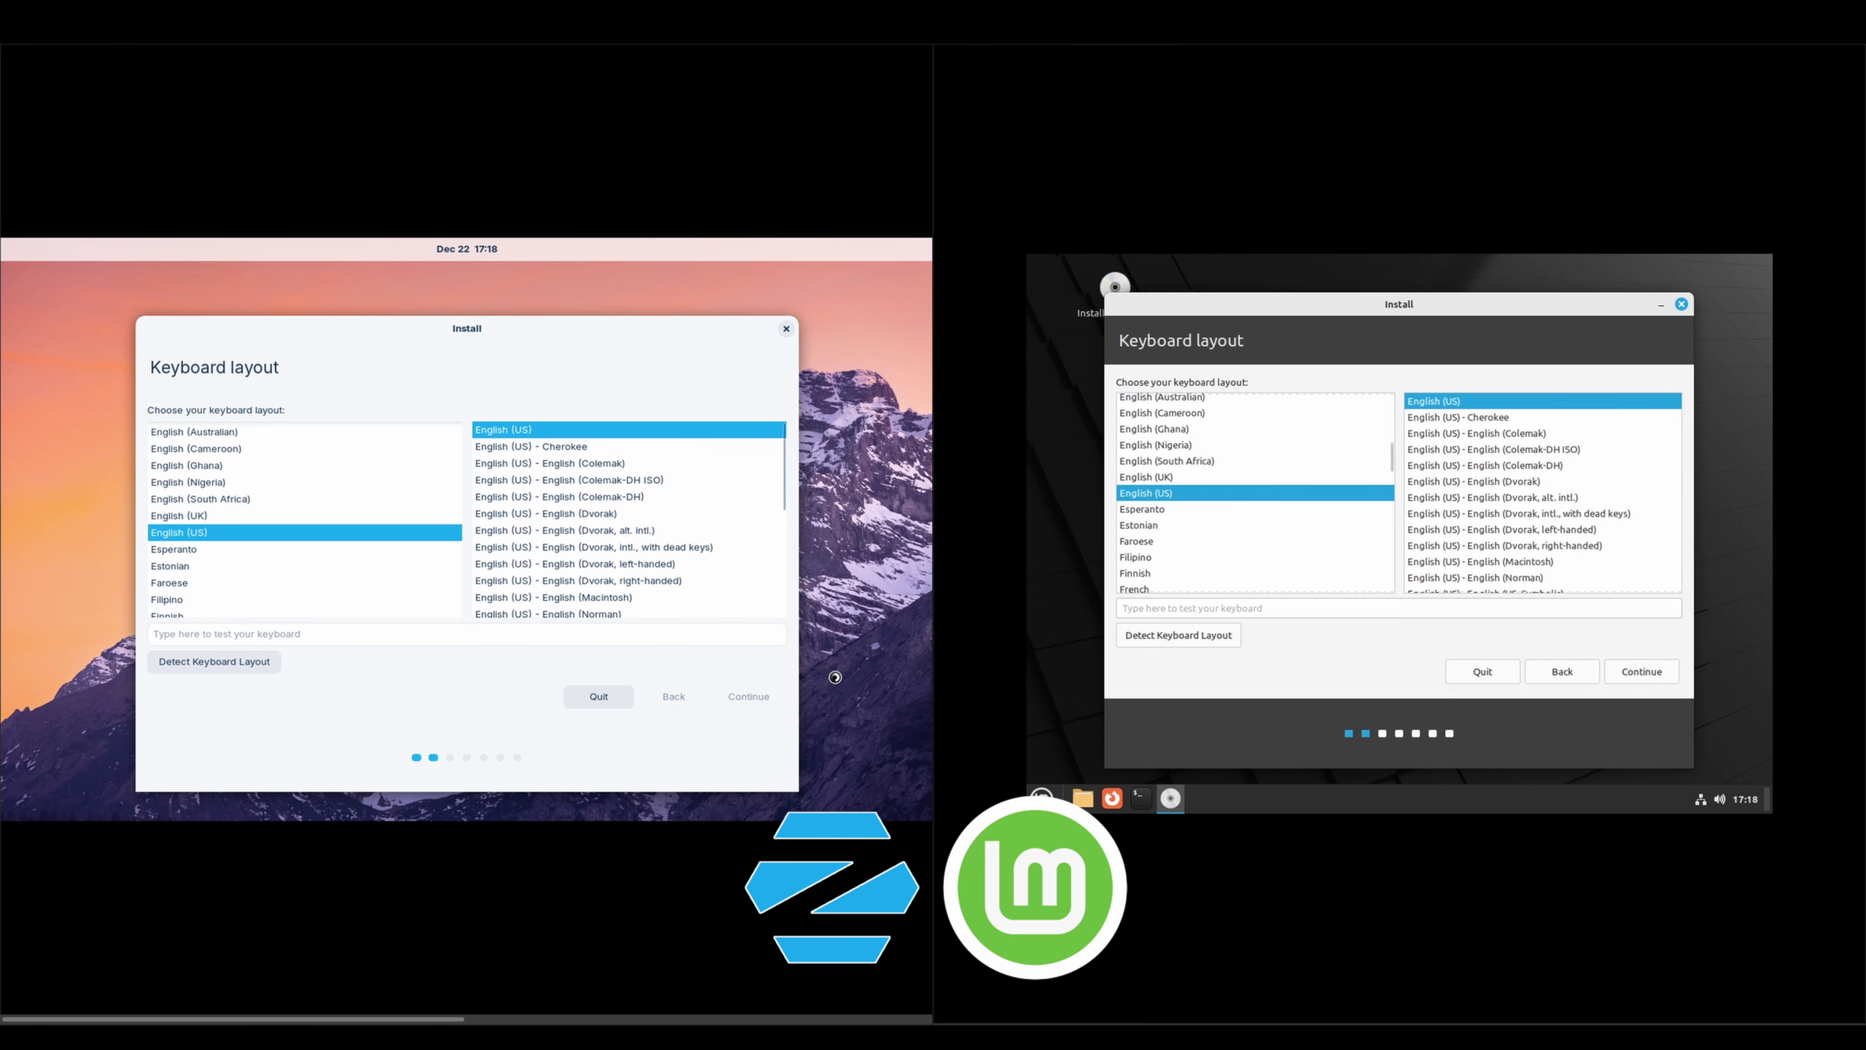
click(1639, 670)
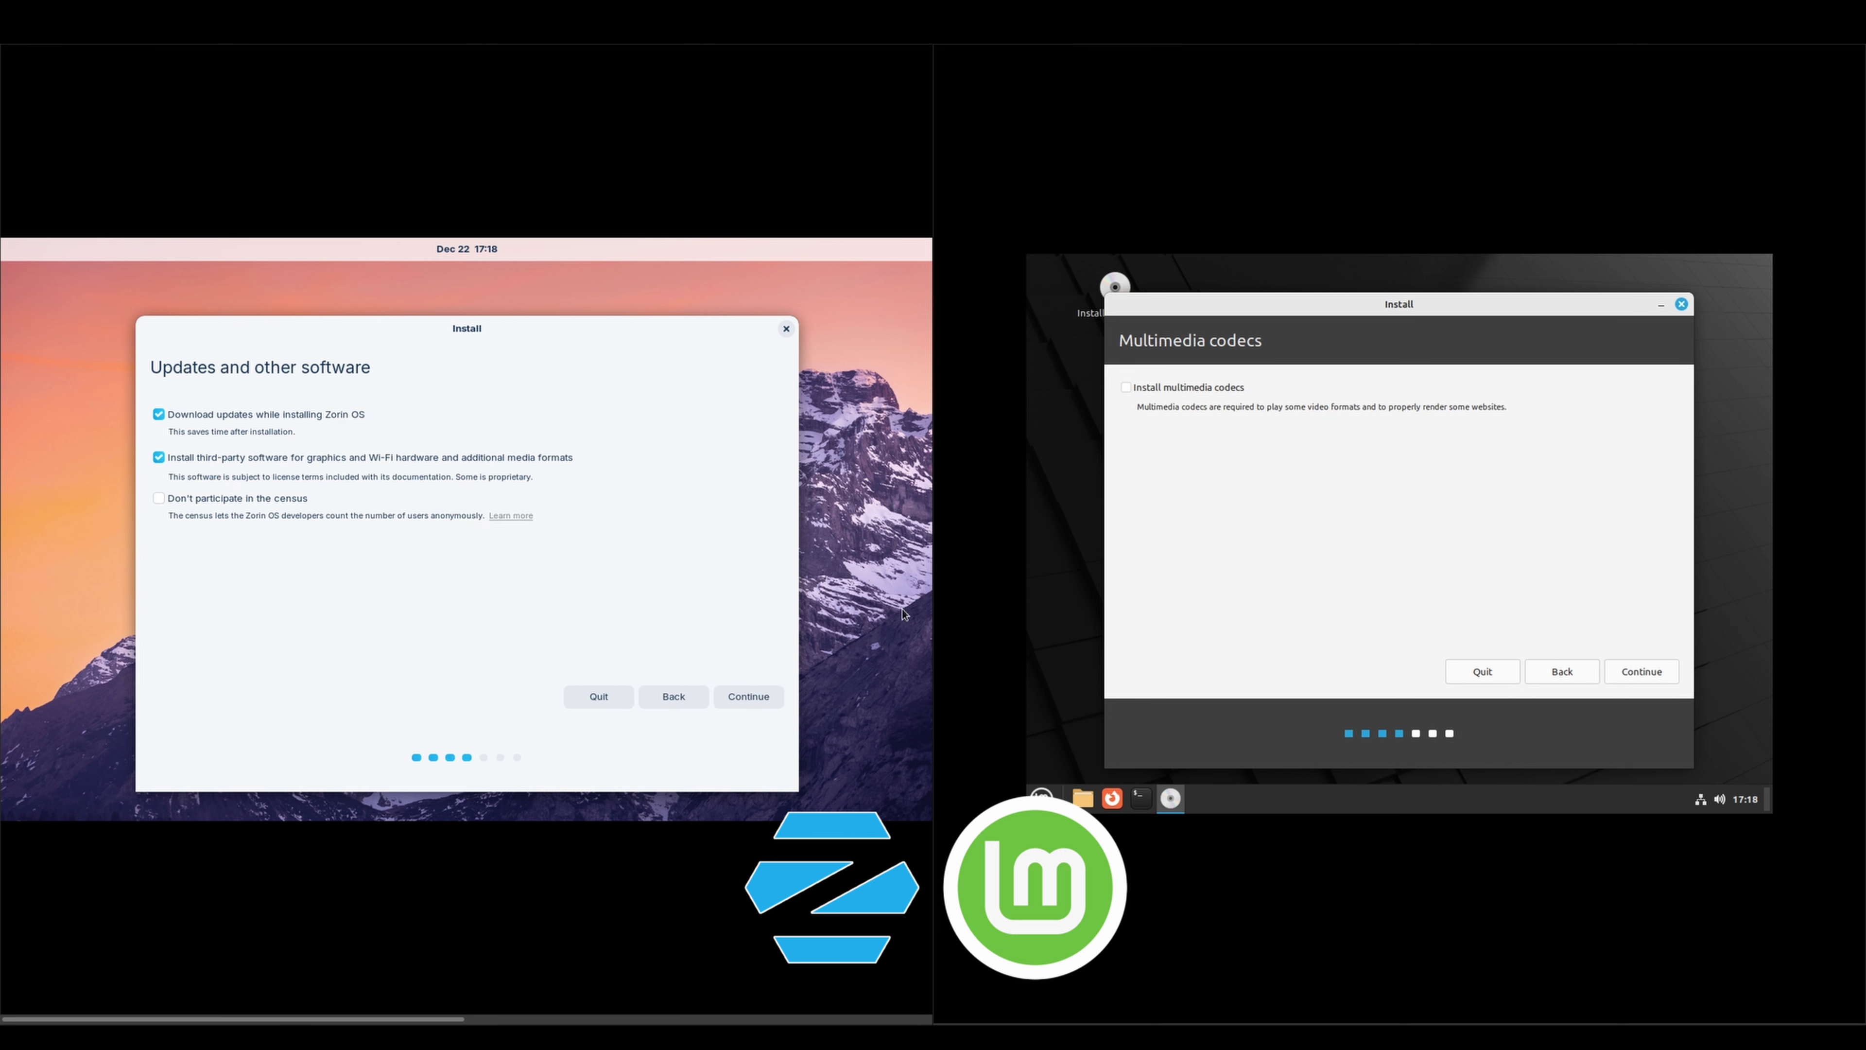
Opt out of the Zorin census and include multimedia codecs in the Mint install
click(277, 497)
click(1126, 389)
click(1639, 671)
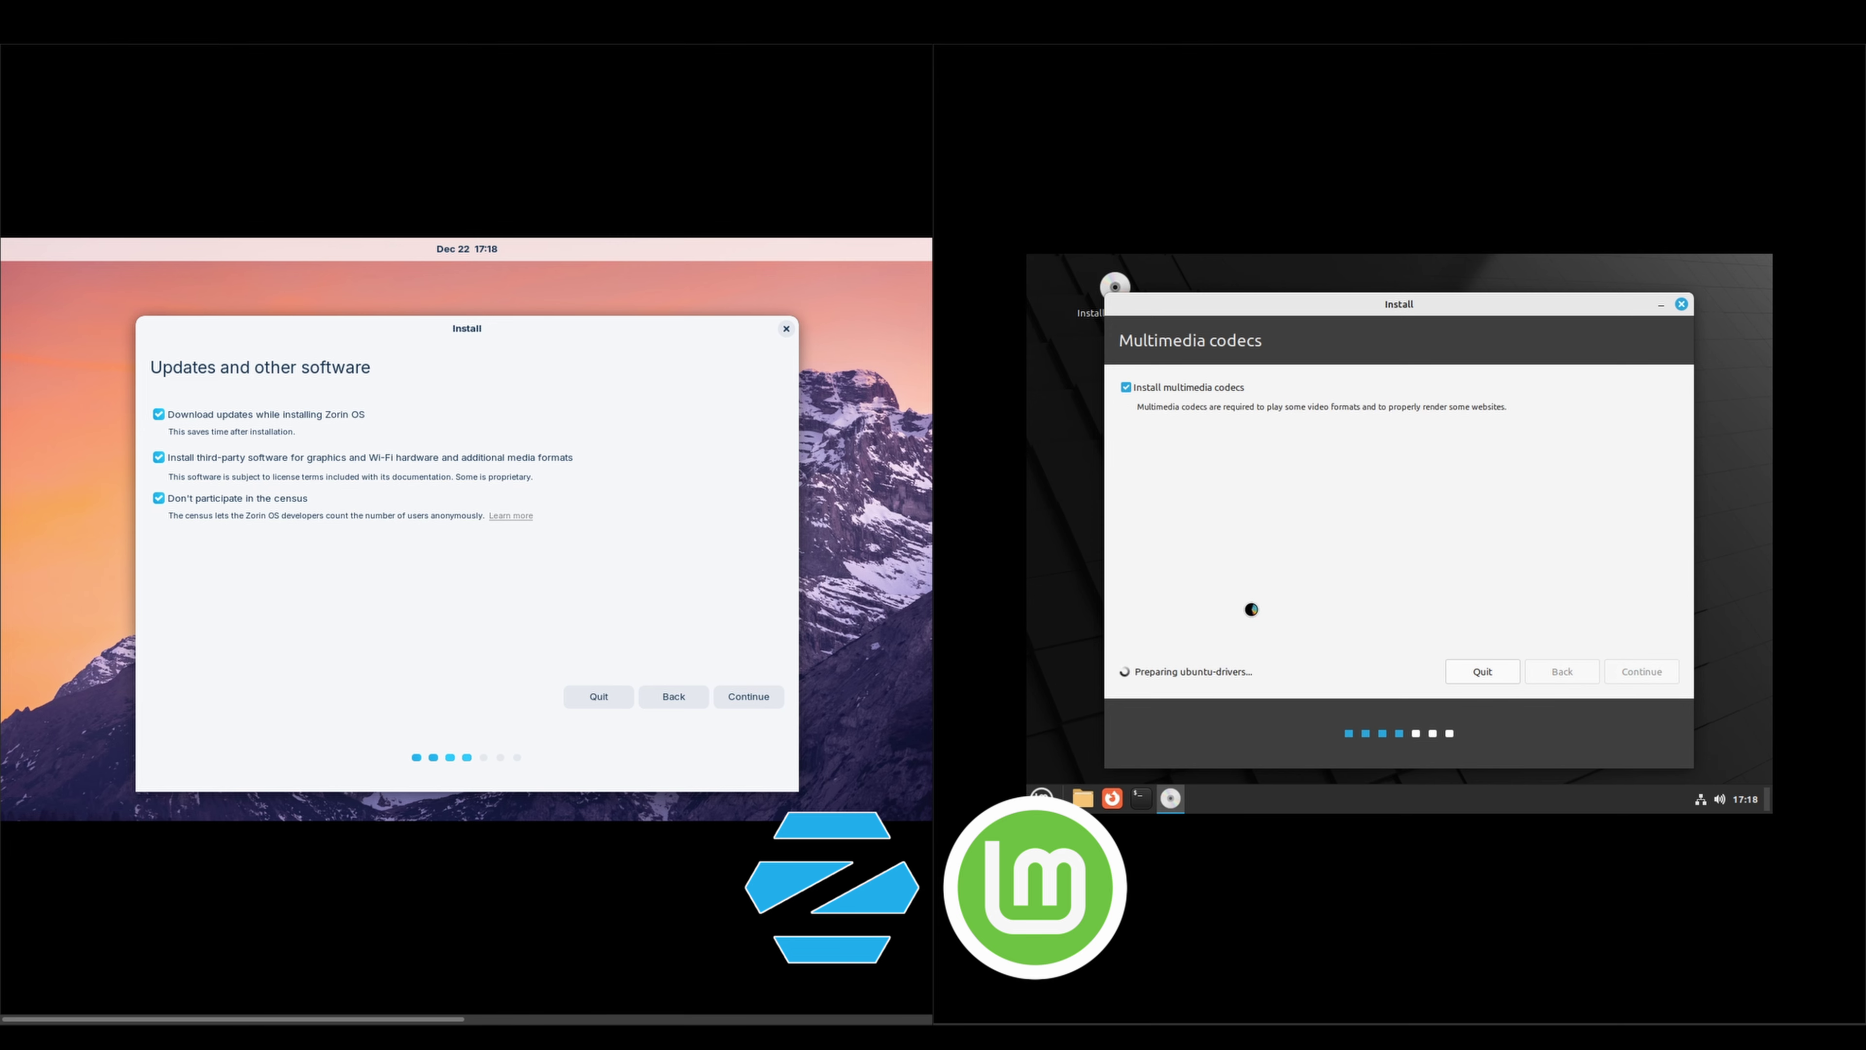
click(732, 694)
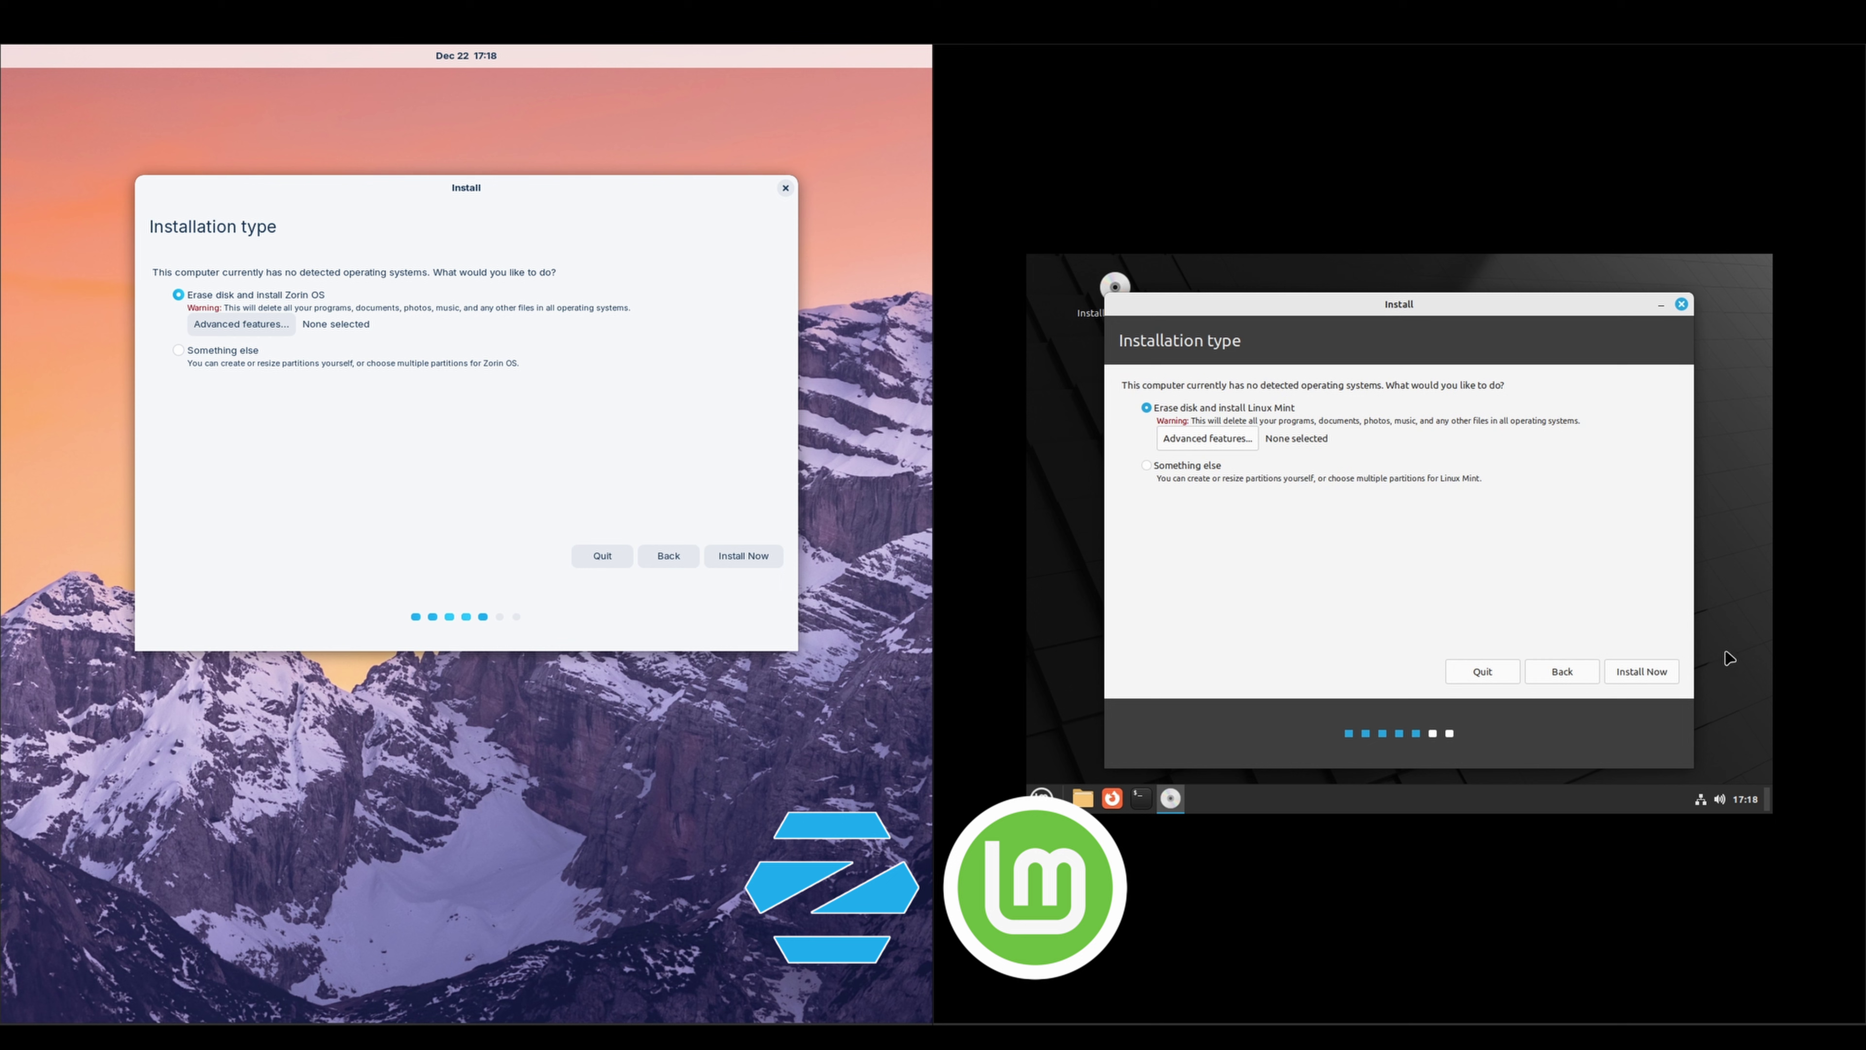
Choose Erase disk in both installers and confirm writing the partition changes
click(1641, 671)
click(740, 556)
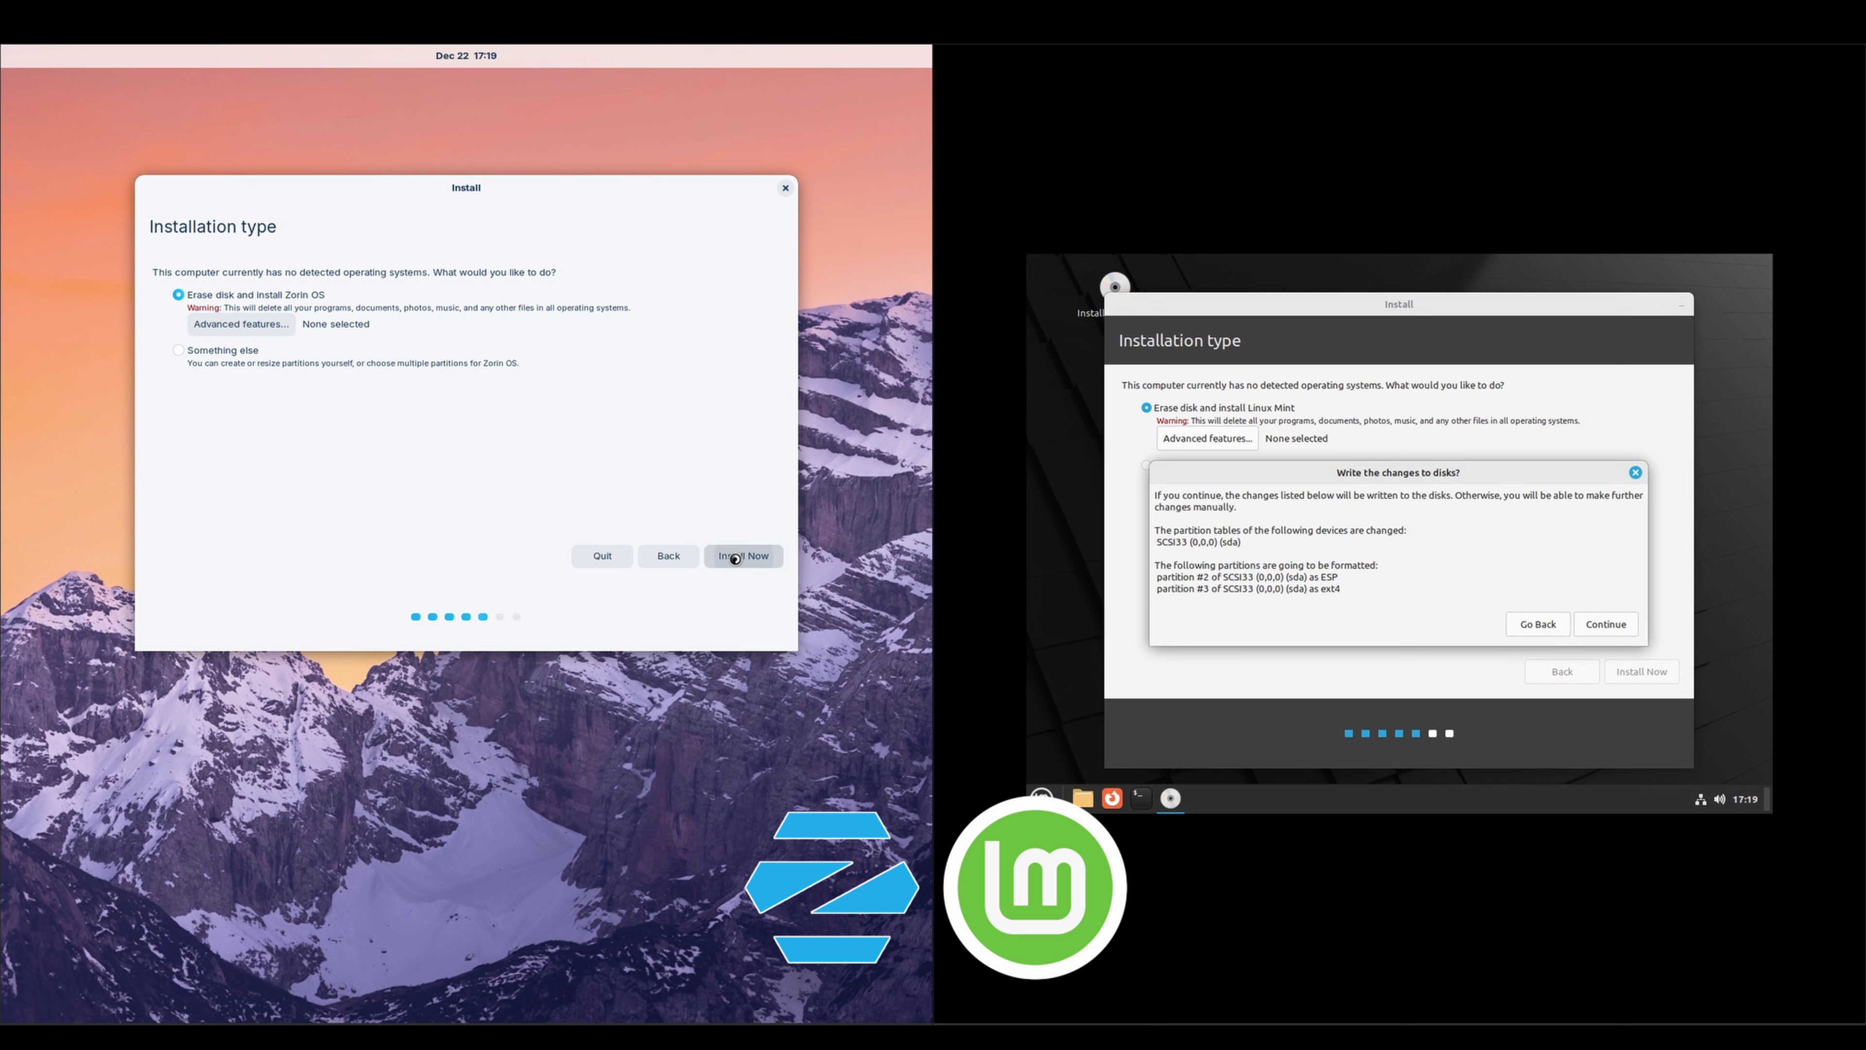
click(1606, 624)
click(679, 487)
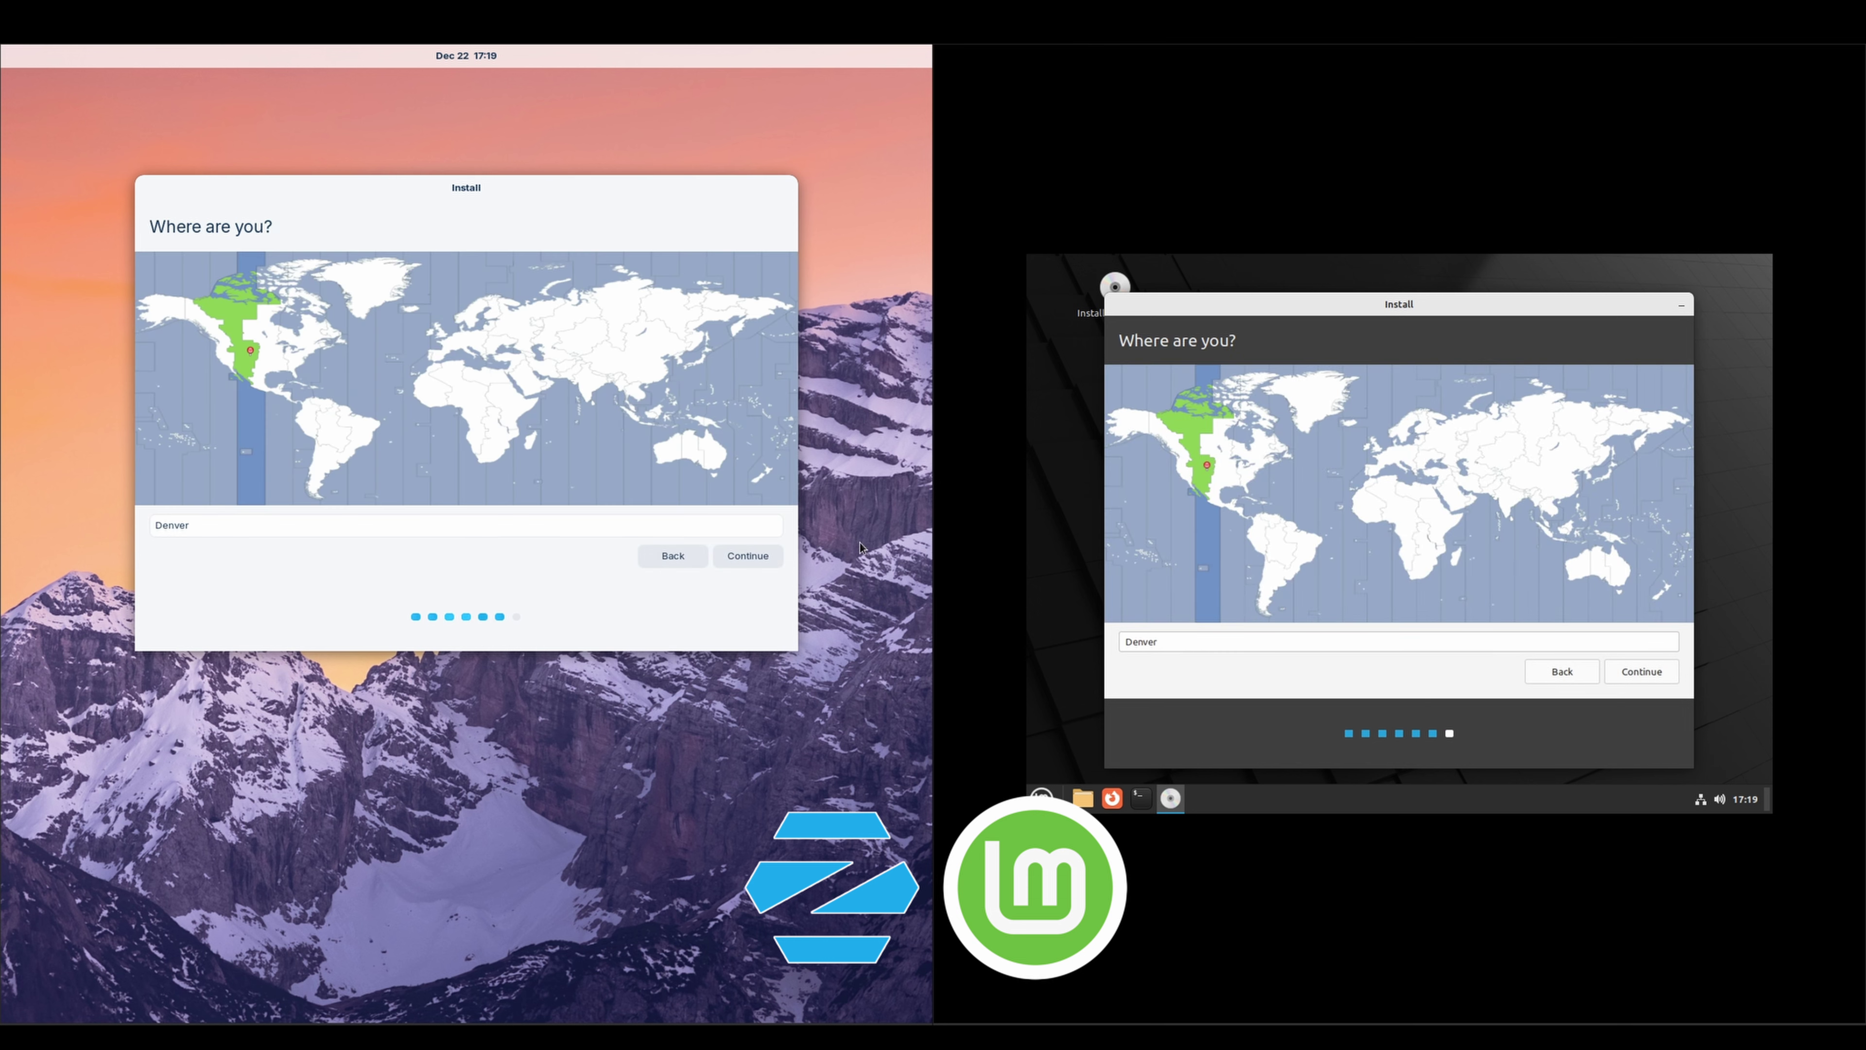
click(747, 555)
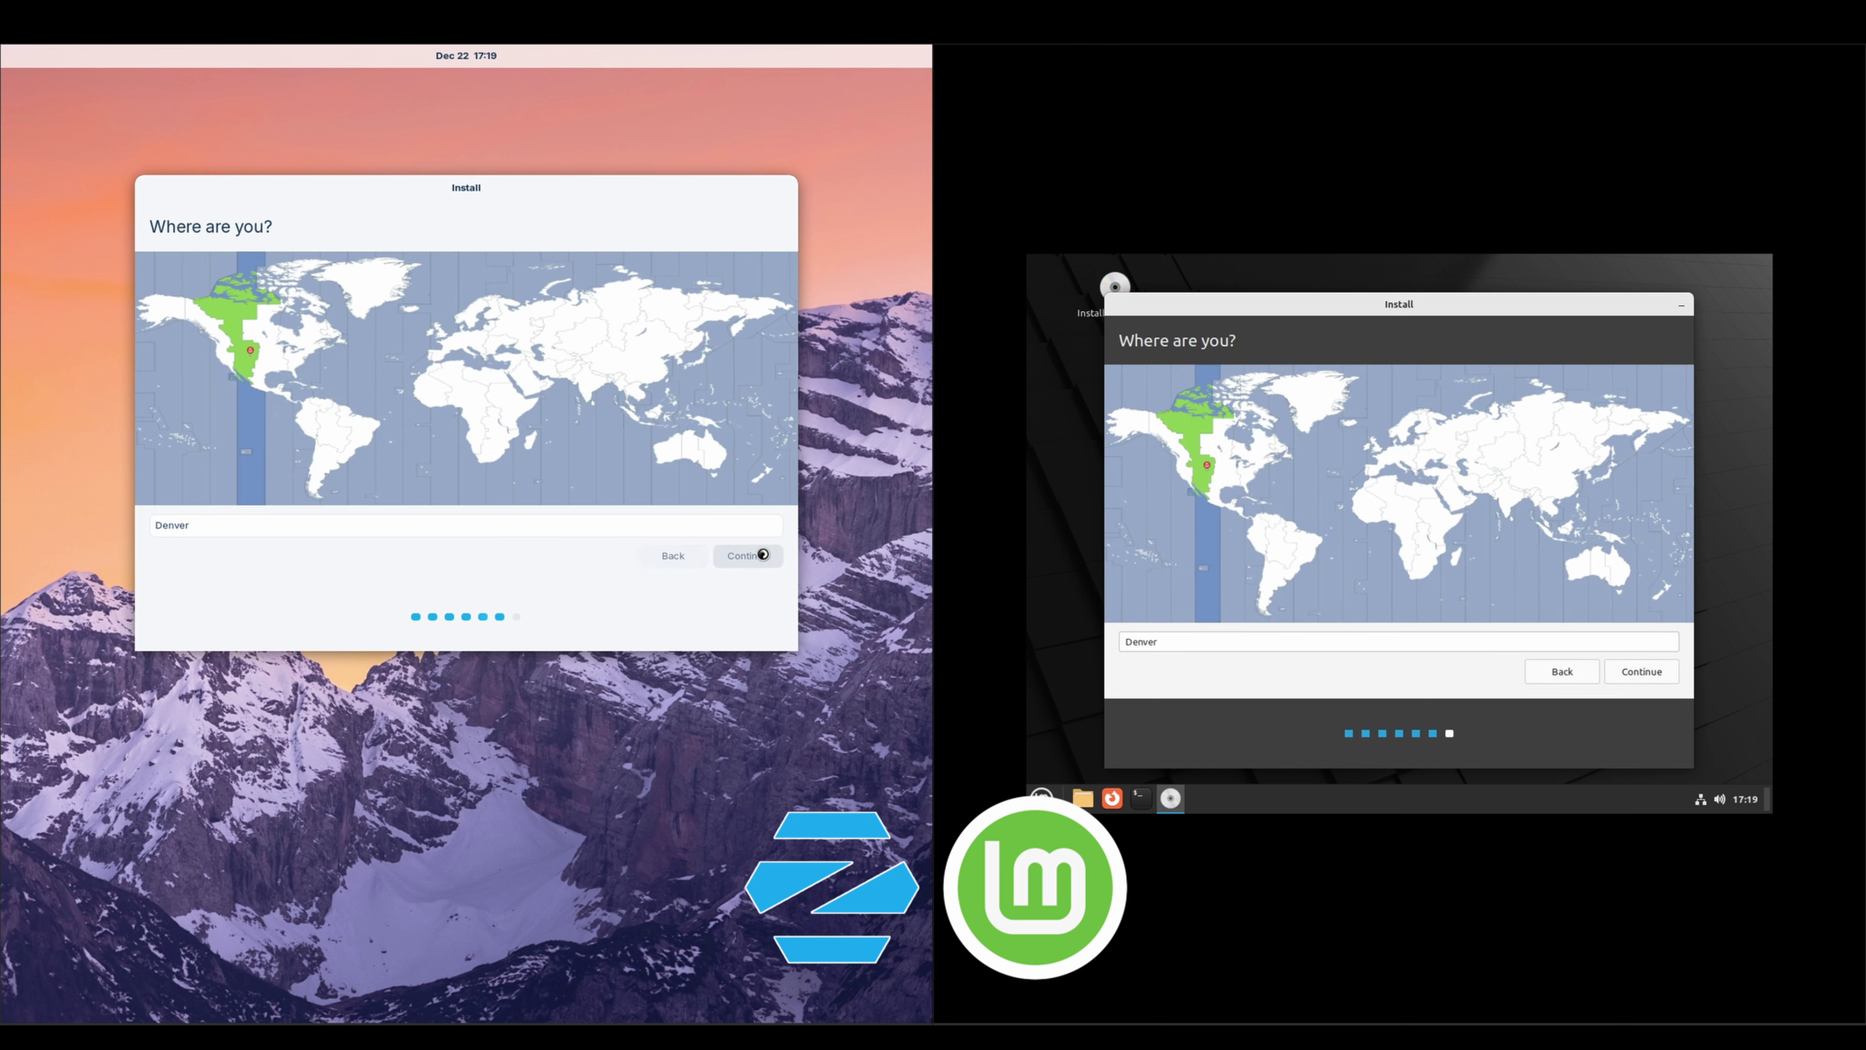
click(1627, 672)
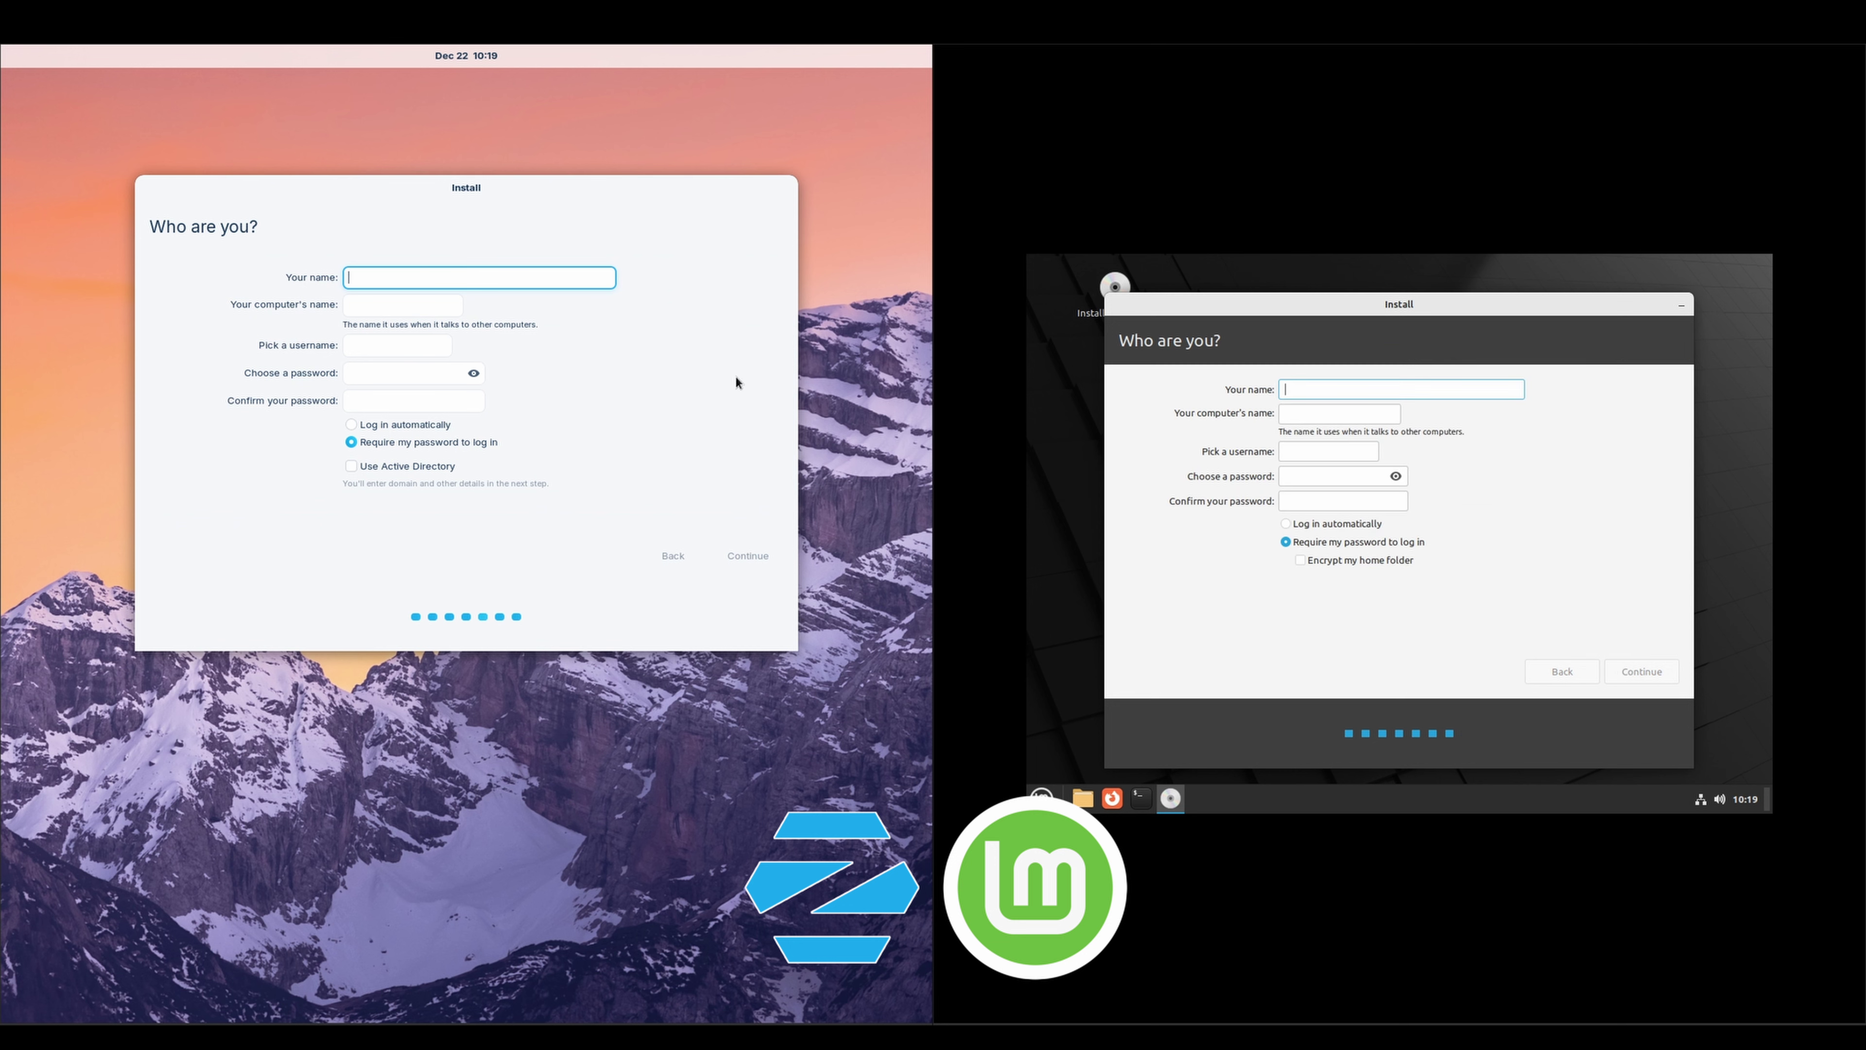
text(The Linux IT Guy)
key(Tab)
text(TLIG-Z17)
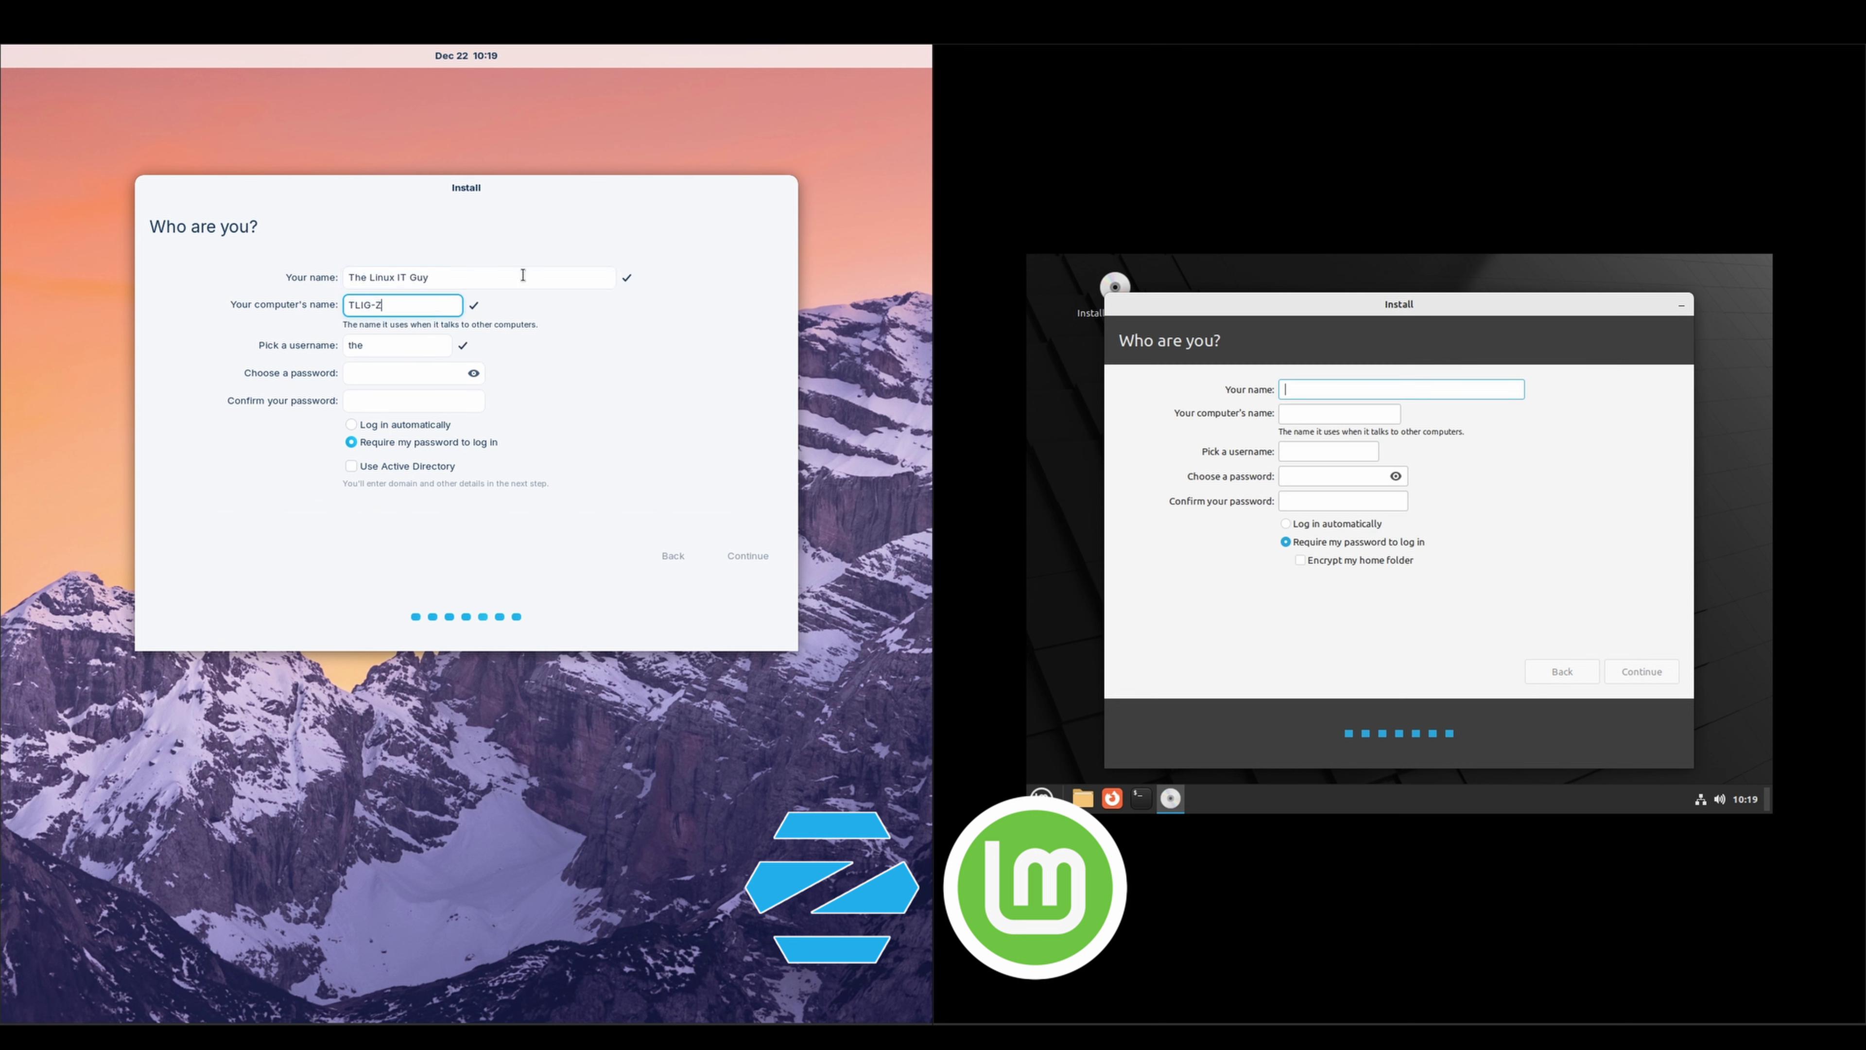
key(Tab)
Complete the account forms, including Mint computer name TLIG-LM213, username and passwords, and start installing
key(Tab)
text(123)
key(Tab)
text(123The Linux IT Guy)
key(Tab)
text(TLI)
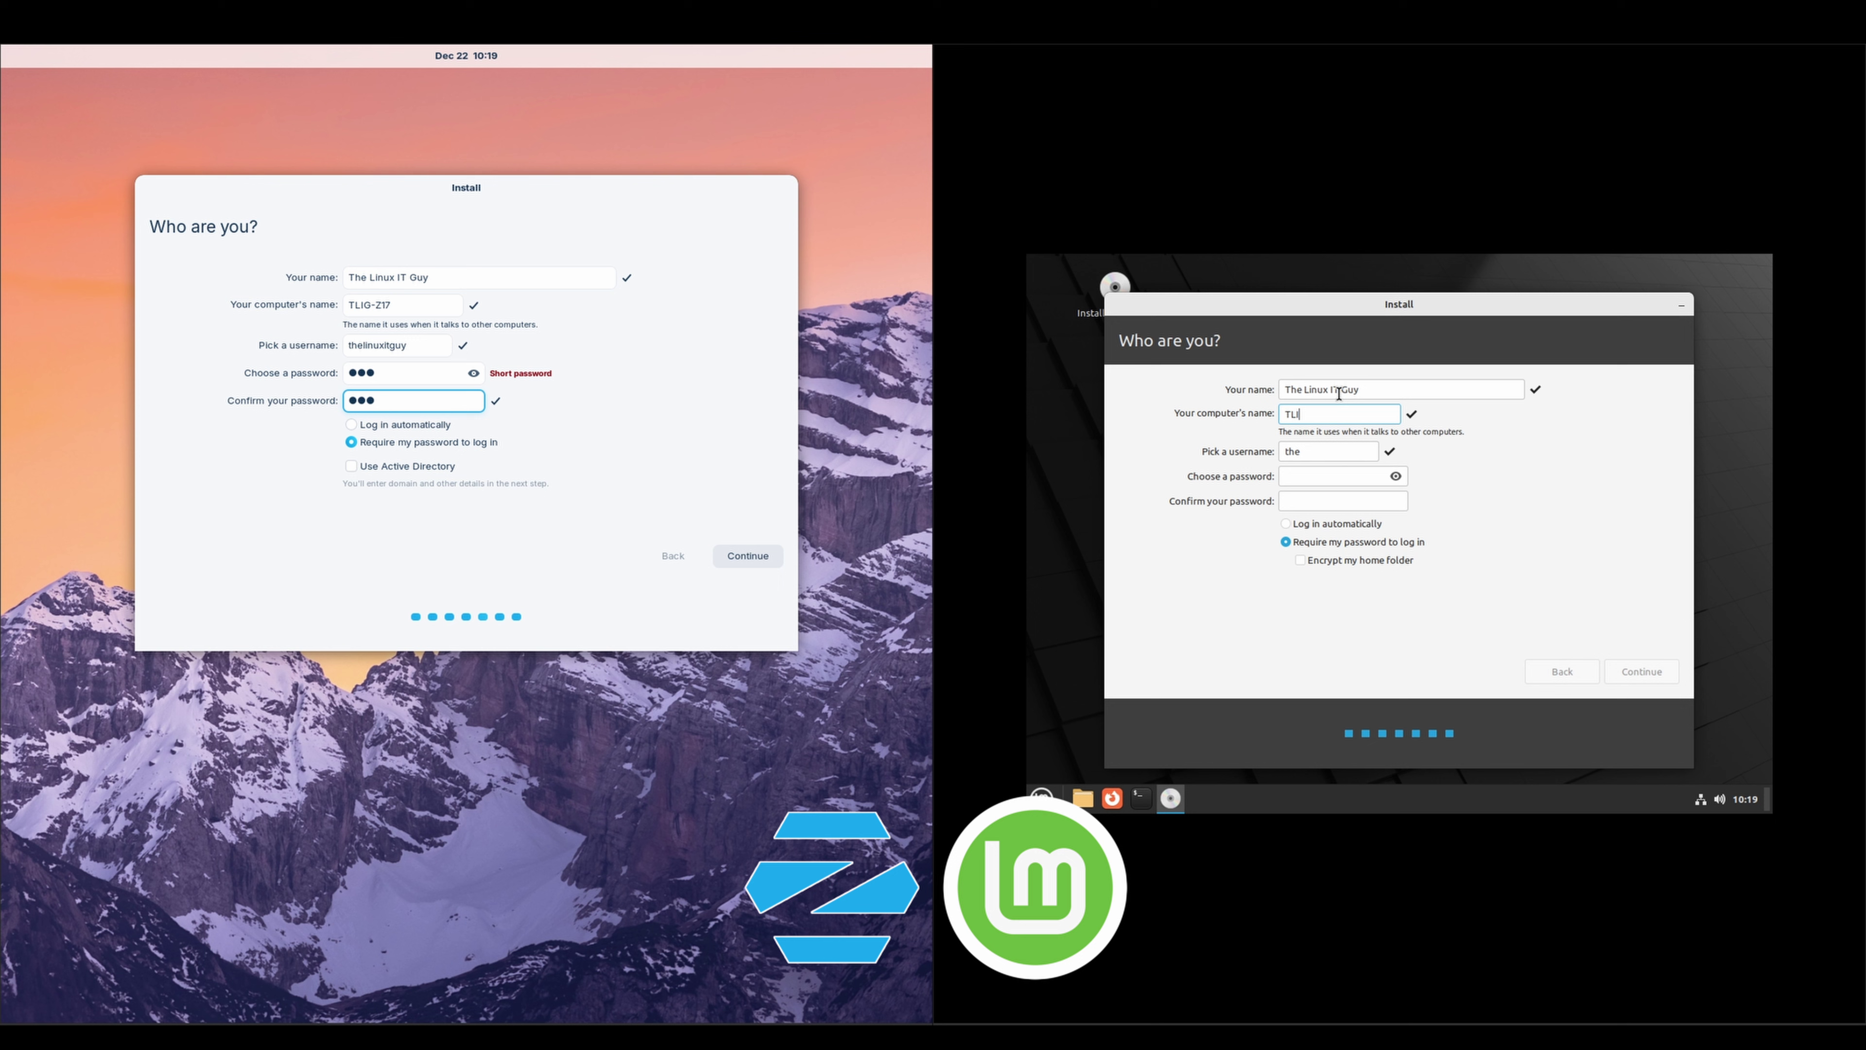
text(G-LM213)
key(Tab)
text(thelinuxitguy)
key(Tab)
text(123)
key(Tab)
text(123)
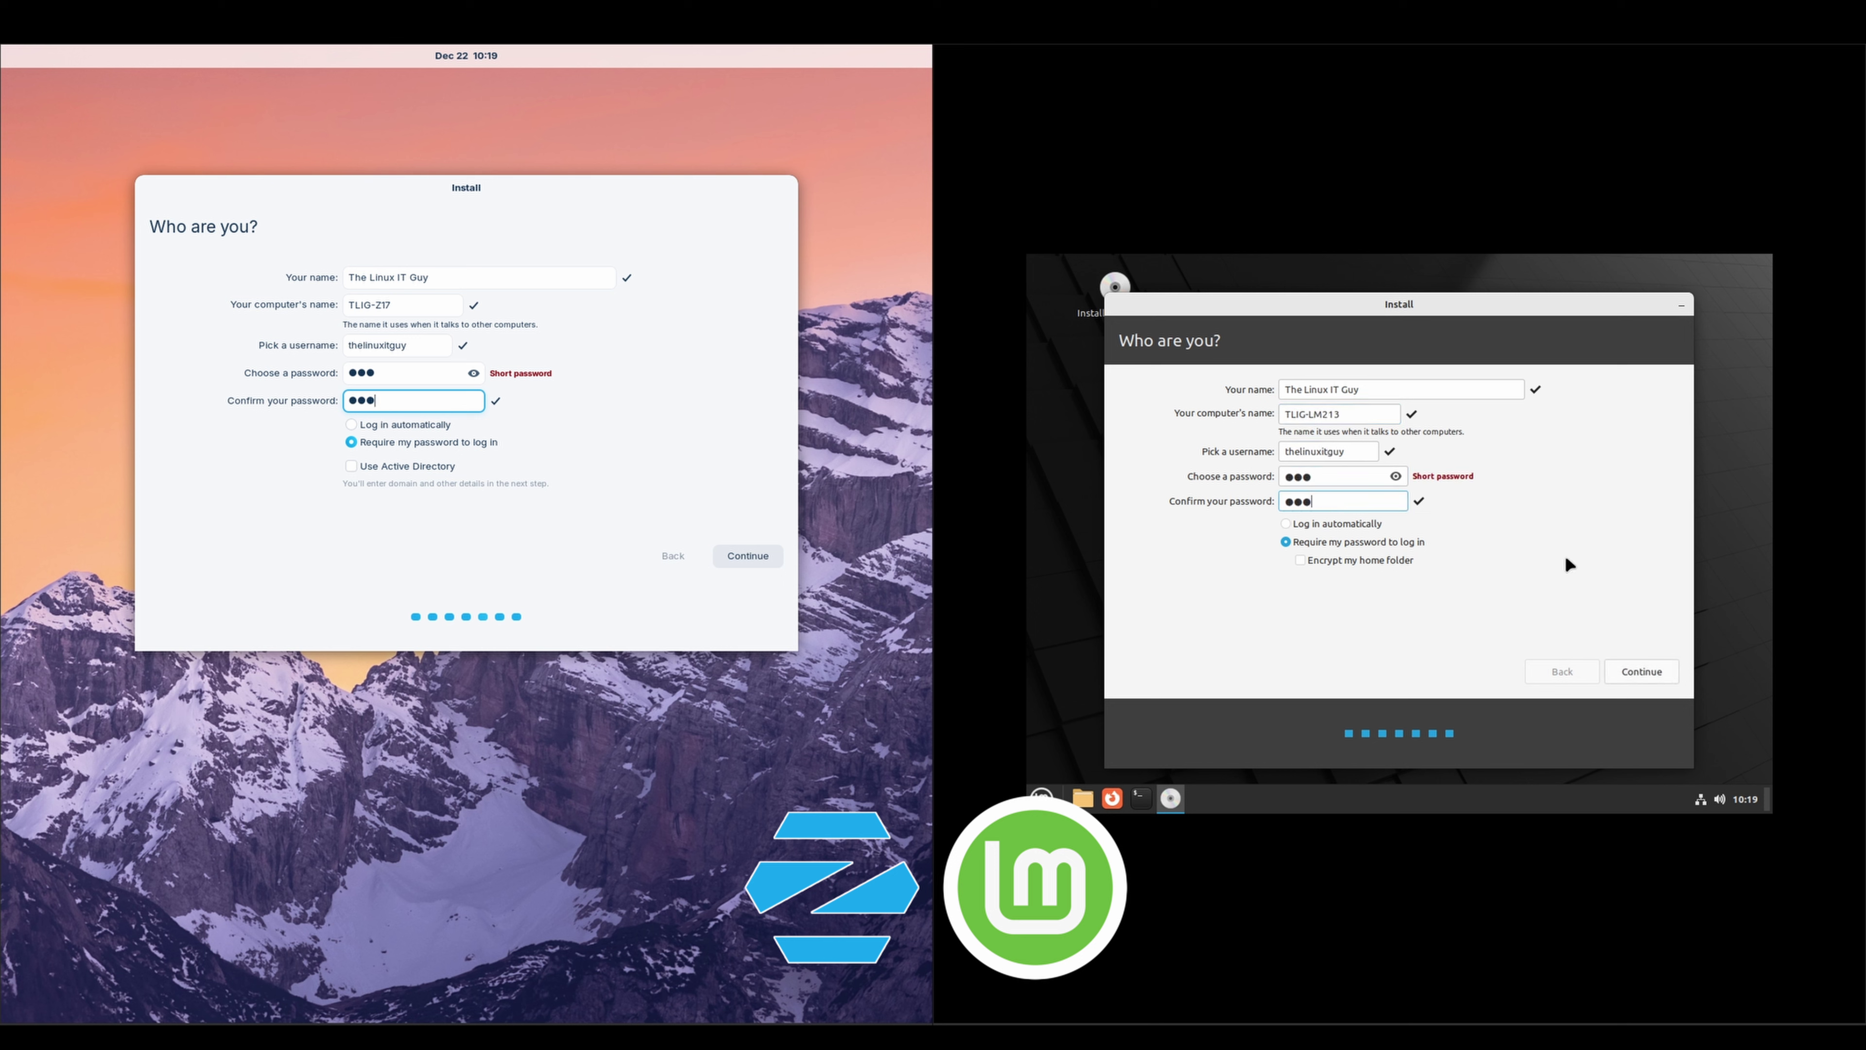
key(Return)
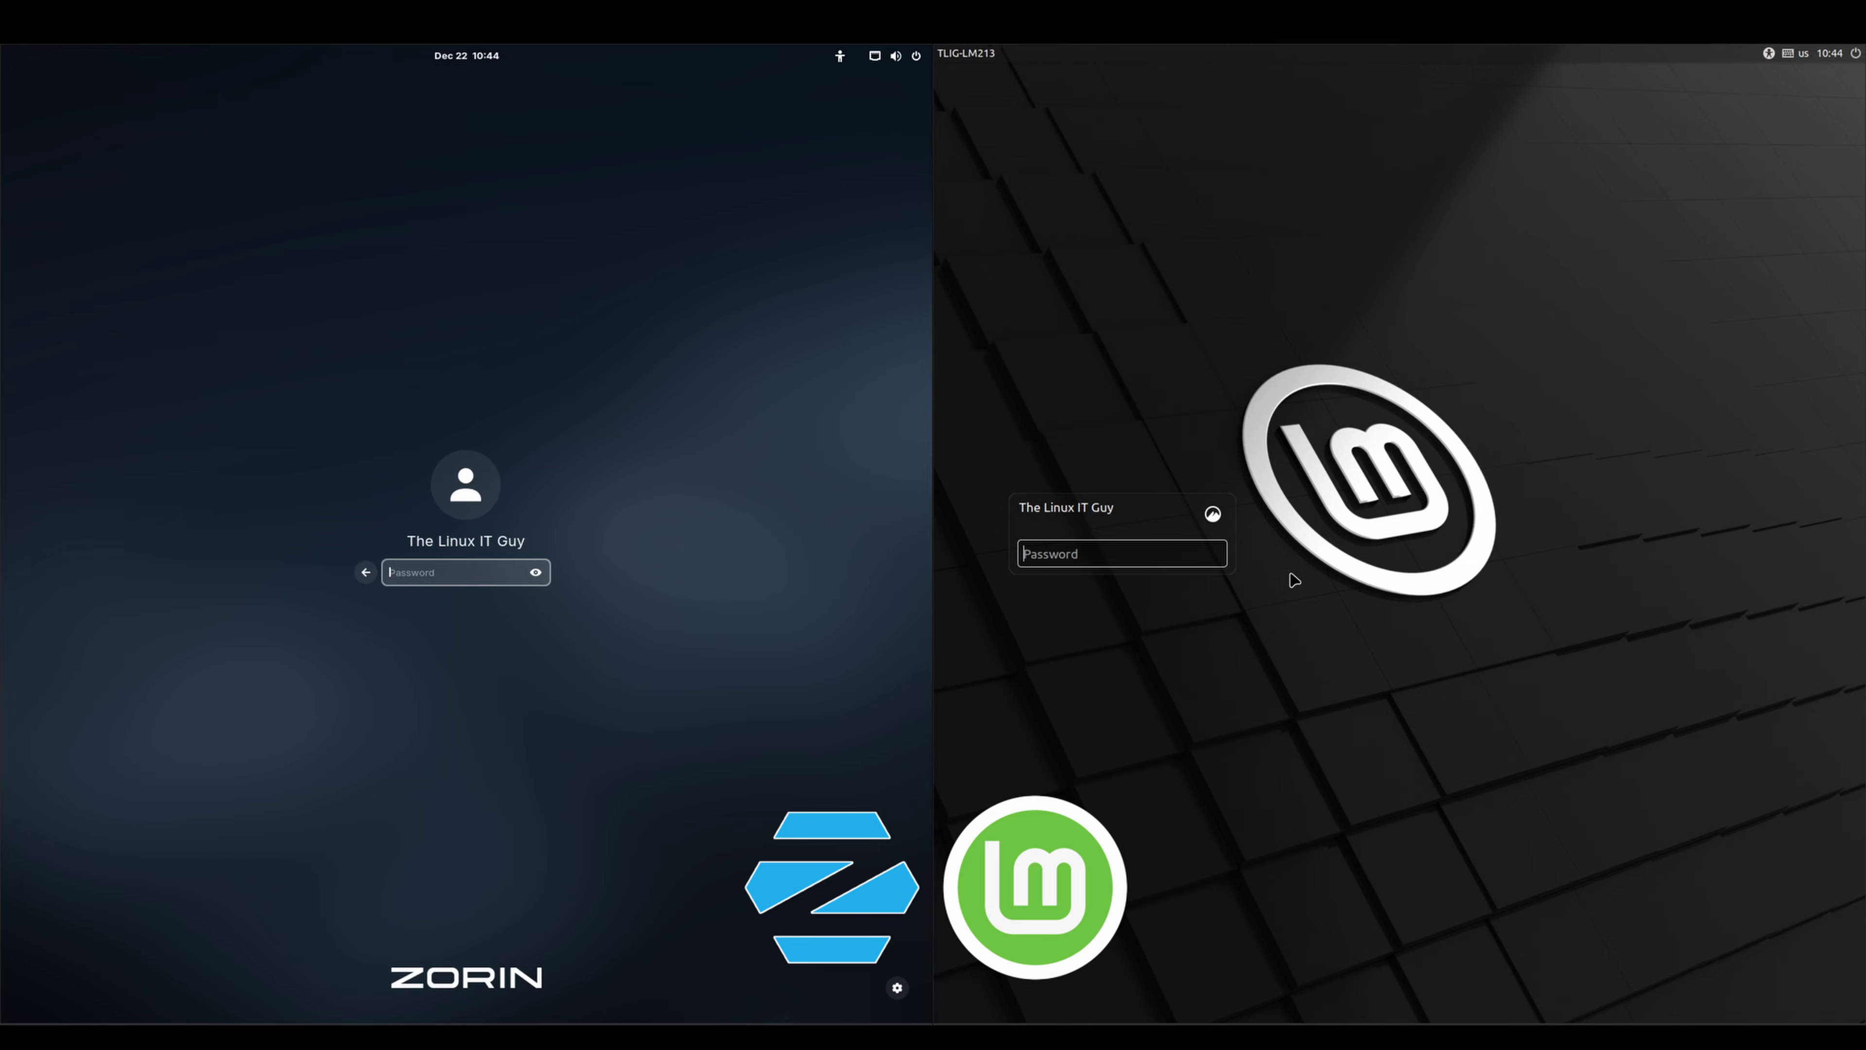
Log in to both desktops with the account password and stop the connection notice reappearing
text(********)
key(Return)
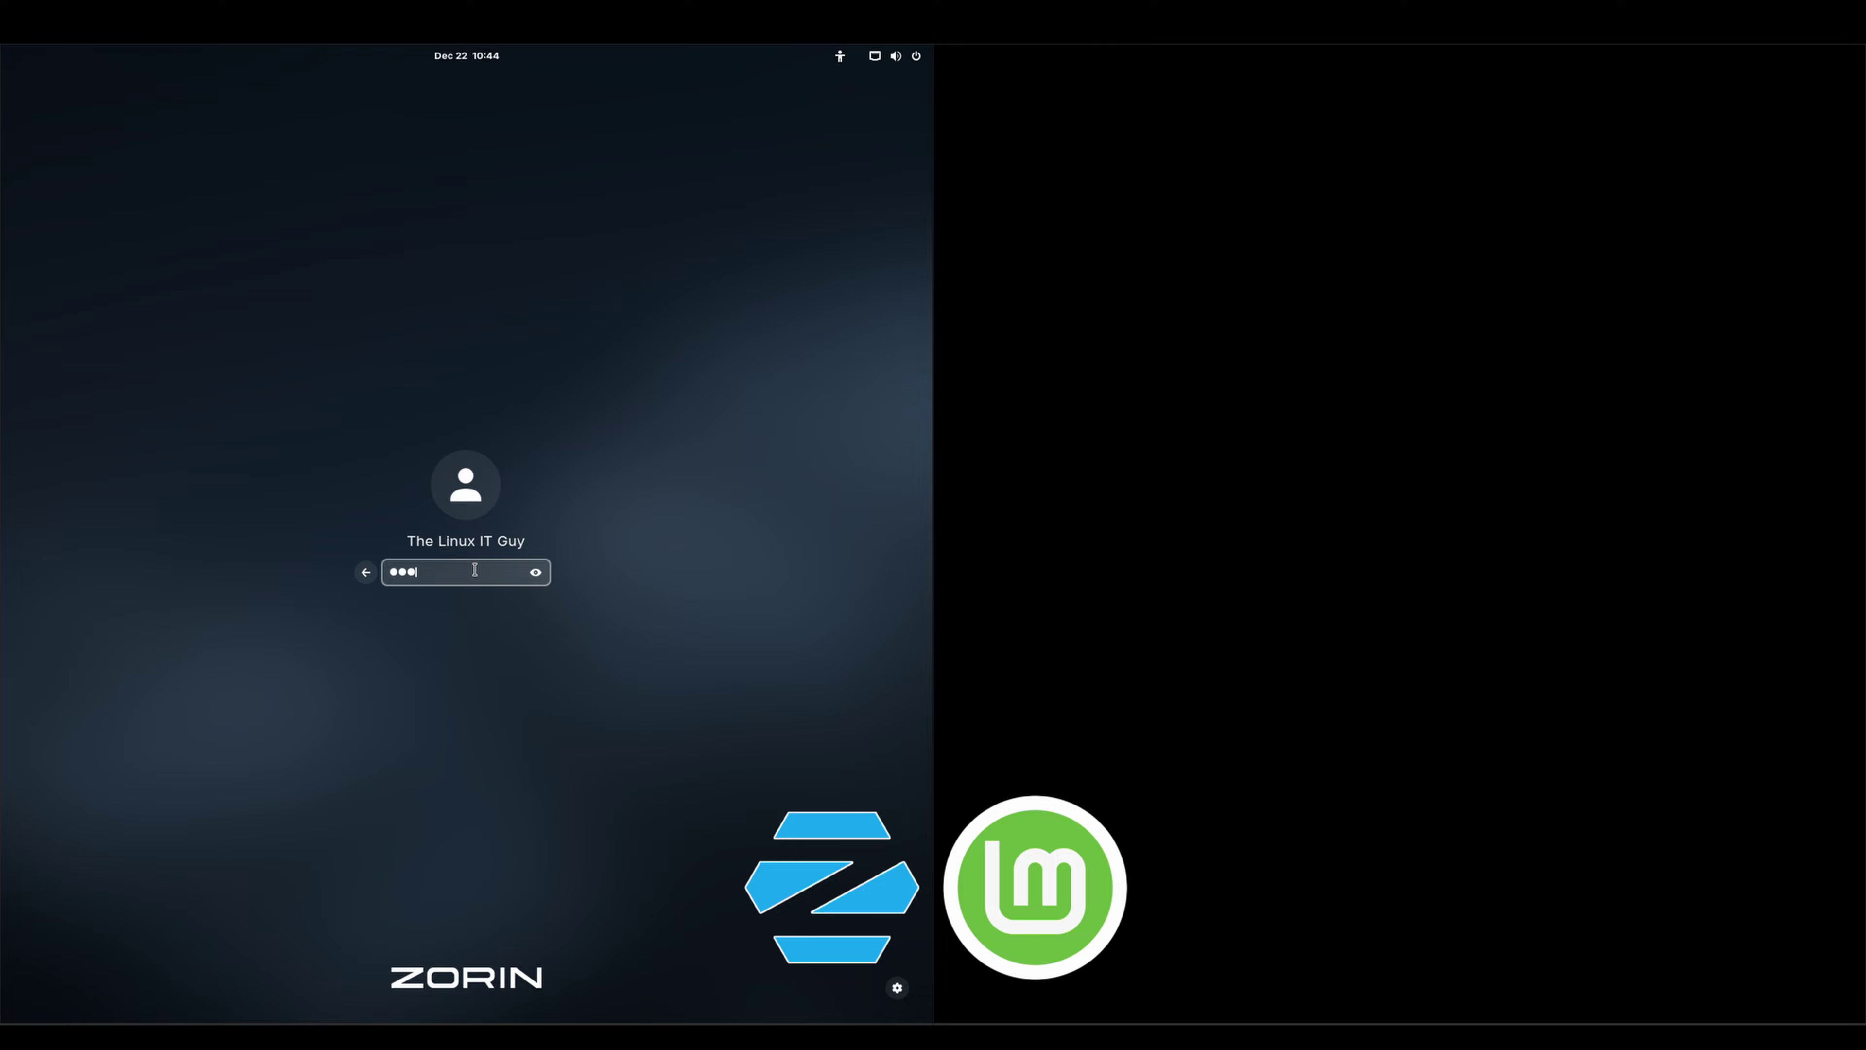
key(Return)
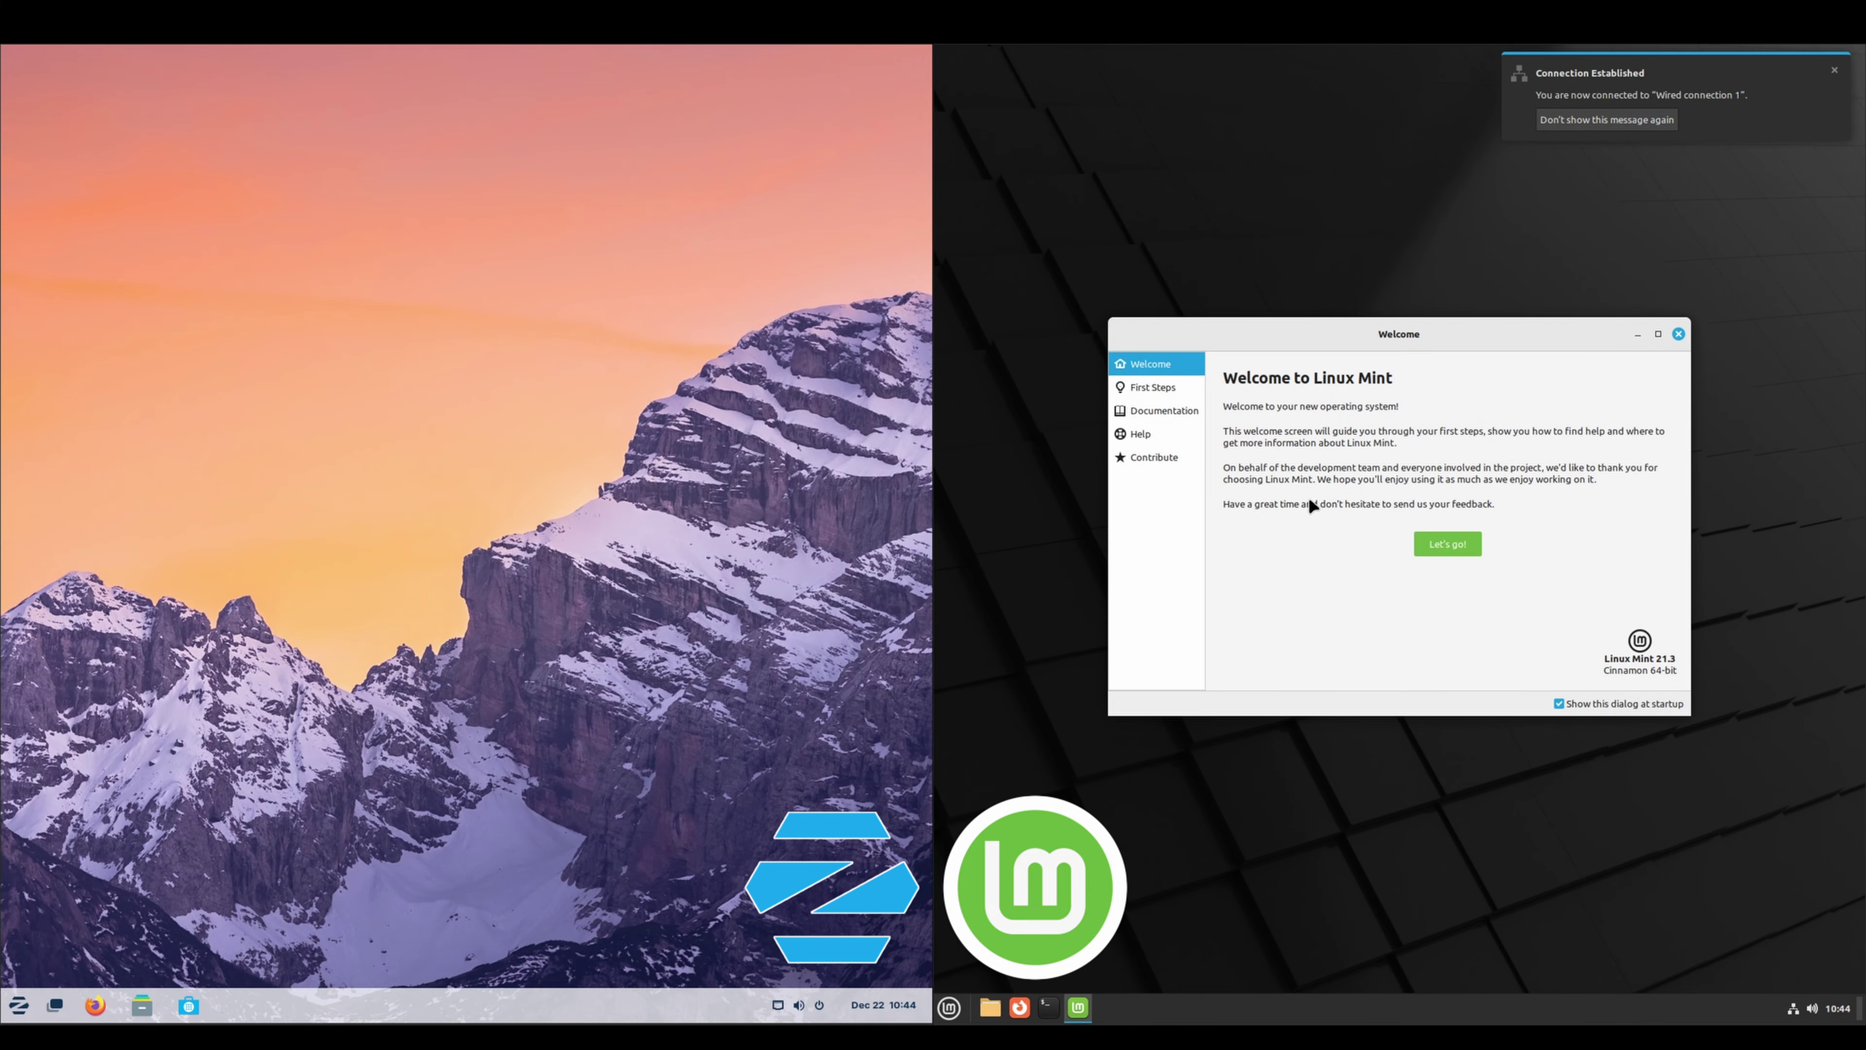
click(1585, 121)
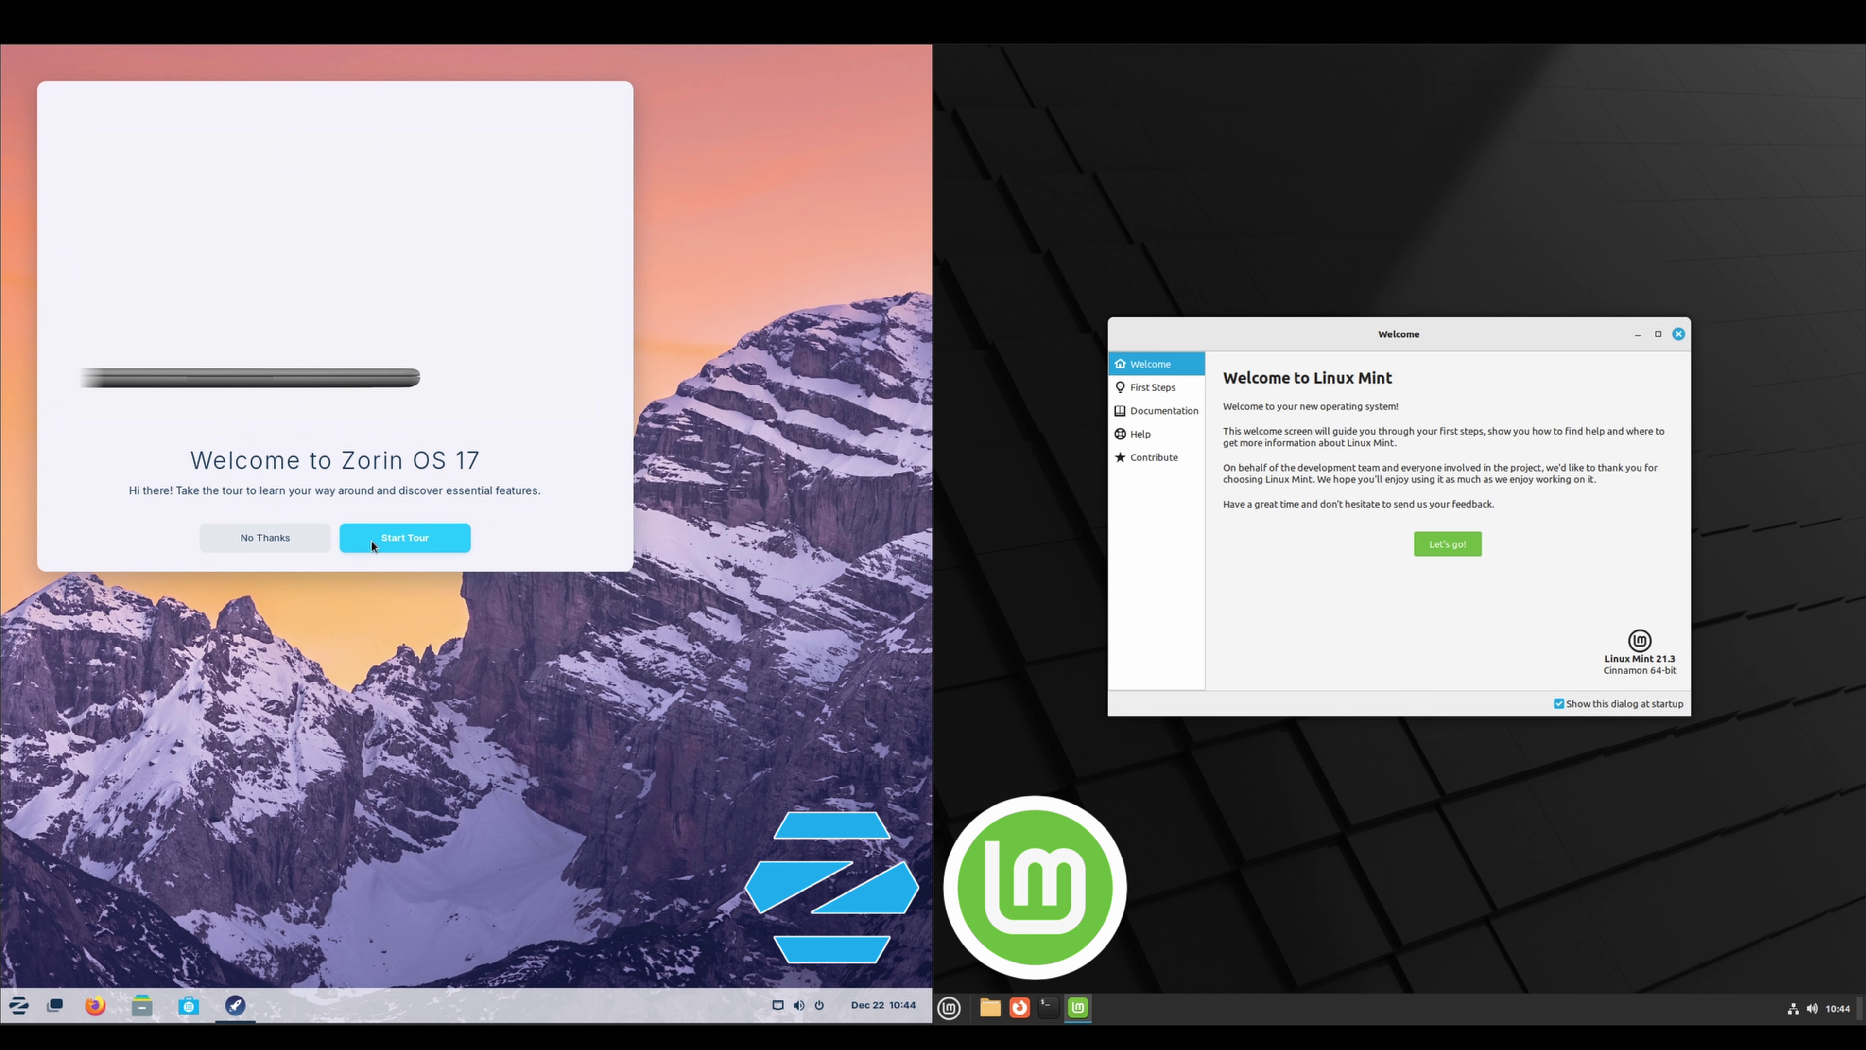
Go through every page of the Zorin welcome tour and finish it
click(401, 542)
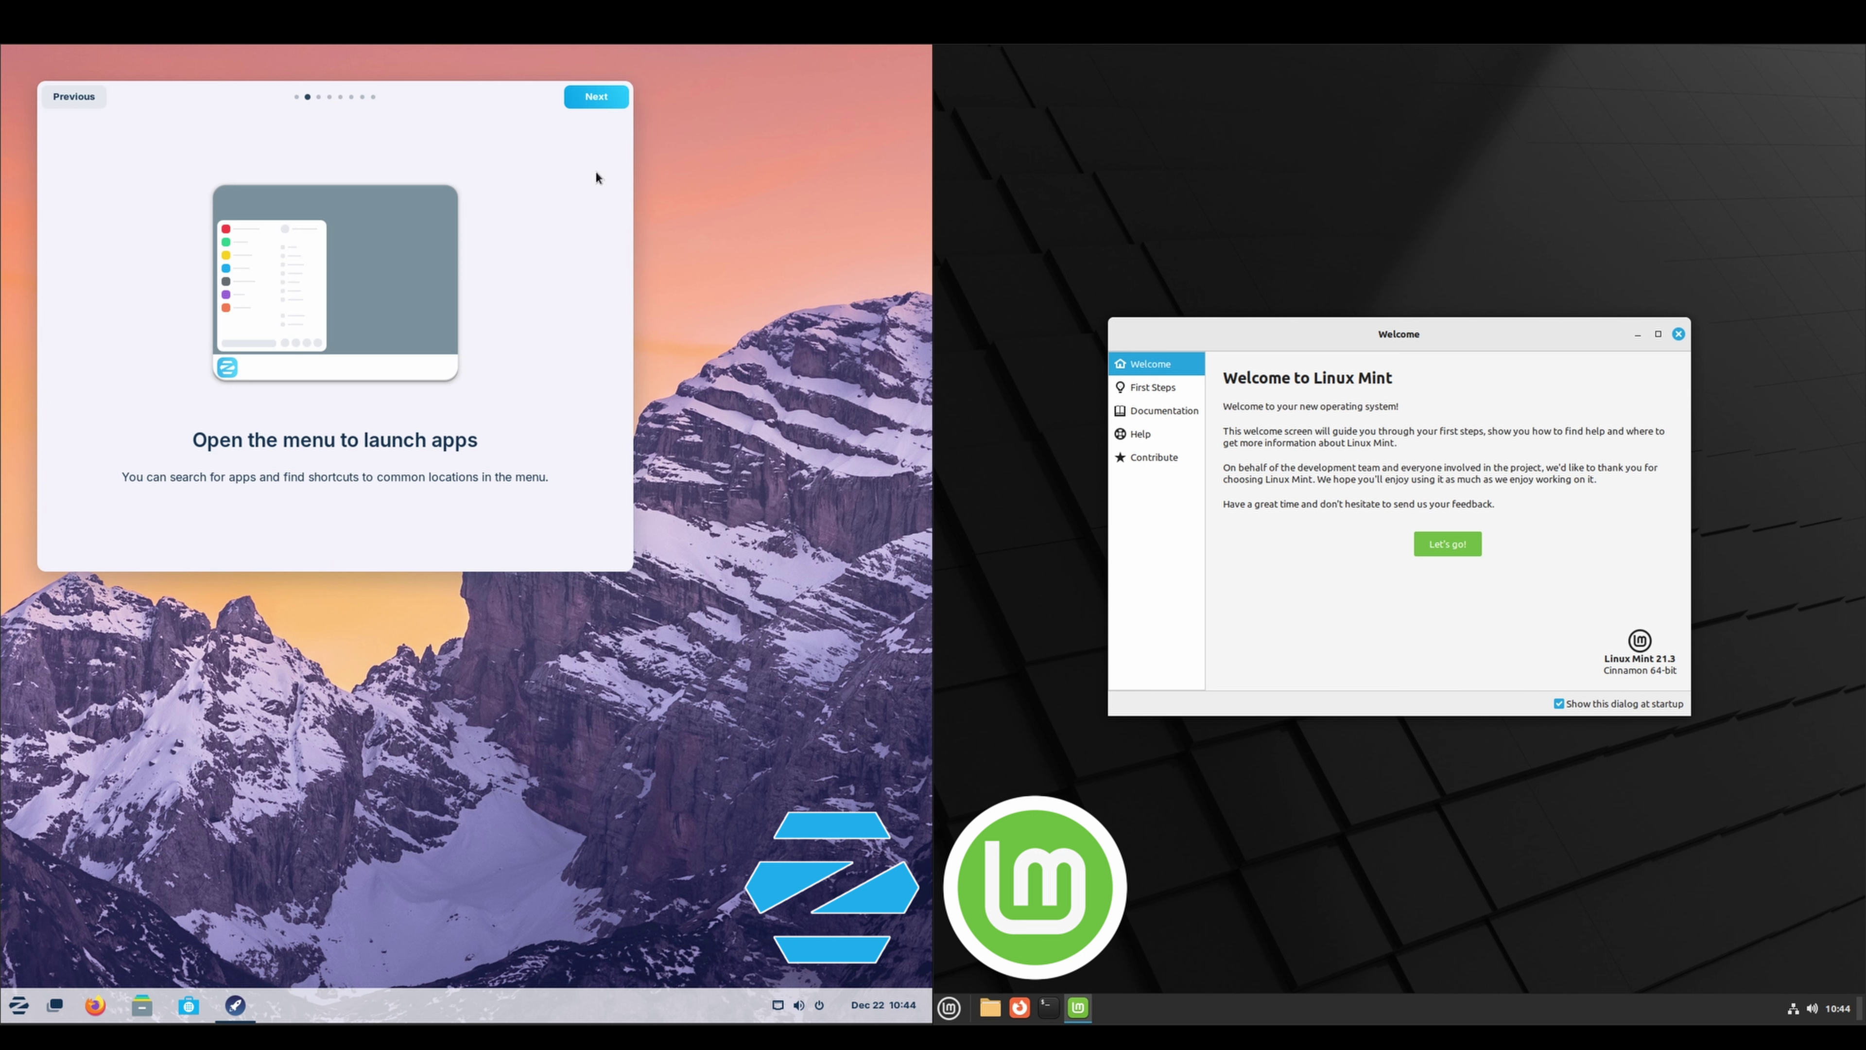
click(581, 101)
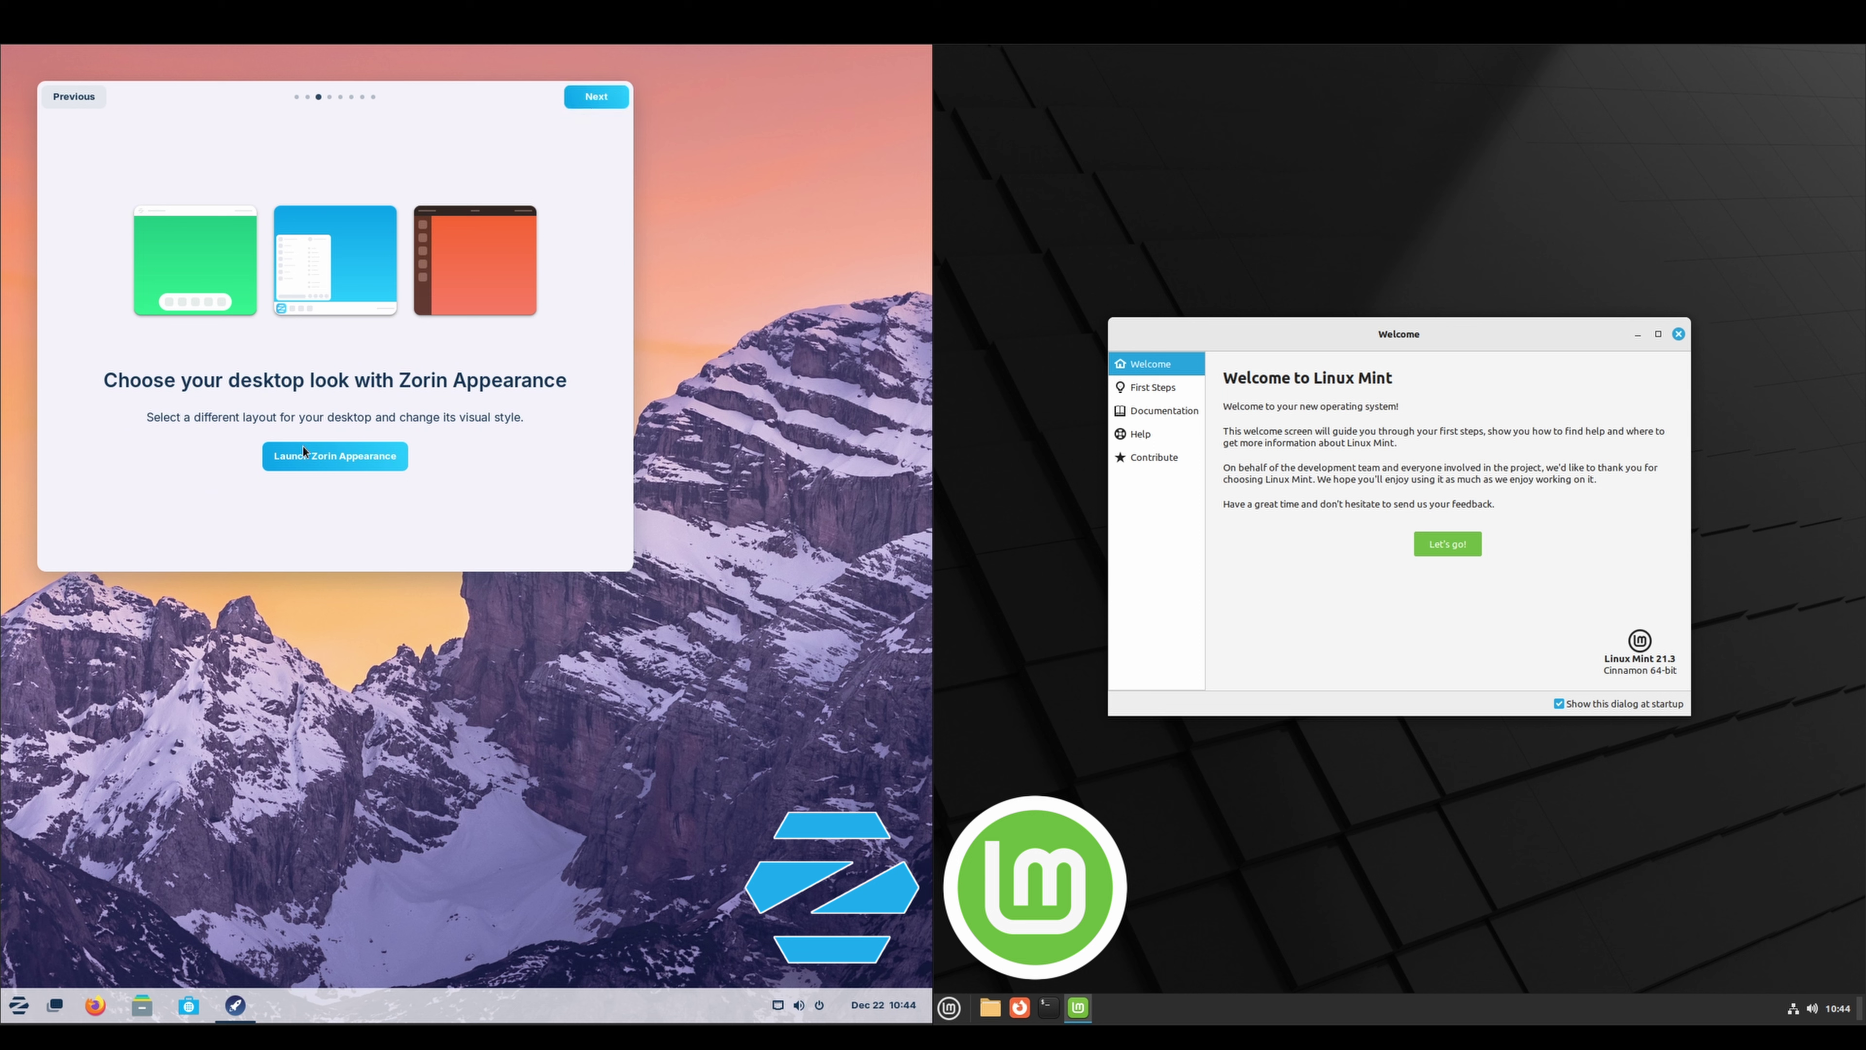
click(601, 104)
click(601, 103)
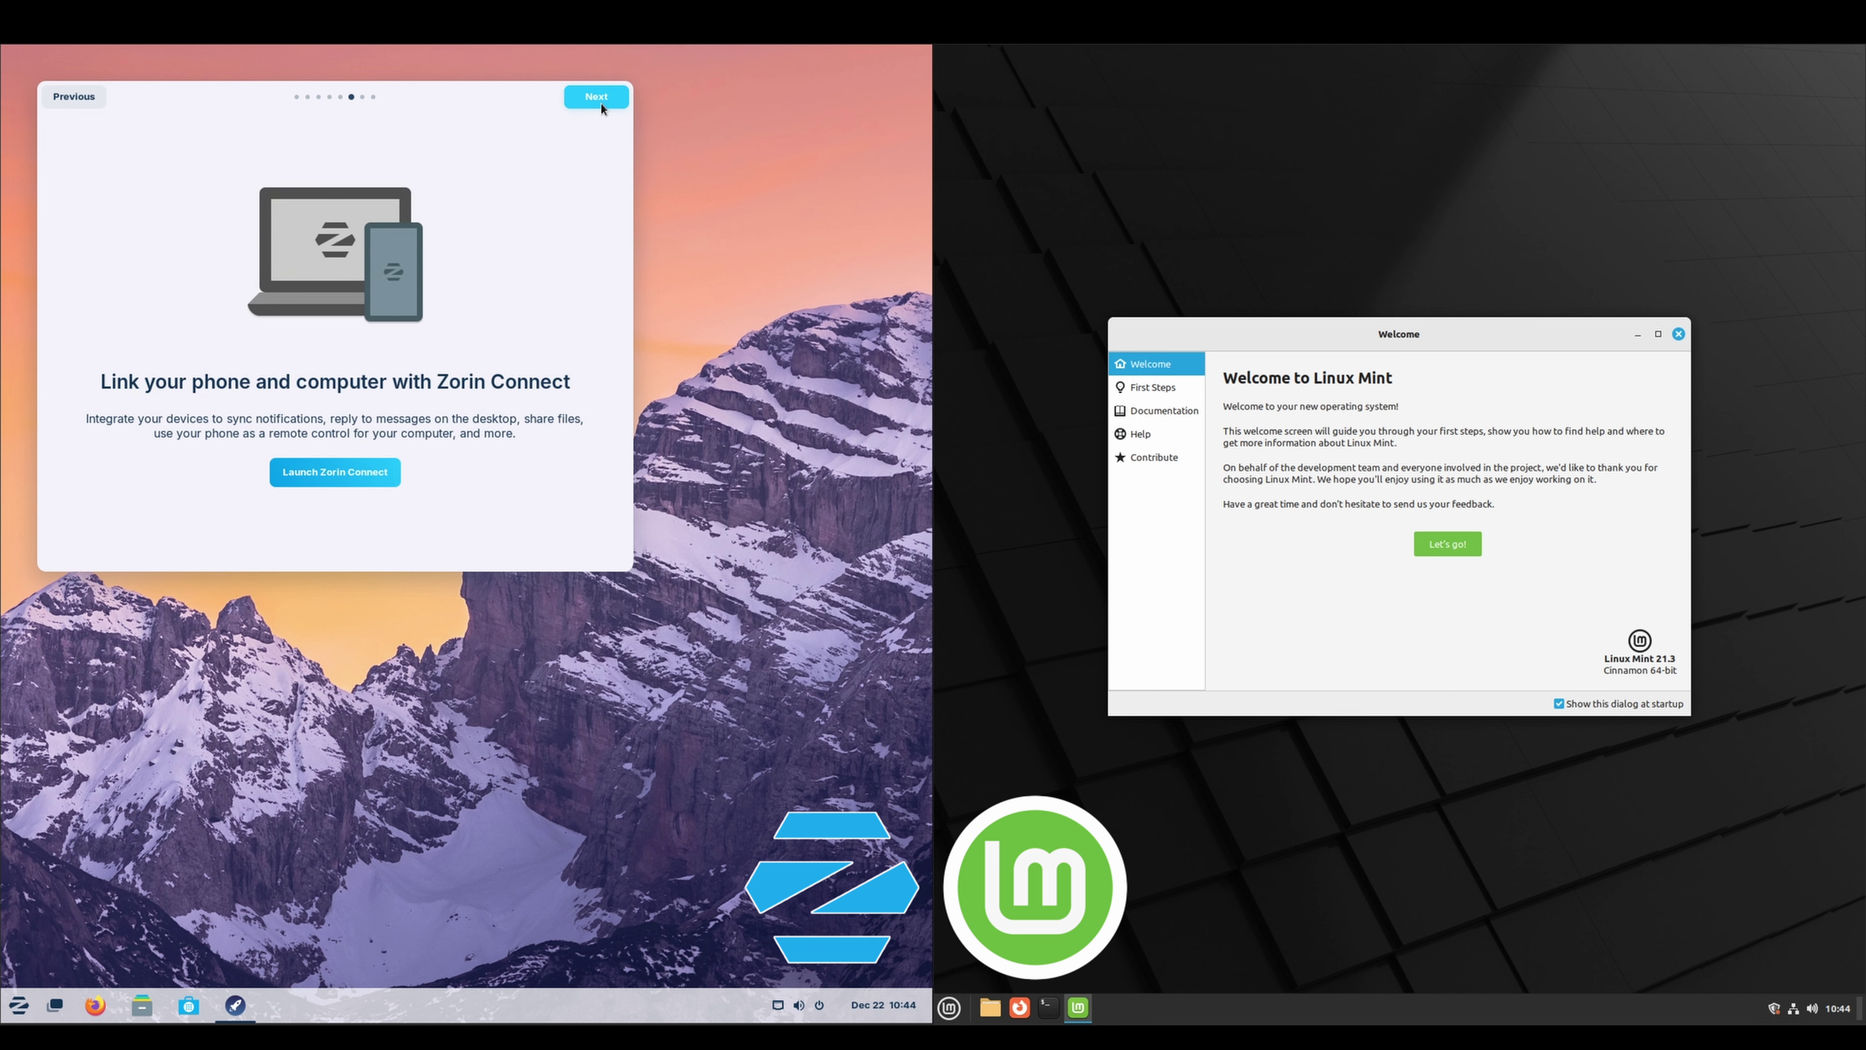
click(601, 104)
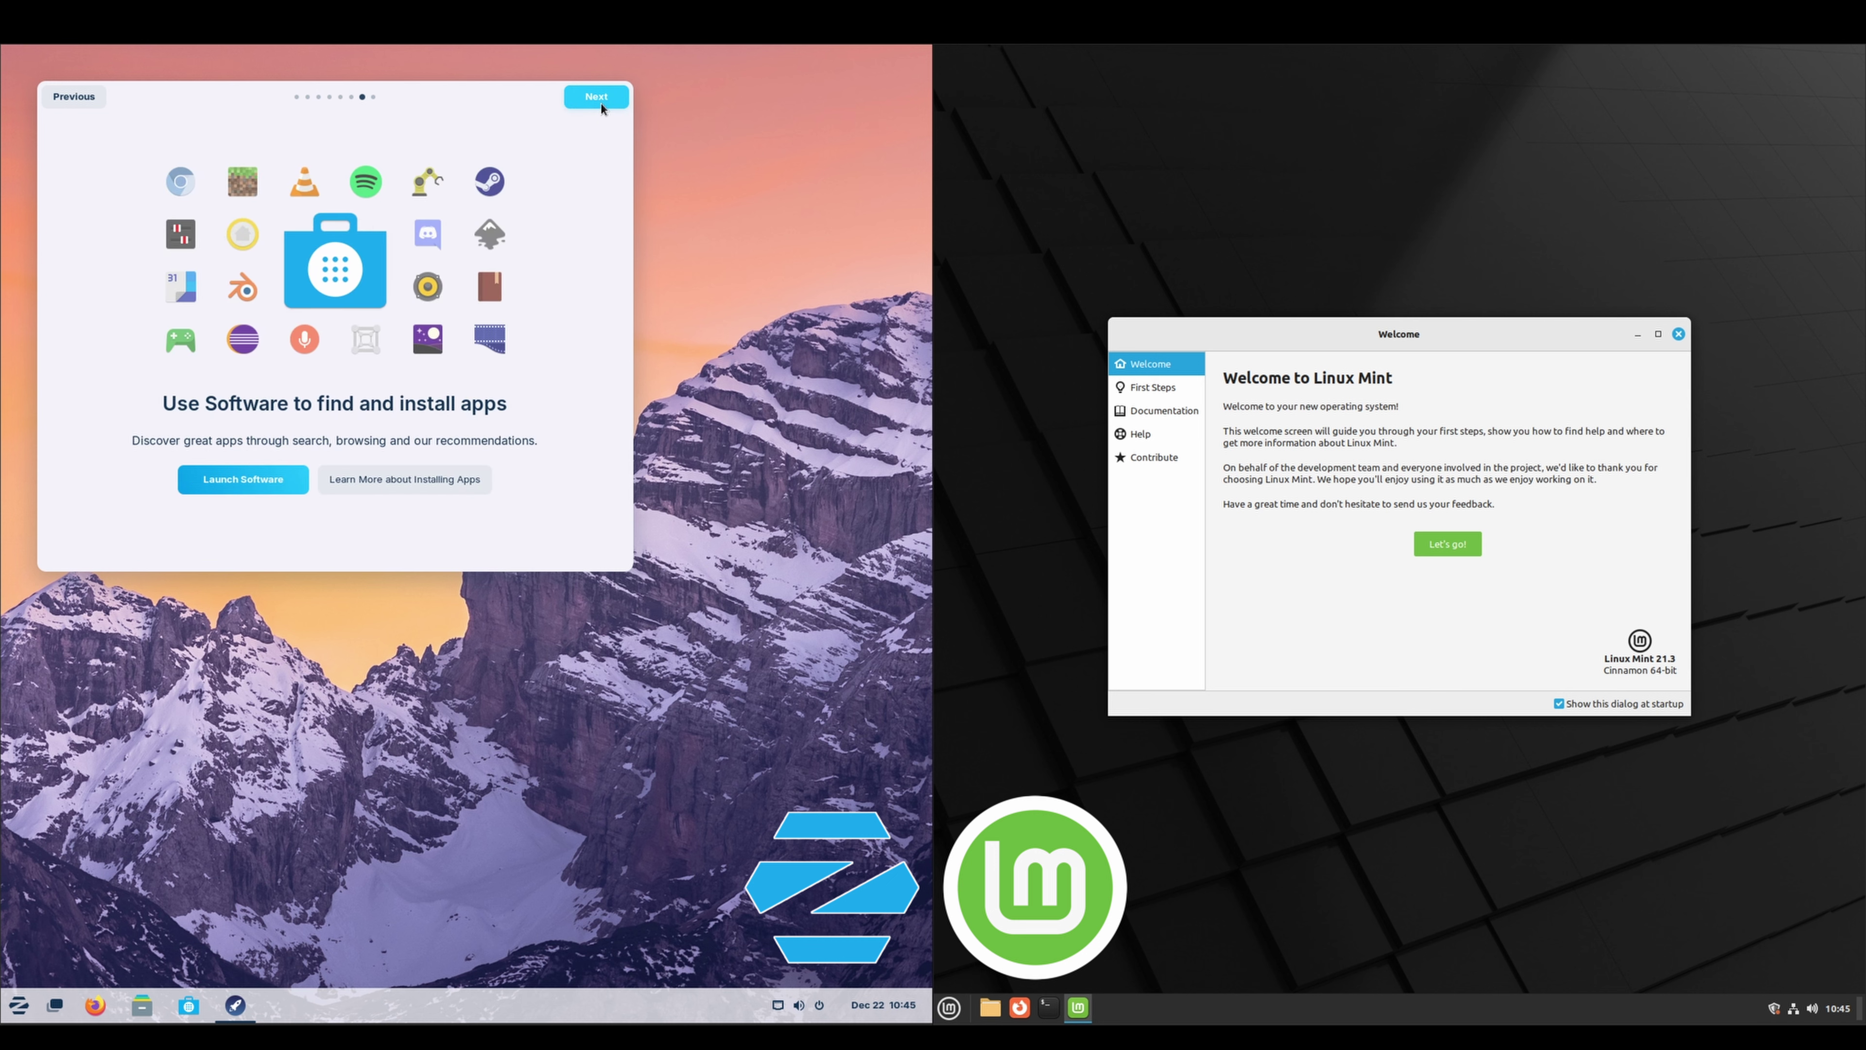
click(601, 103)
click(601, 103)
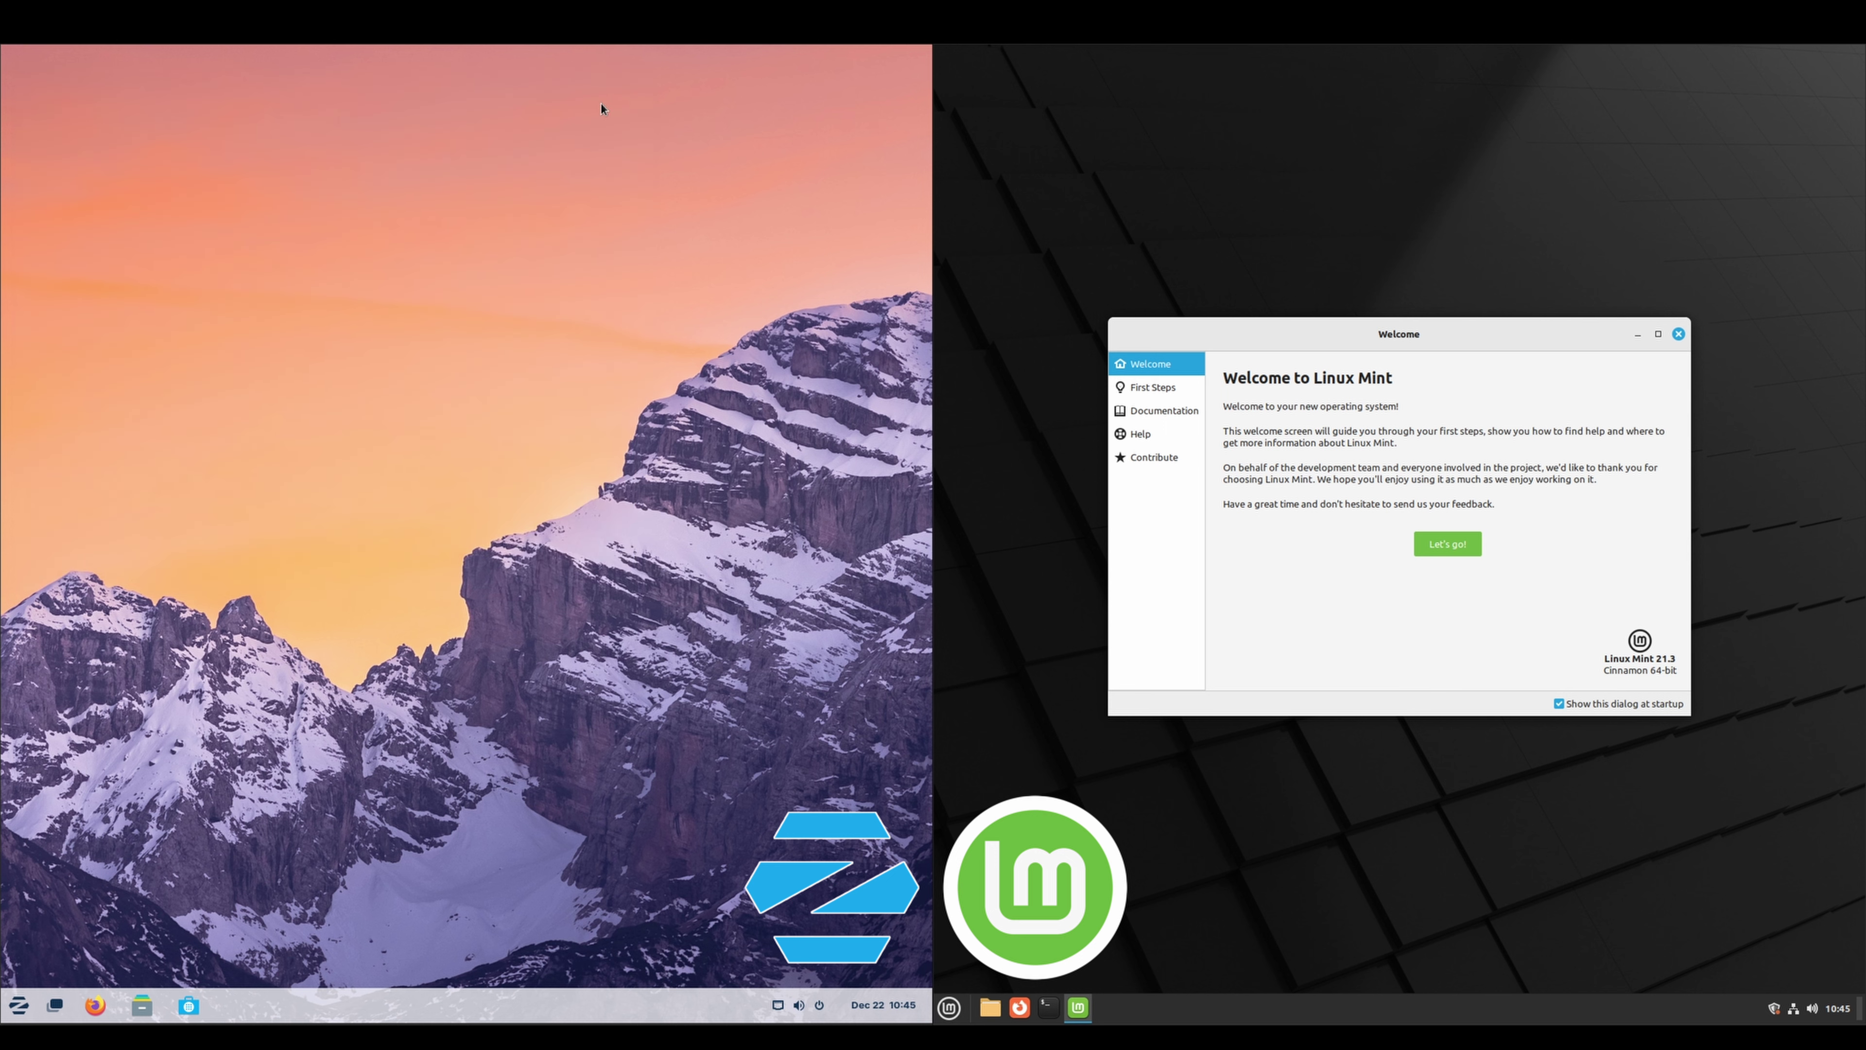
click(1457, 548)
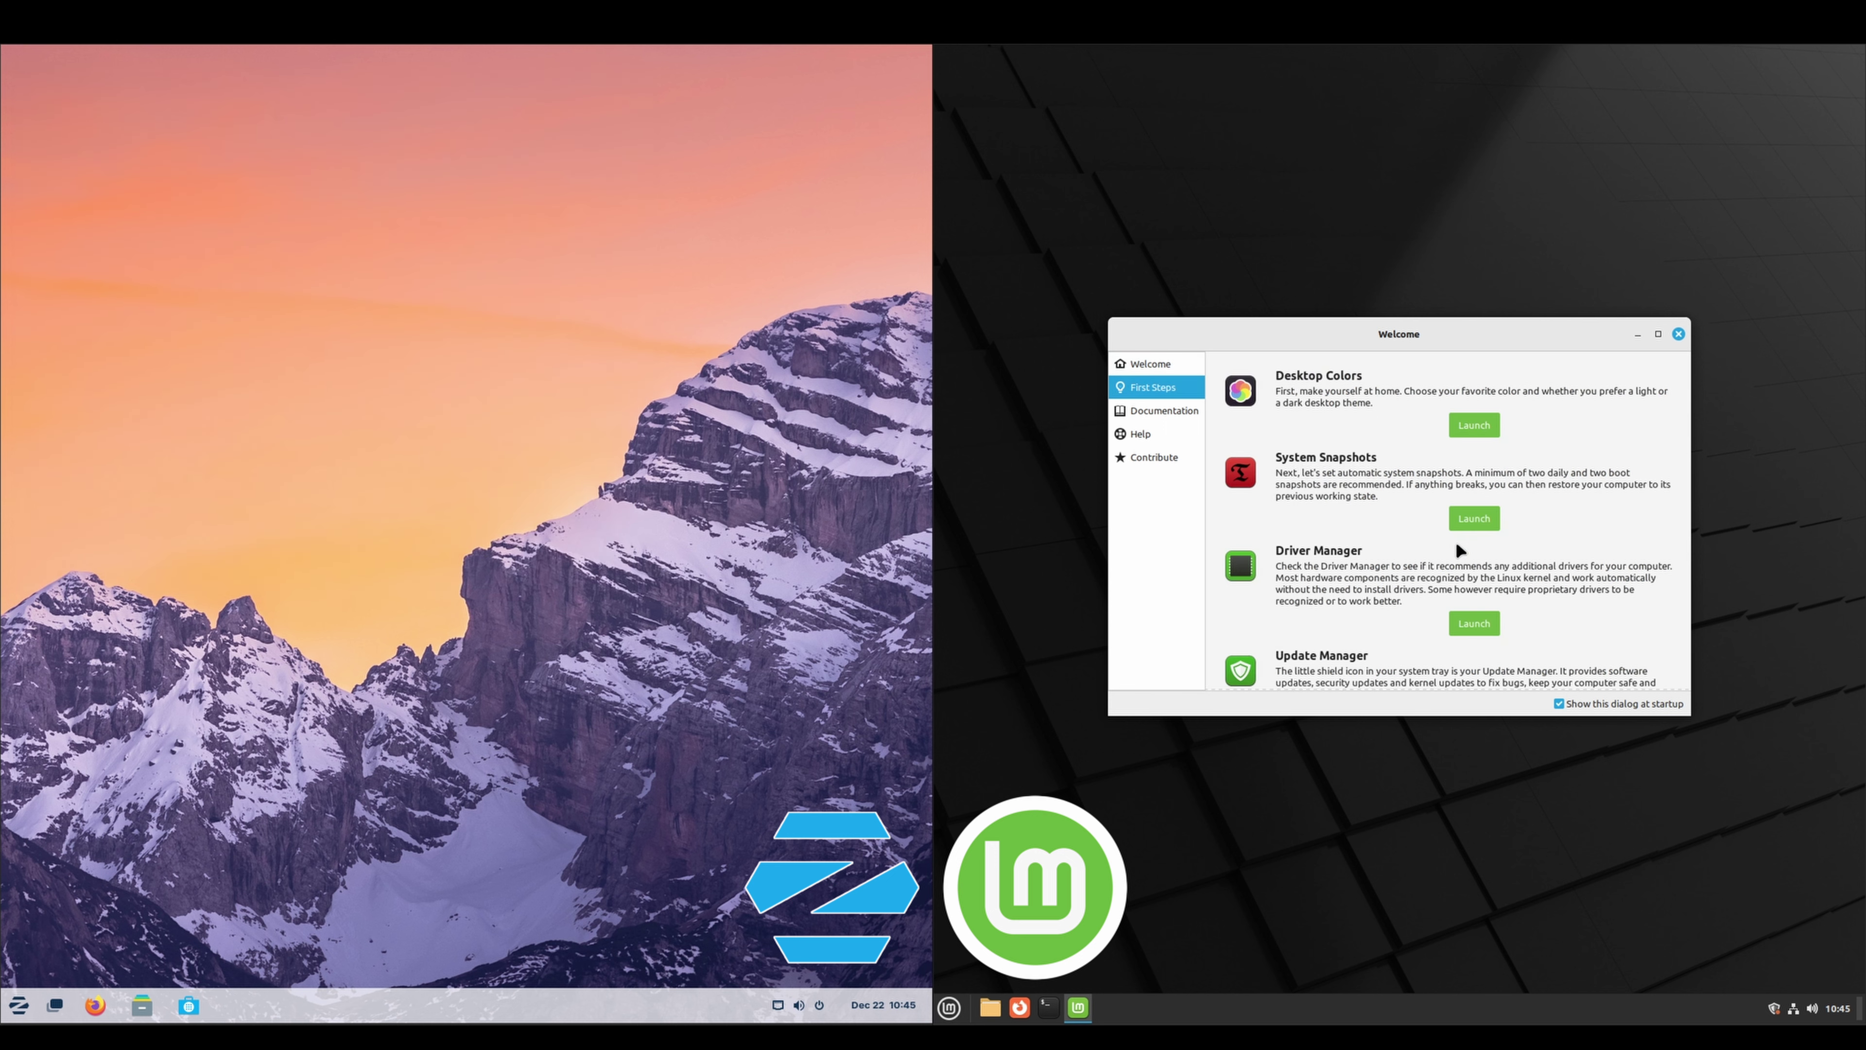
click(1470, 426)
click(18, 1005)
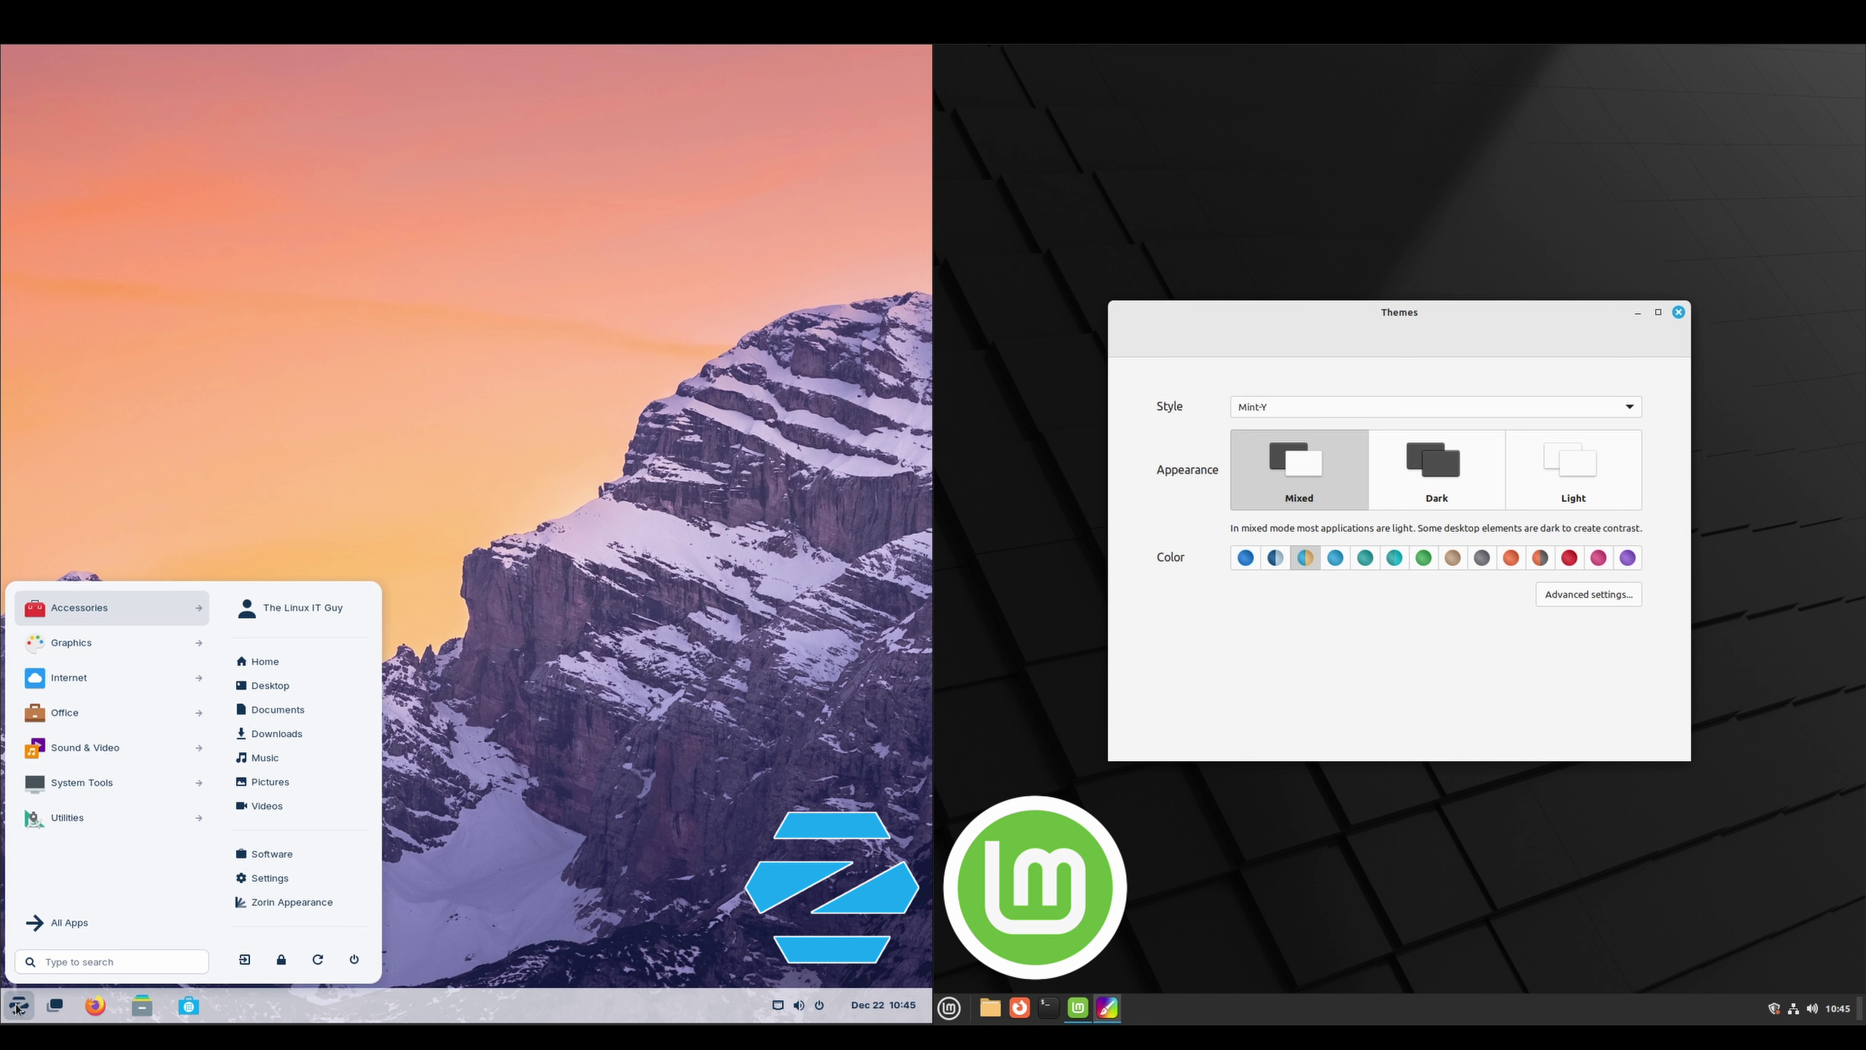
text(theme)
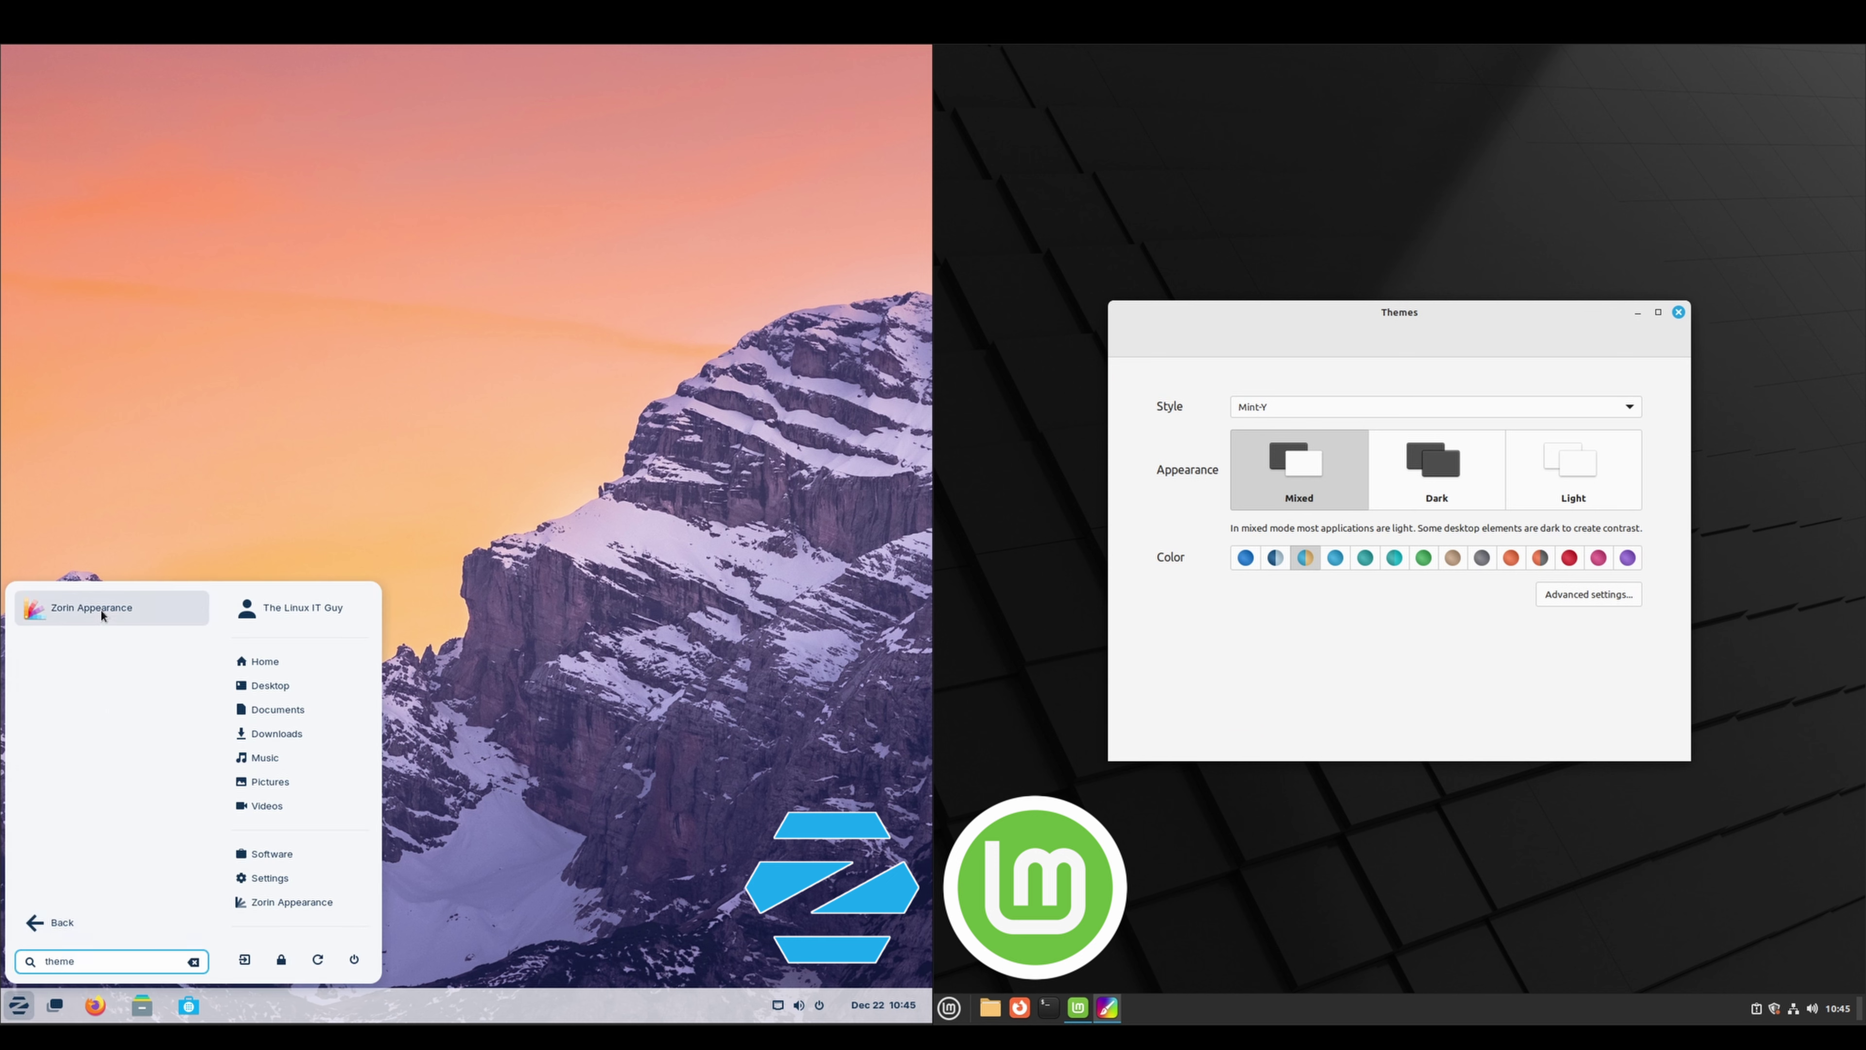
click(105, 614)
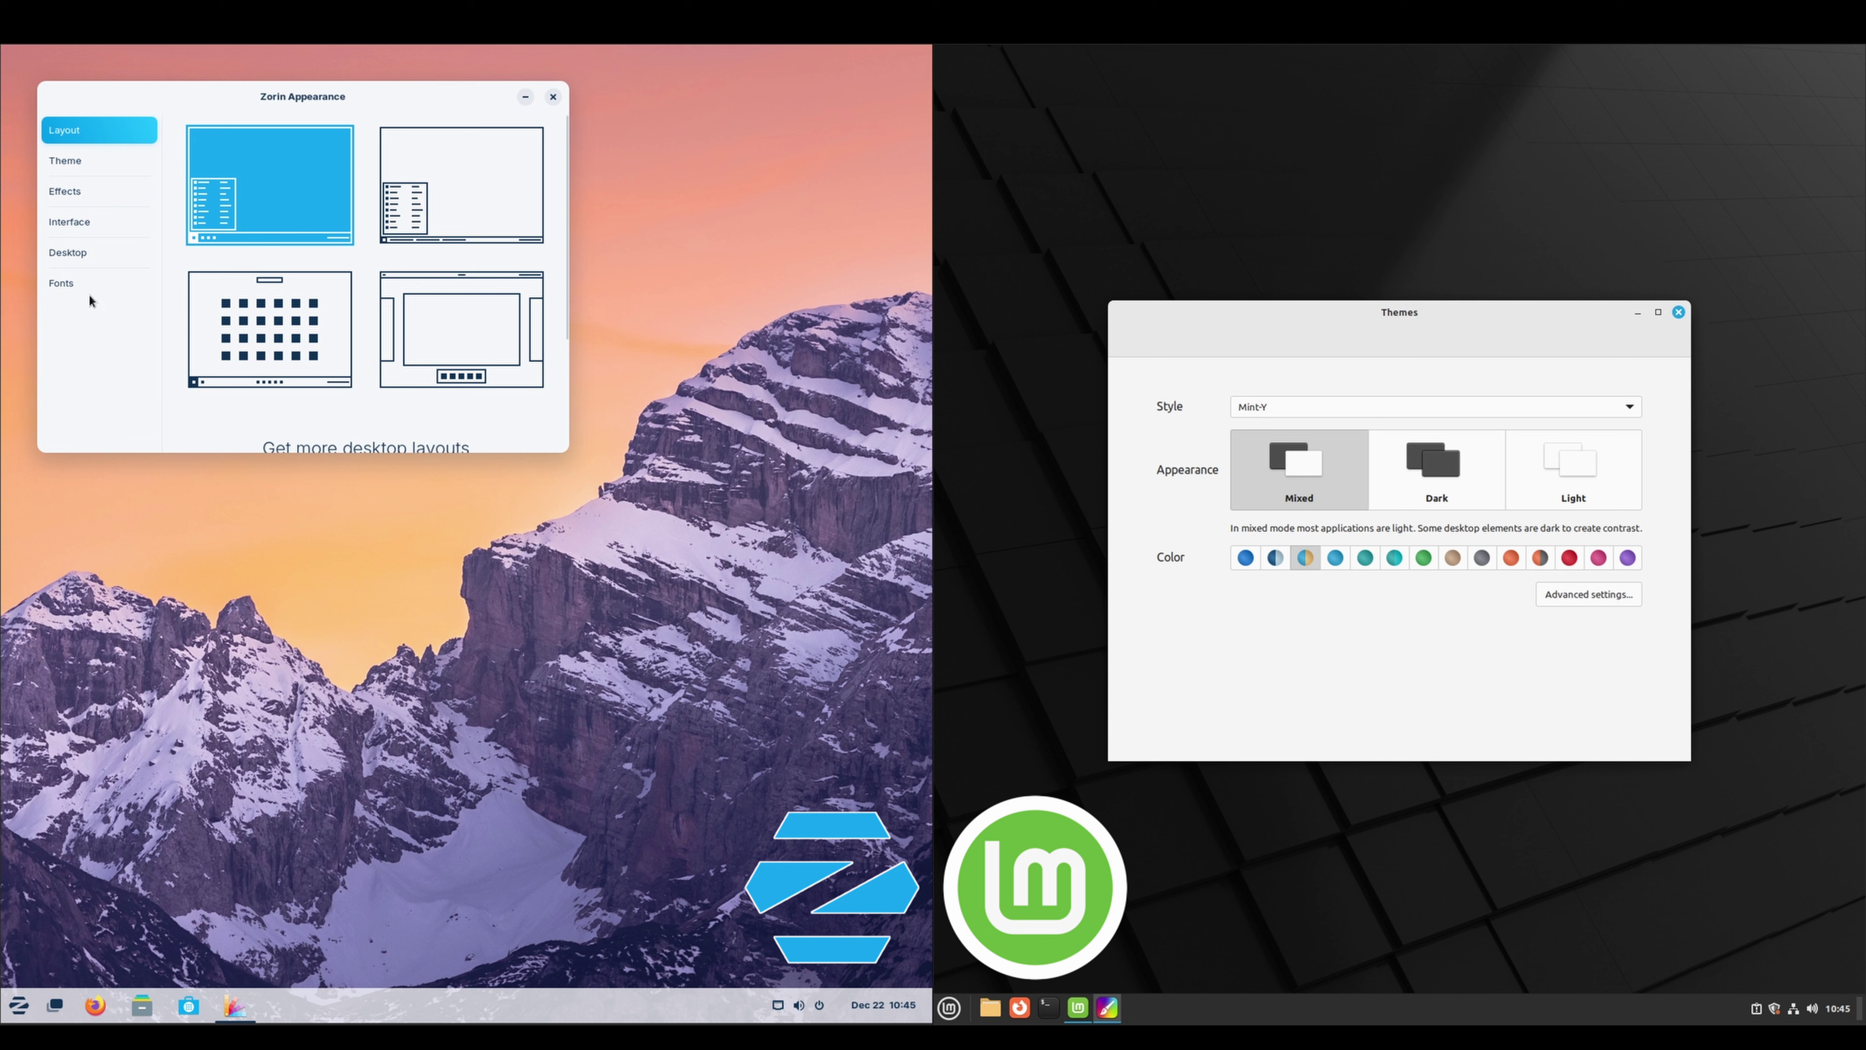
click(86, 169)
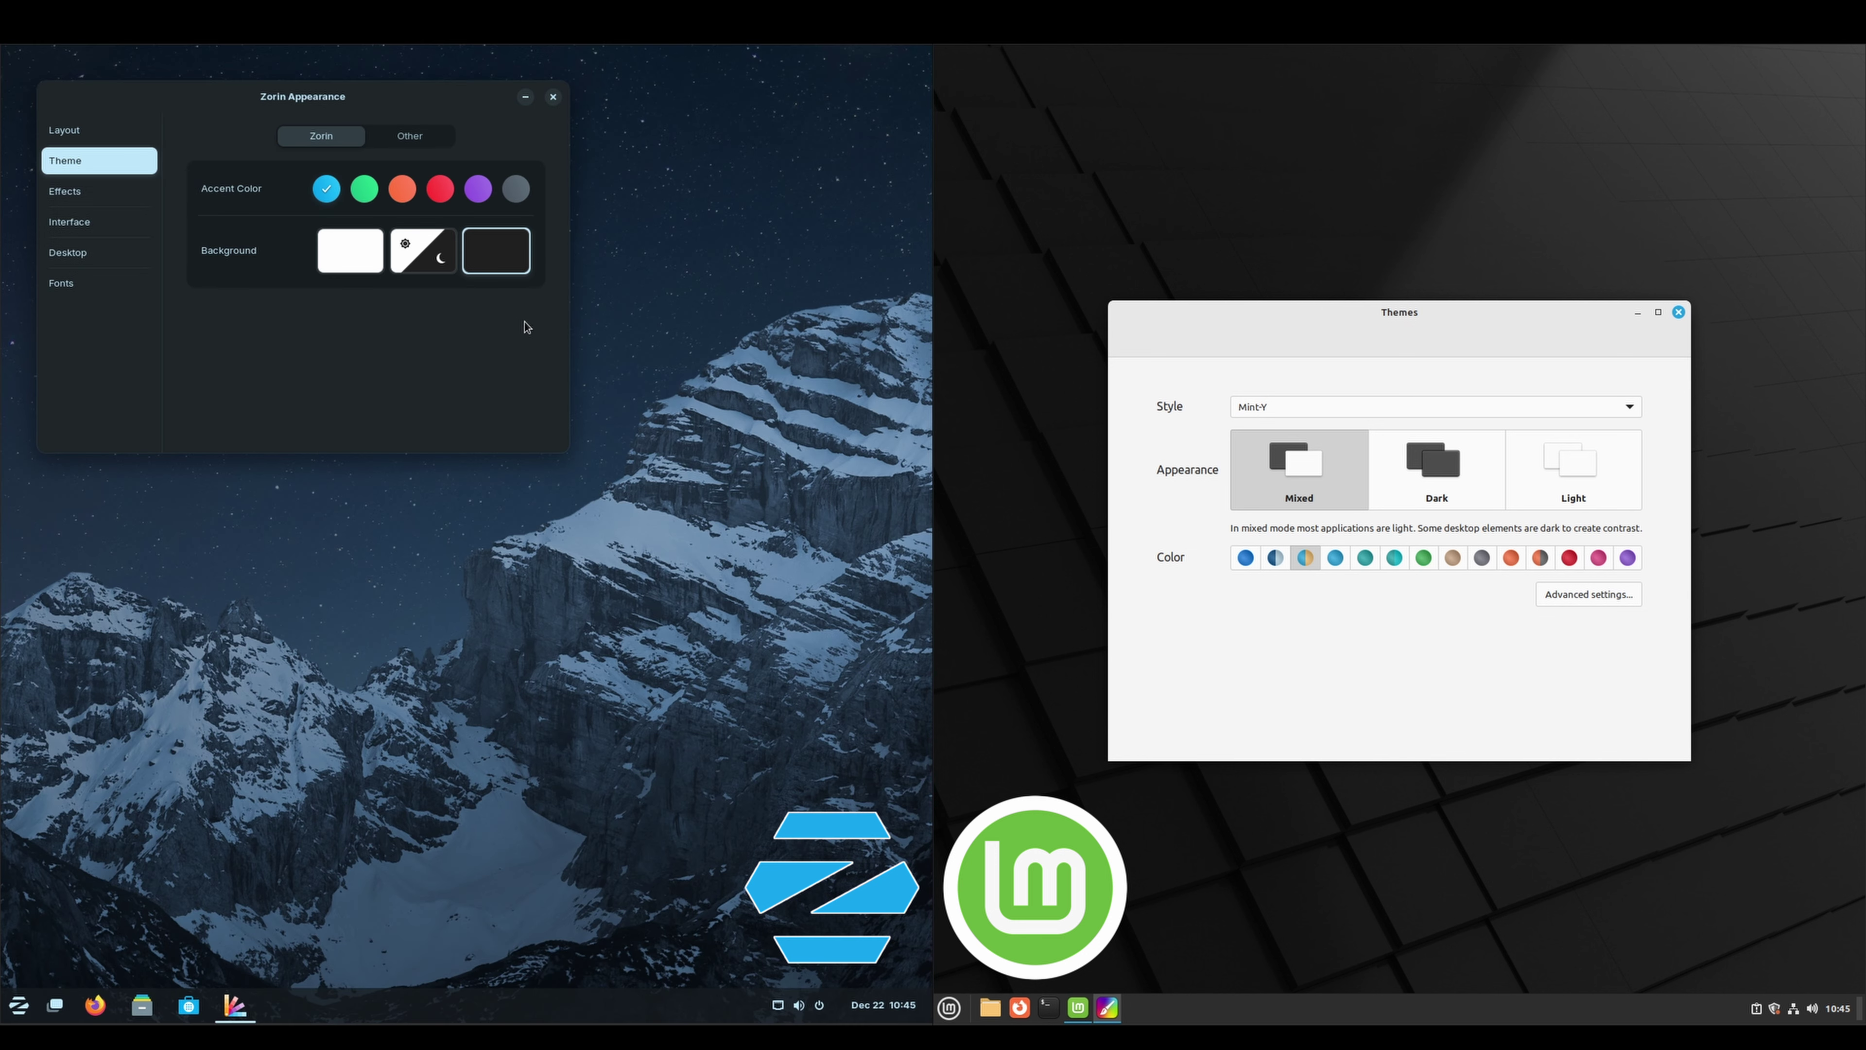
Switch Mint to Dark with a green accent colour, then close Themes and Welcome
click(1468, 484)
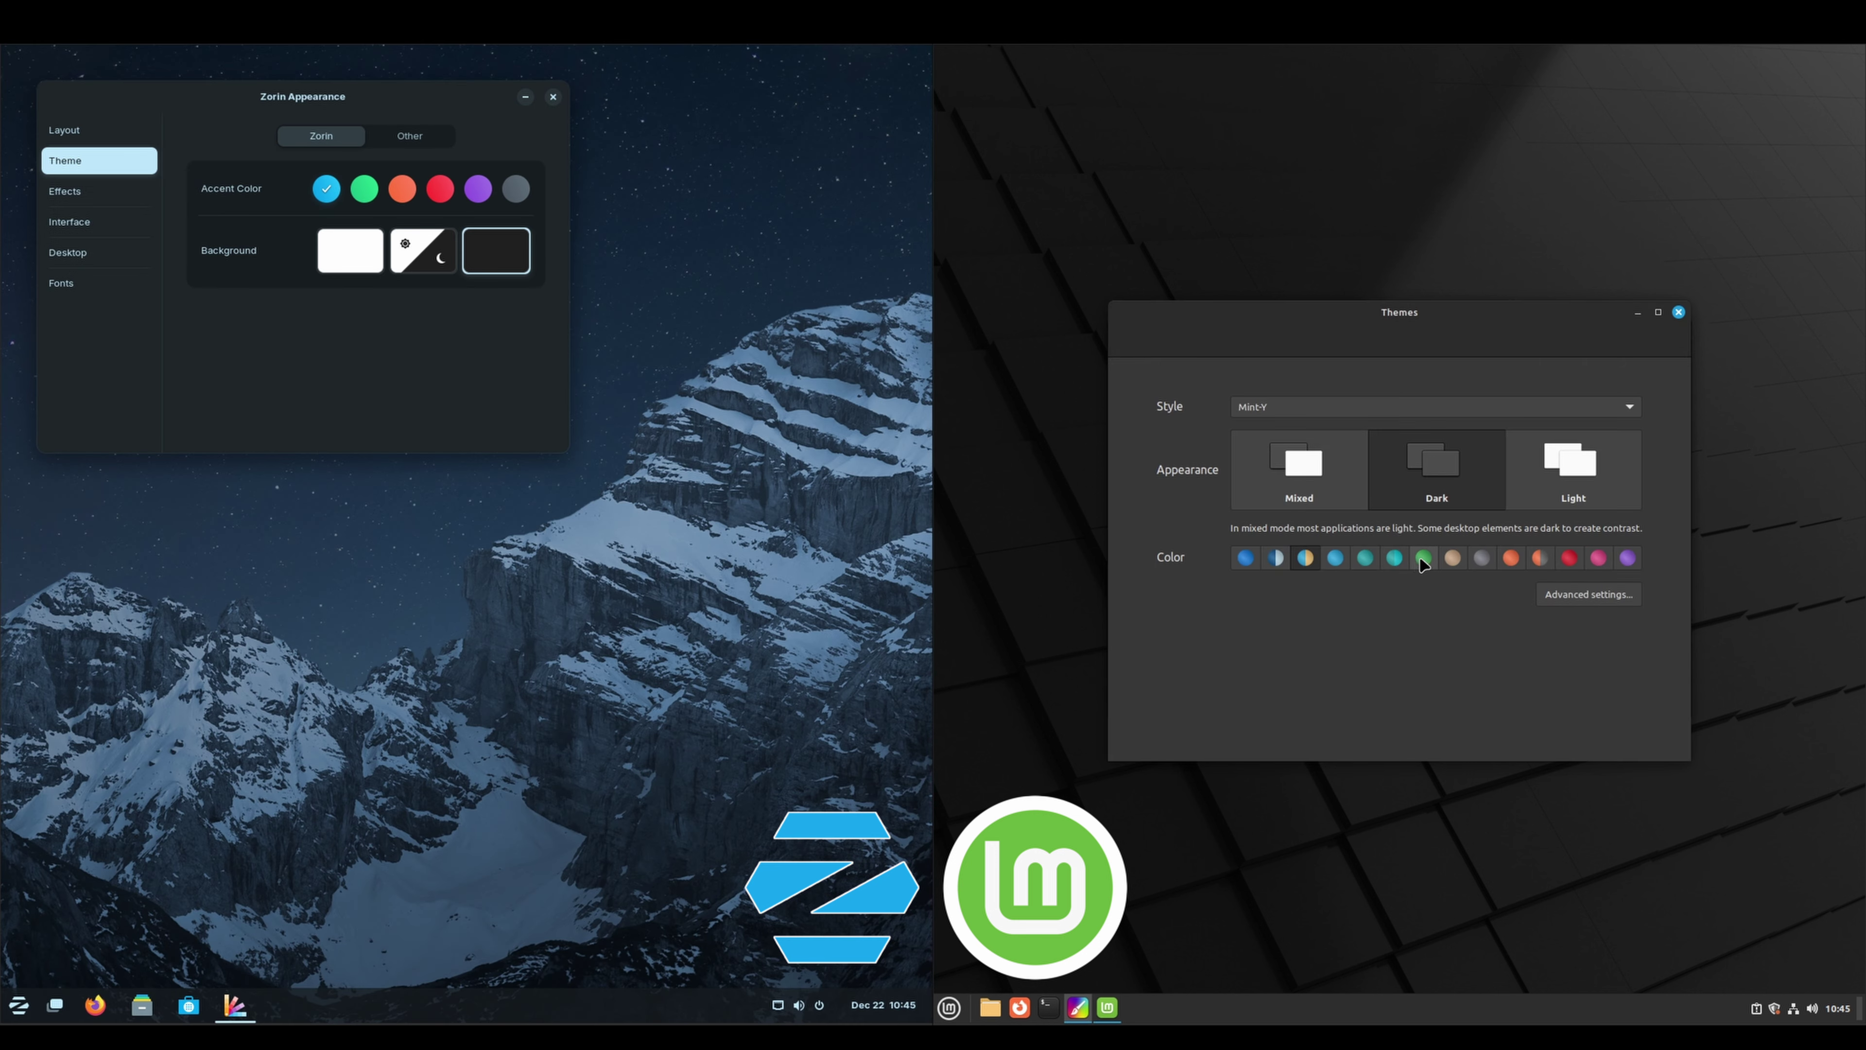
click(1423, 560)
click(1678, 313)
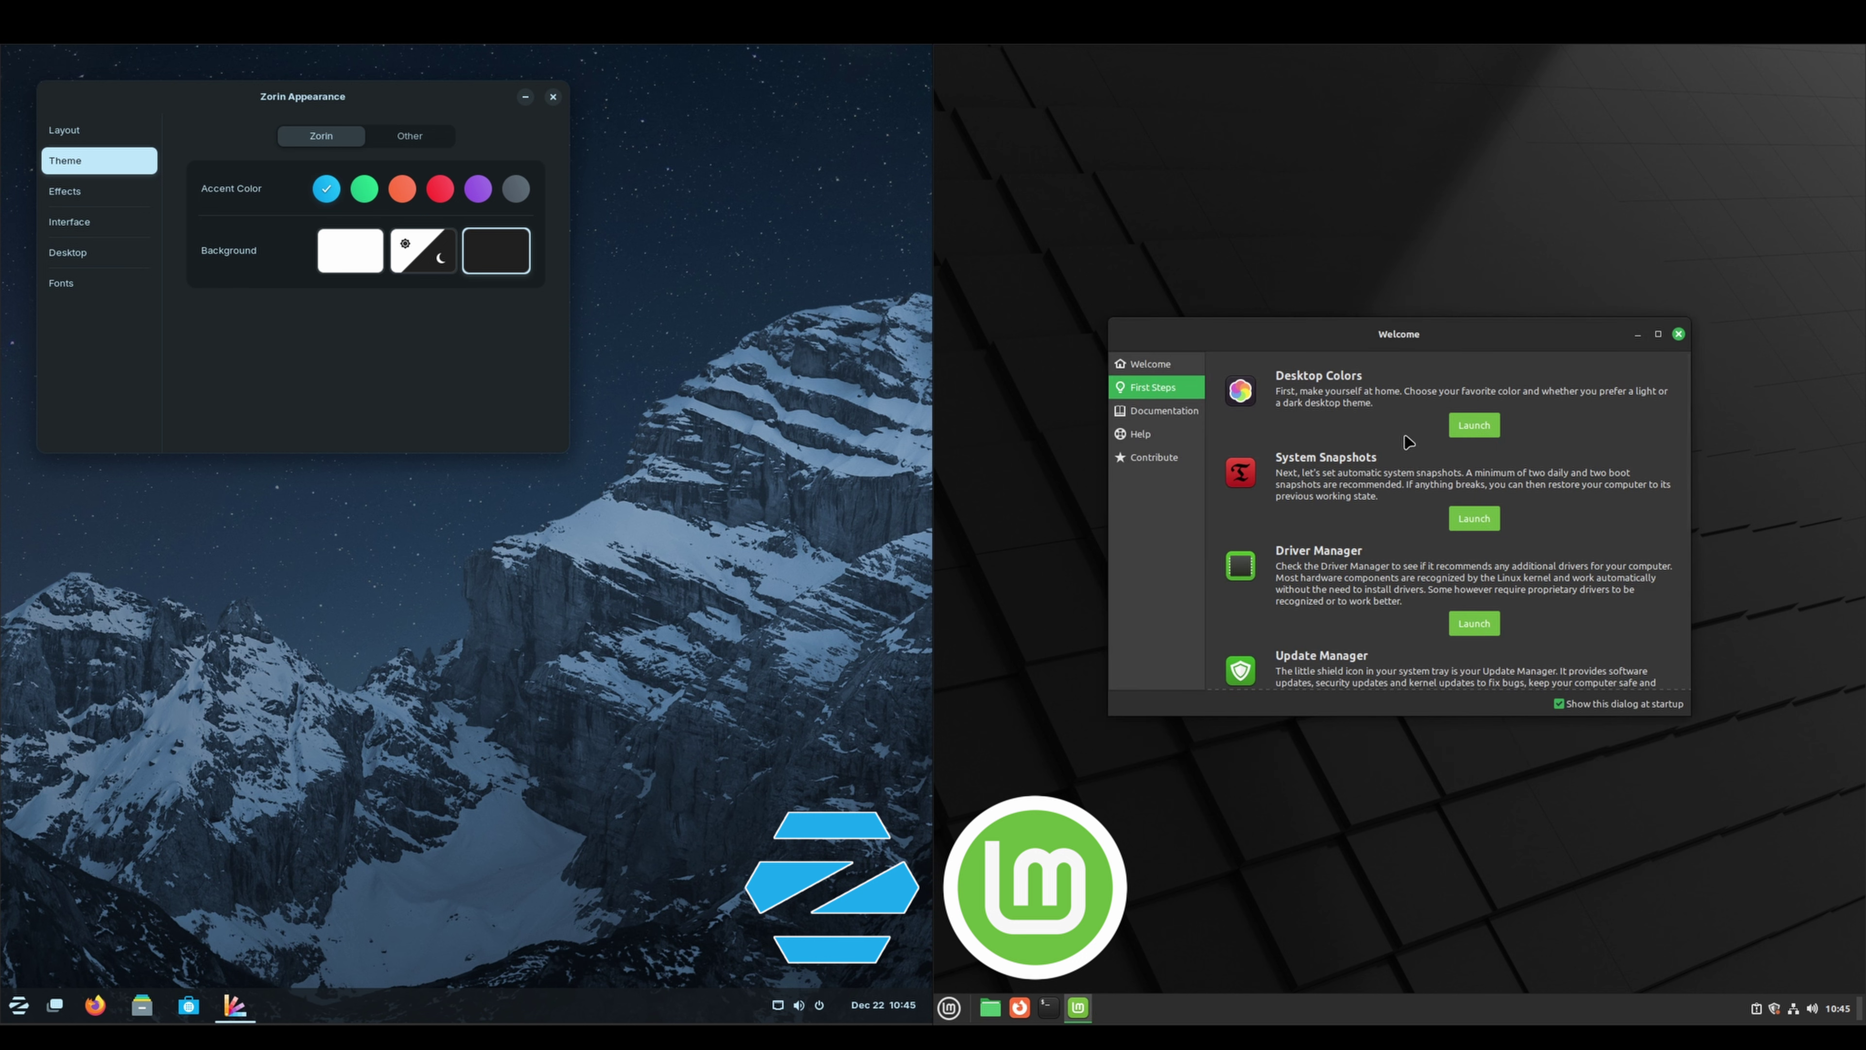
click(1679, 334)
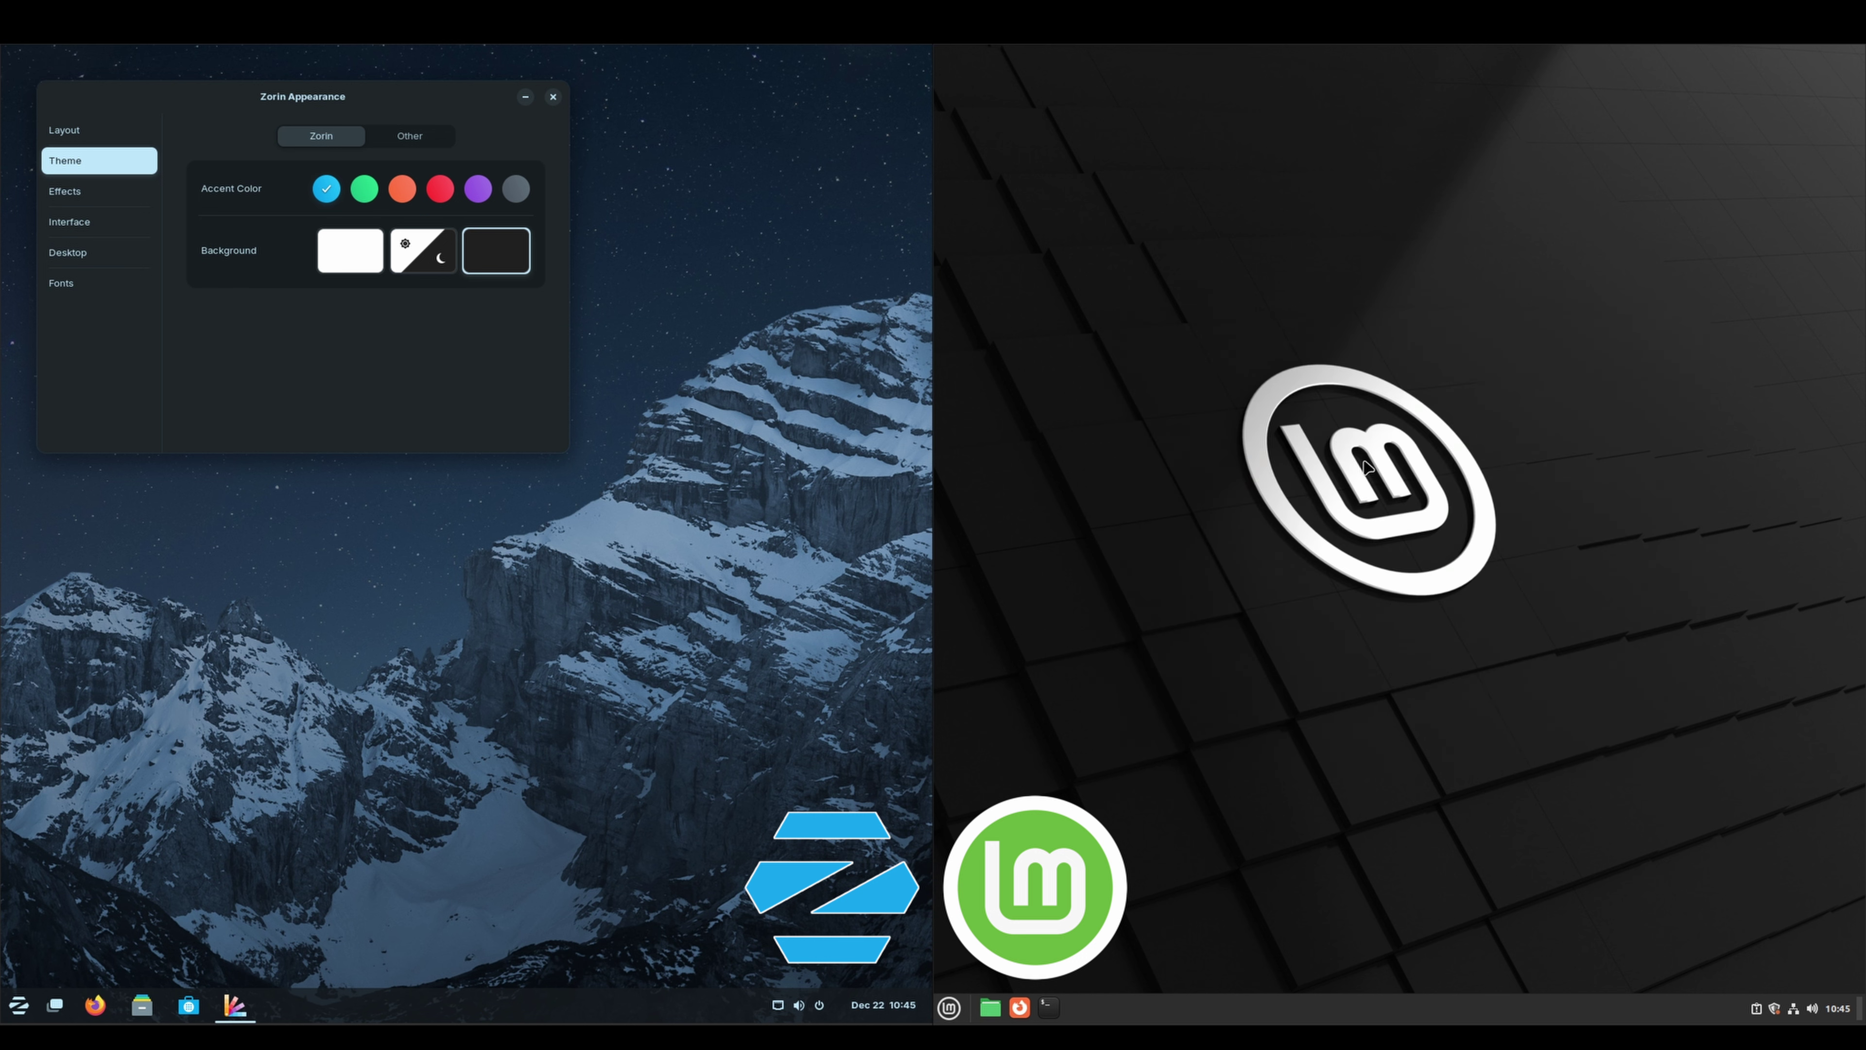
right_click(1368, 465)
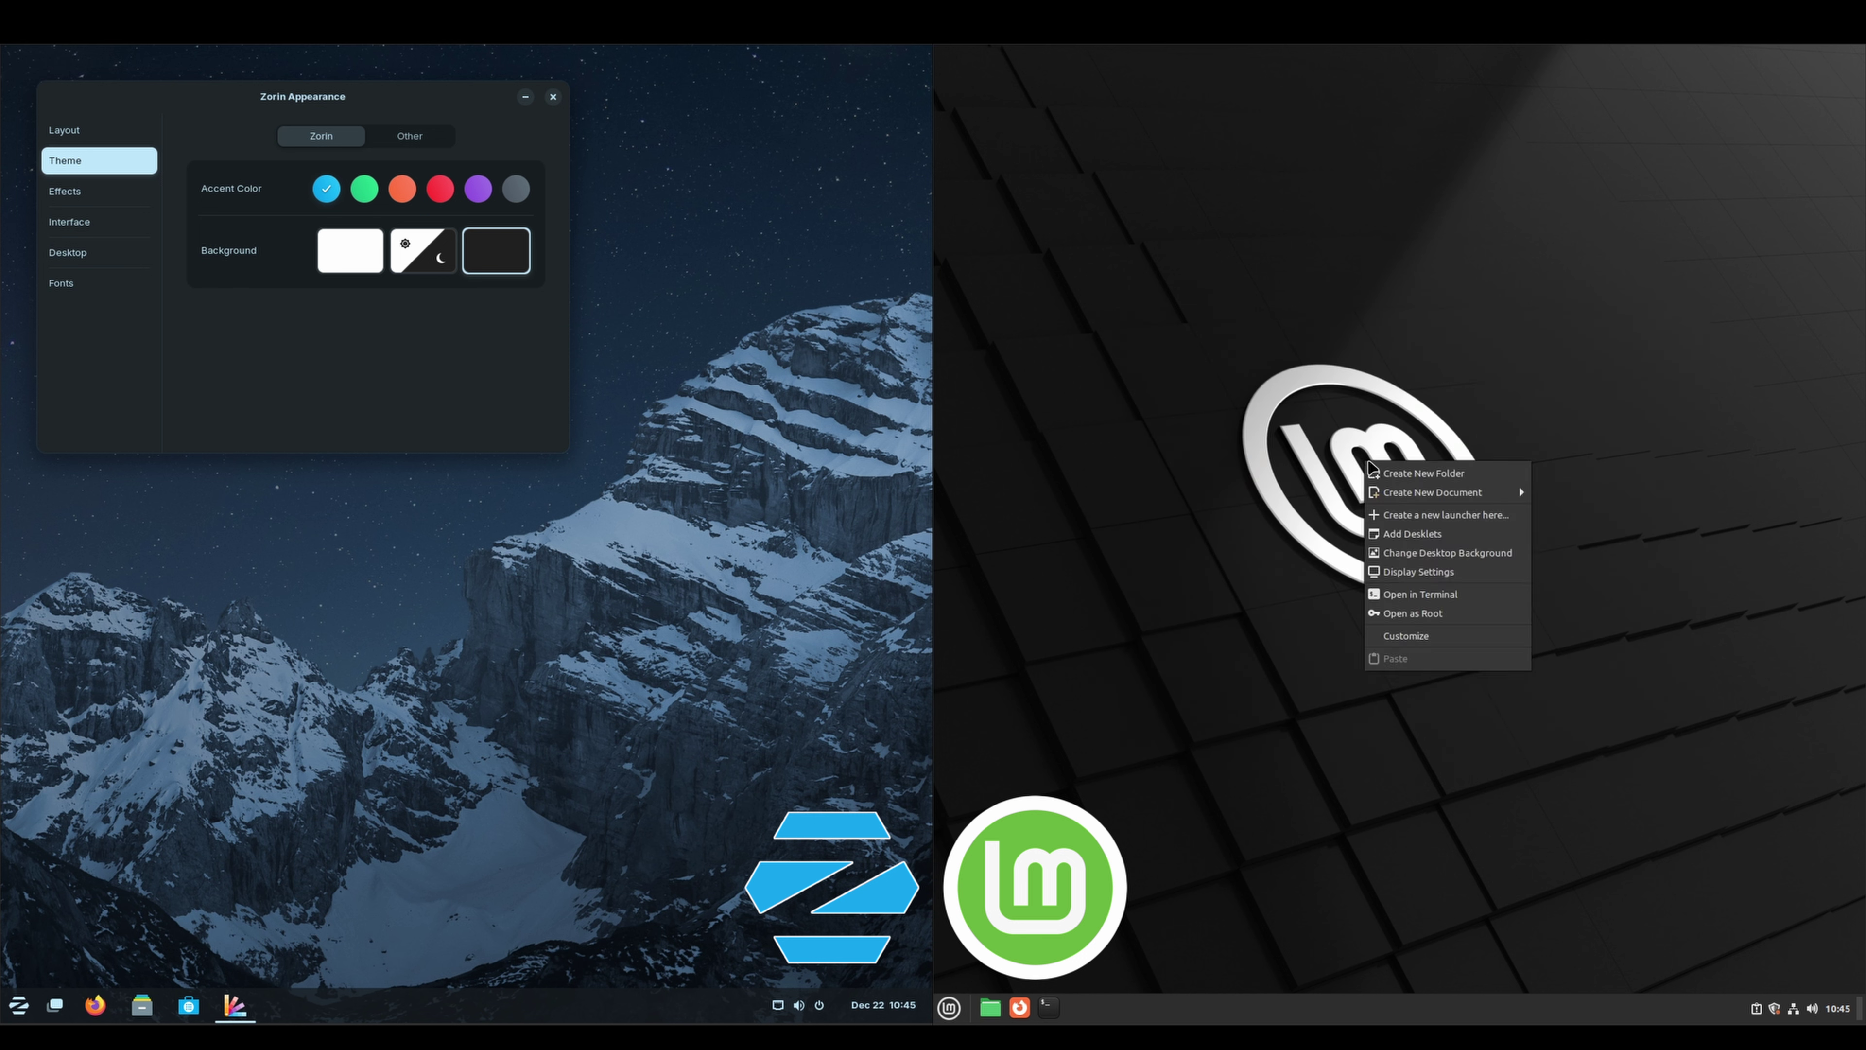
click(1444, 552)
click(1263, 515)
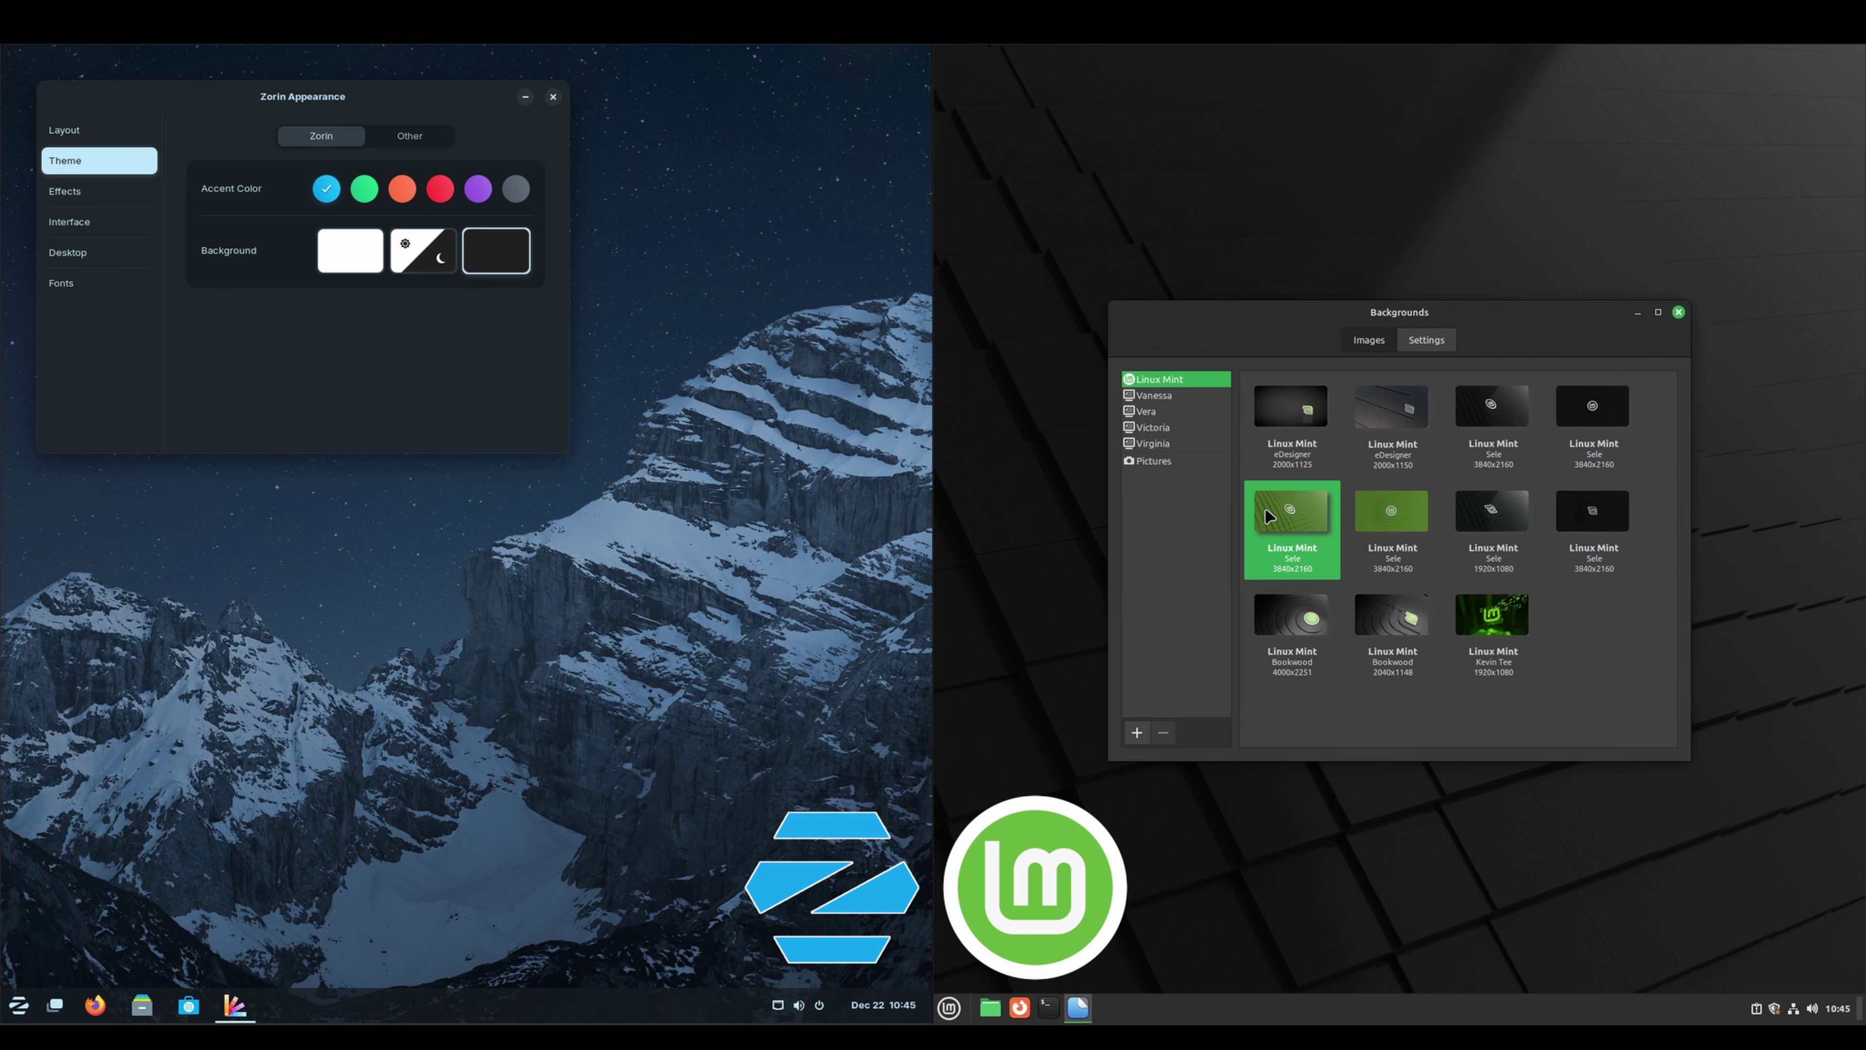
click(1678, 313)
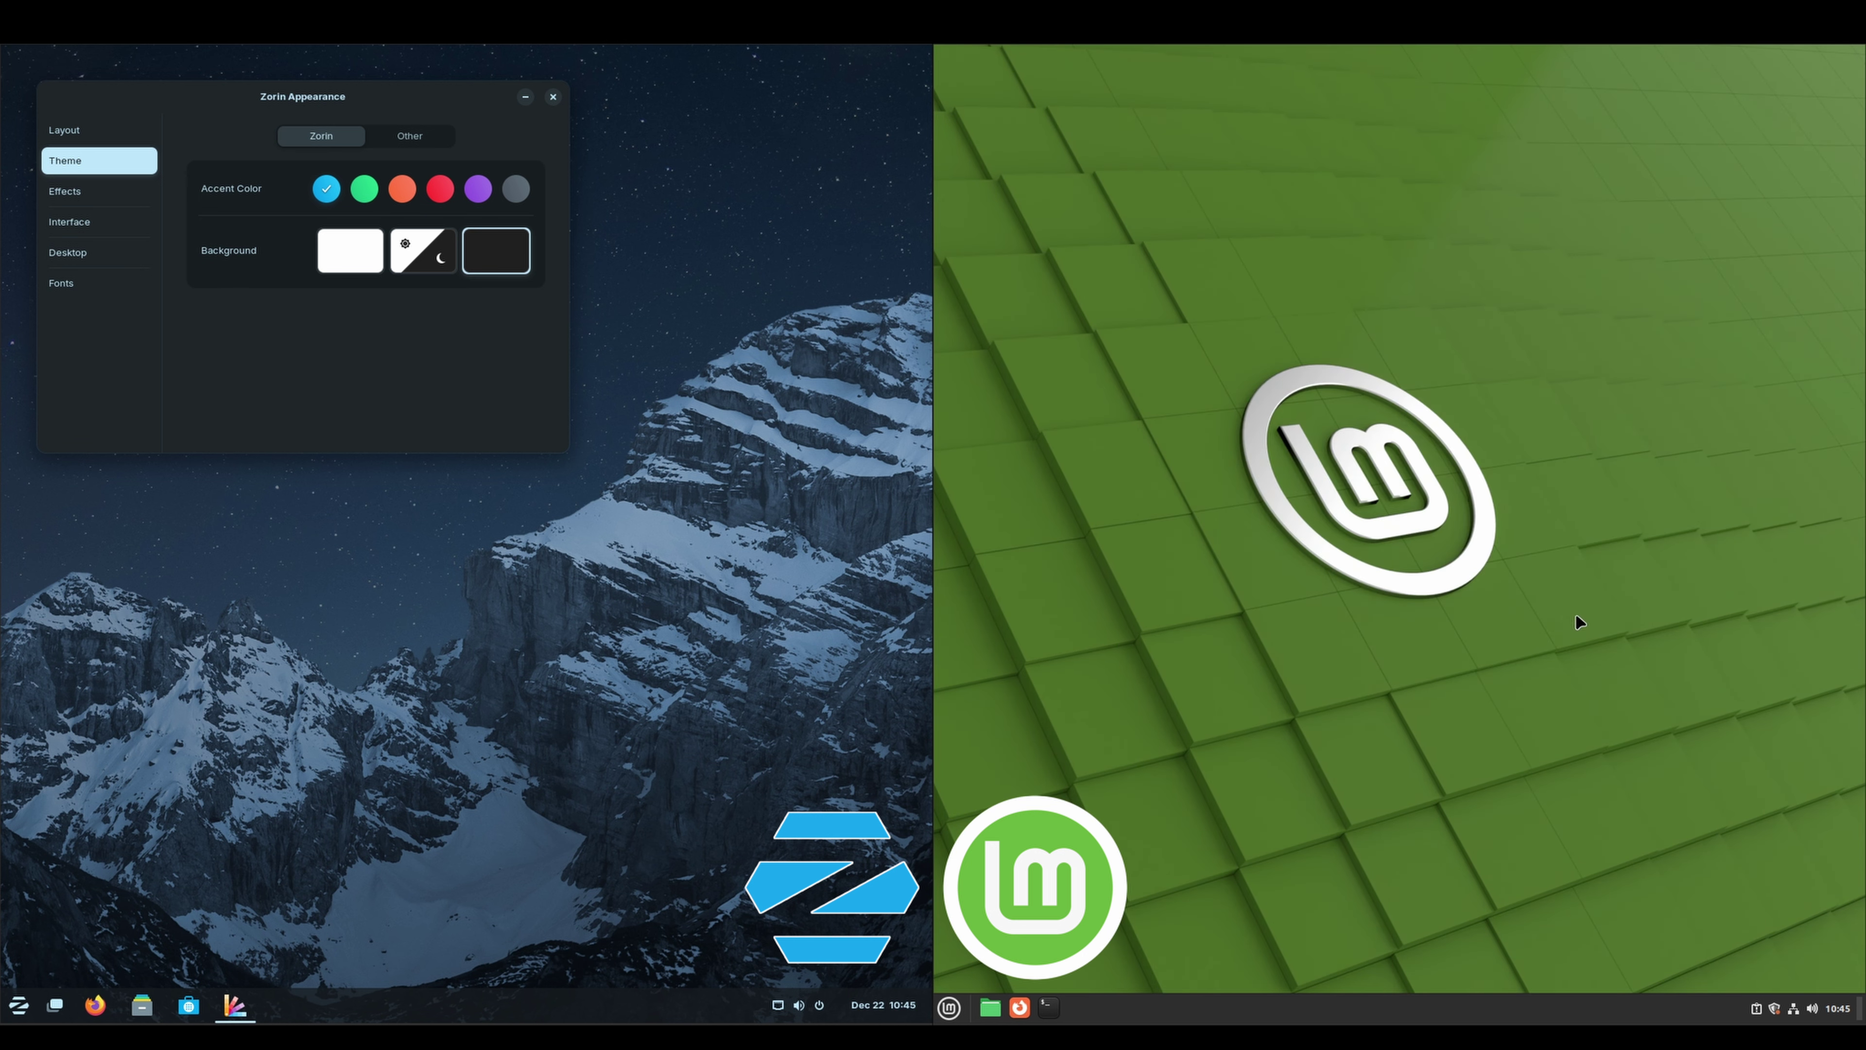
Close Zorin Appearance, start Mint's Update Manager and decline the local mirror
click(553, 97)
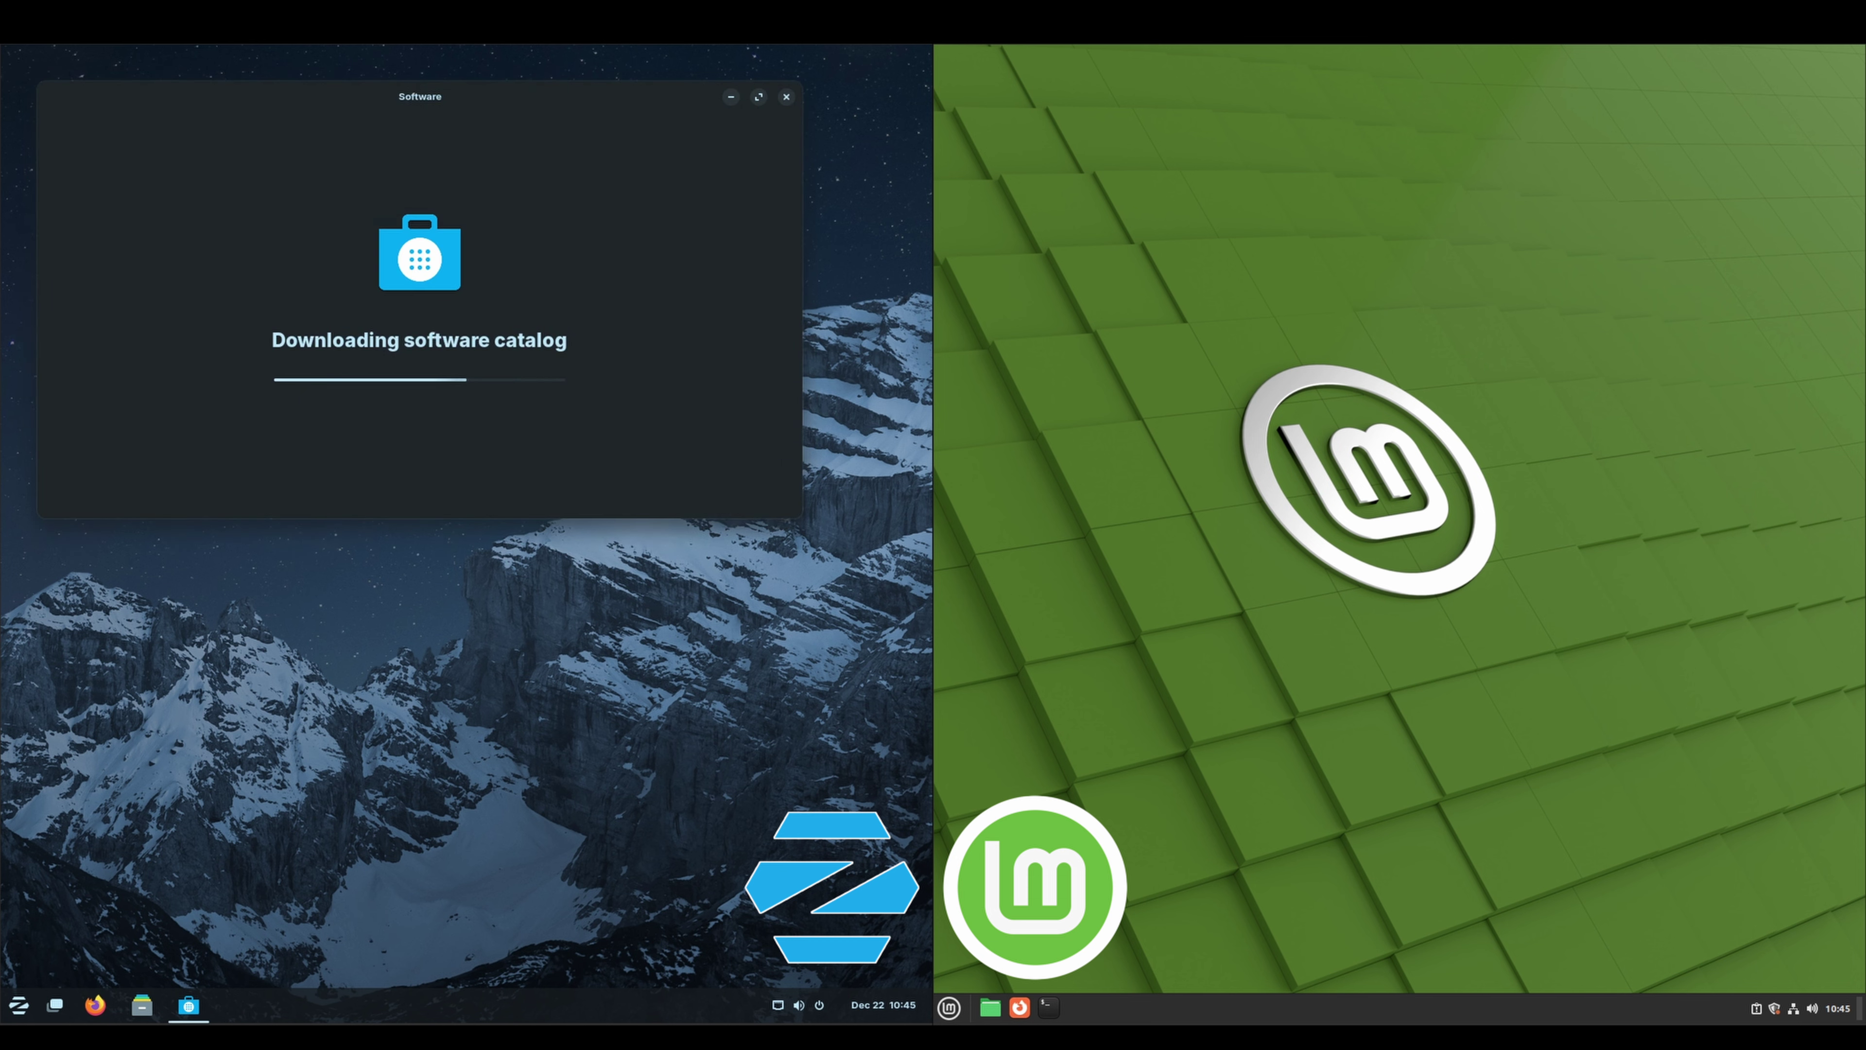
click(1773, 1012)
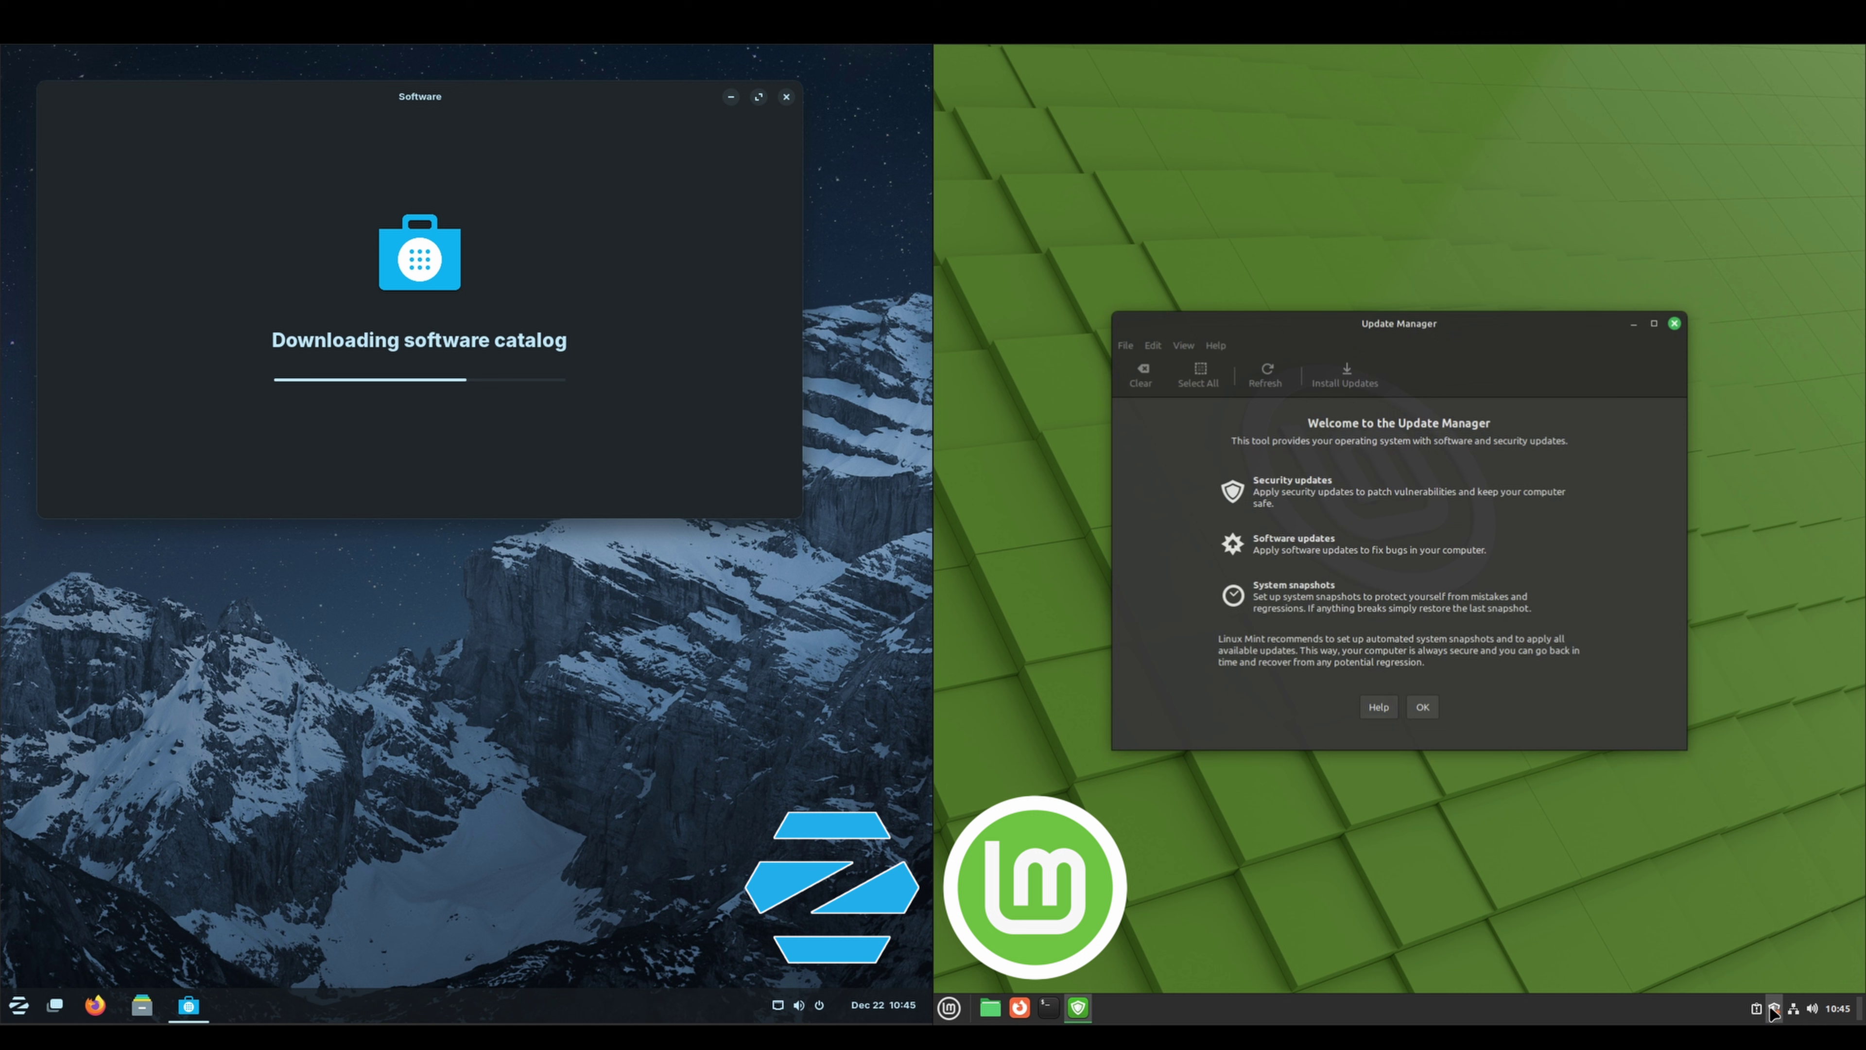
click(1422, 711)
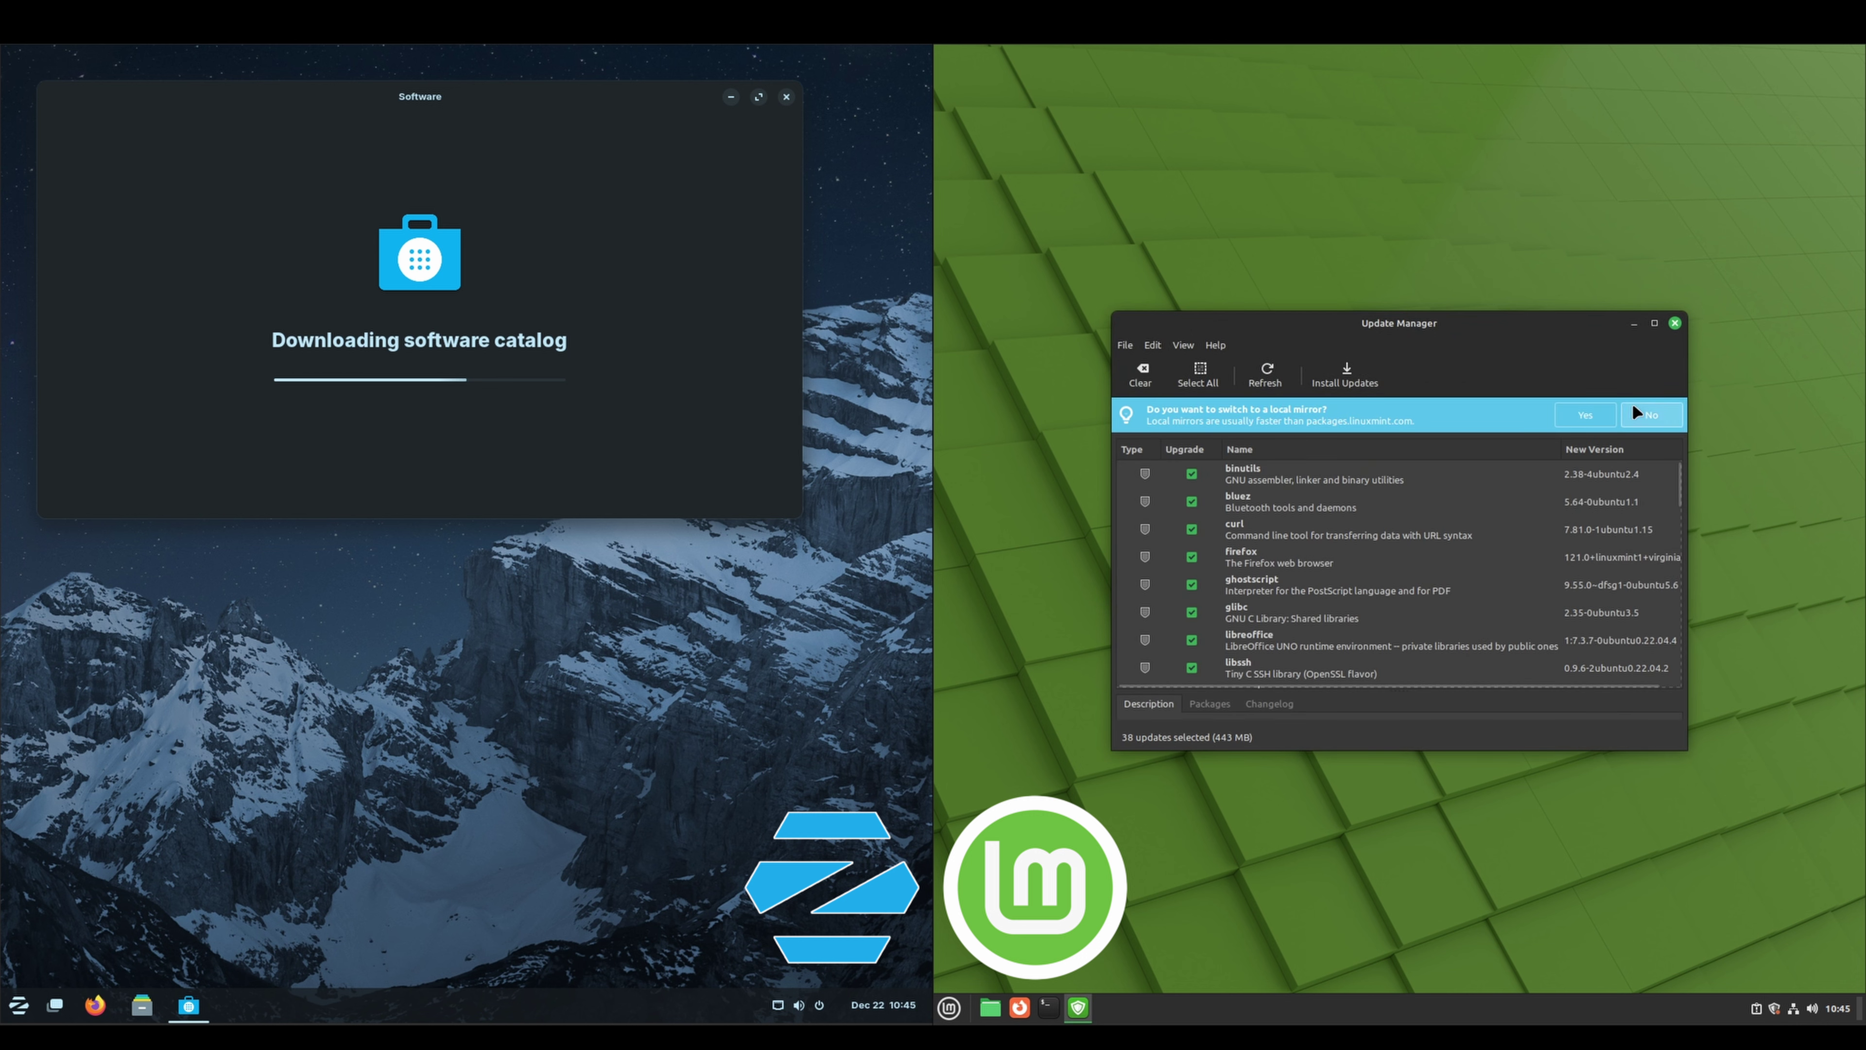
click(1648, 415)
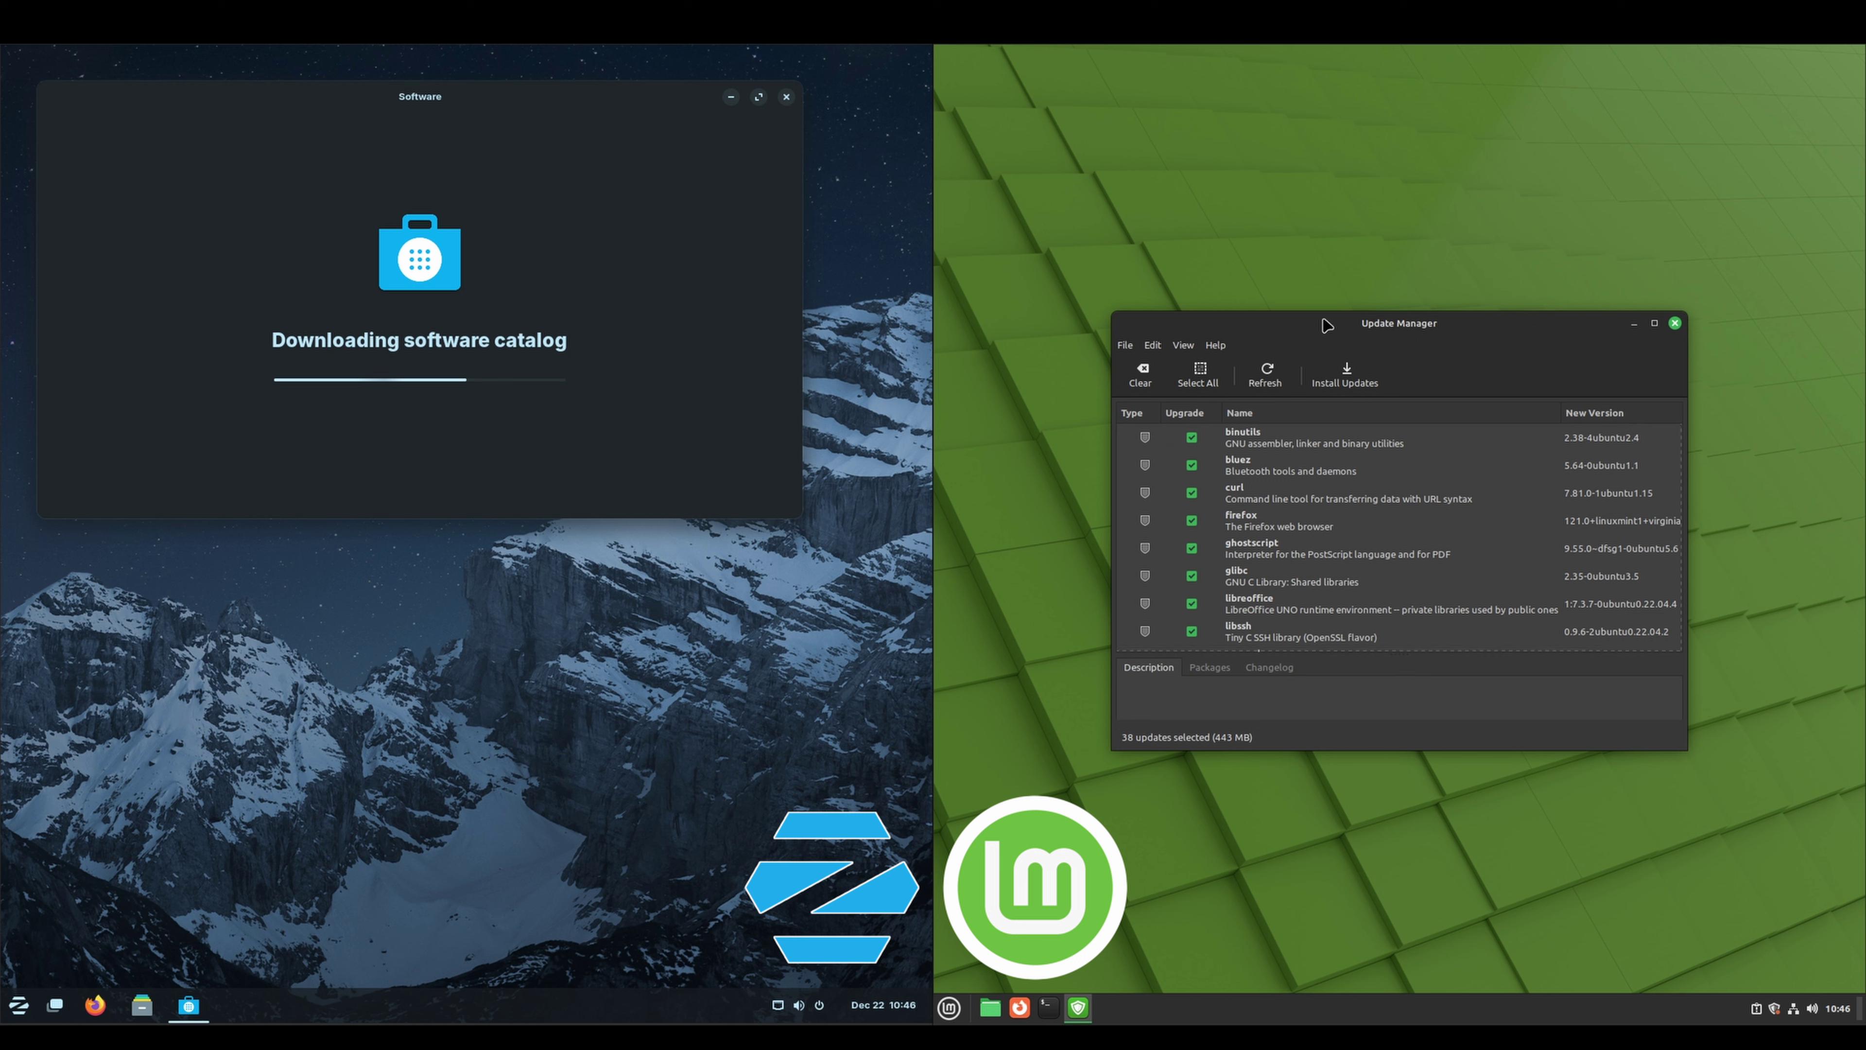
Install all 38 Mint updates, including the extra kernel packages, with the administrator password
drag(1326, 324, 1150, 320)
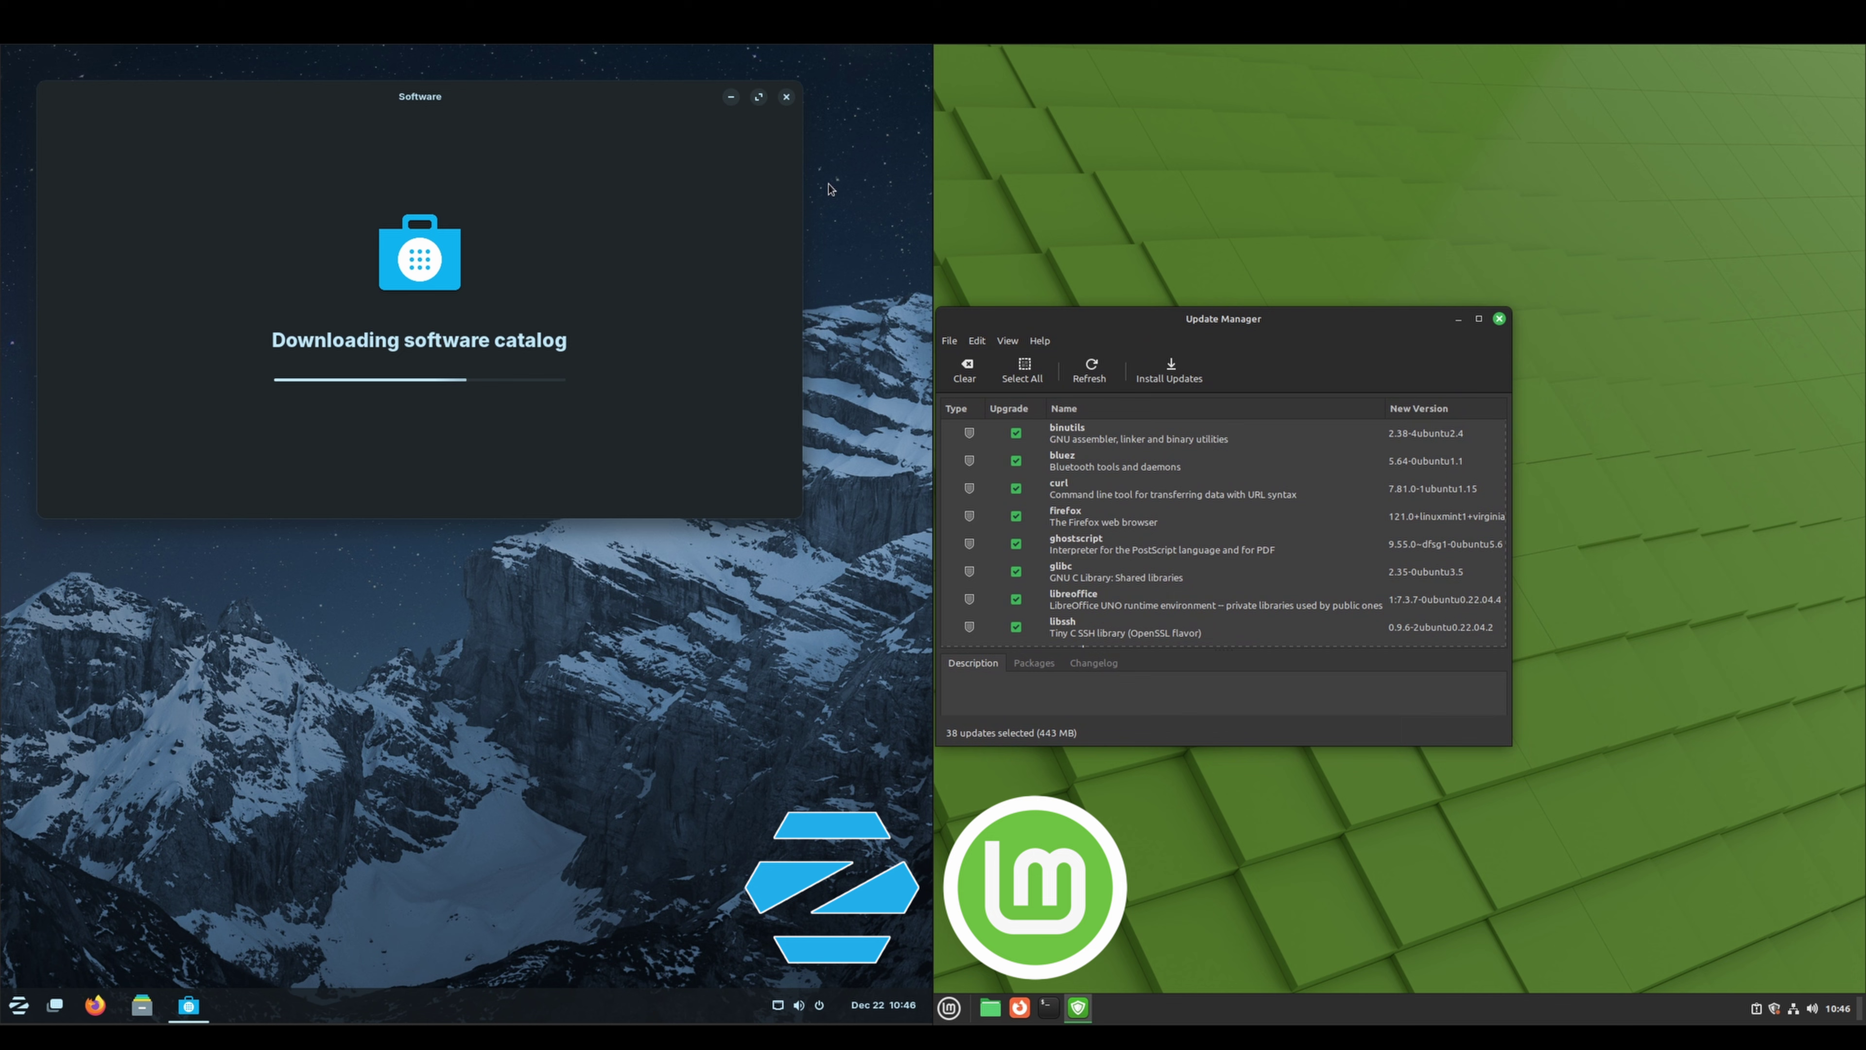
drag(465, 96, 590, 323)
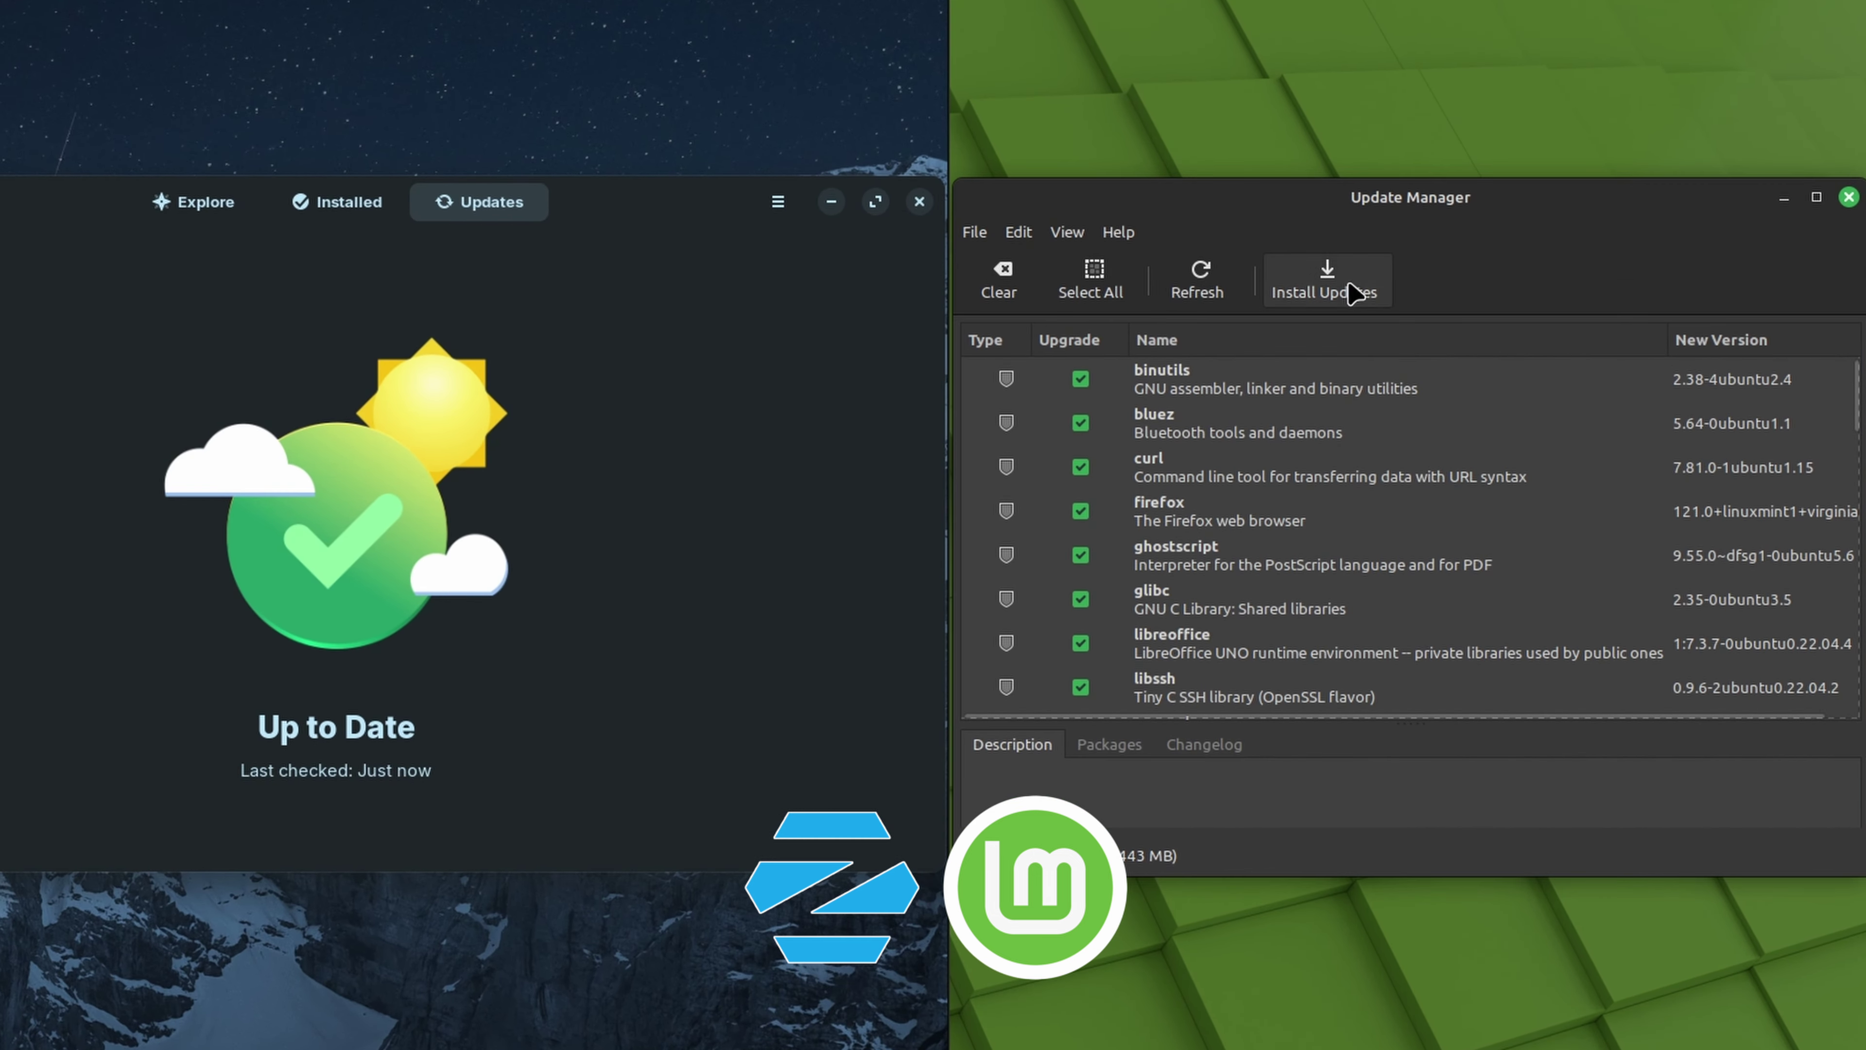
click(1181, 365)
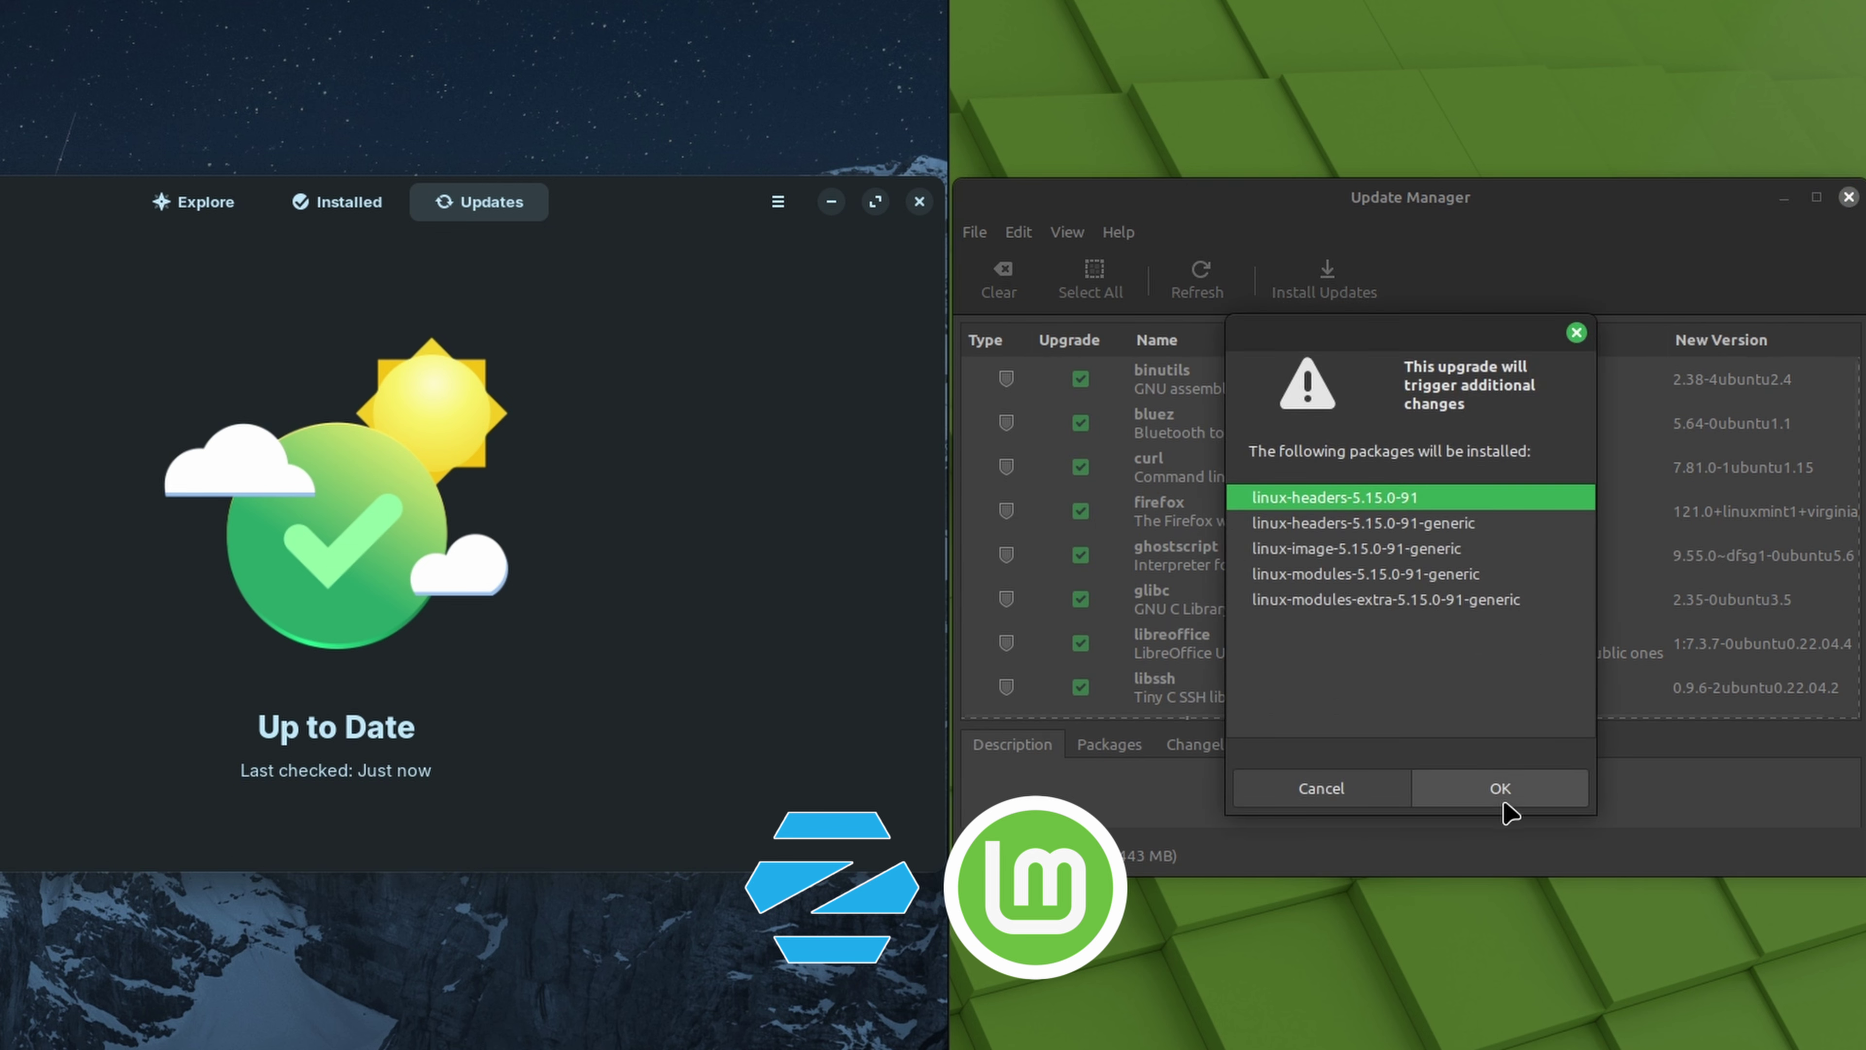
click(1502, 796)
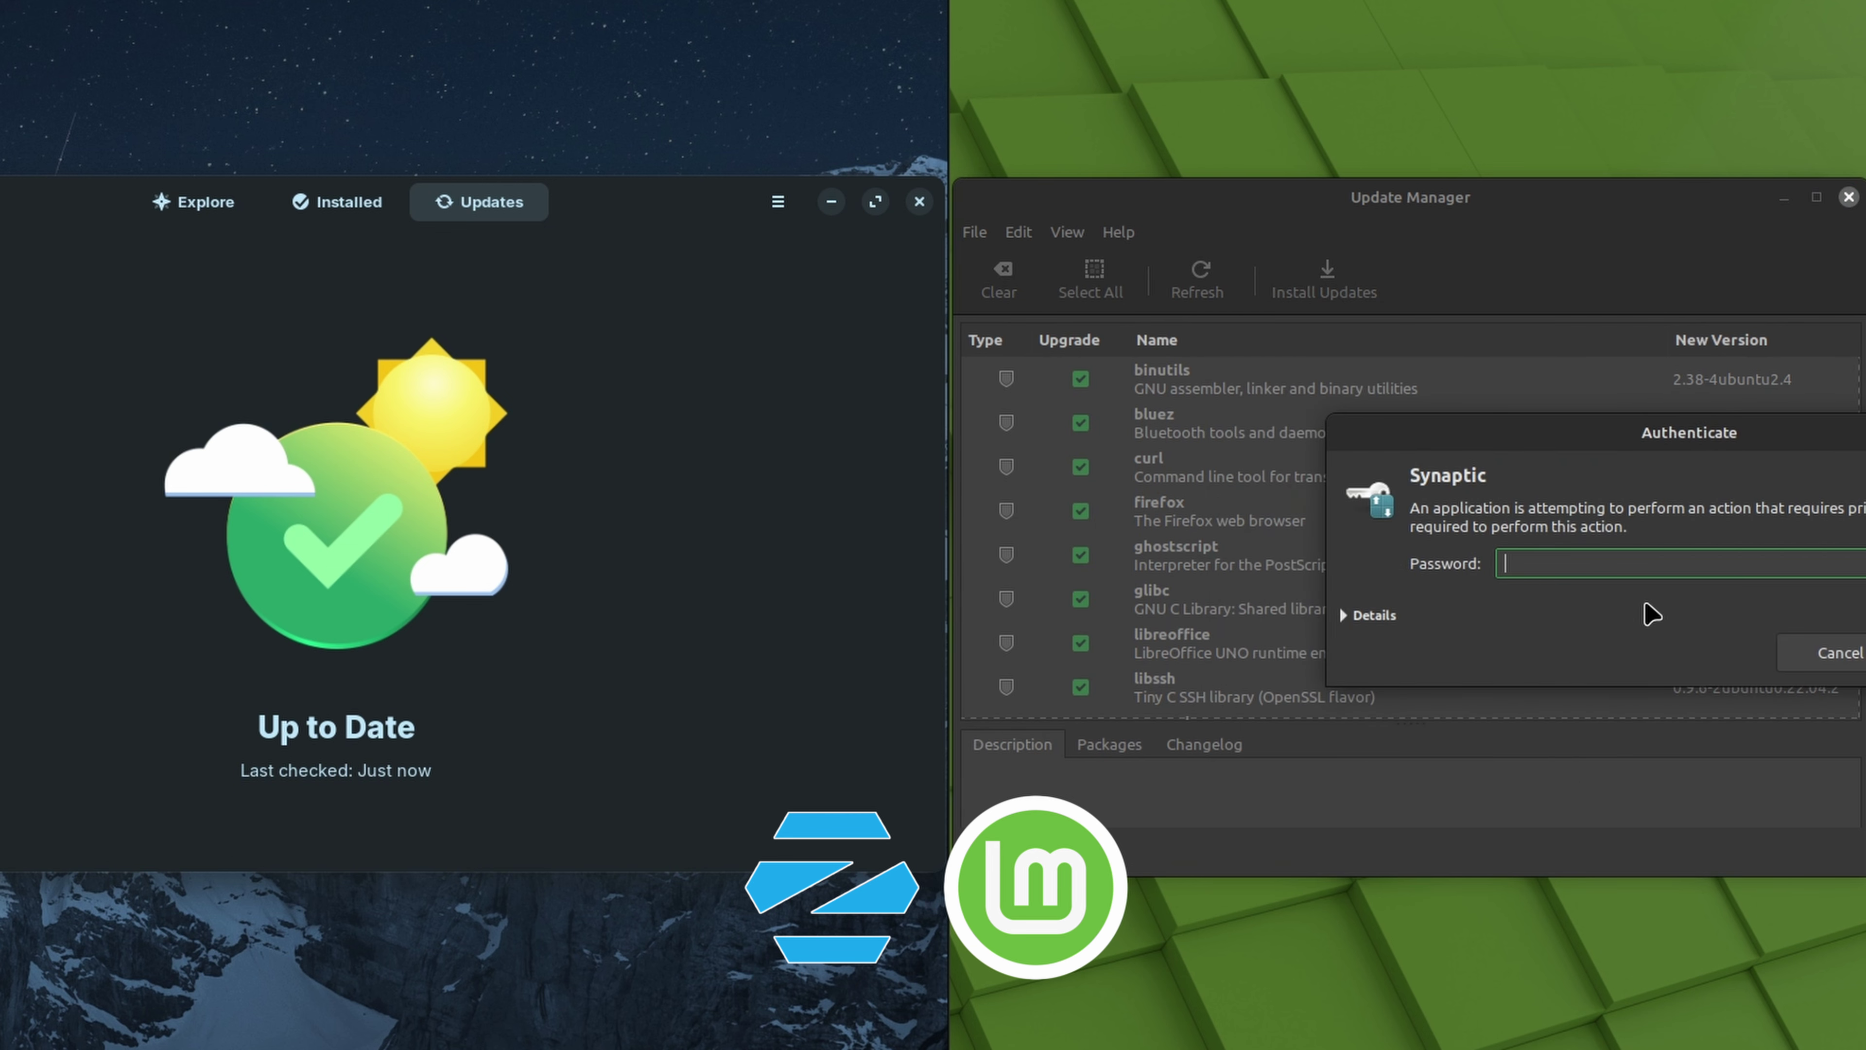
key(Return)
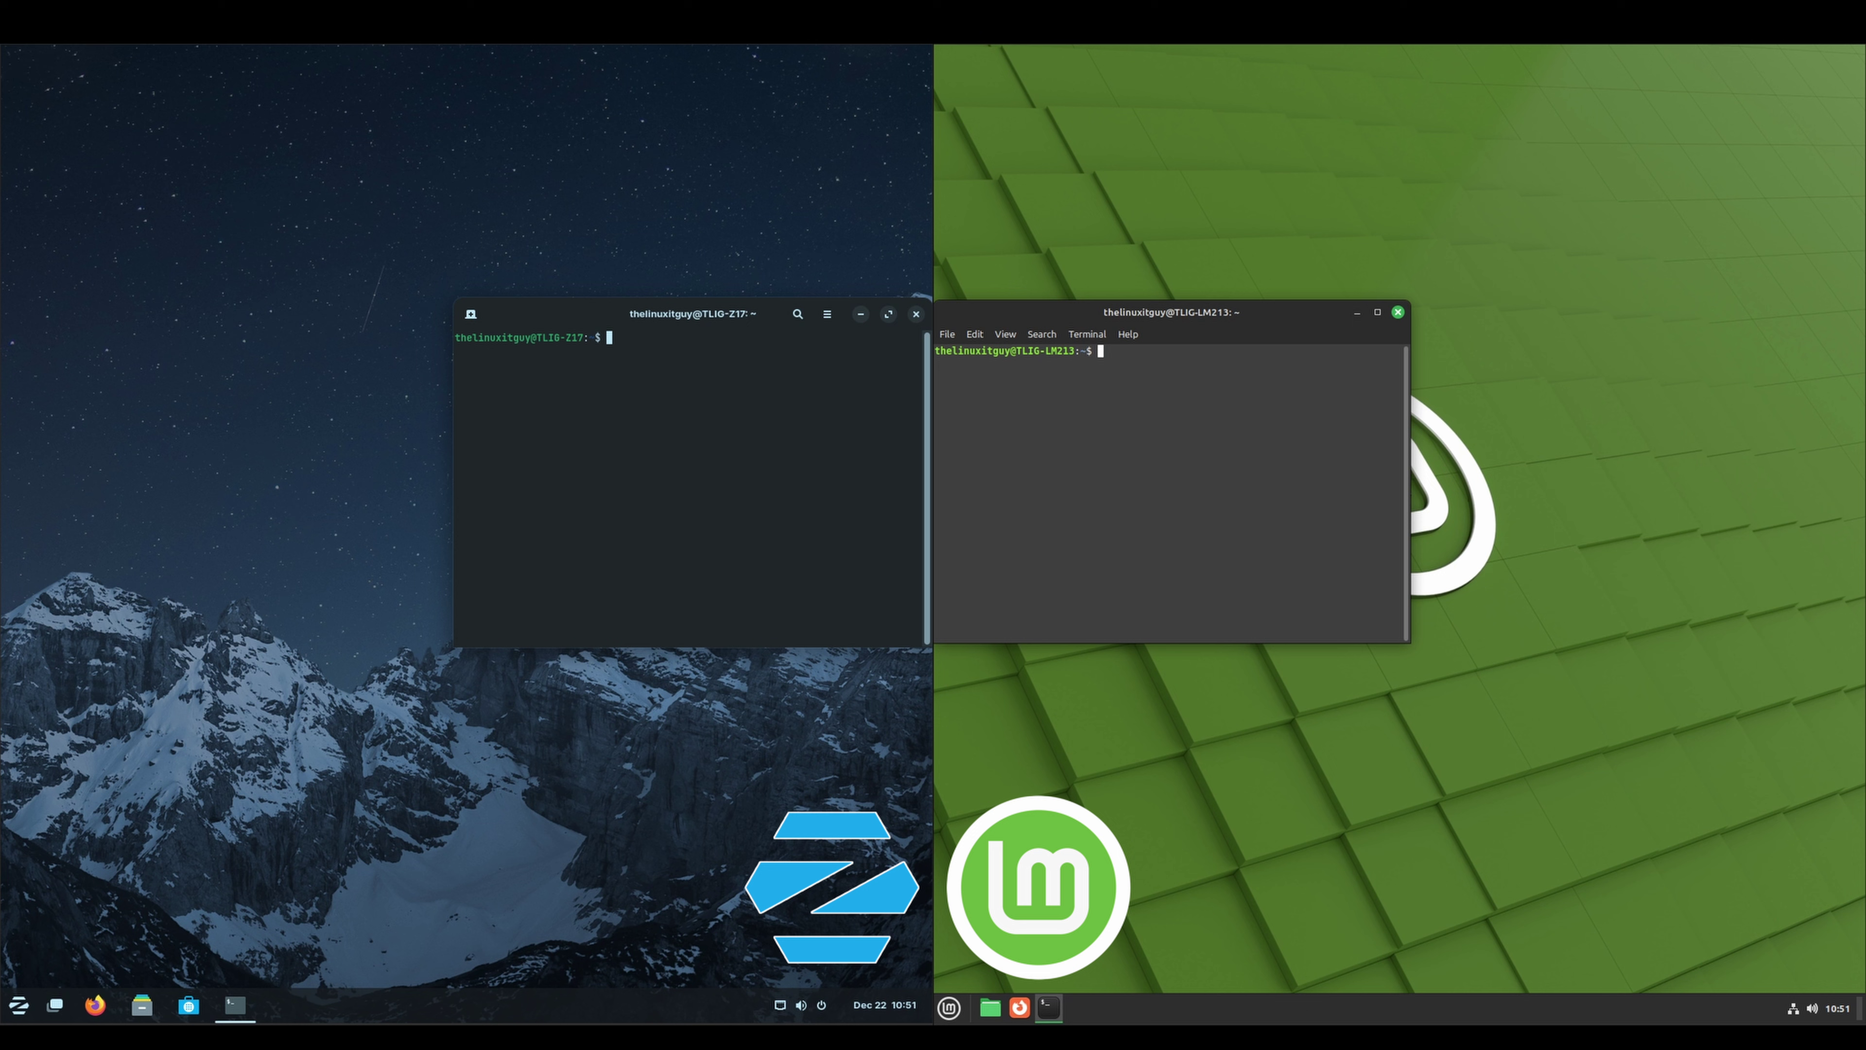
Enter sudo shutdown -r 10:51 in the Mint terminal
text(sudo shutdown -r 10:51)
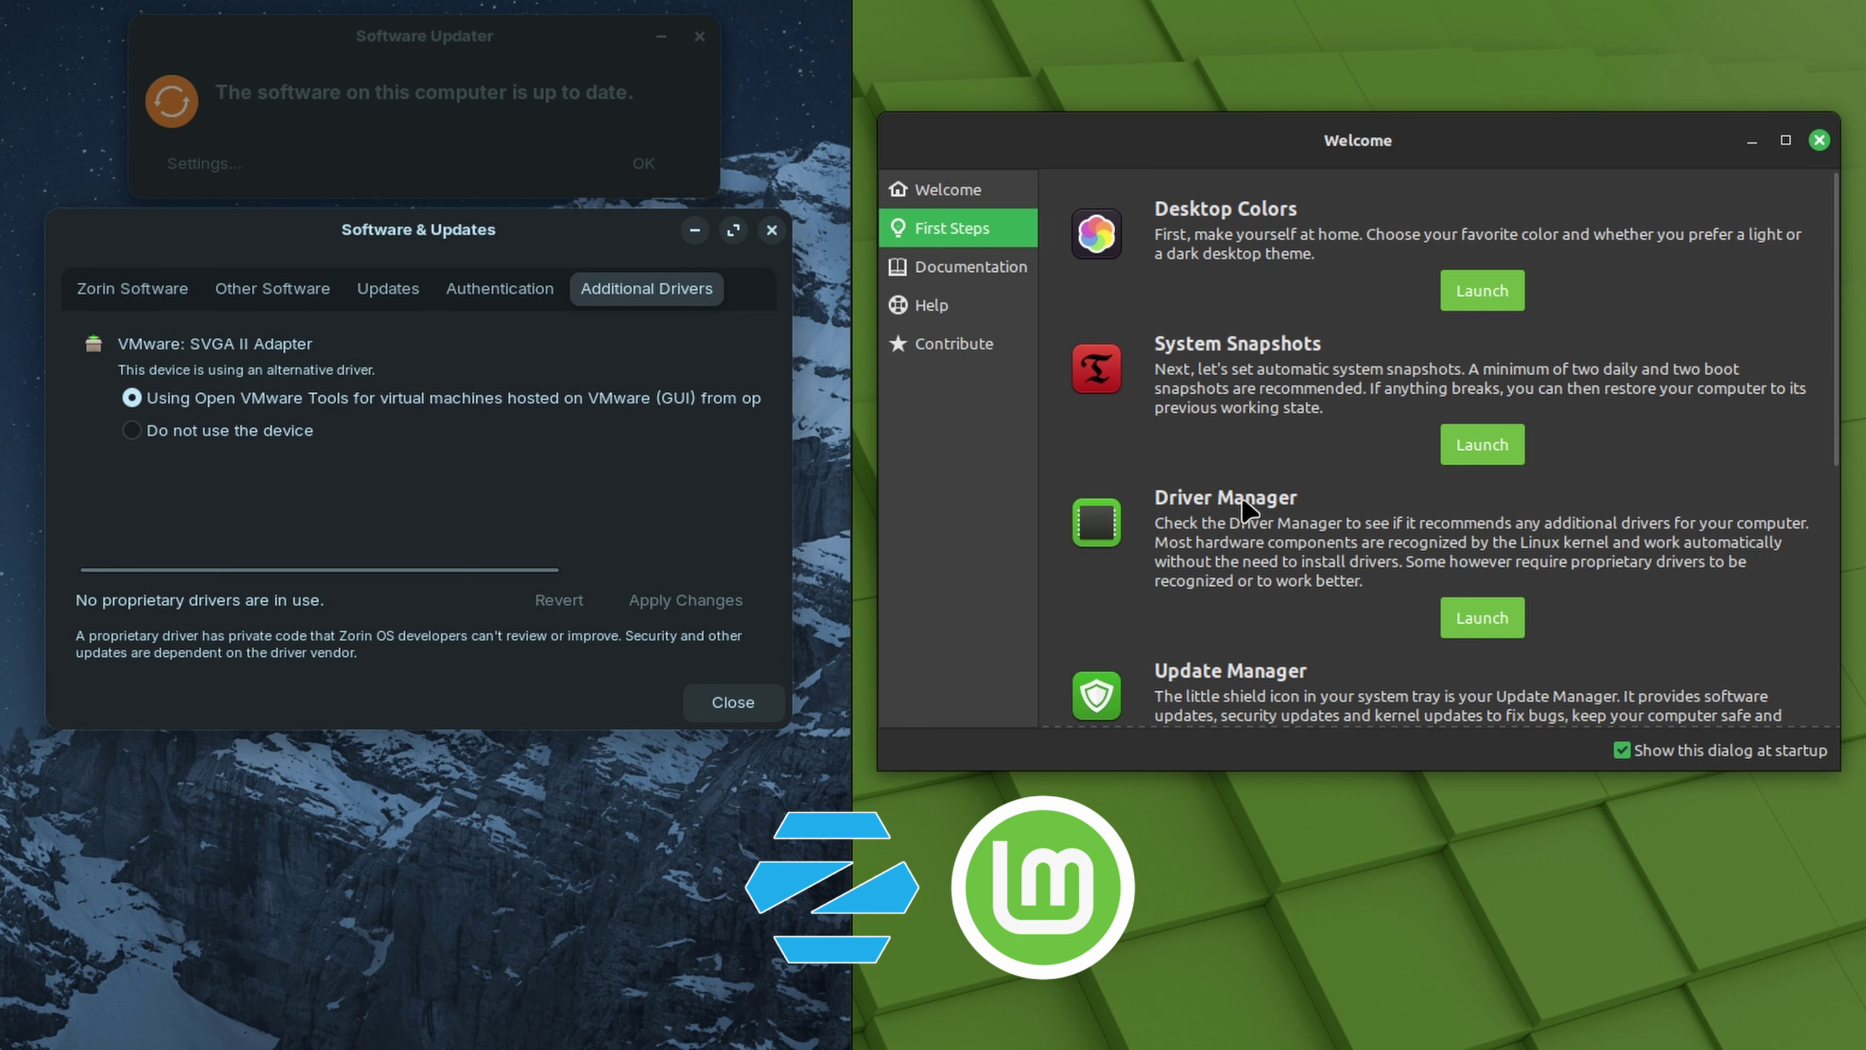
Launch Mint's Driver Manager and show Zorin's Additional Drivers list
click(1483, 621)
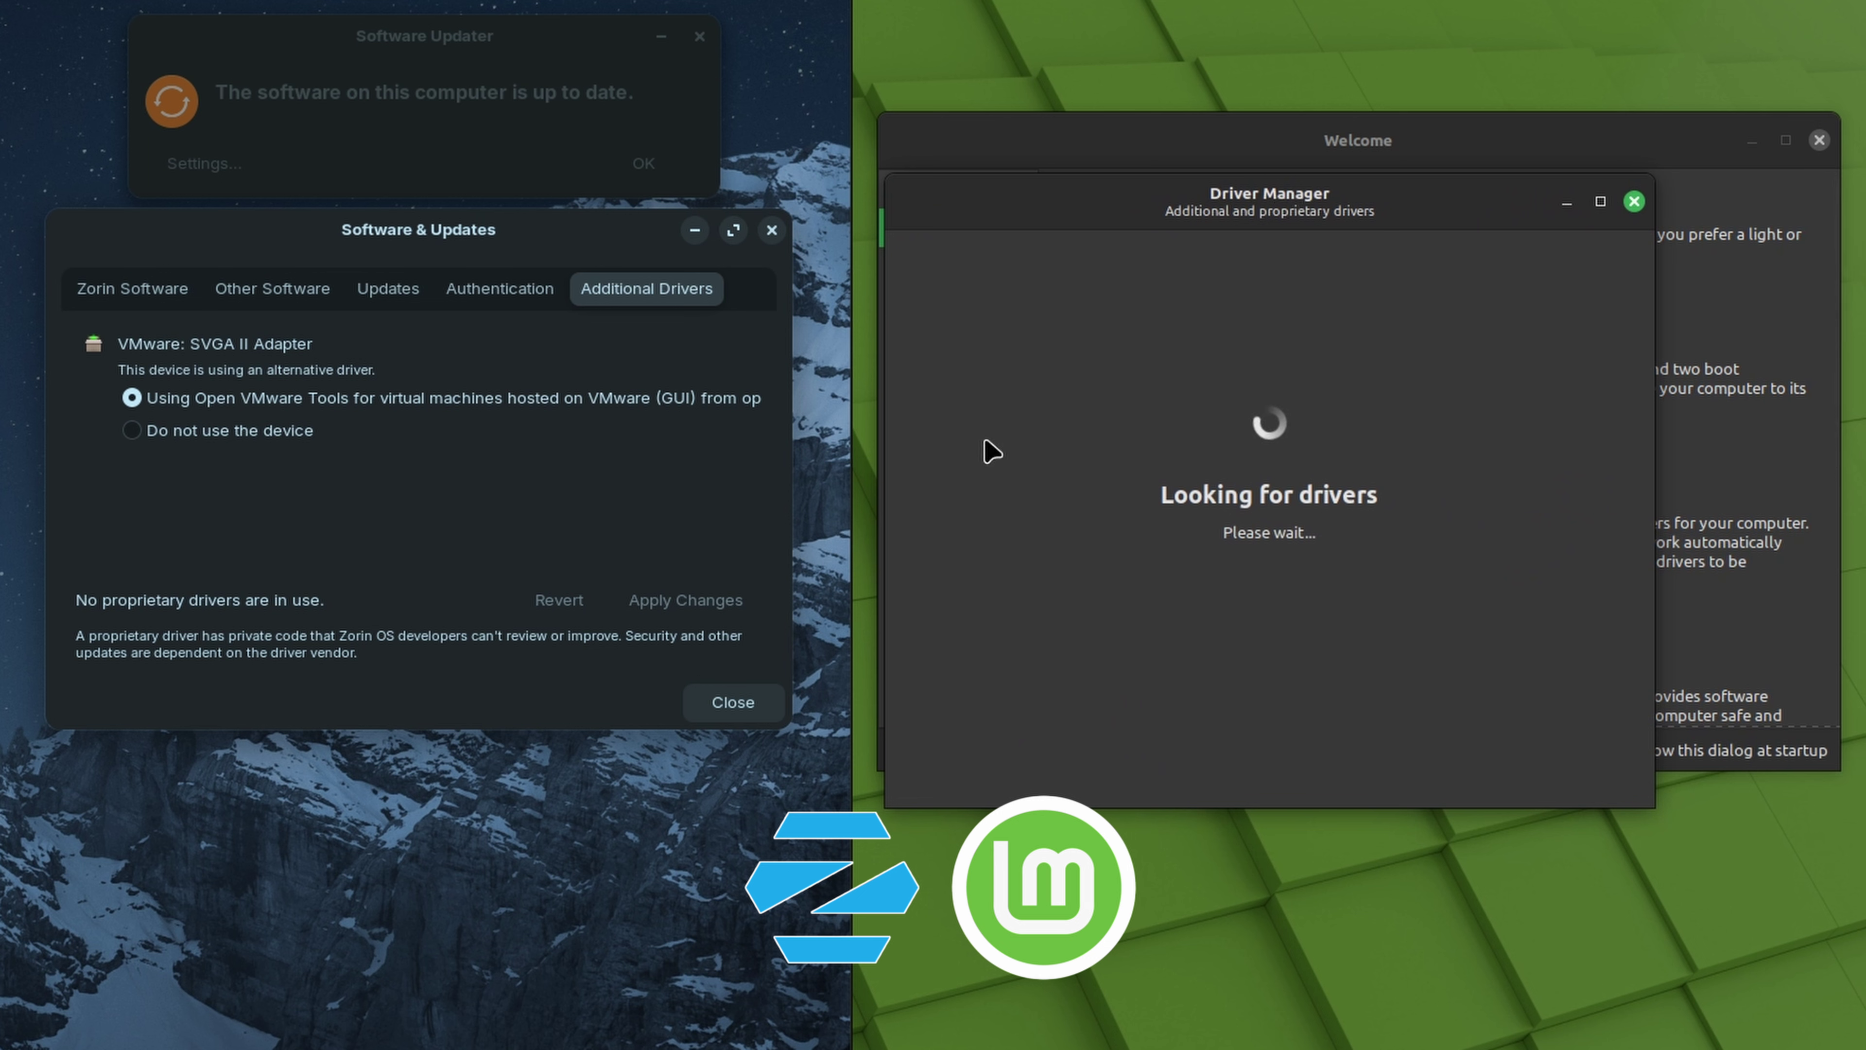
click(616, 287)
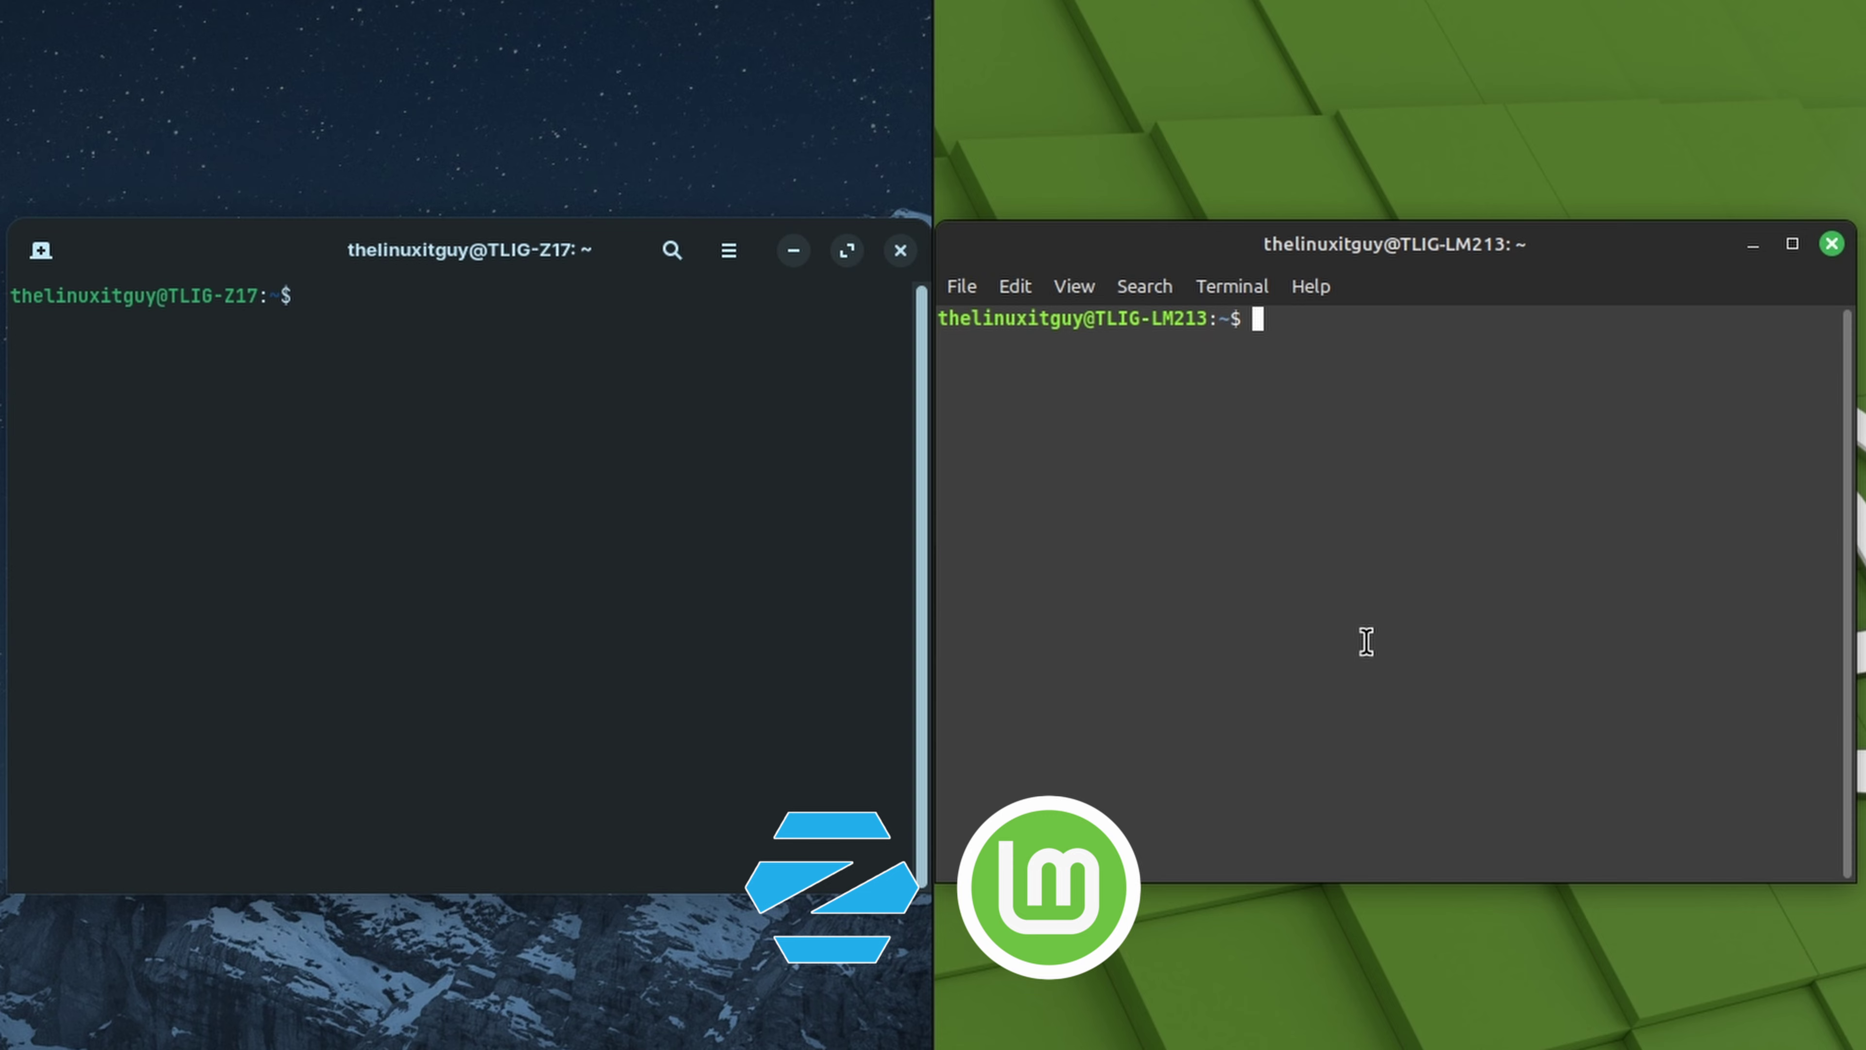
Start htop in the Zorin terminal and then in the Mint terminal
click(251, 633)
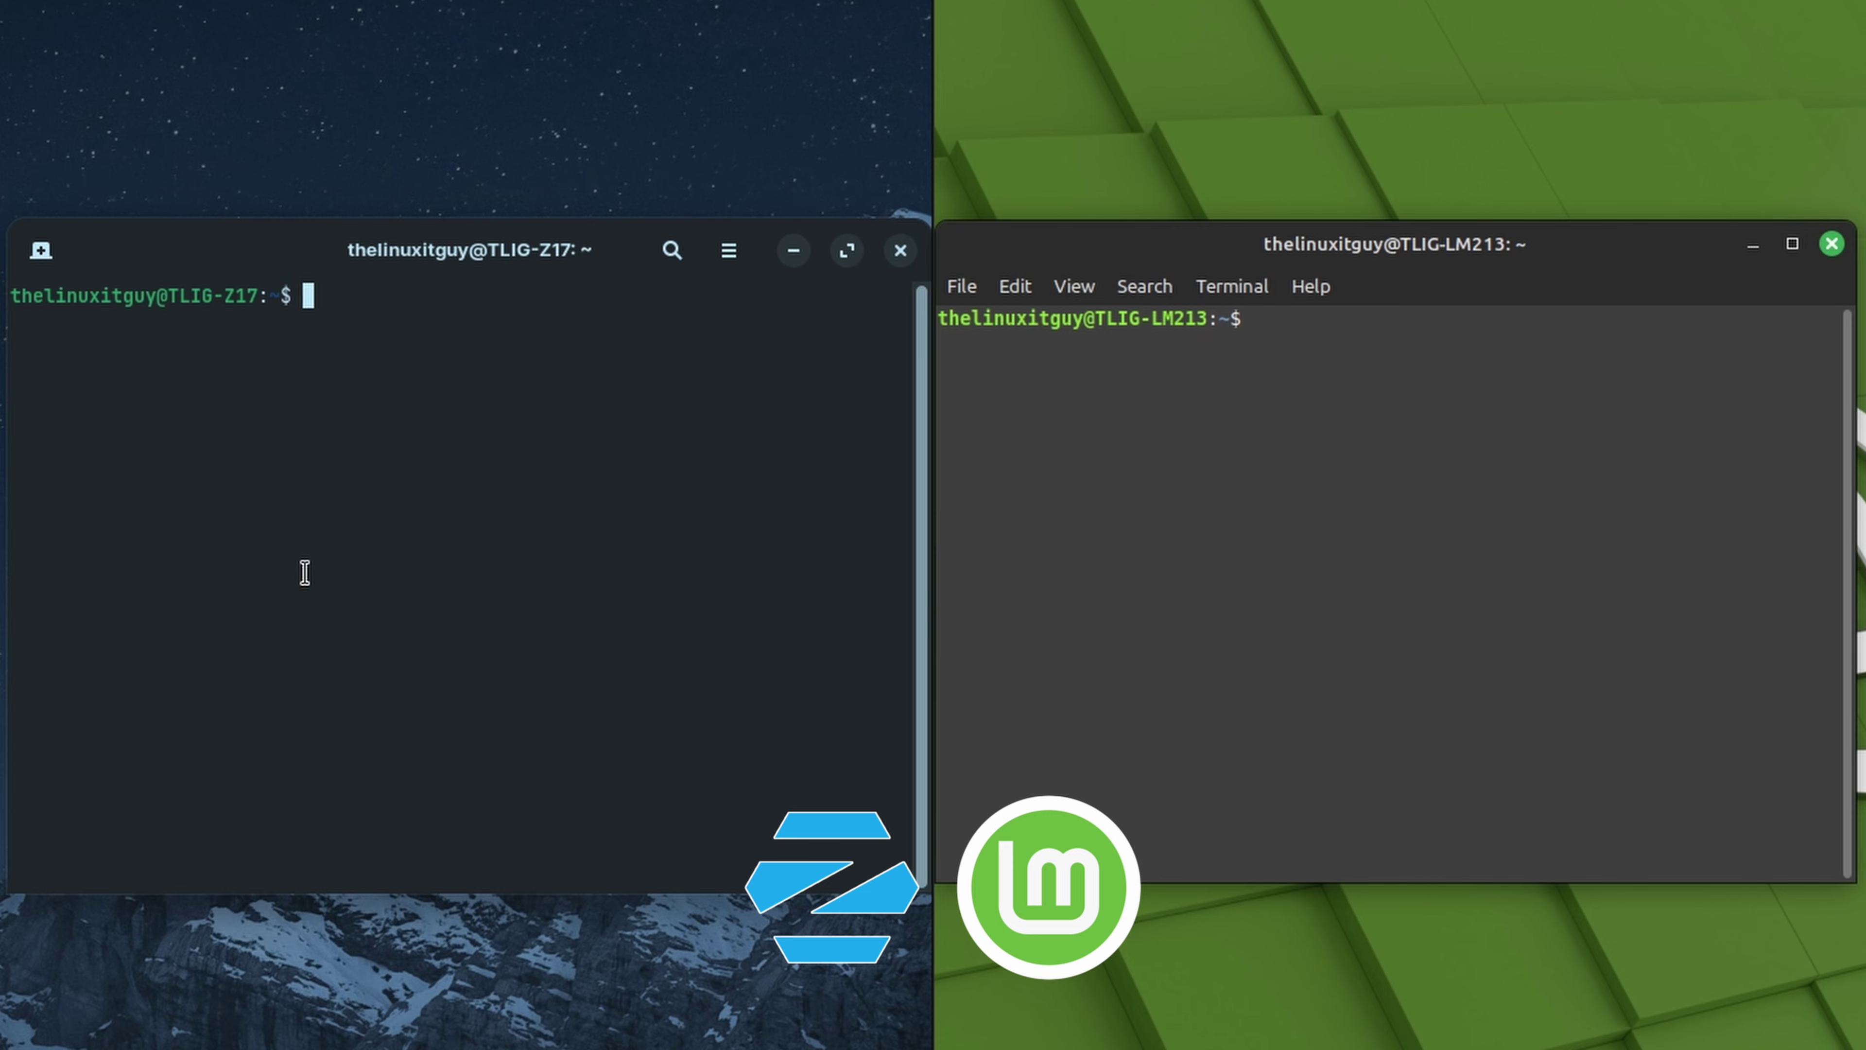
text(htop)
key(Return)
click(1362, 485)
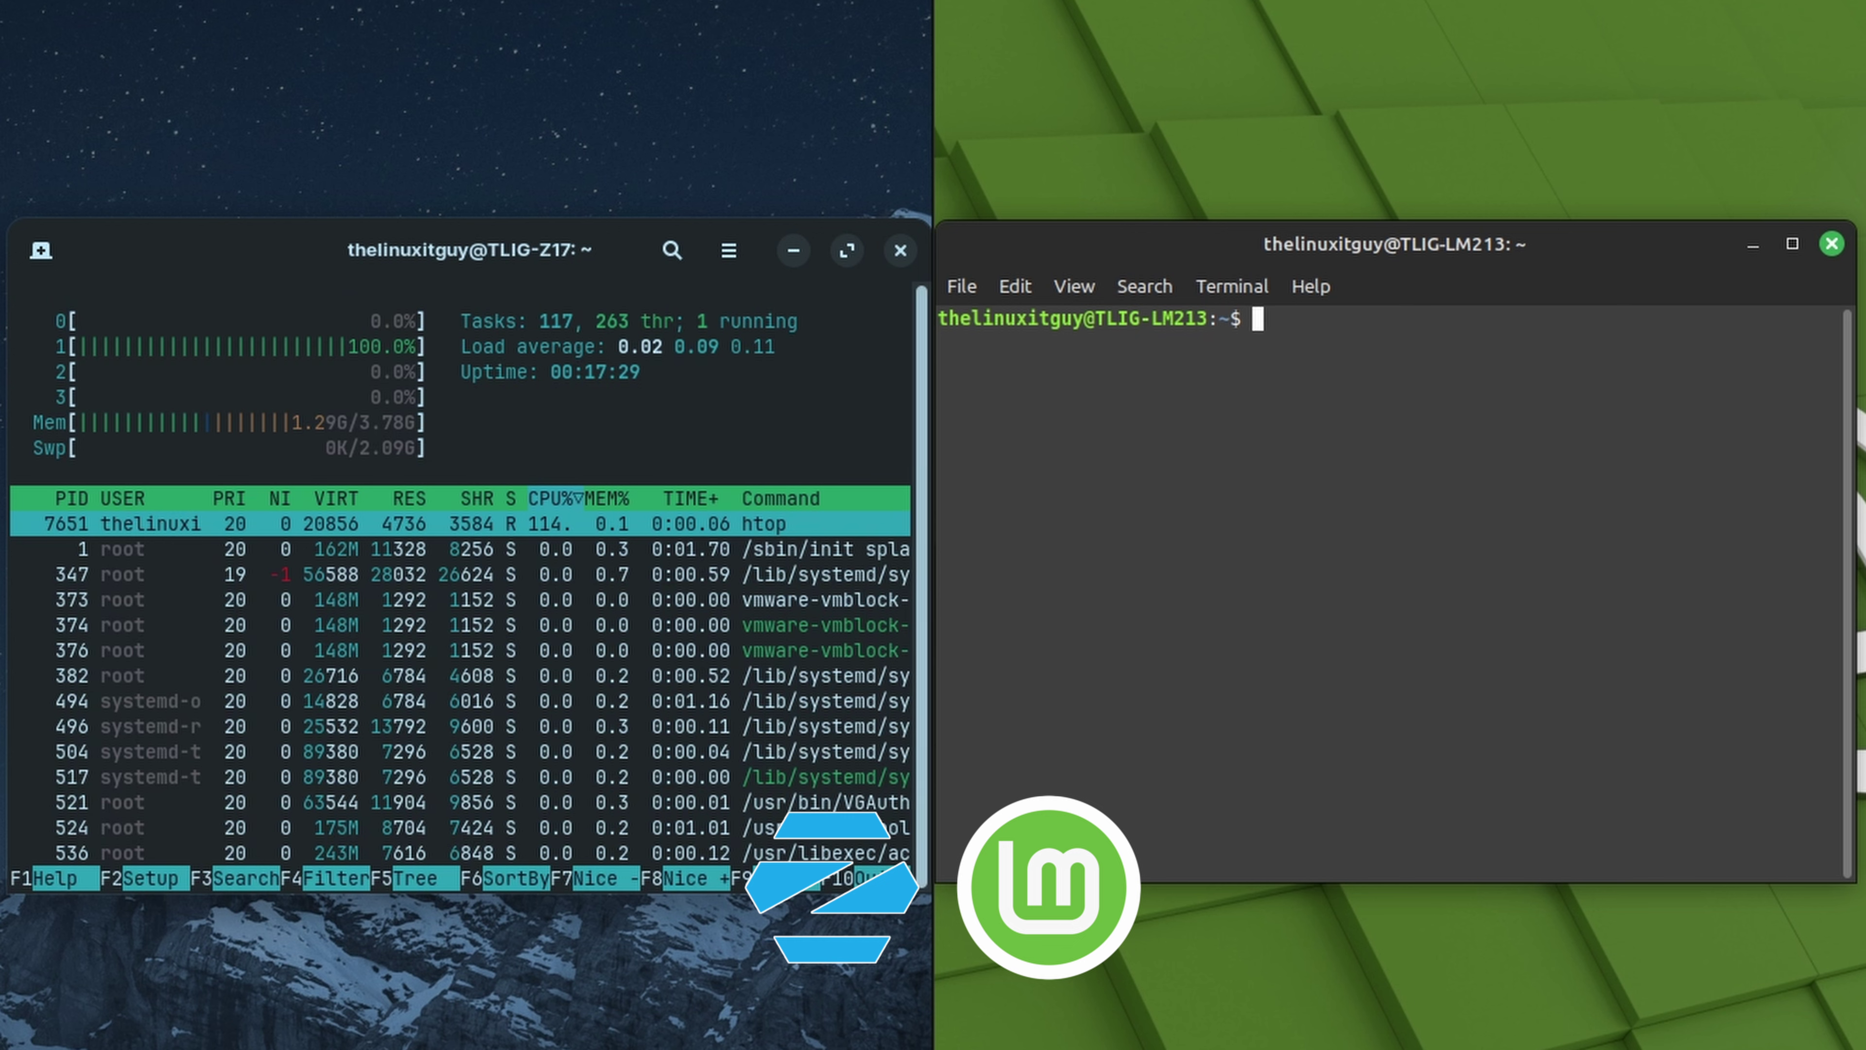
text(htop)
key(Return)
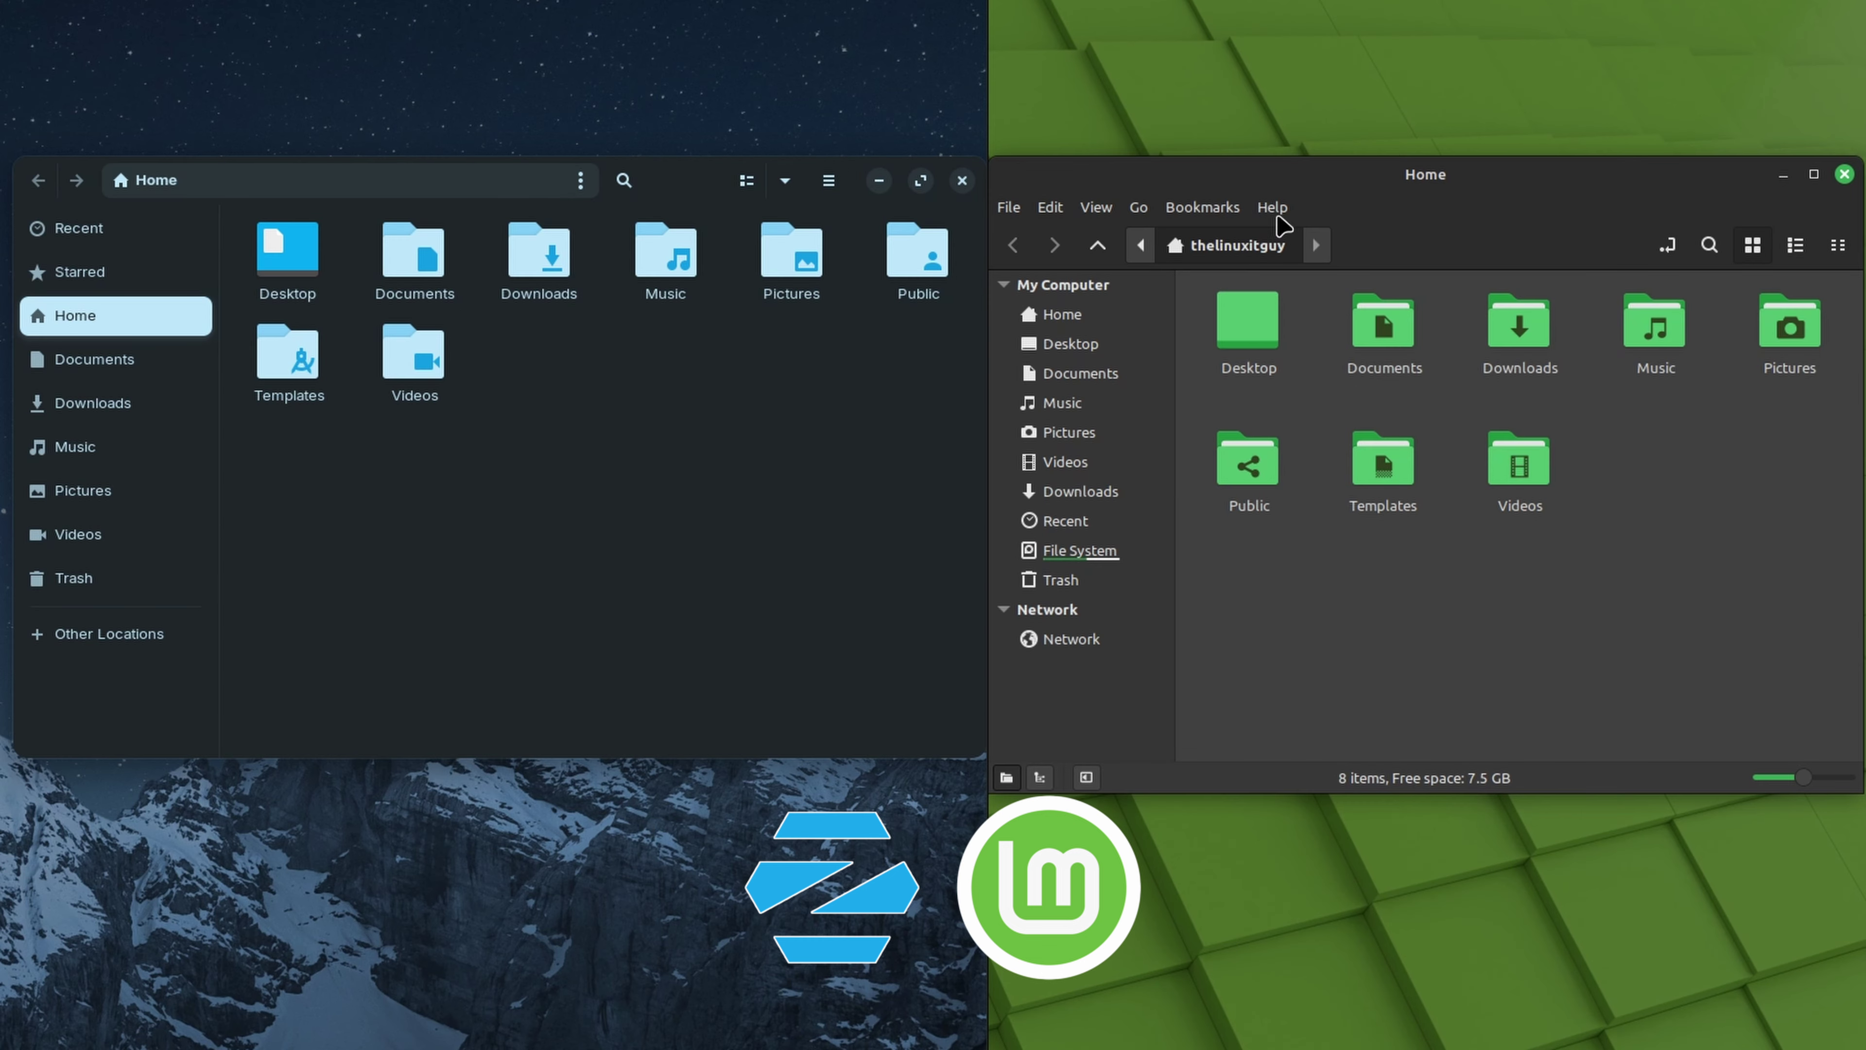
Show About Nemo from its Help menu and About Files from the Files menu
click(1273, 208)
click(1298, 303)
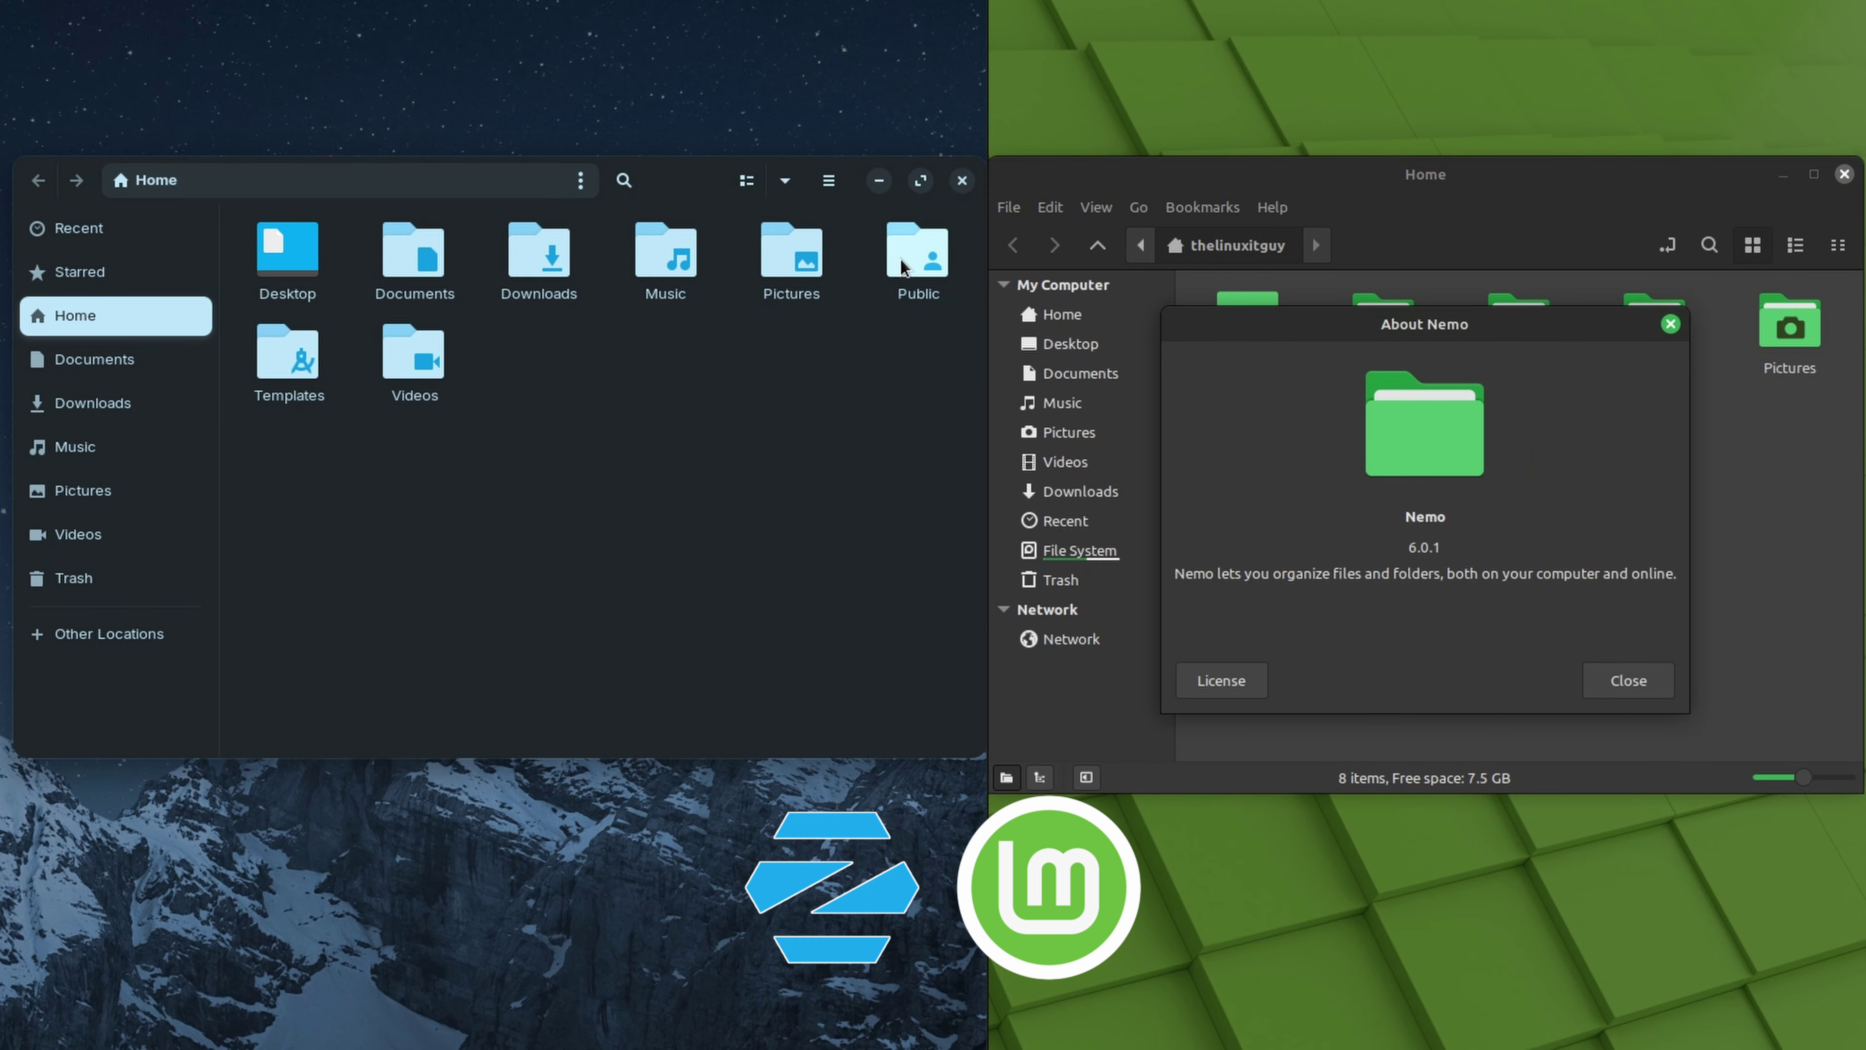
click(829, 183)
click(812, 516)
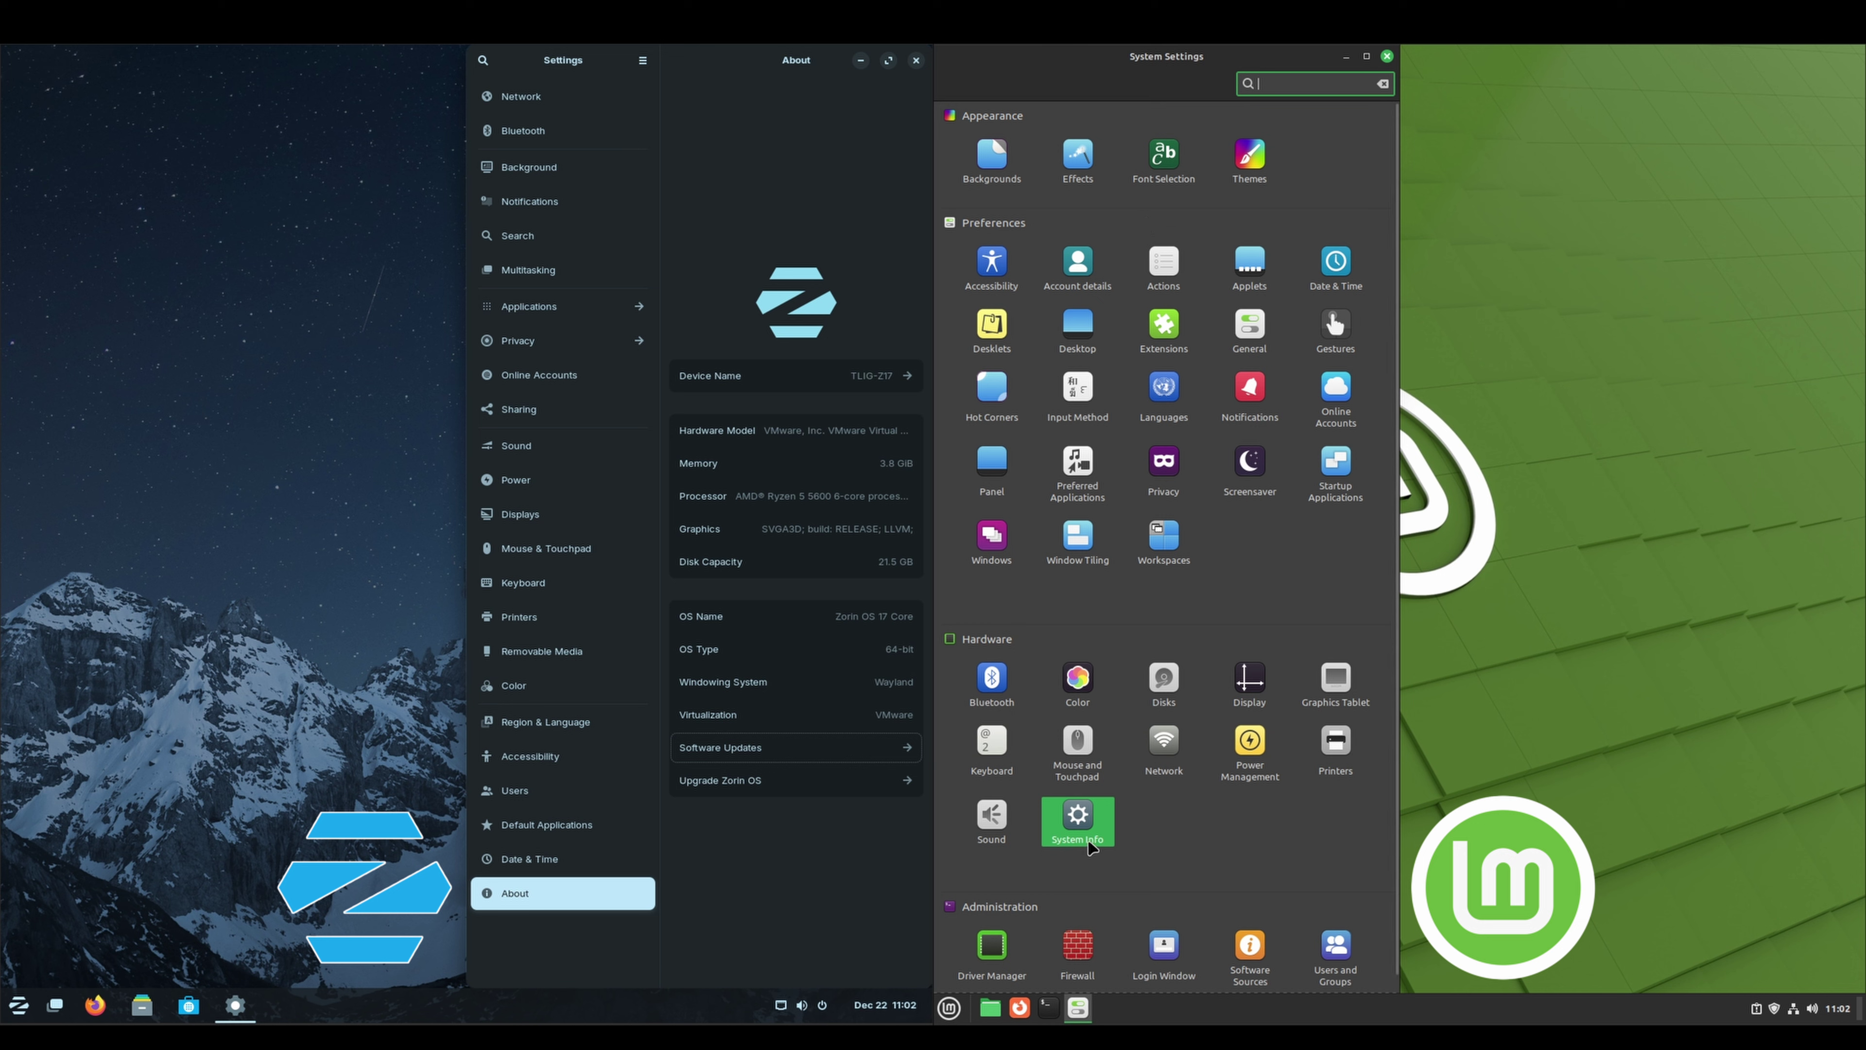
click(1081, 818)
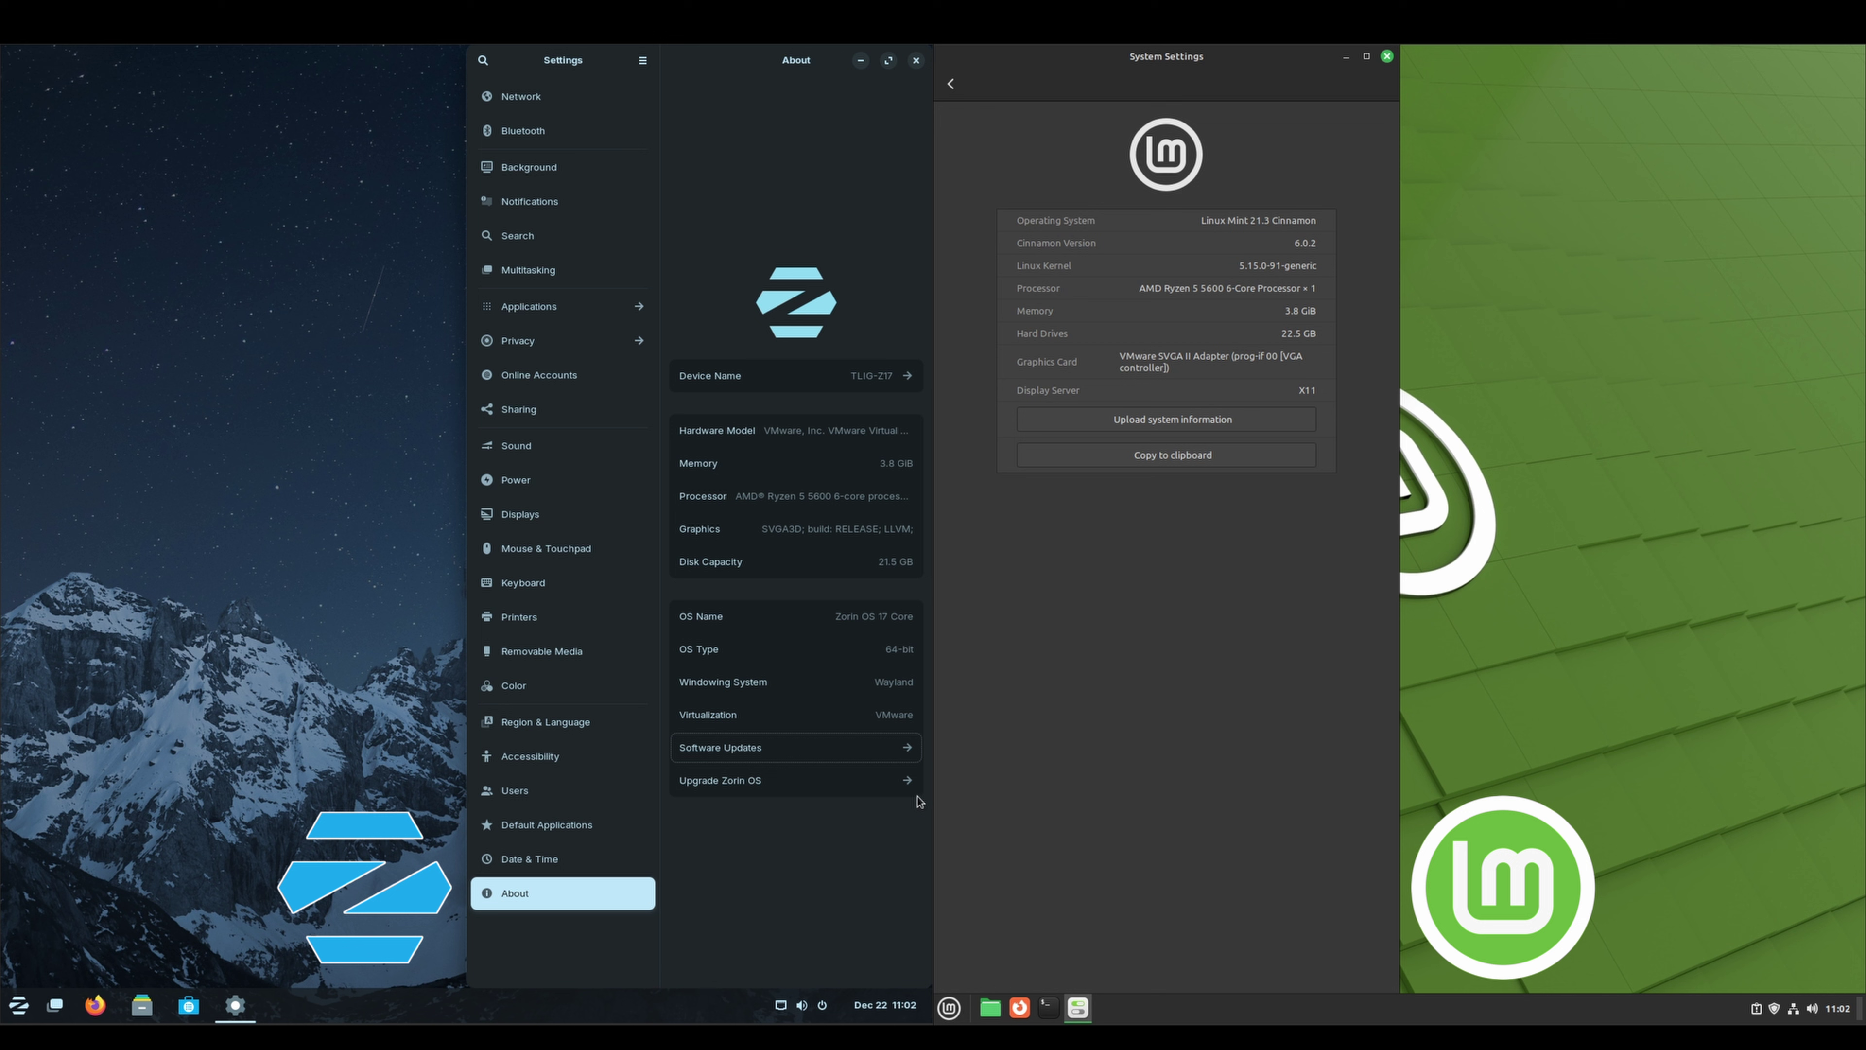
click(951, 84)
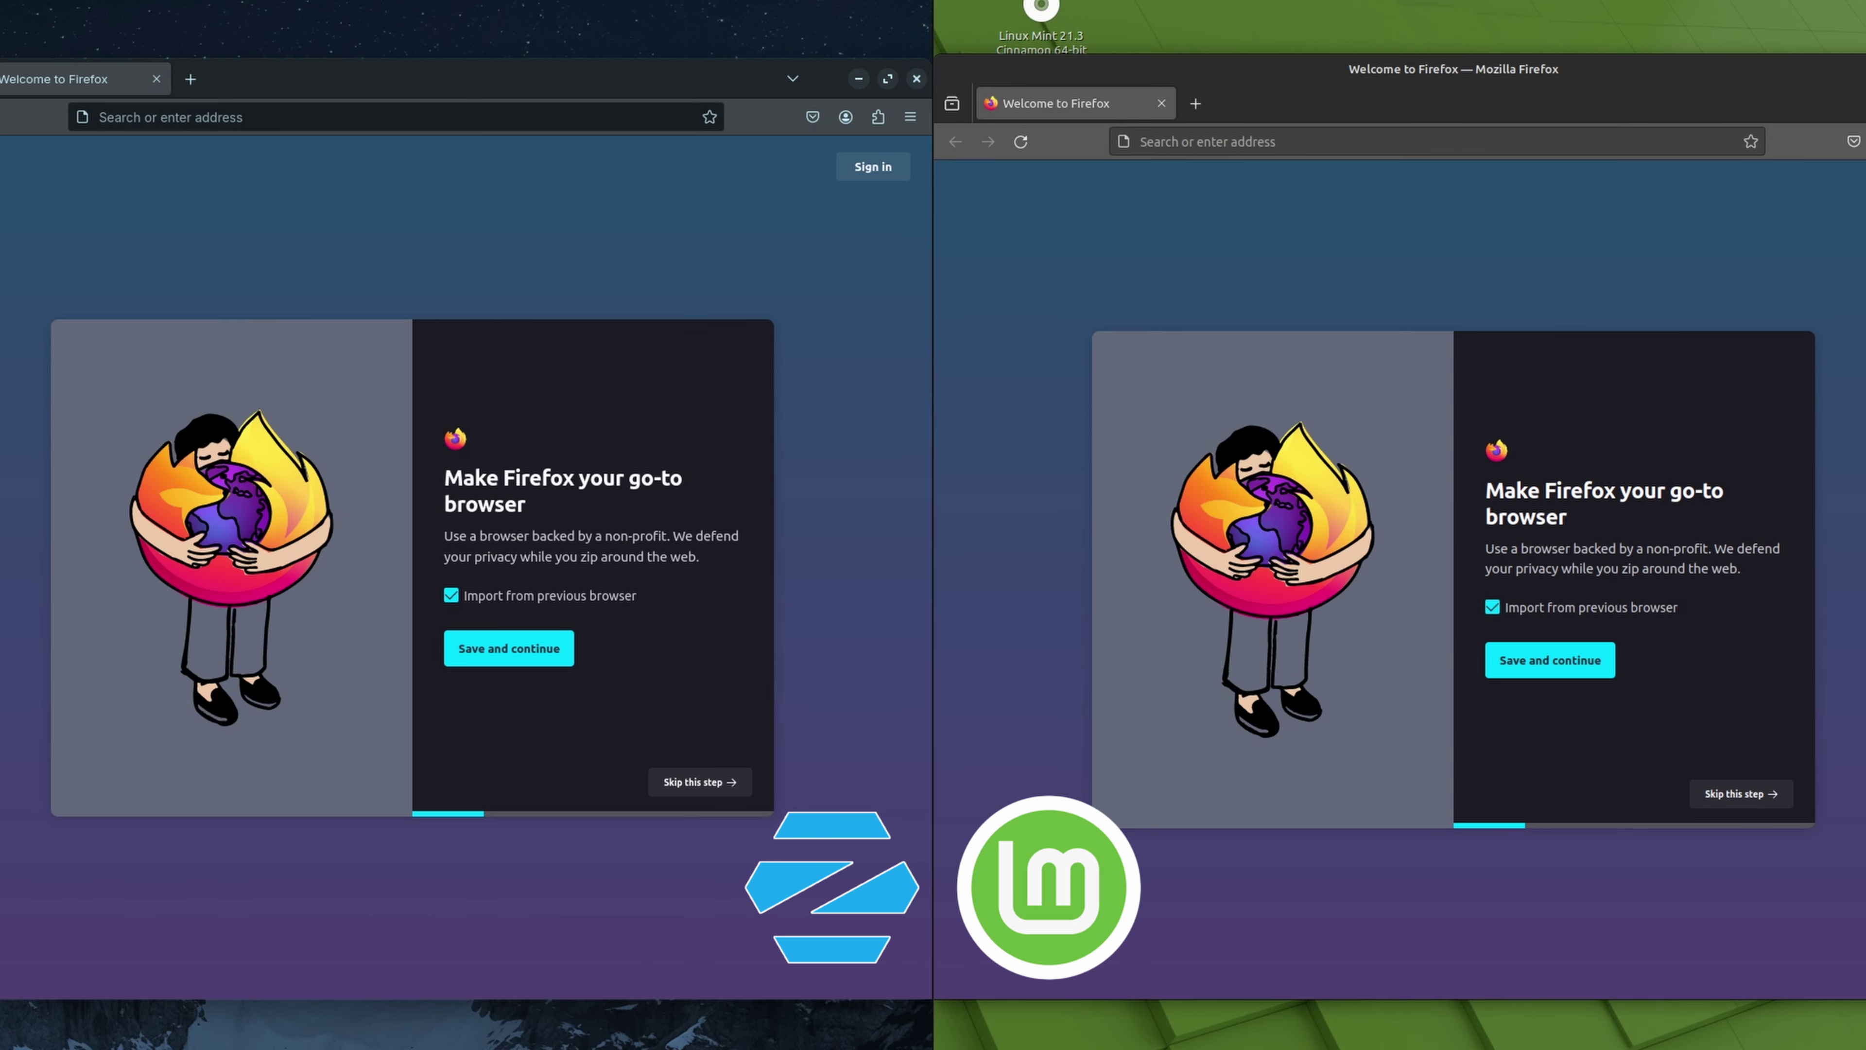
Show the About Firefox dialog on both Mint and Zorin, moving Mint's up-left
click(1864, 141)
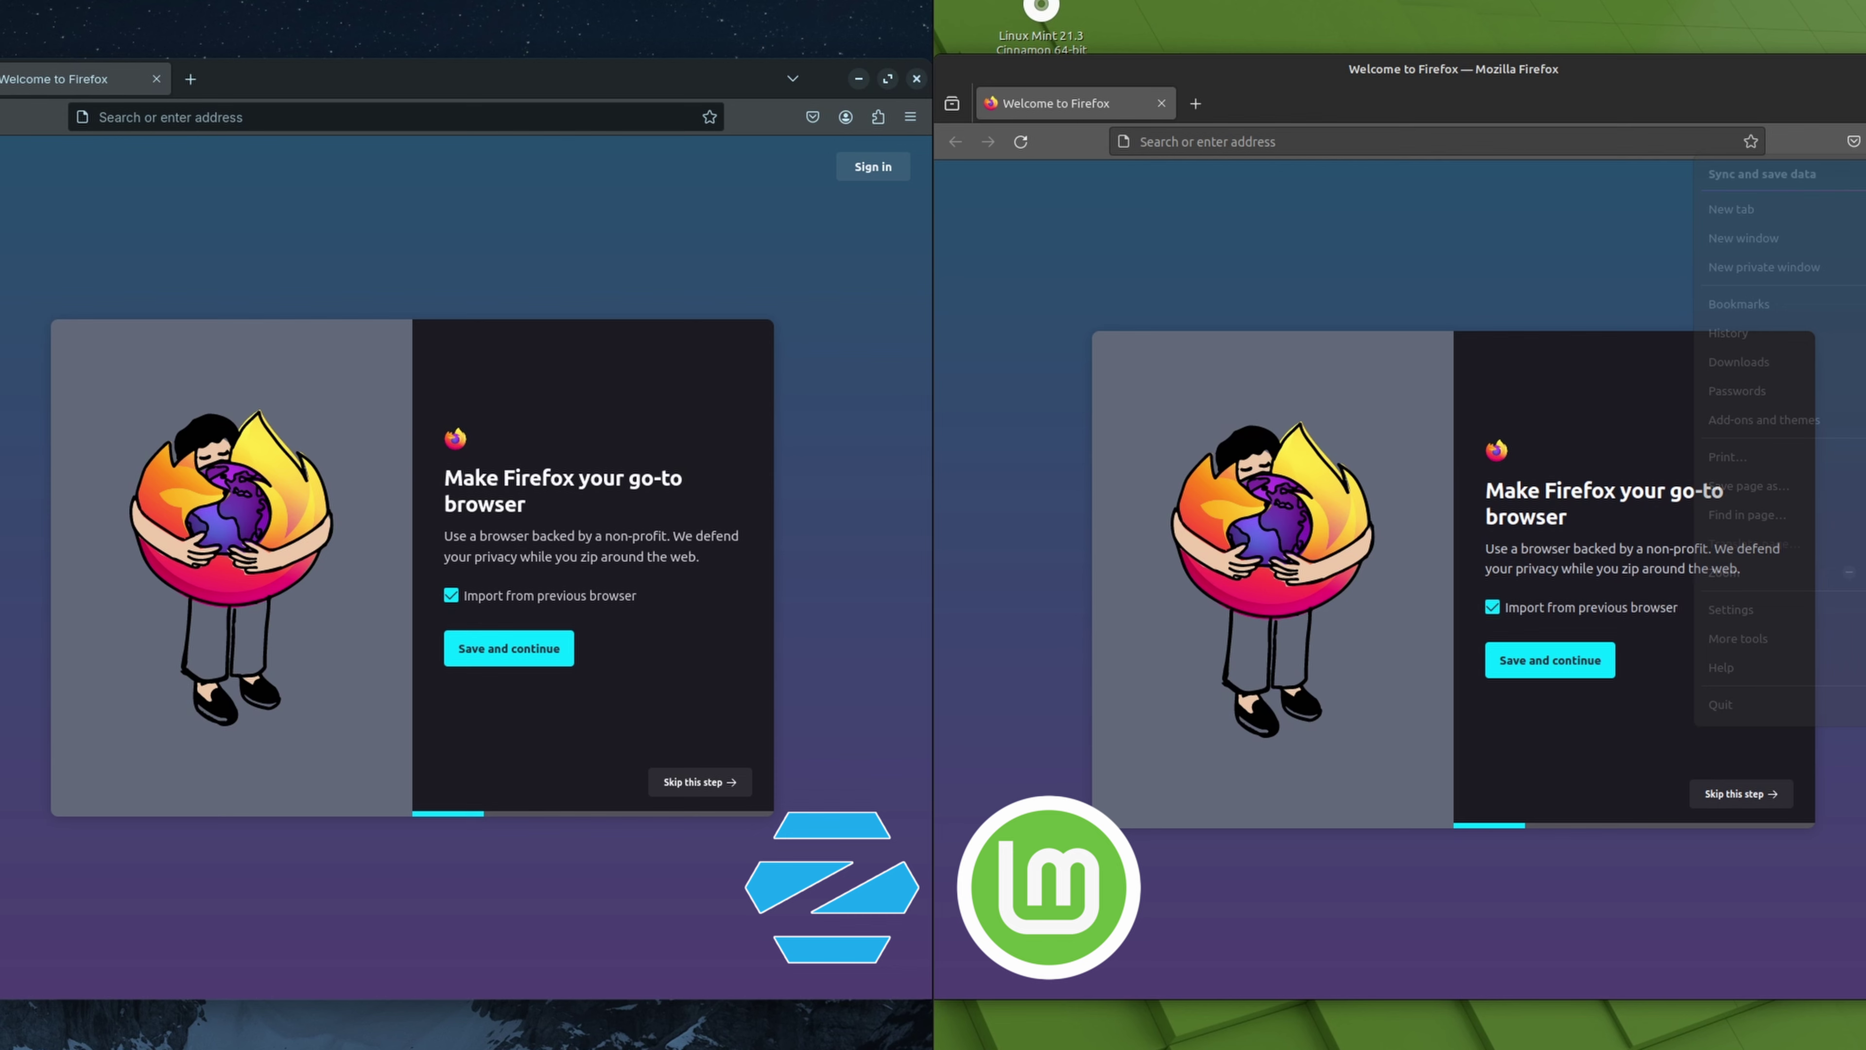
click(1807, 708)
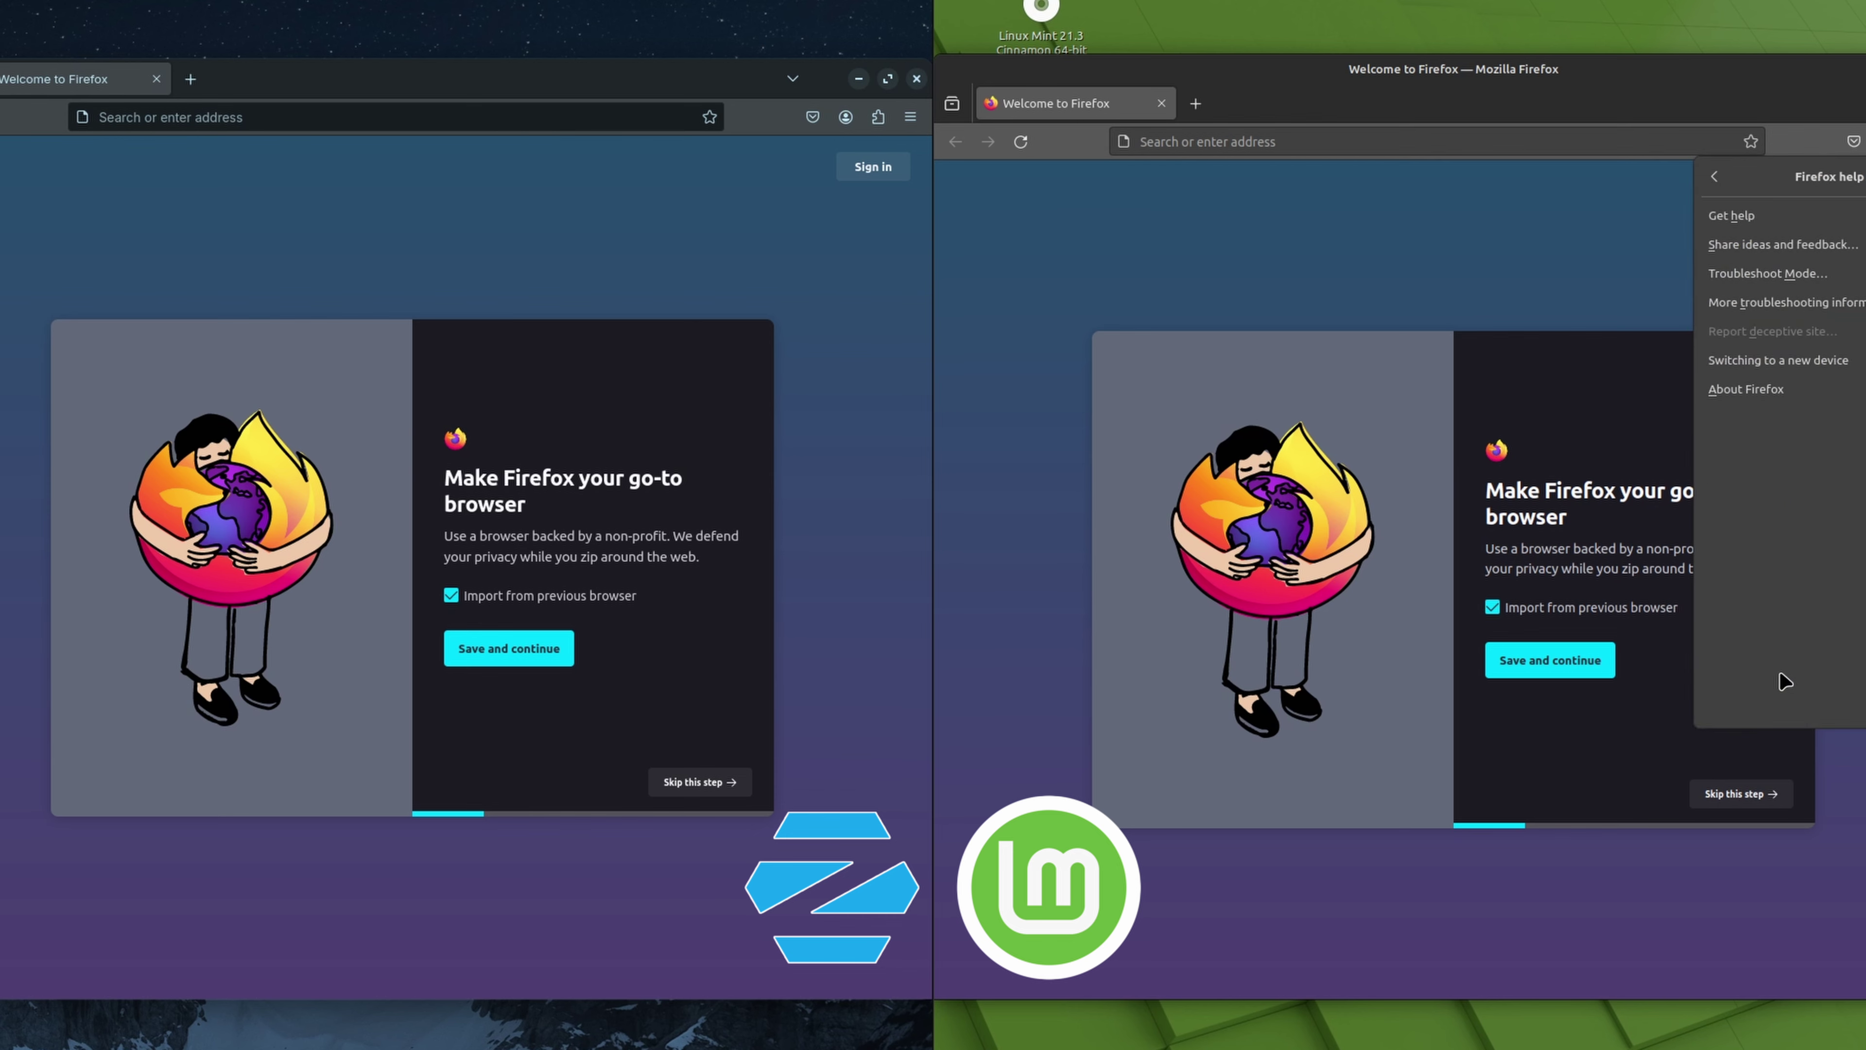
click(1752, 390)
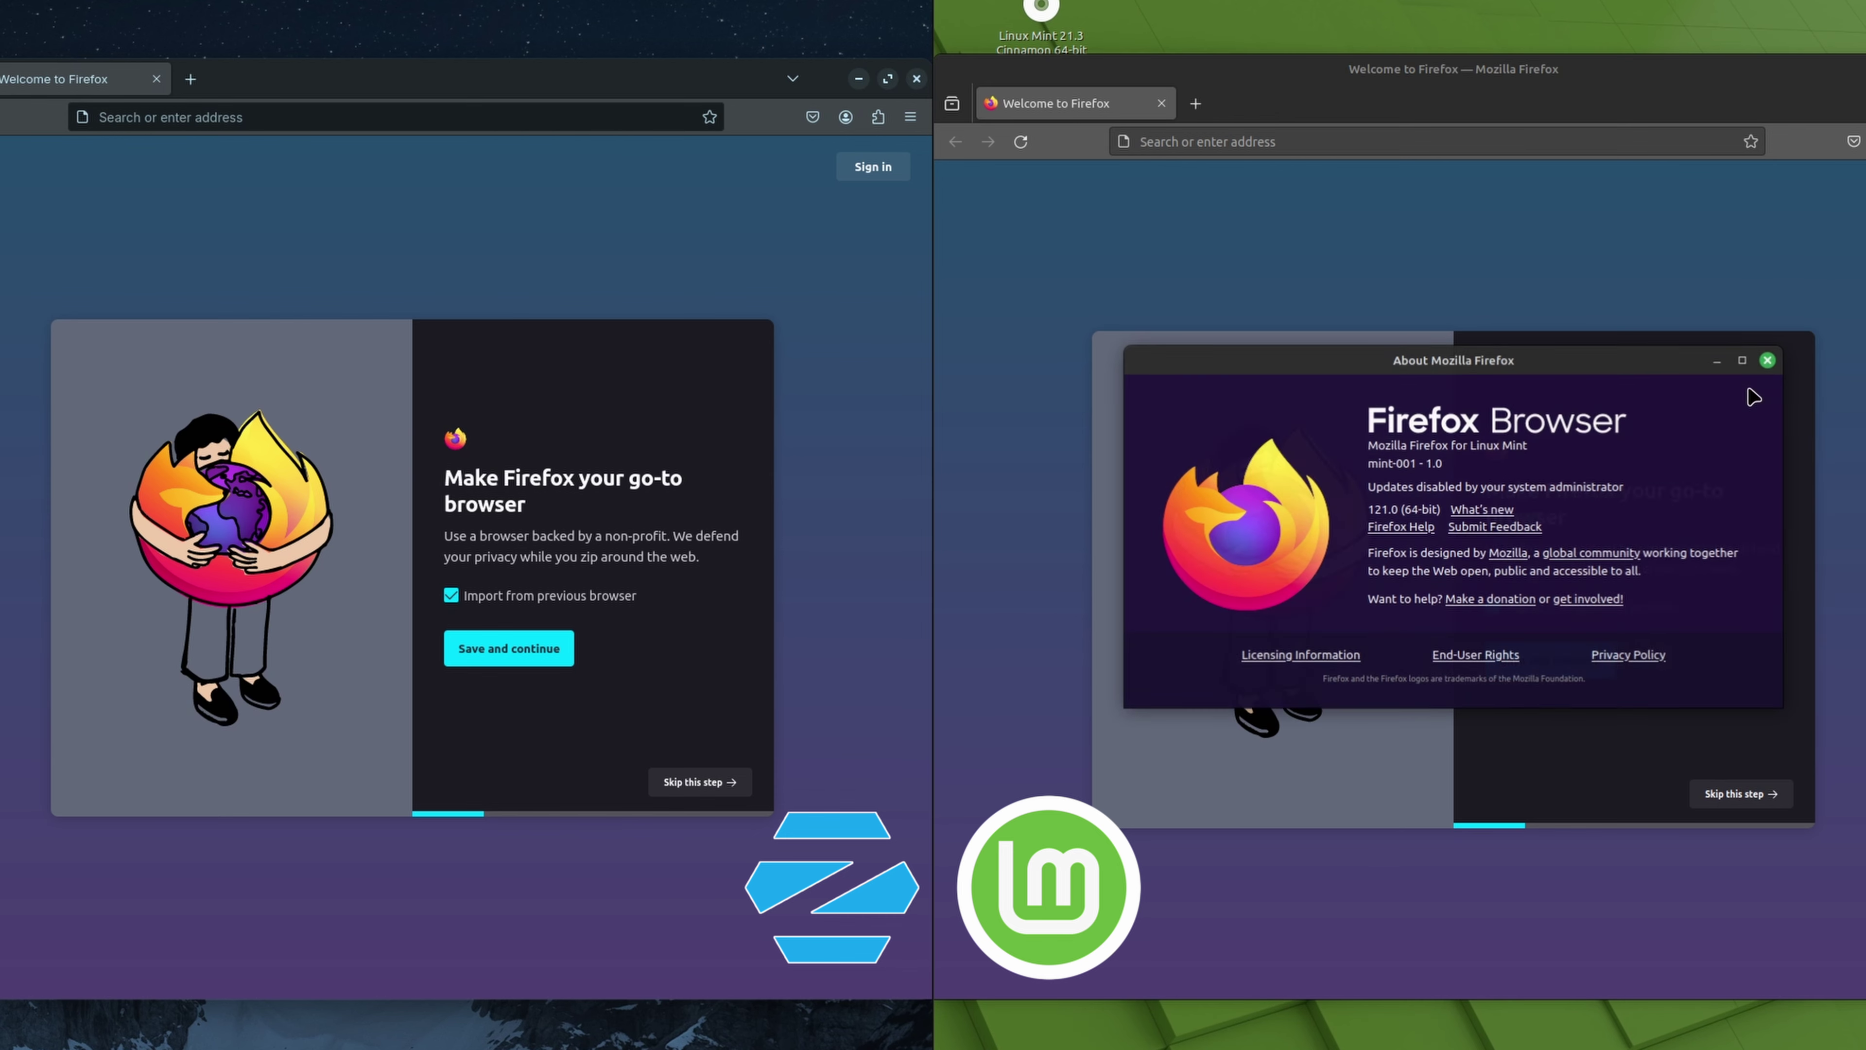
click(910, 118)
click(734, 639)
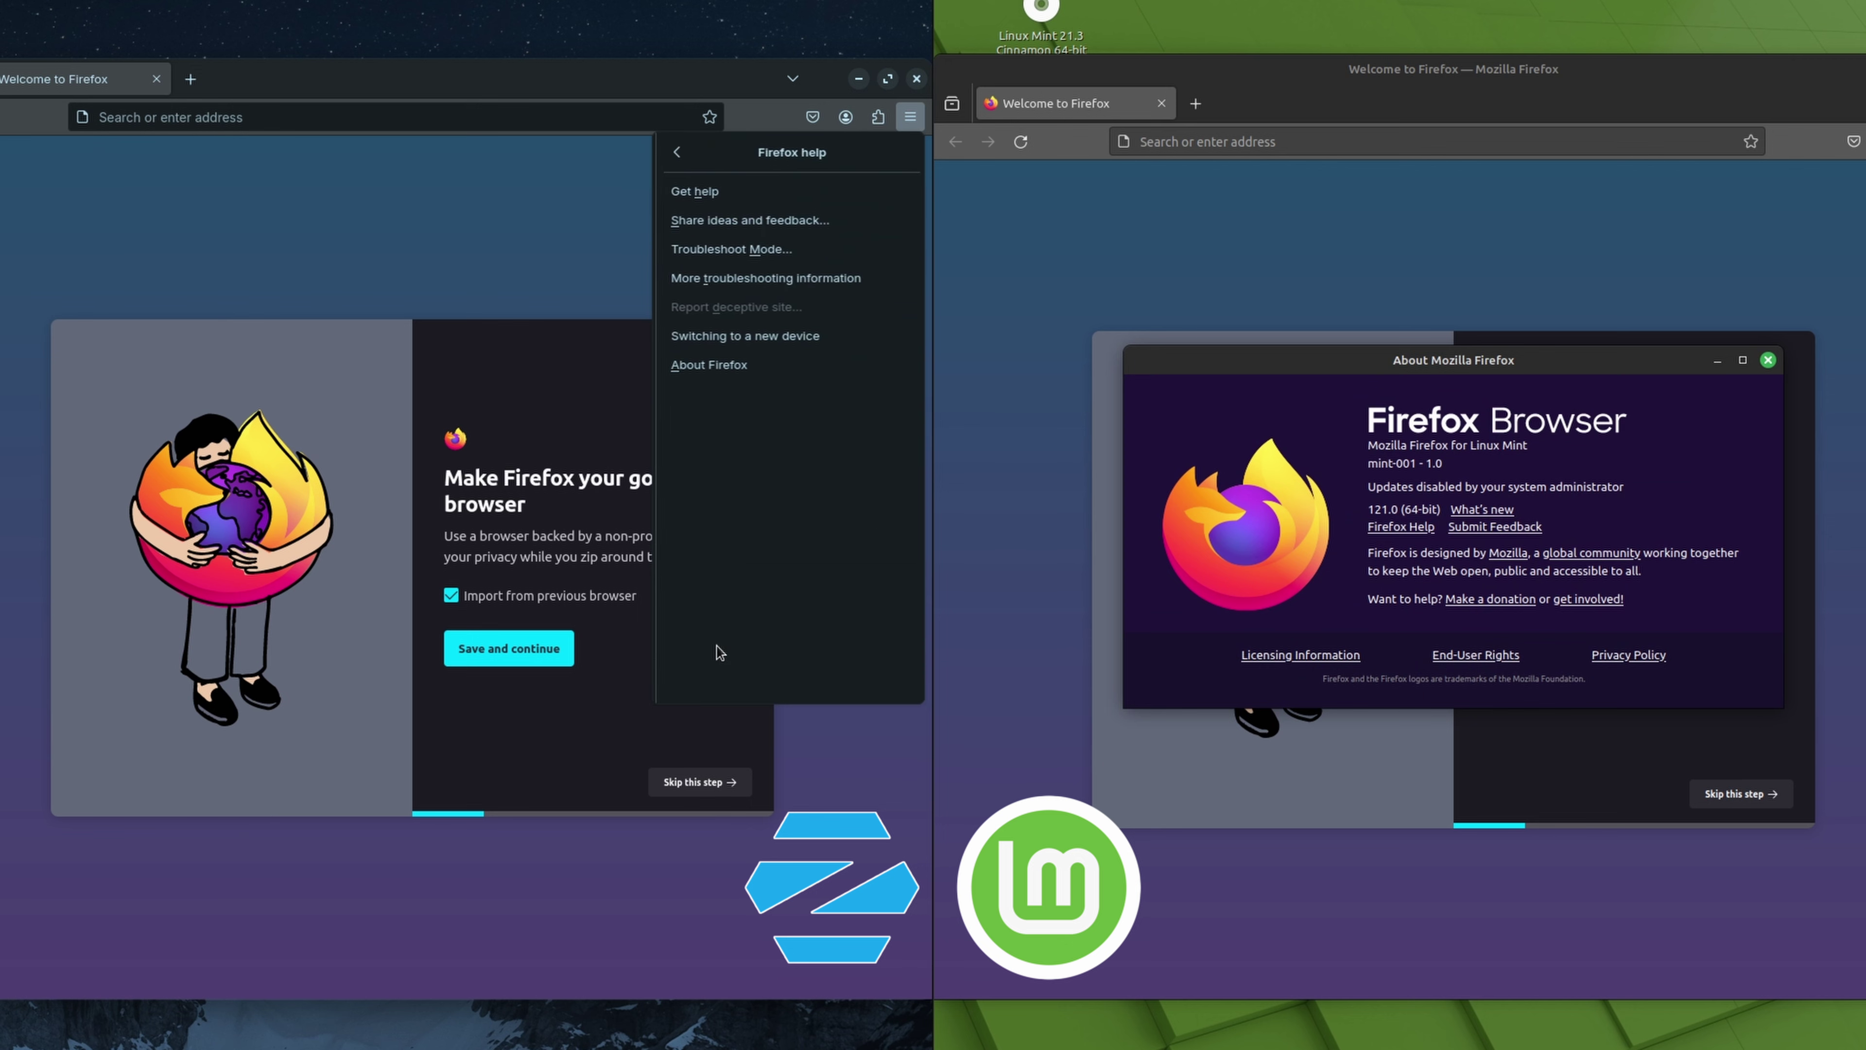
click(729, 366)
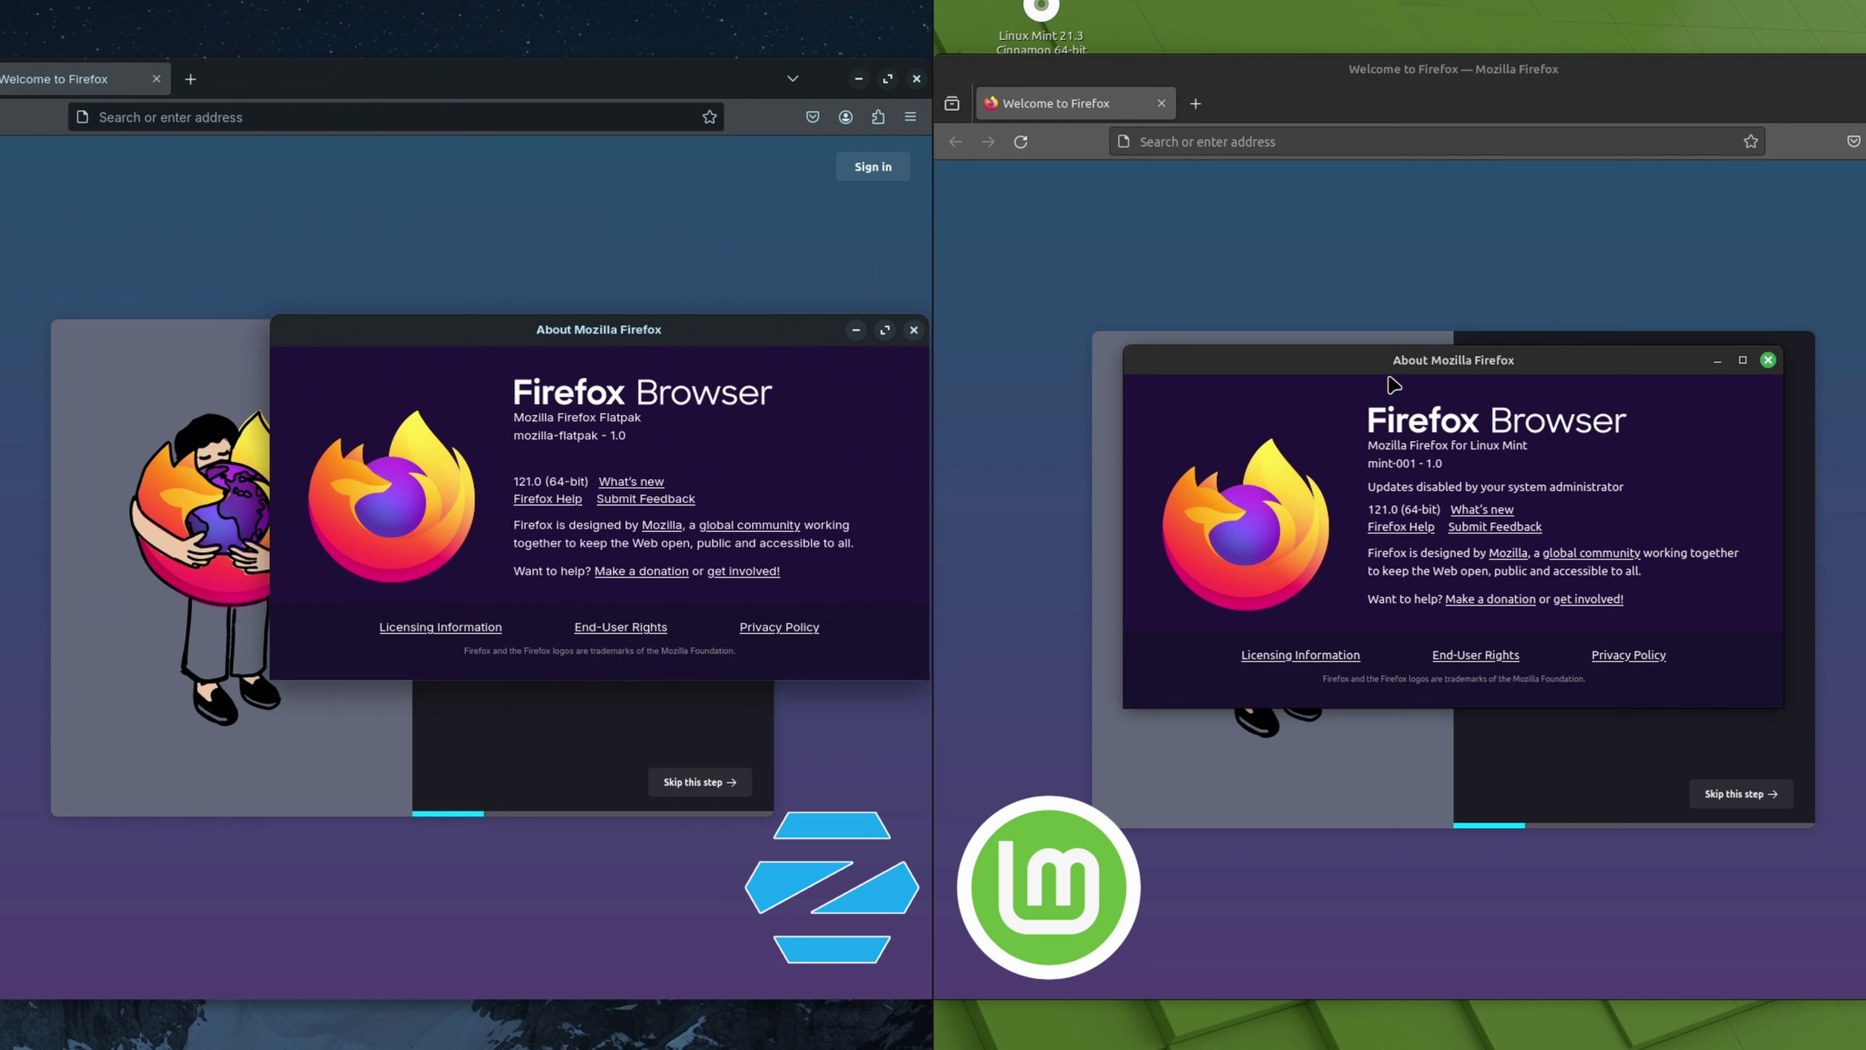
drag(1385, 360, 1200, 330)
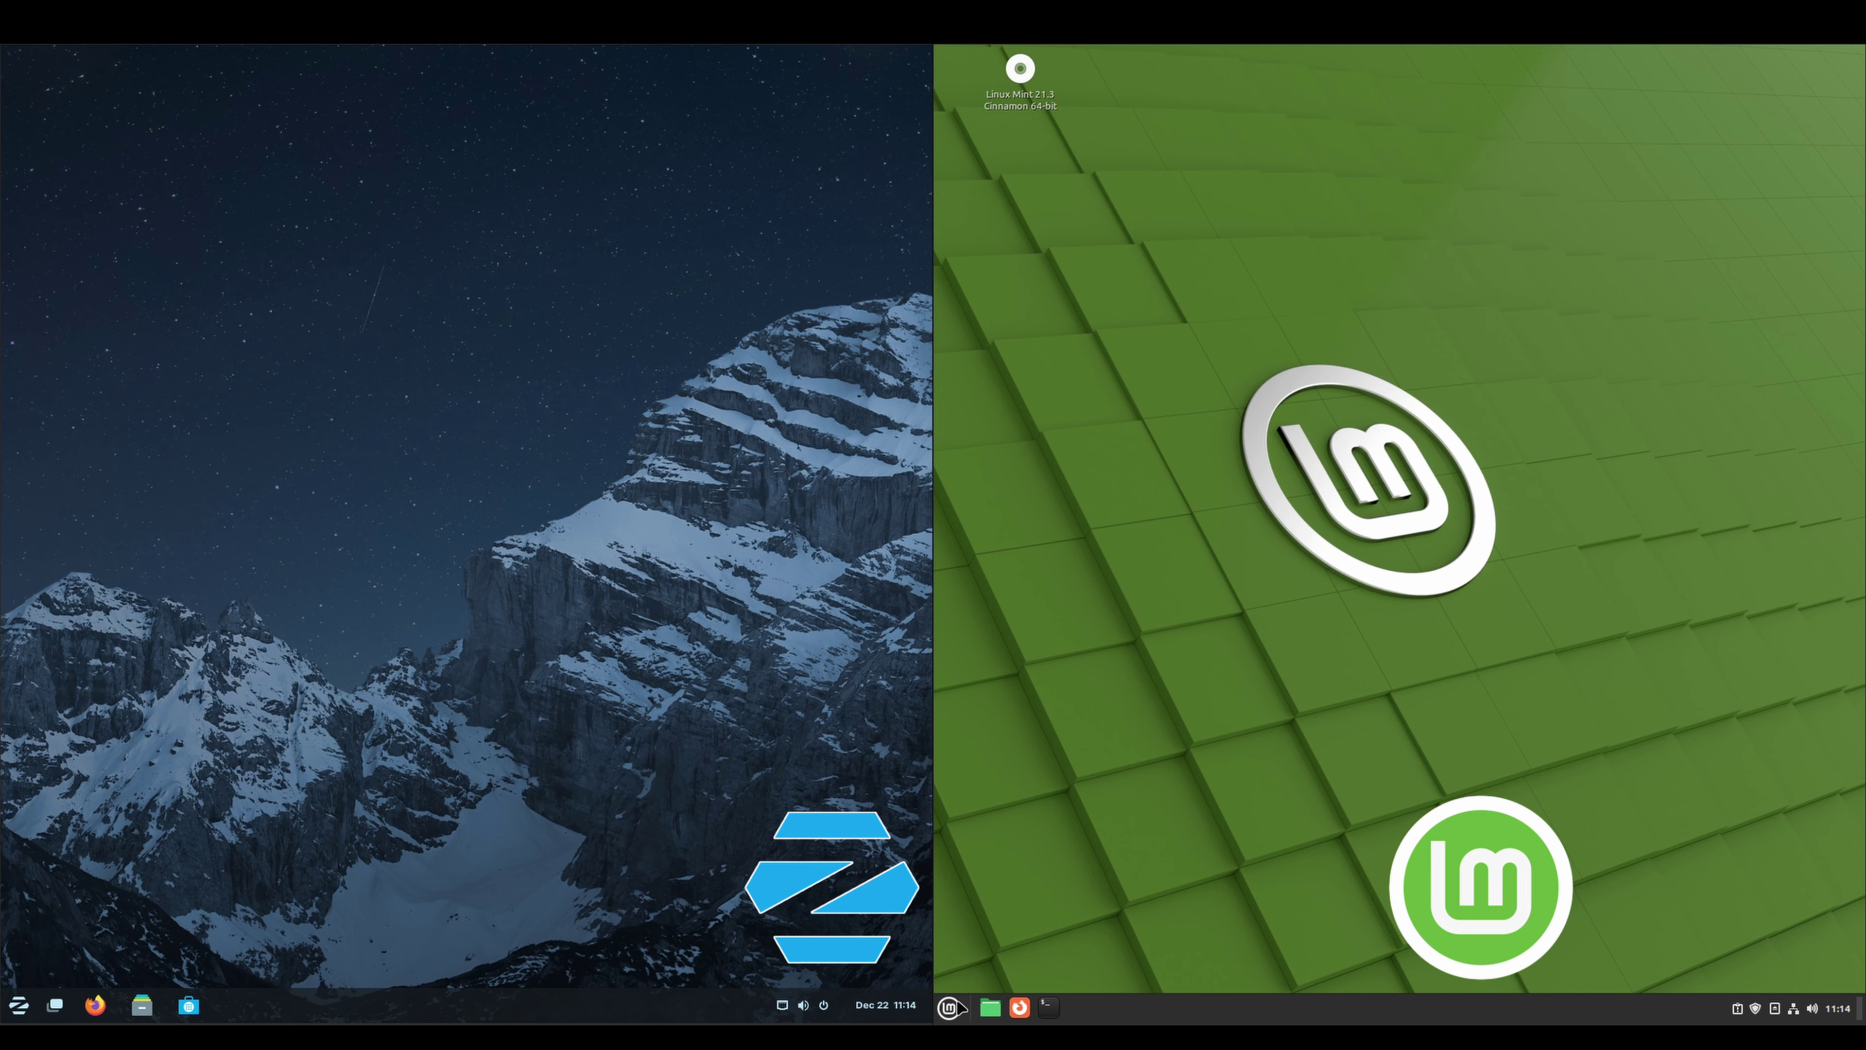
Launch Zorin's software store and arrange both store windows side by side
click(949, 1007)
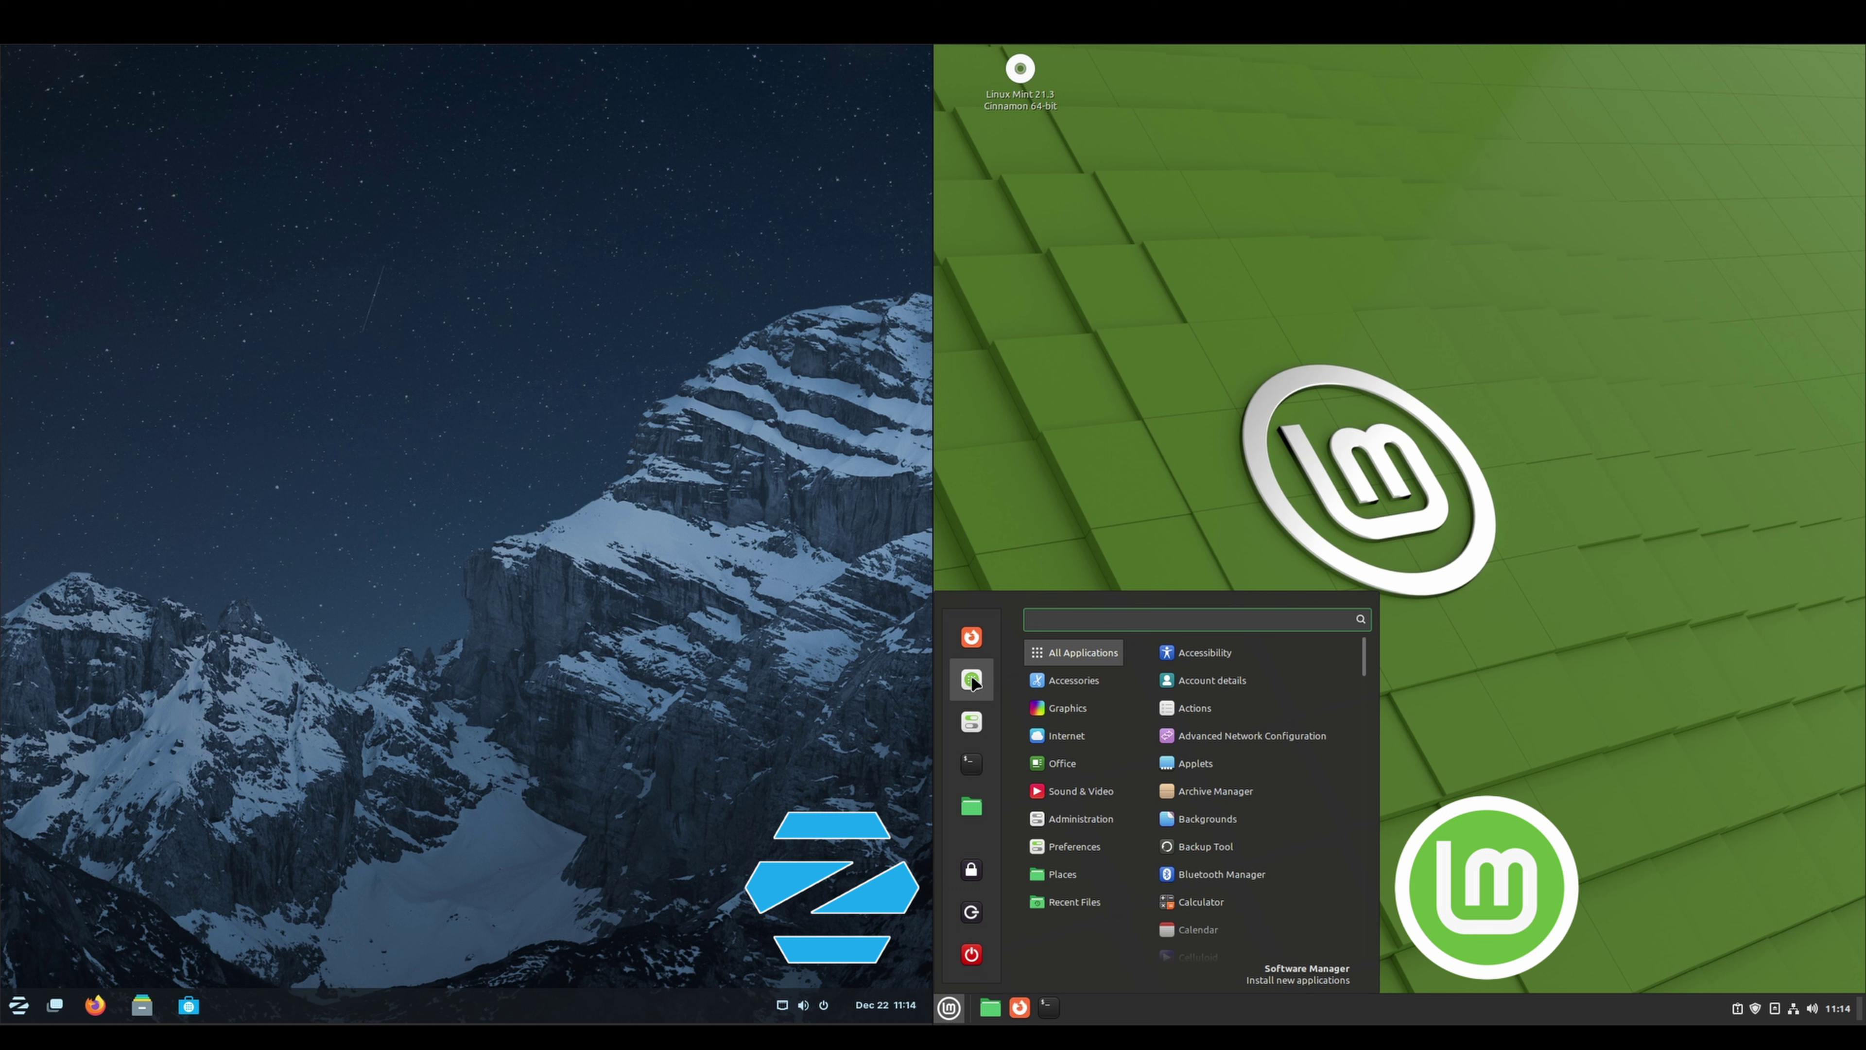
click(1097, 521)
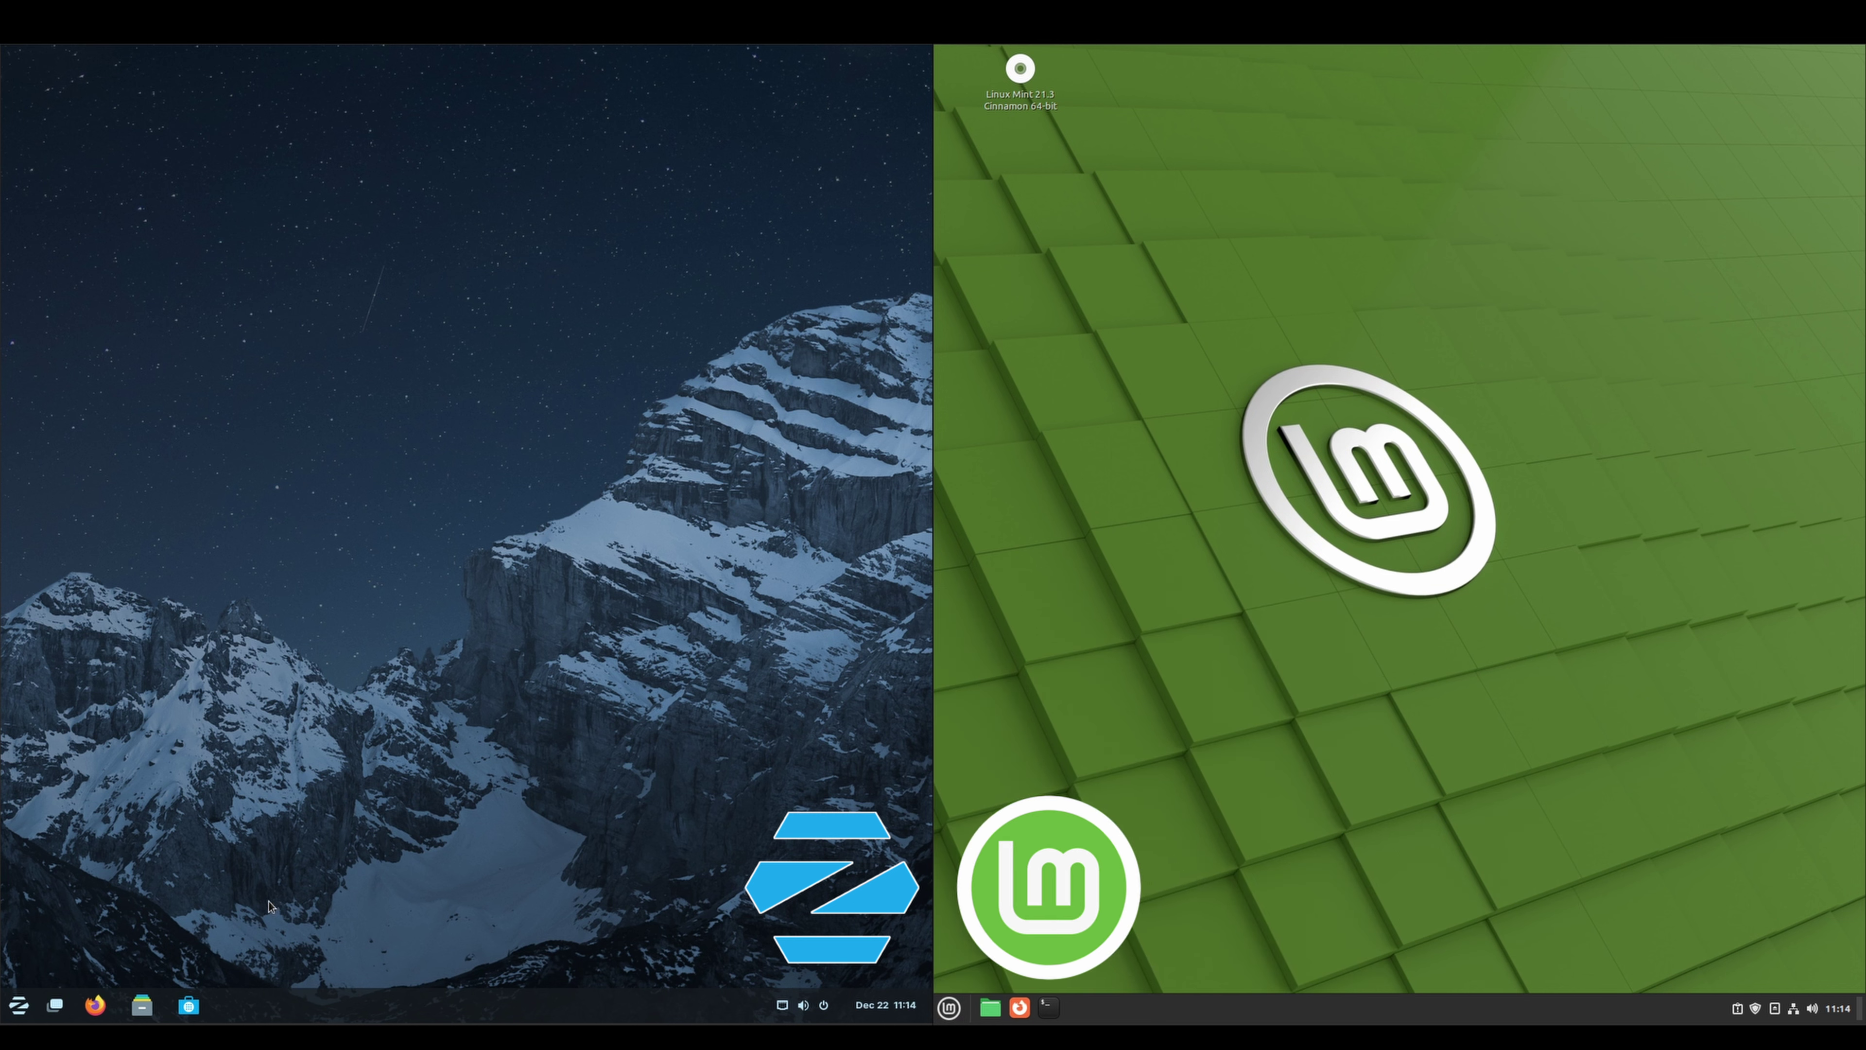
click(197, 1013)
drag(630, 103, 760, 277)
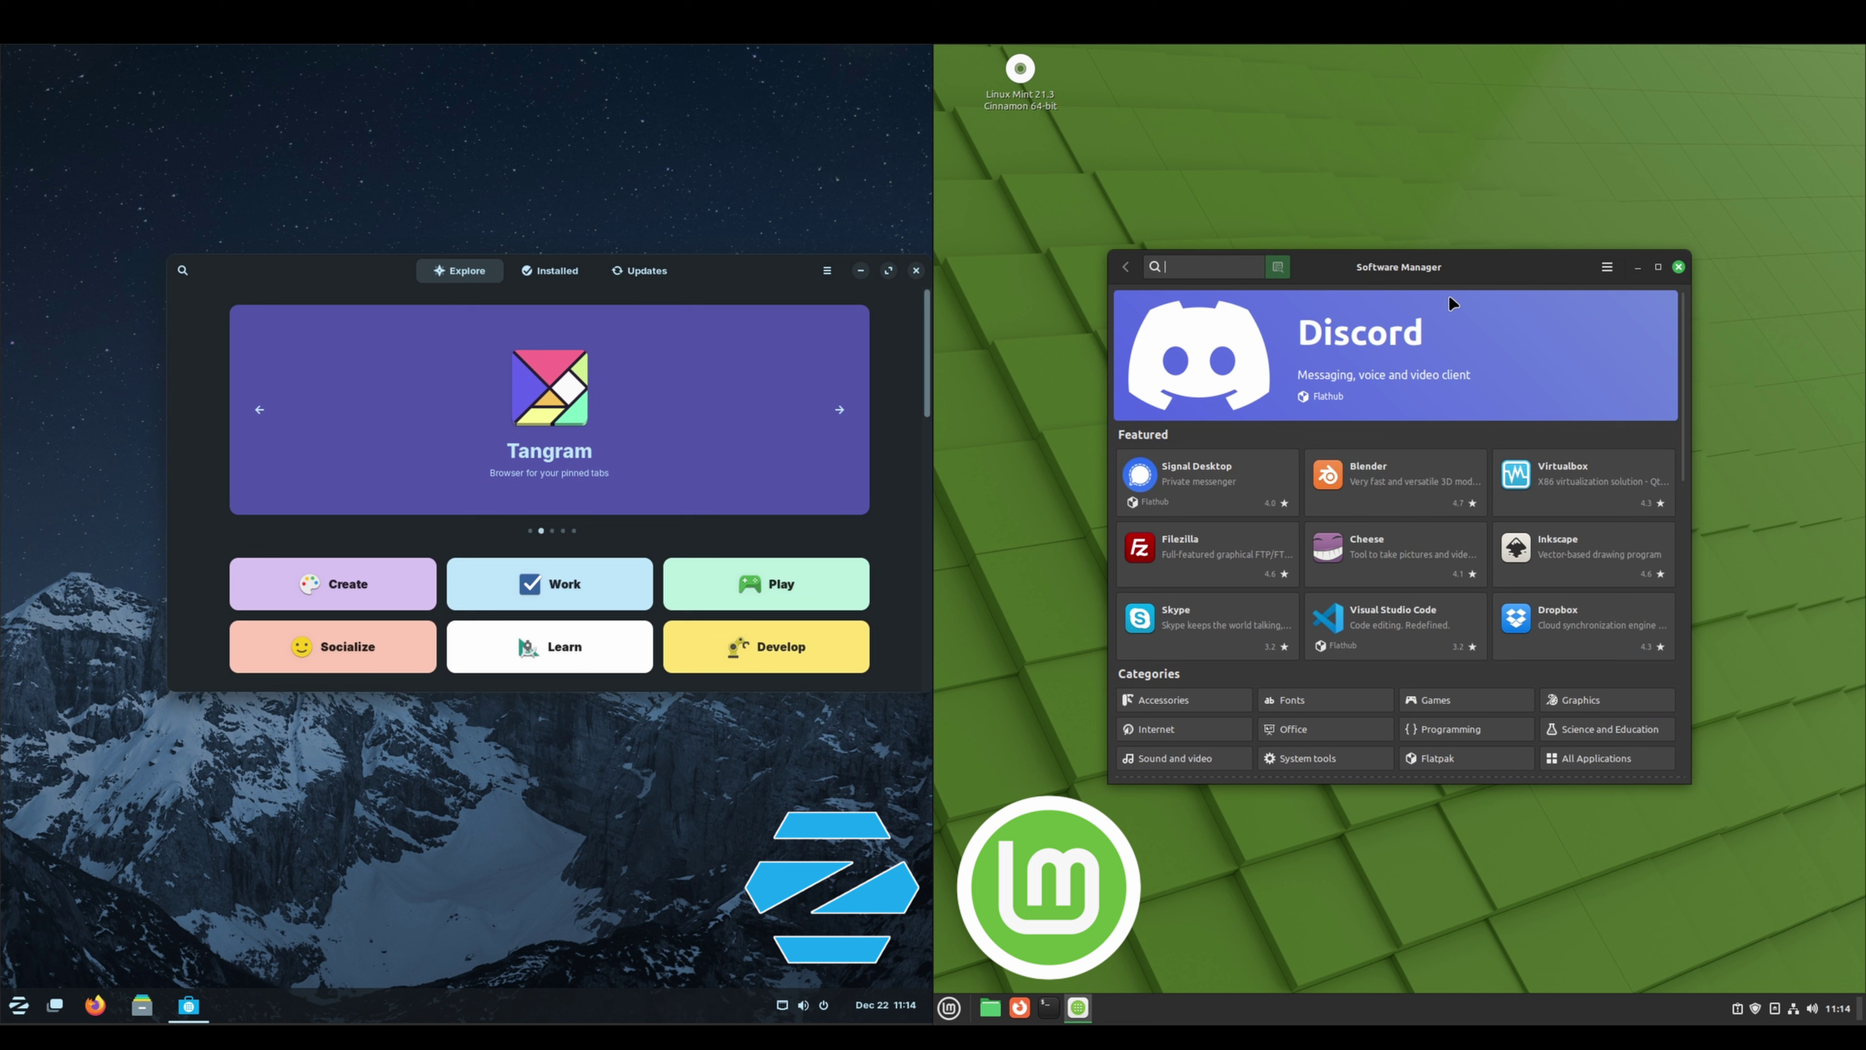
drag(1473, 273, 1300, 278)
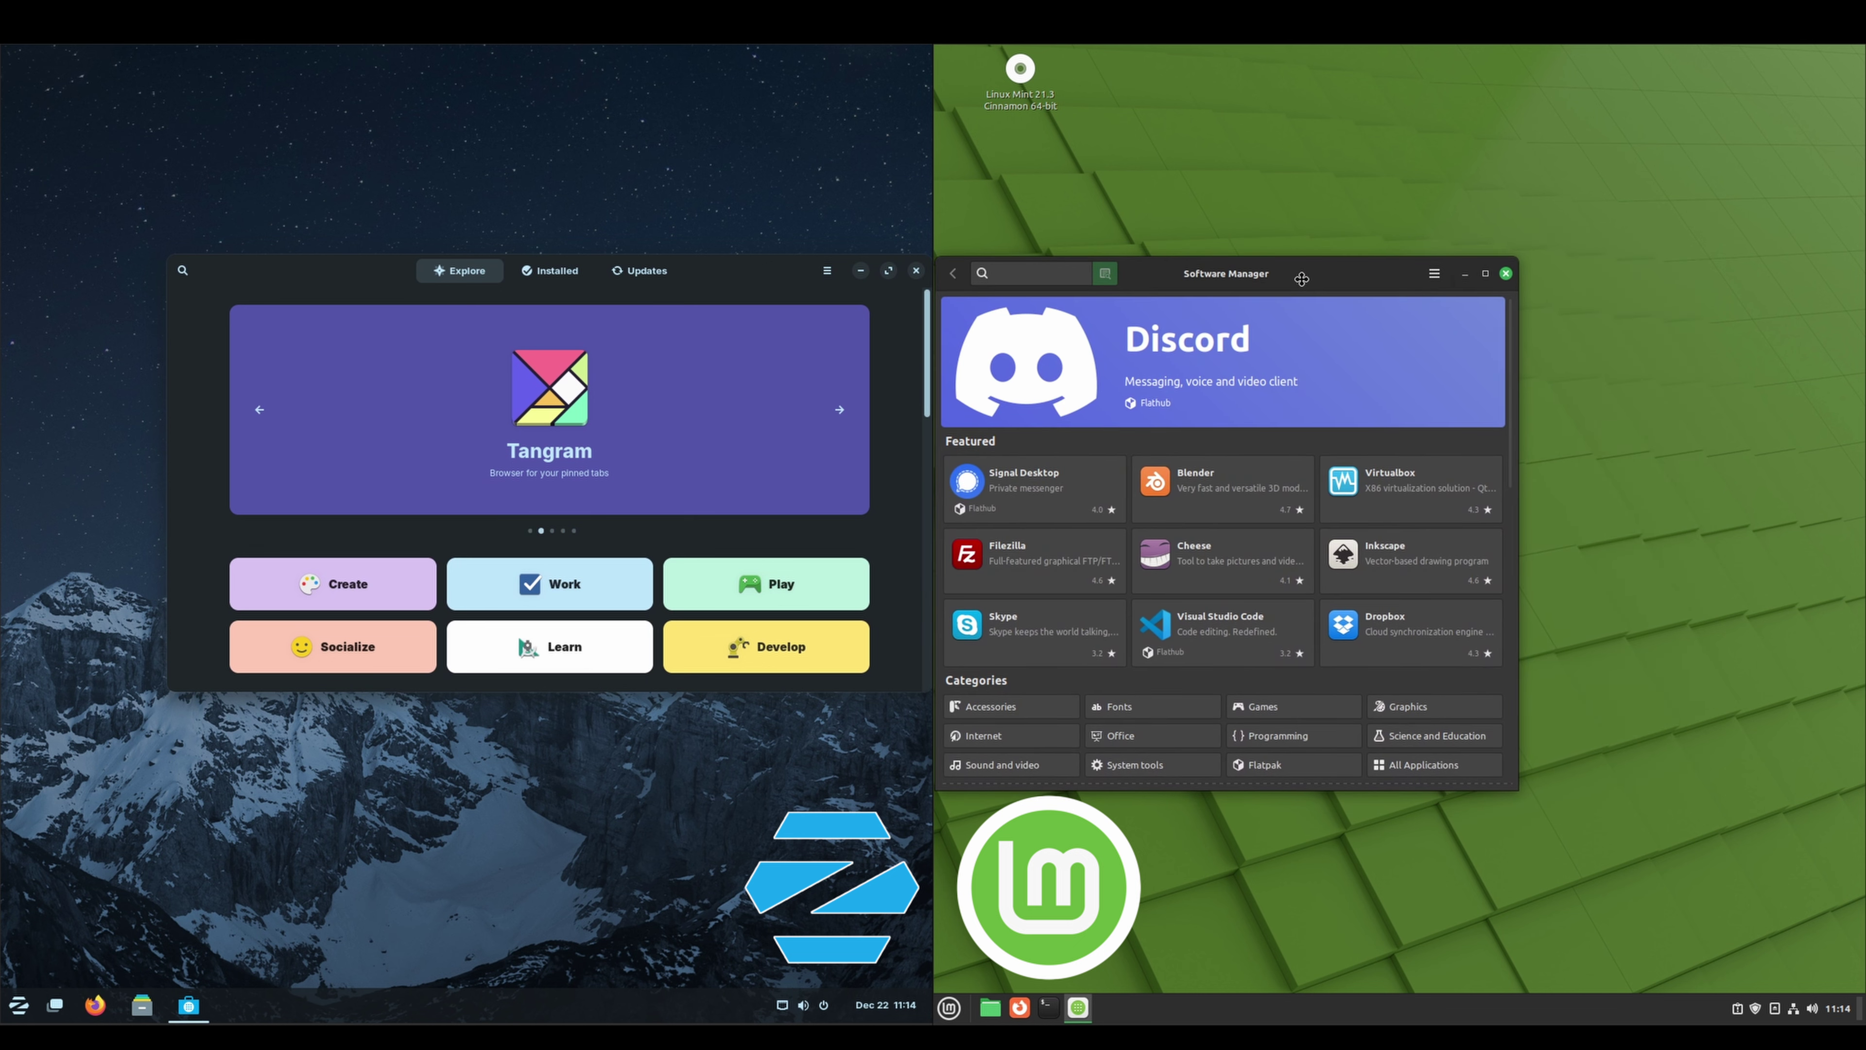
Search 'inkscape' in both stores and open Inkscape's details page in each
text(inkscape)
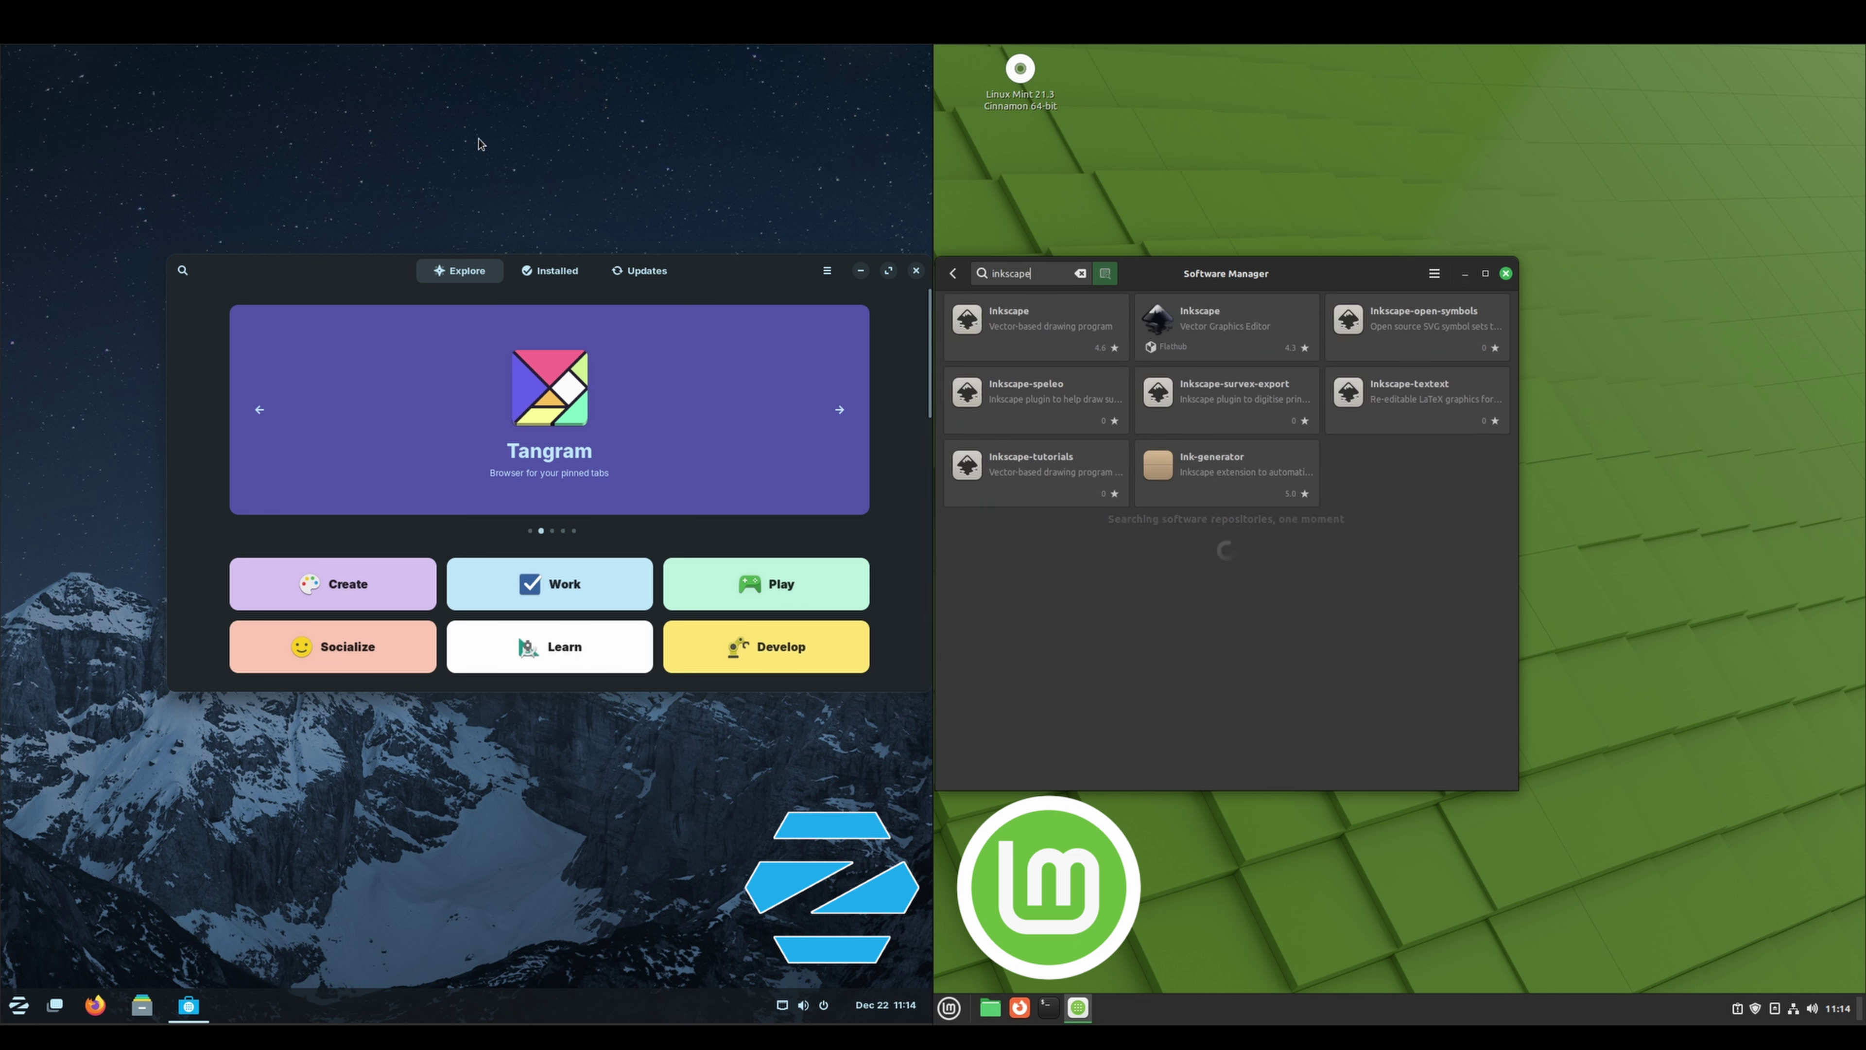
click(182, 270)
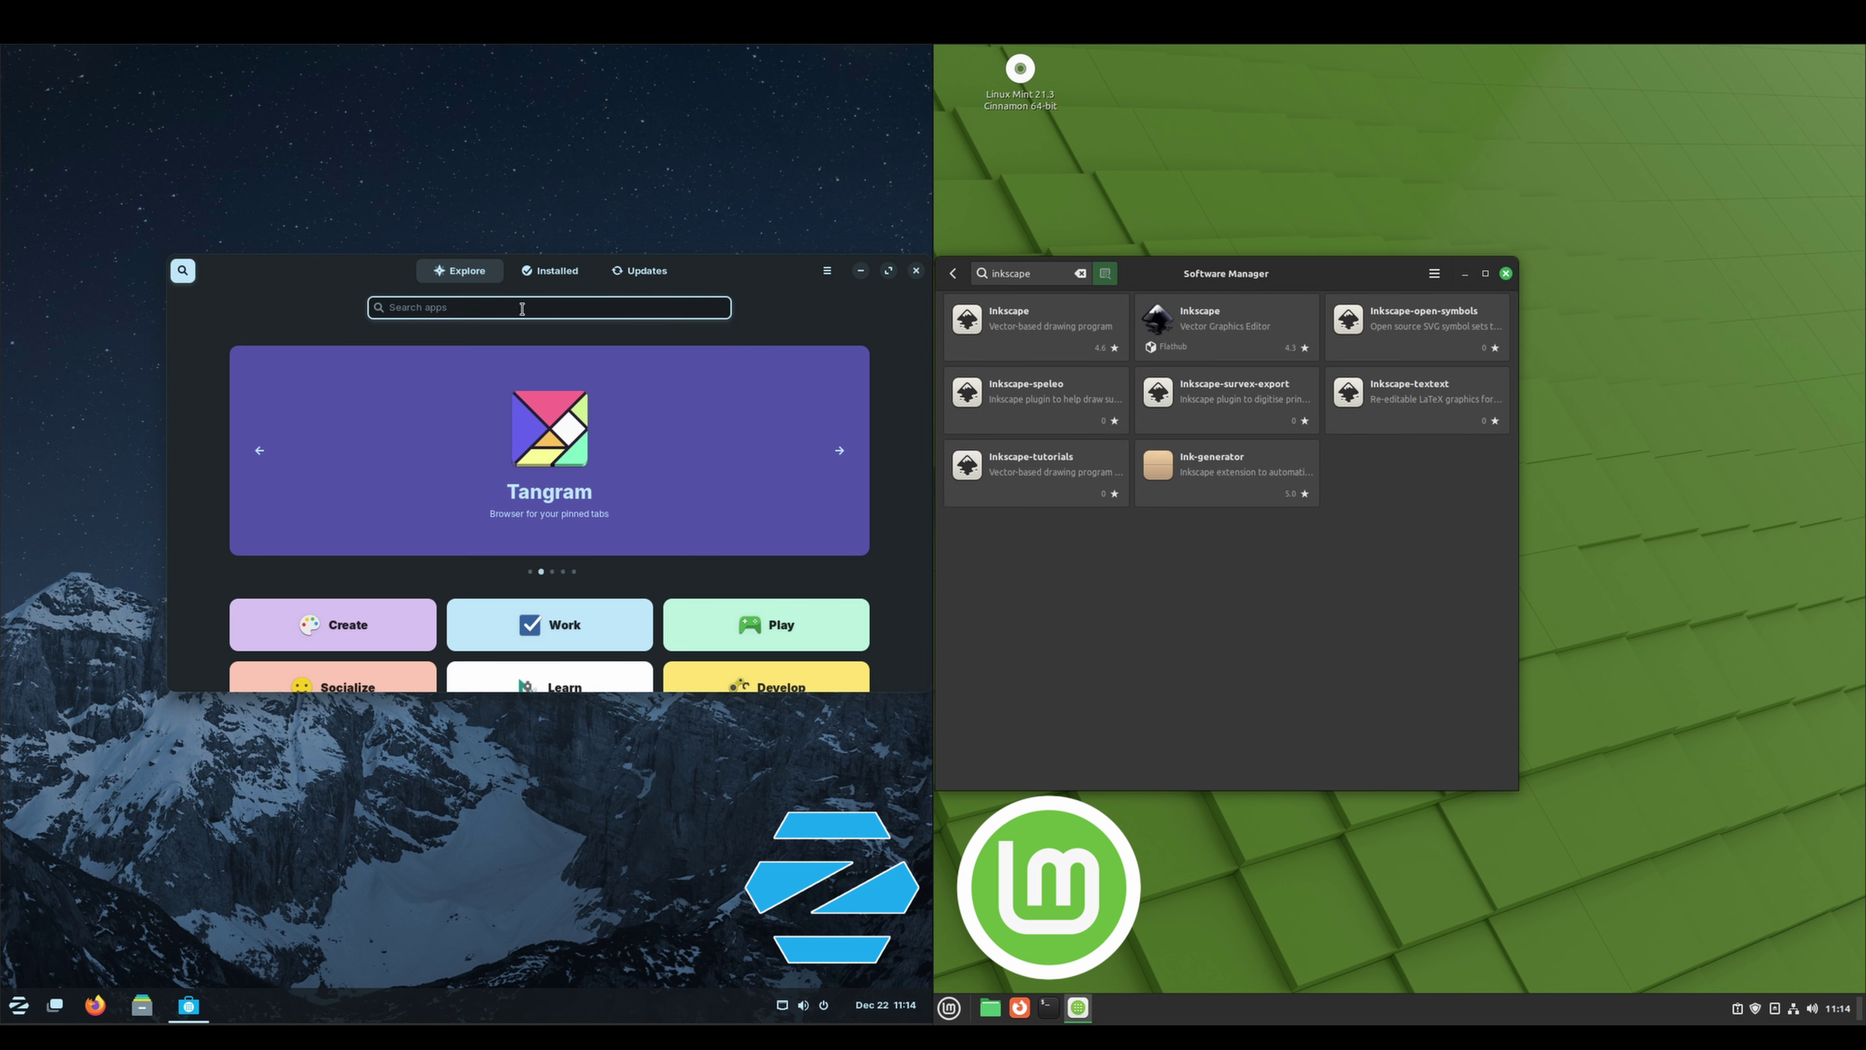
text(inkscap)
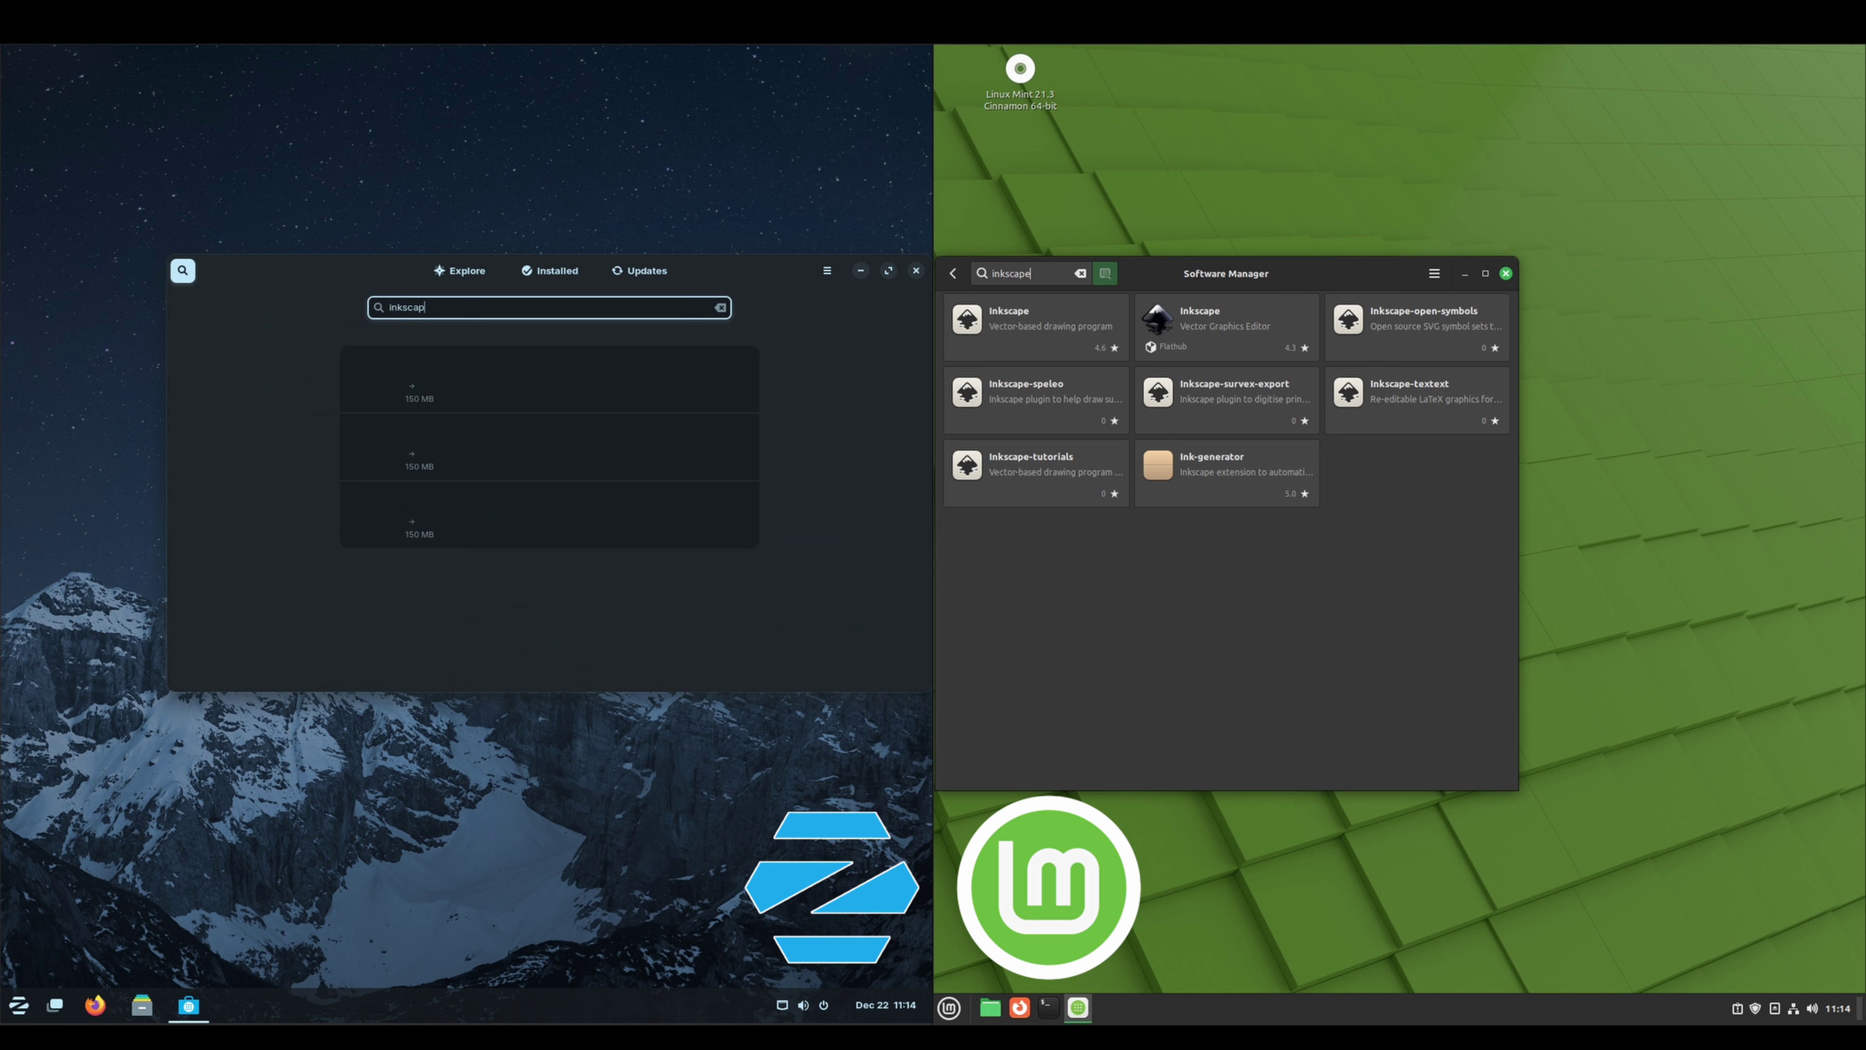
click(649, 387)
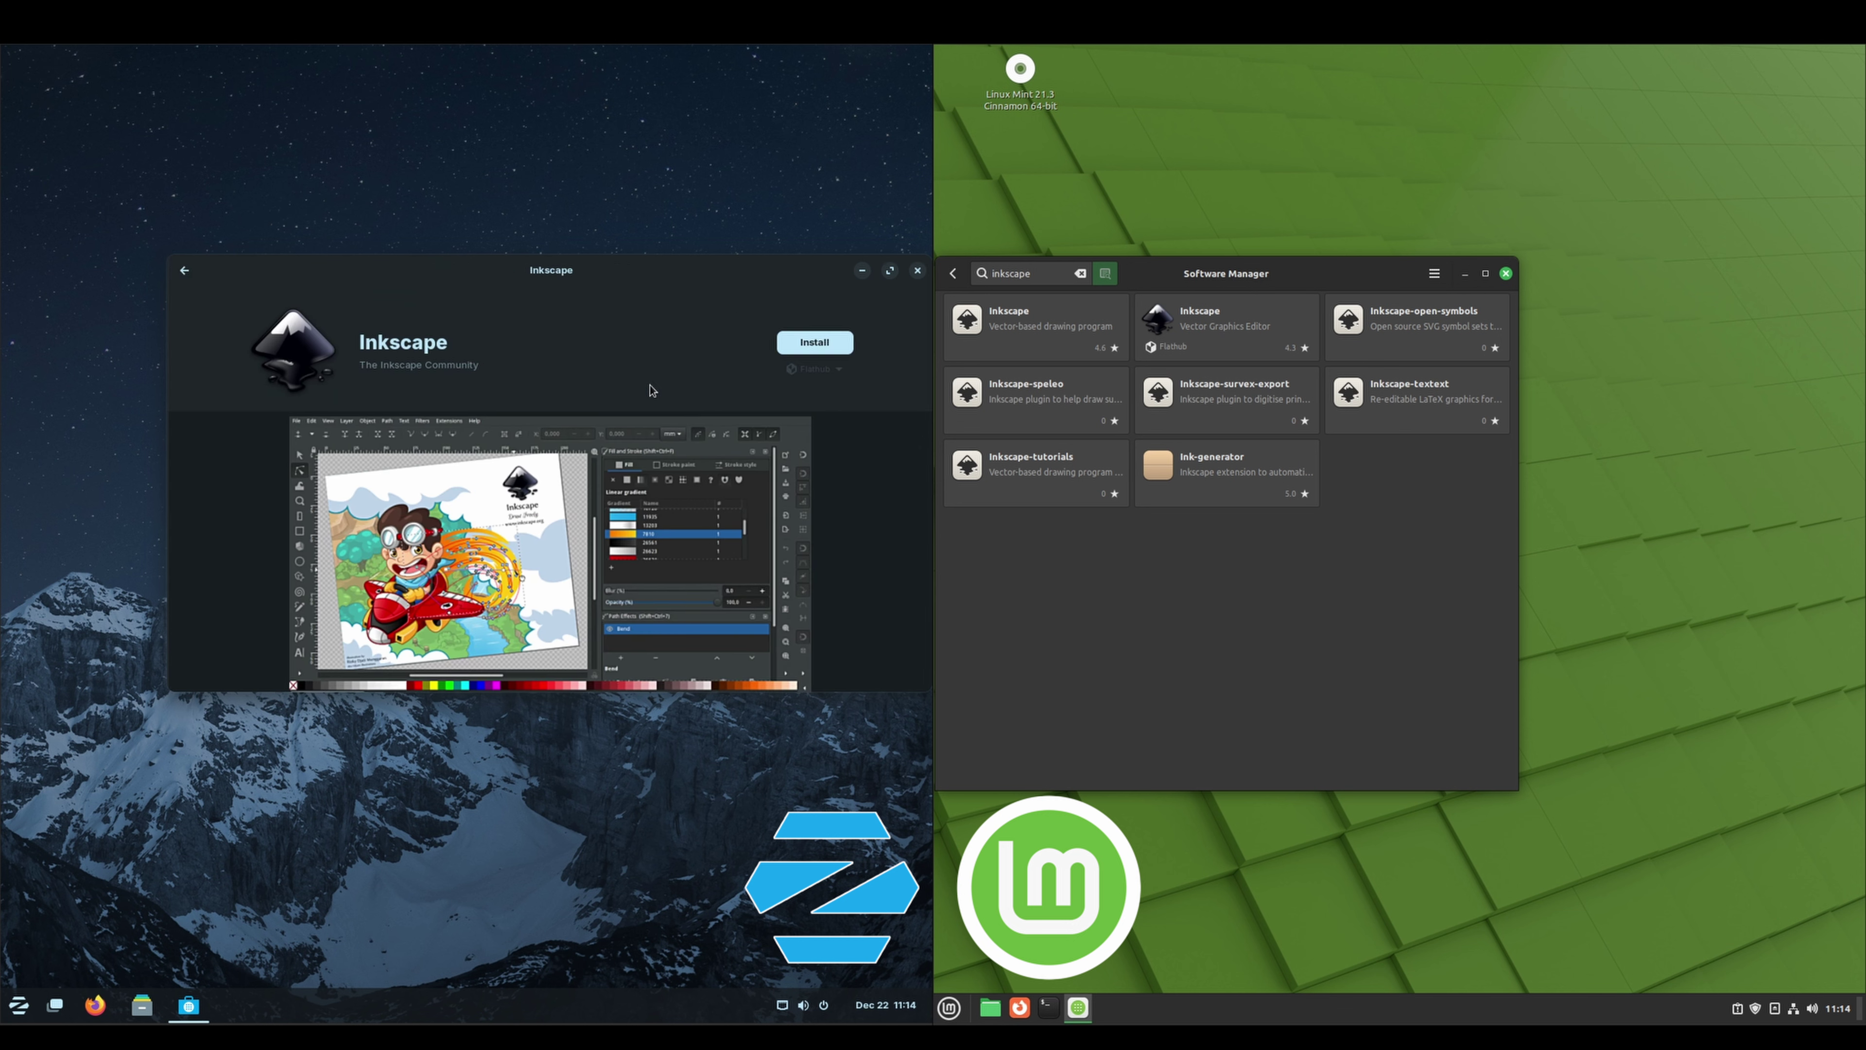
click(1279, 339)
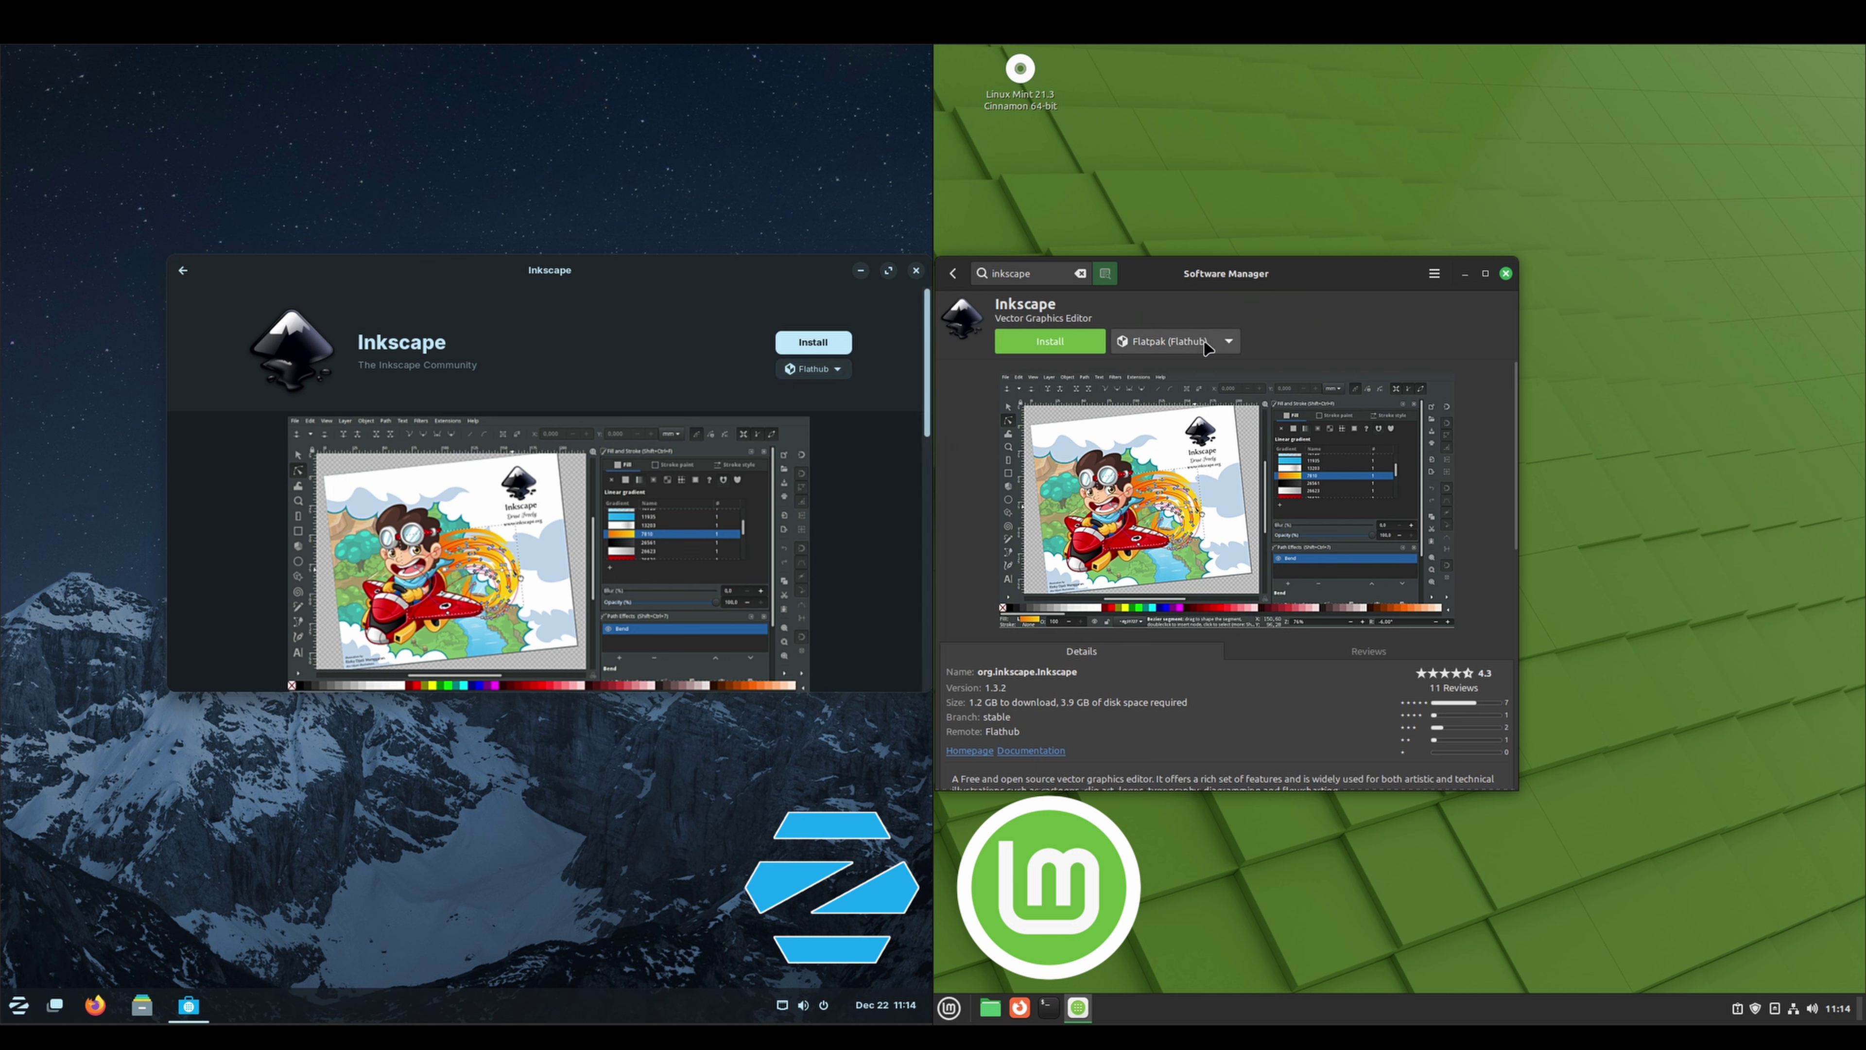
Set Inkscape's source to System Package on Mint and Zorin OS on Zorin
click(1228, 341)
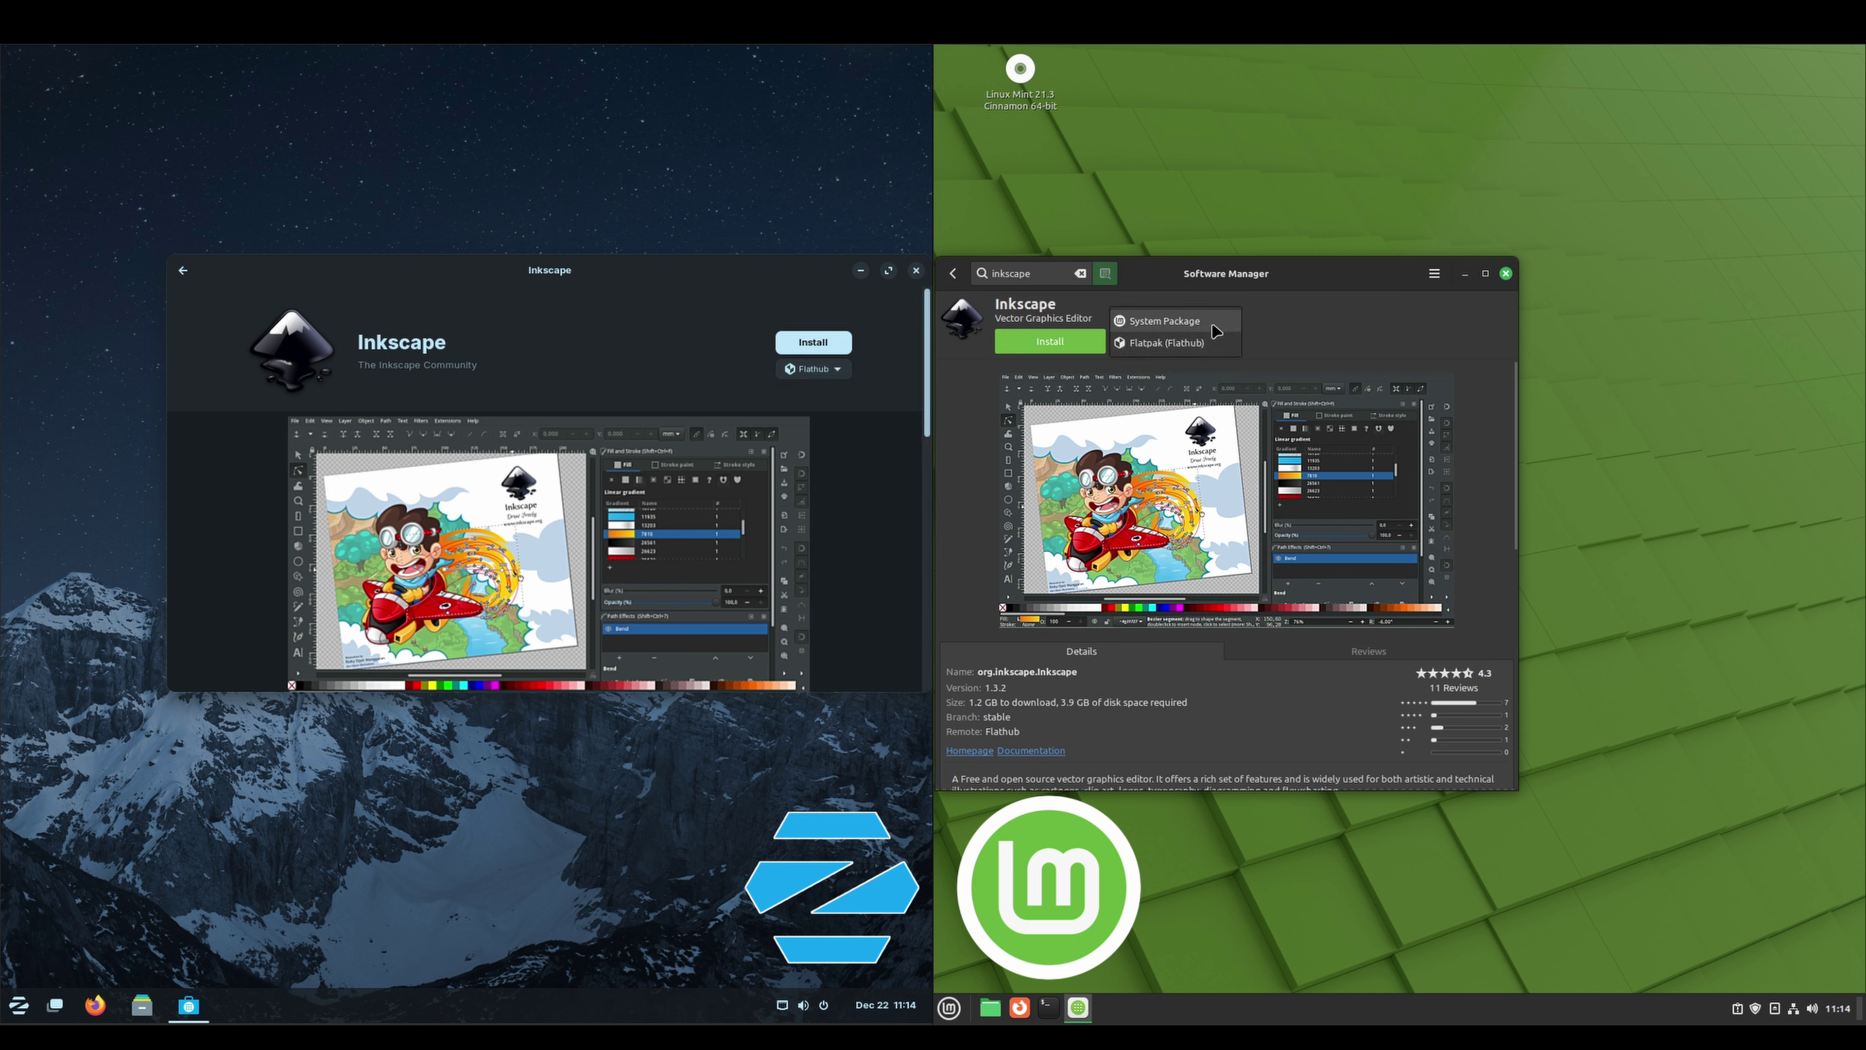
click(1168, 321)
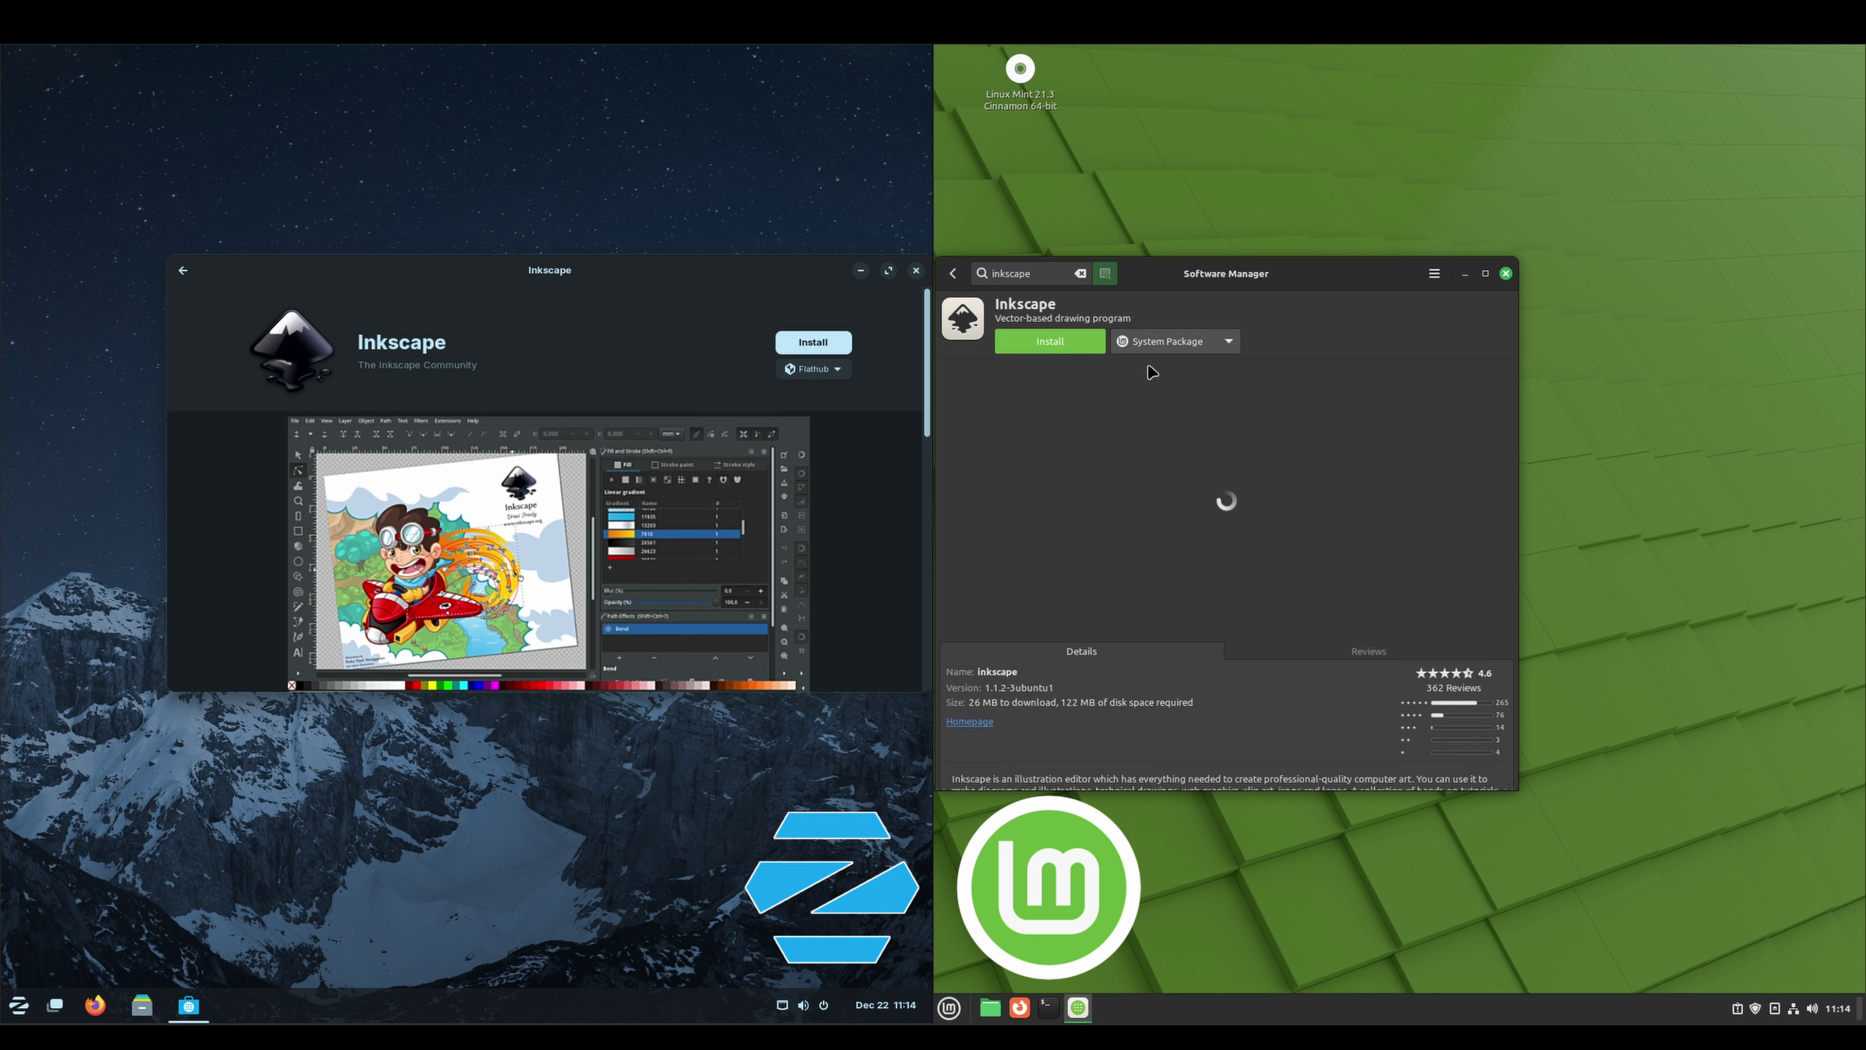
click(838, 370)
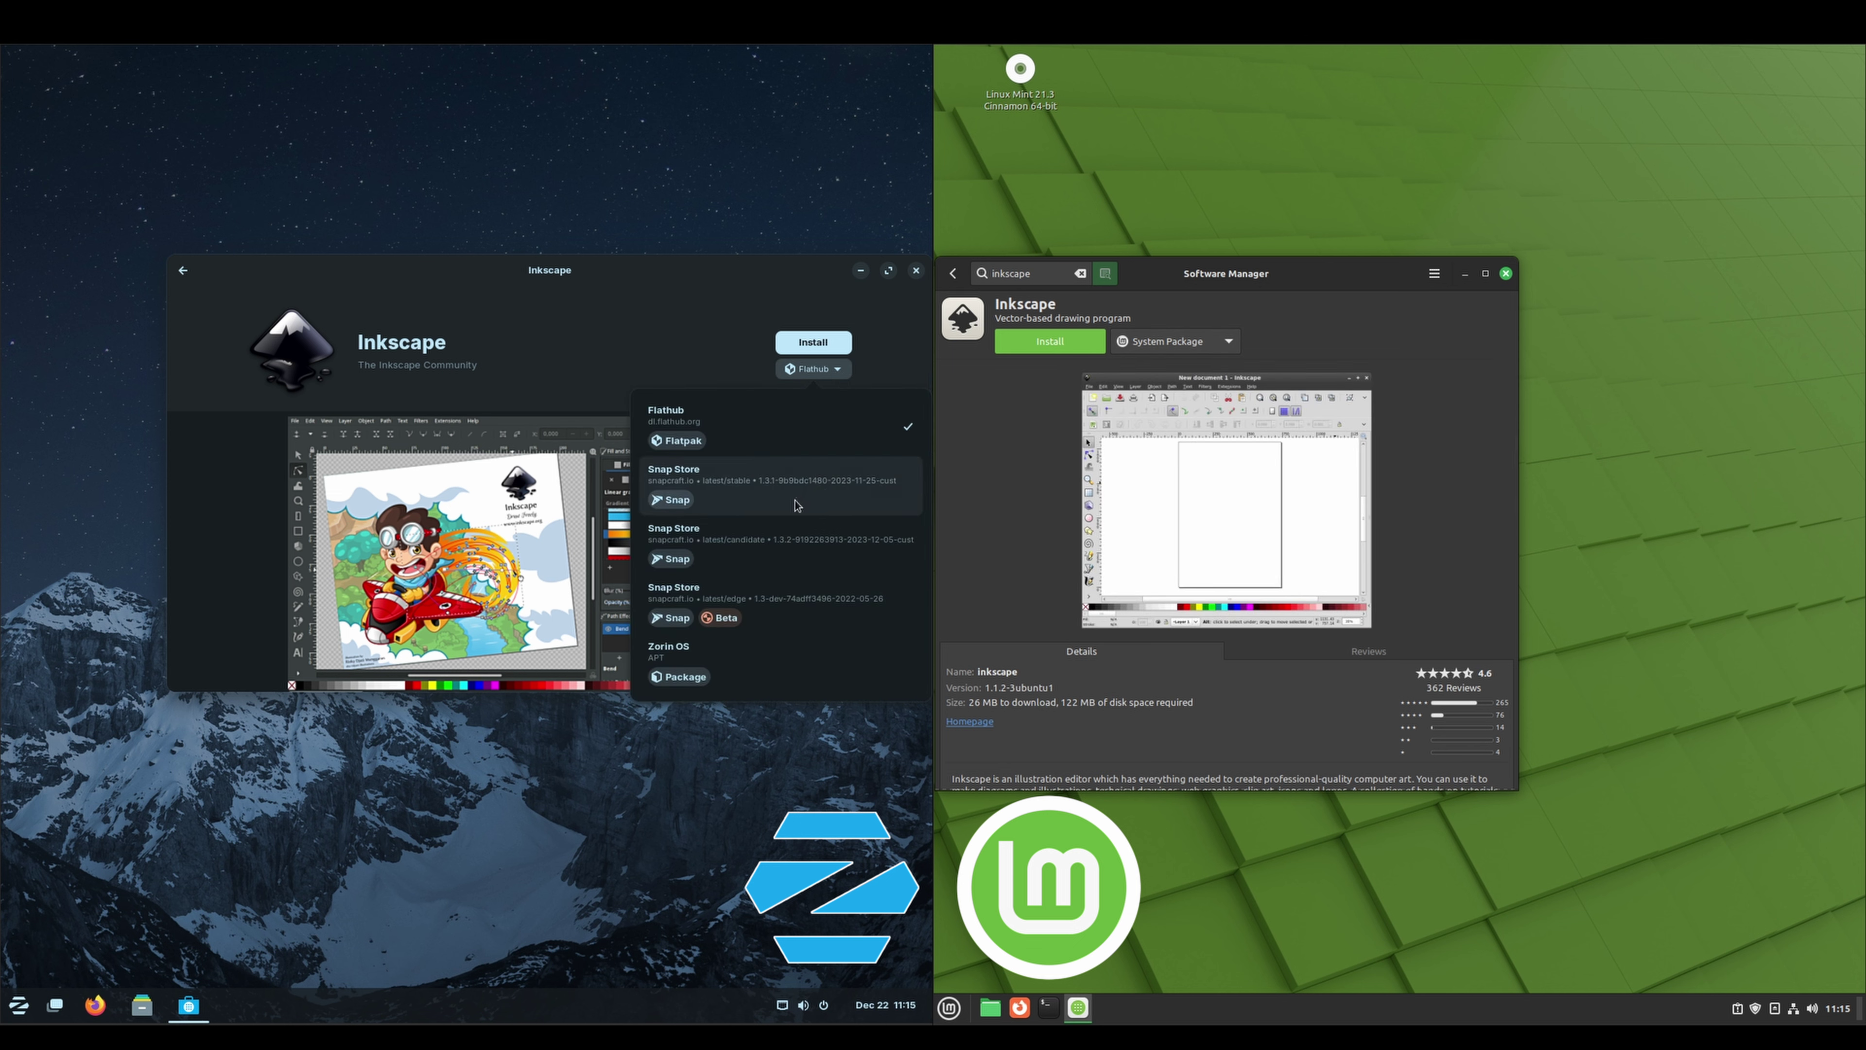
click(801, 666)
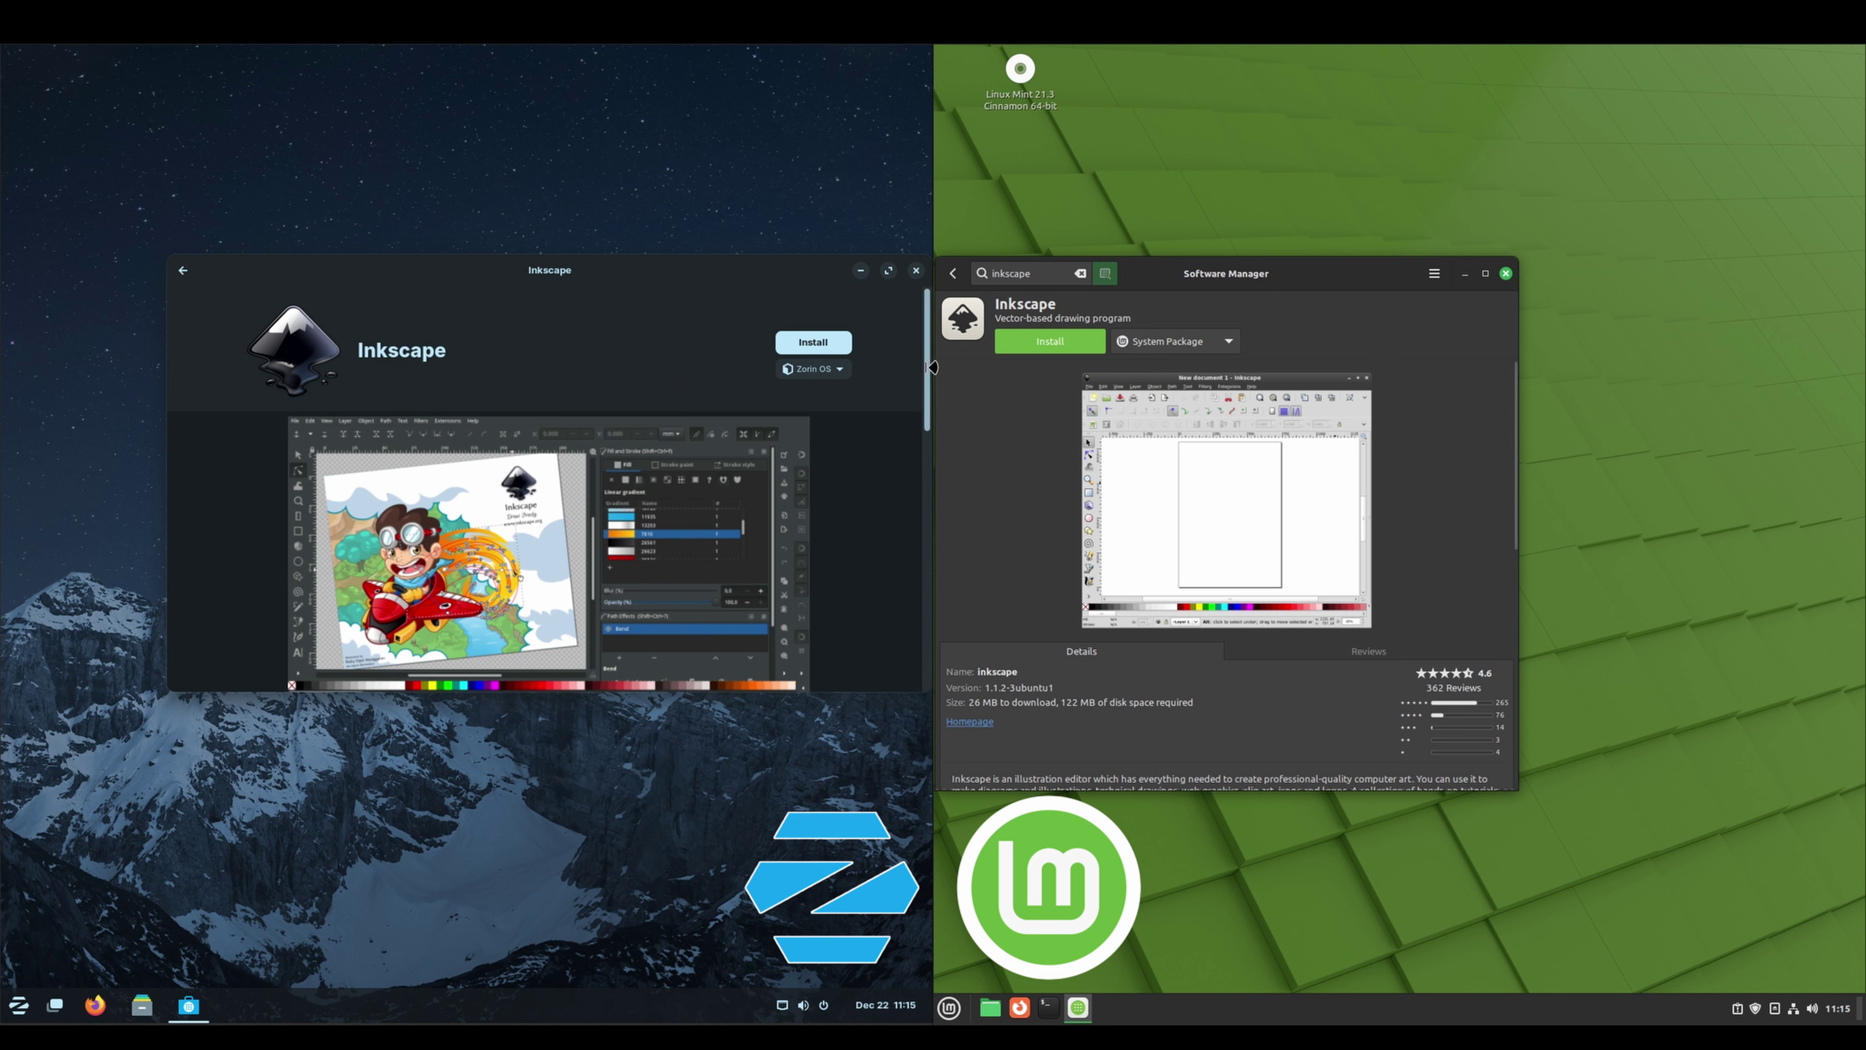
drag(930, 366, 925, 585)
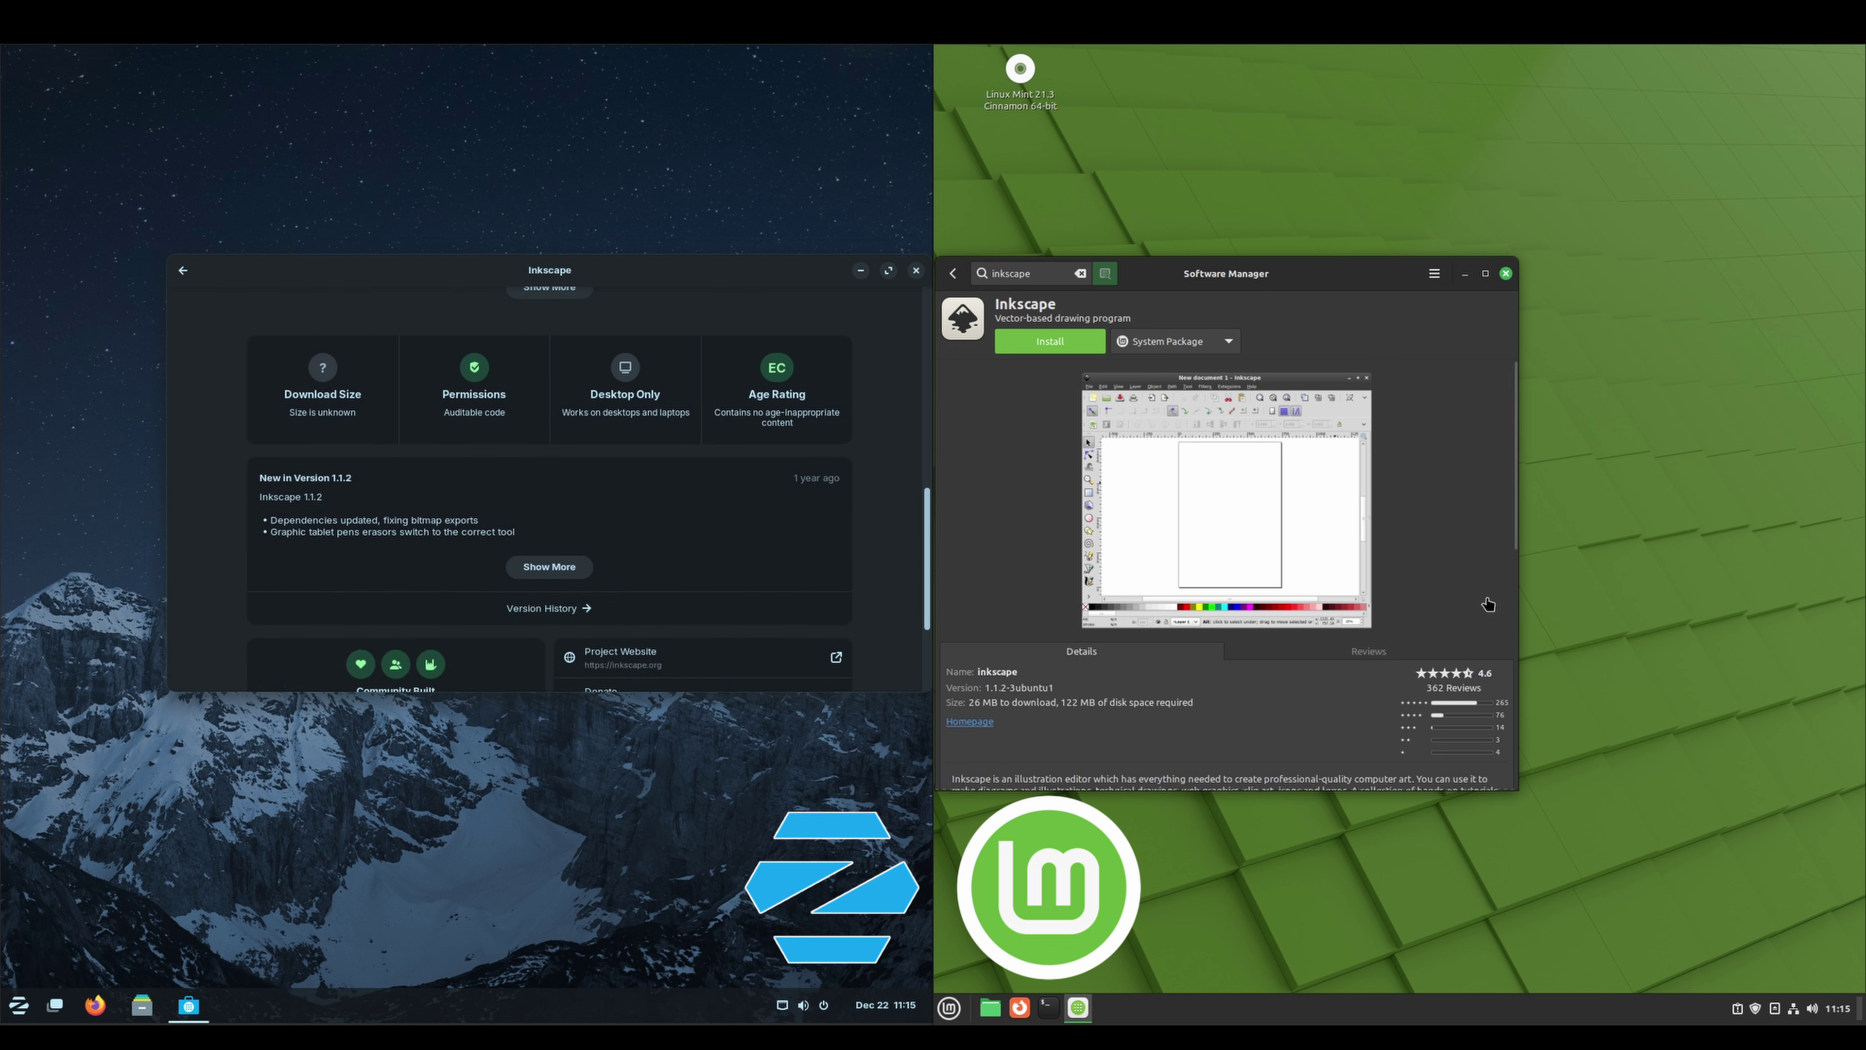
drag(1519, 471, 1541, 437)
Show the About info for mintinstall 8.2.9 and Zorin's Software 45.2 from their menus
click(1435, 275)
click(1495, 375)
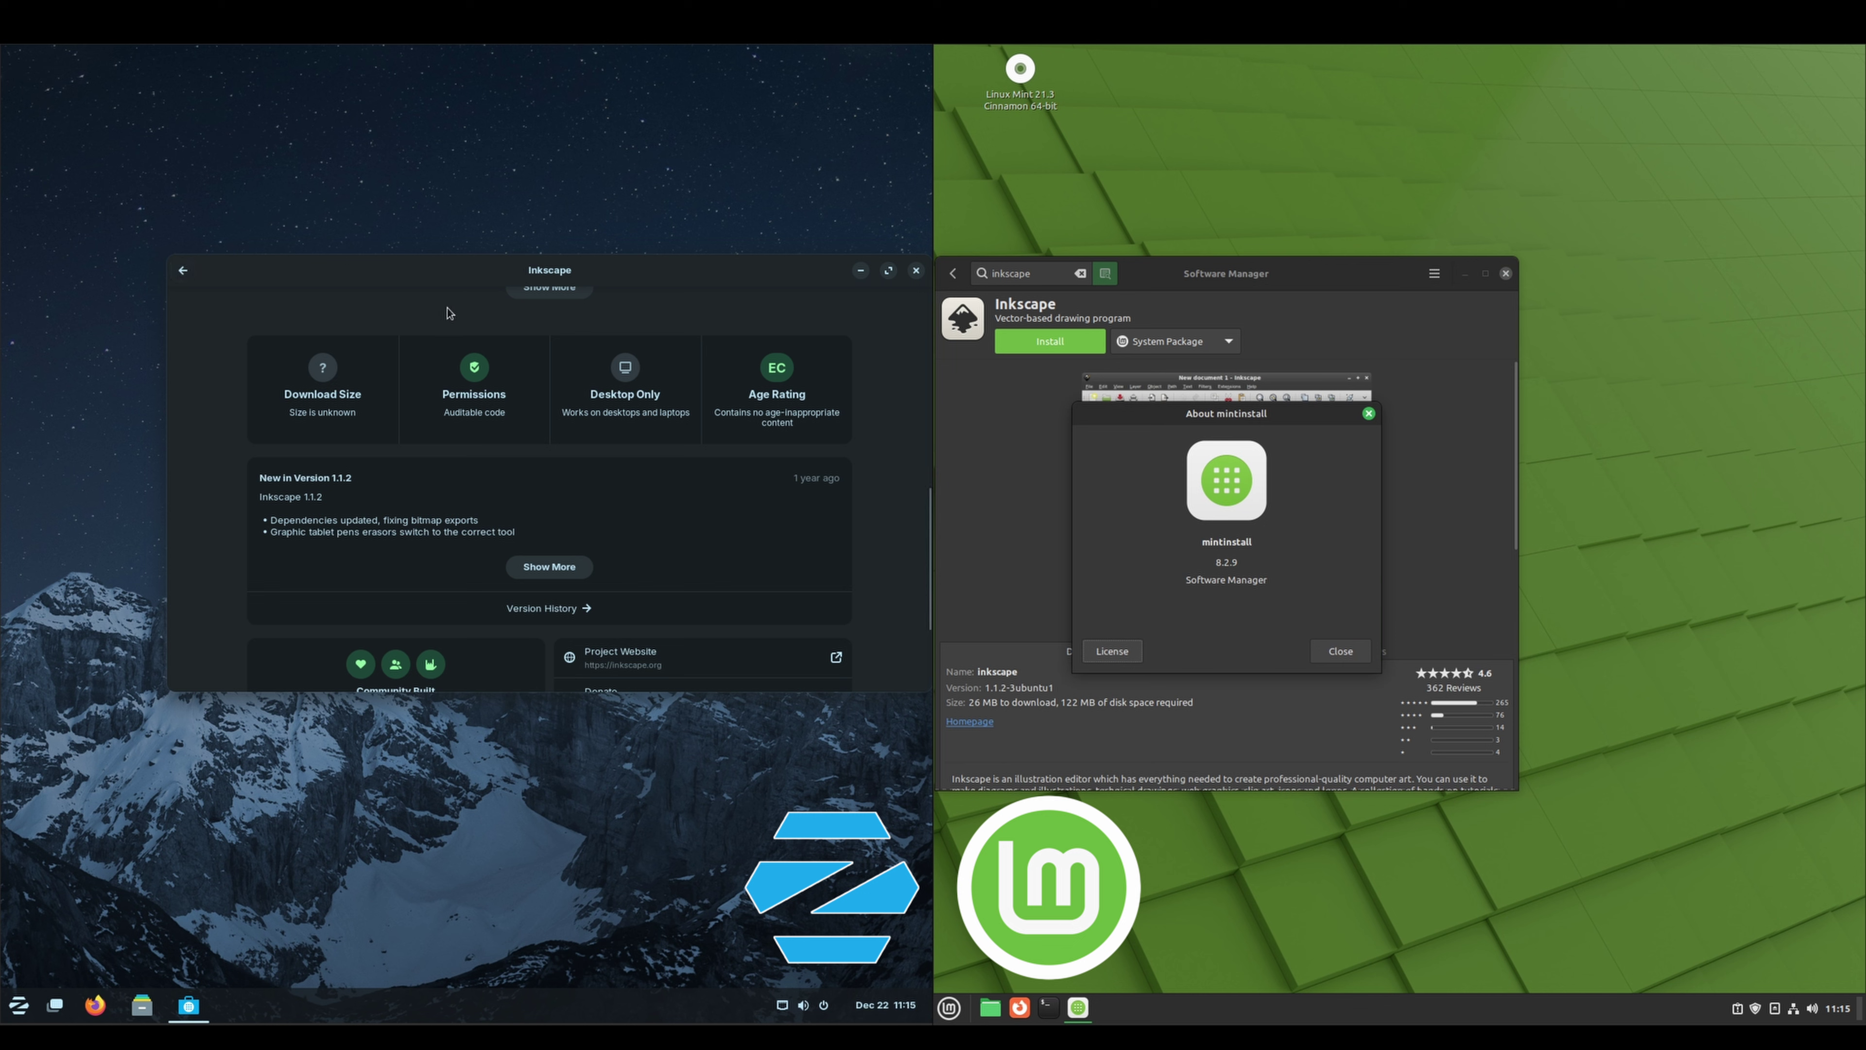
click(183, 271)
click(826, 271)
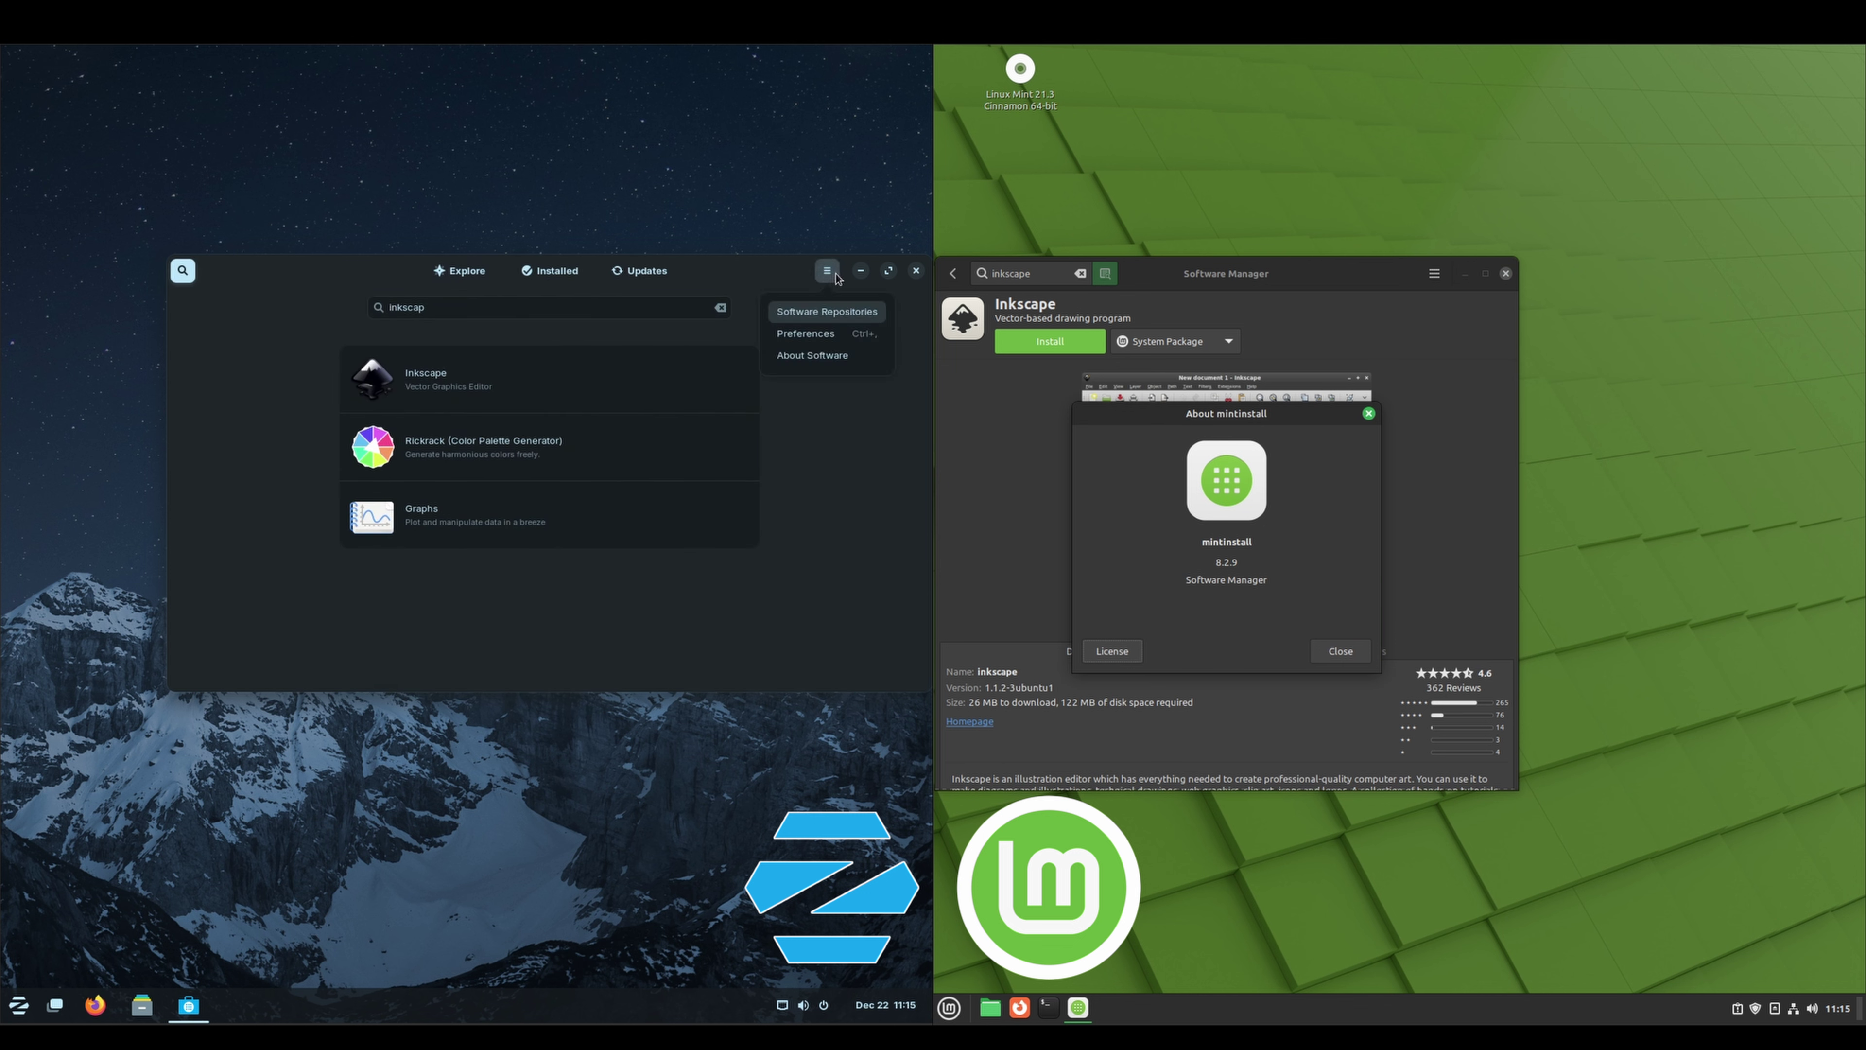
click(812, 356)
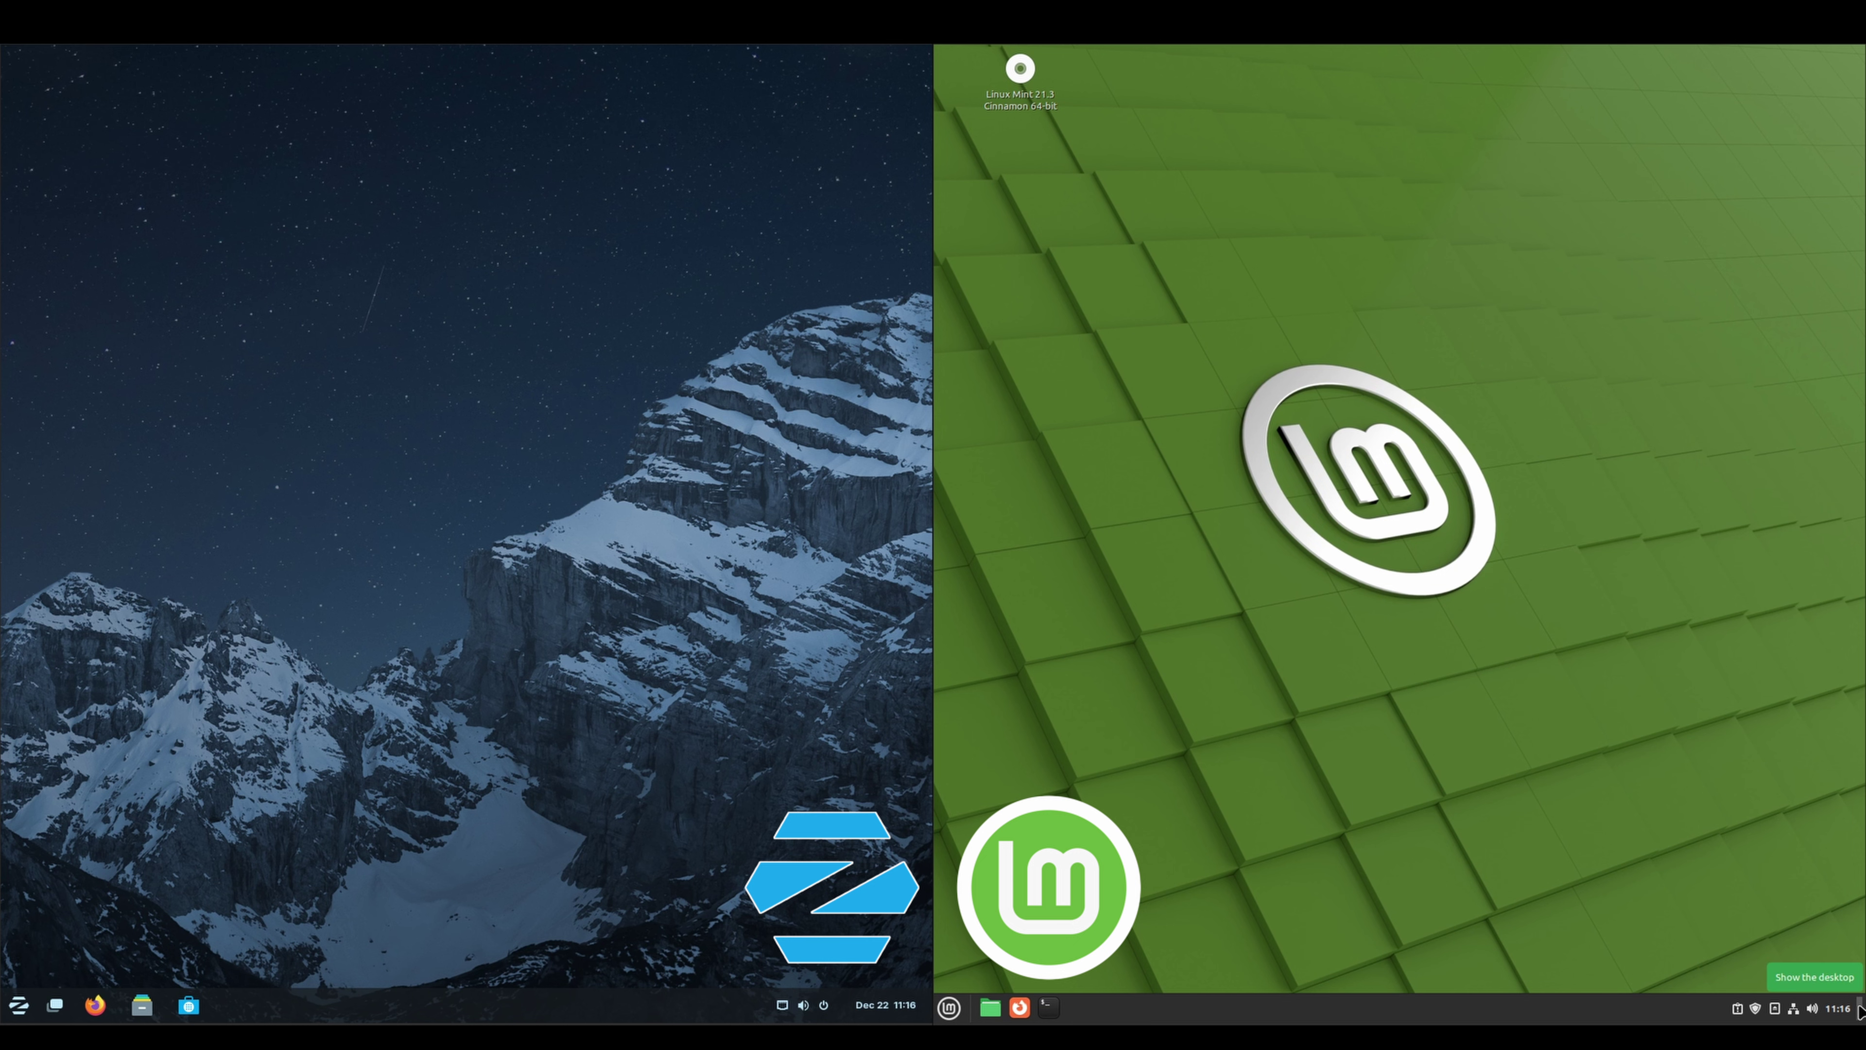
Launch Home folder, Firefox and Terminal on Mint, moving the Home window down-right
click(990, 1007)
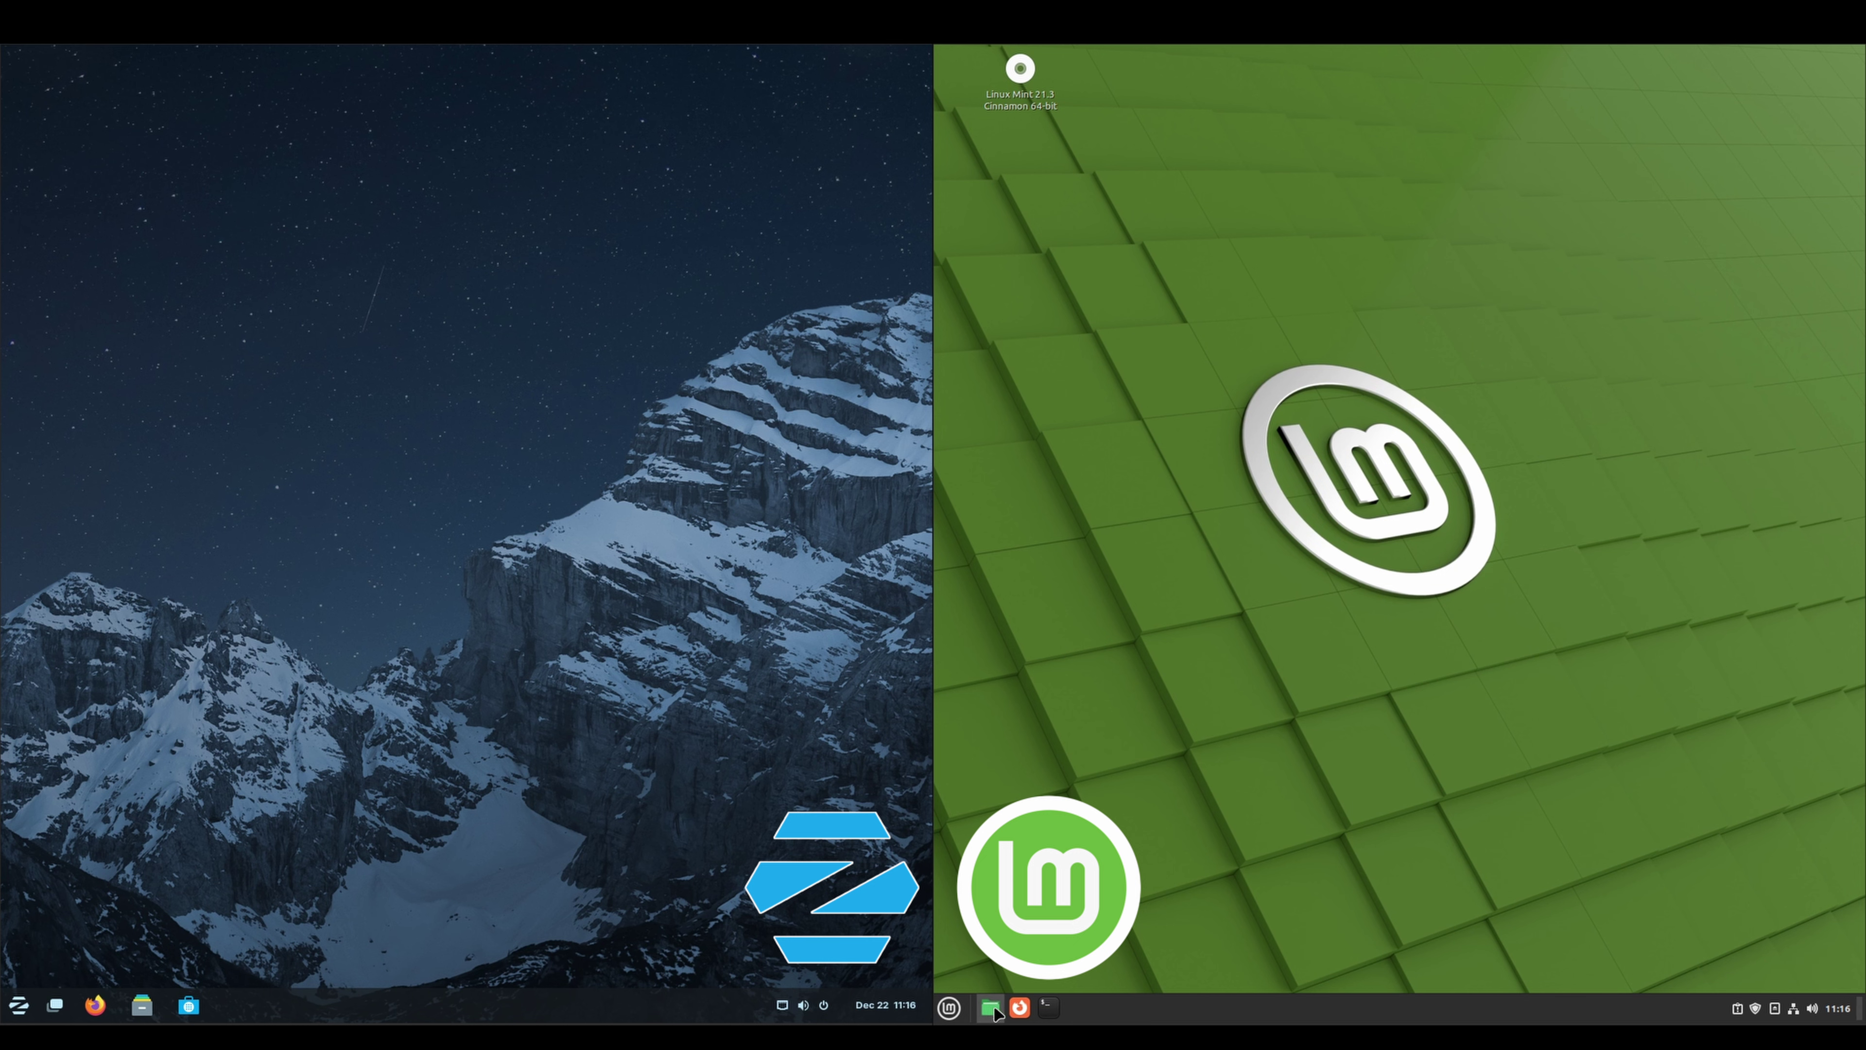
click(1019, 1007)
click(1049, 1007)
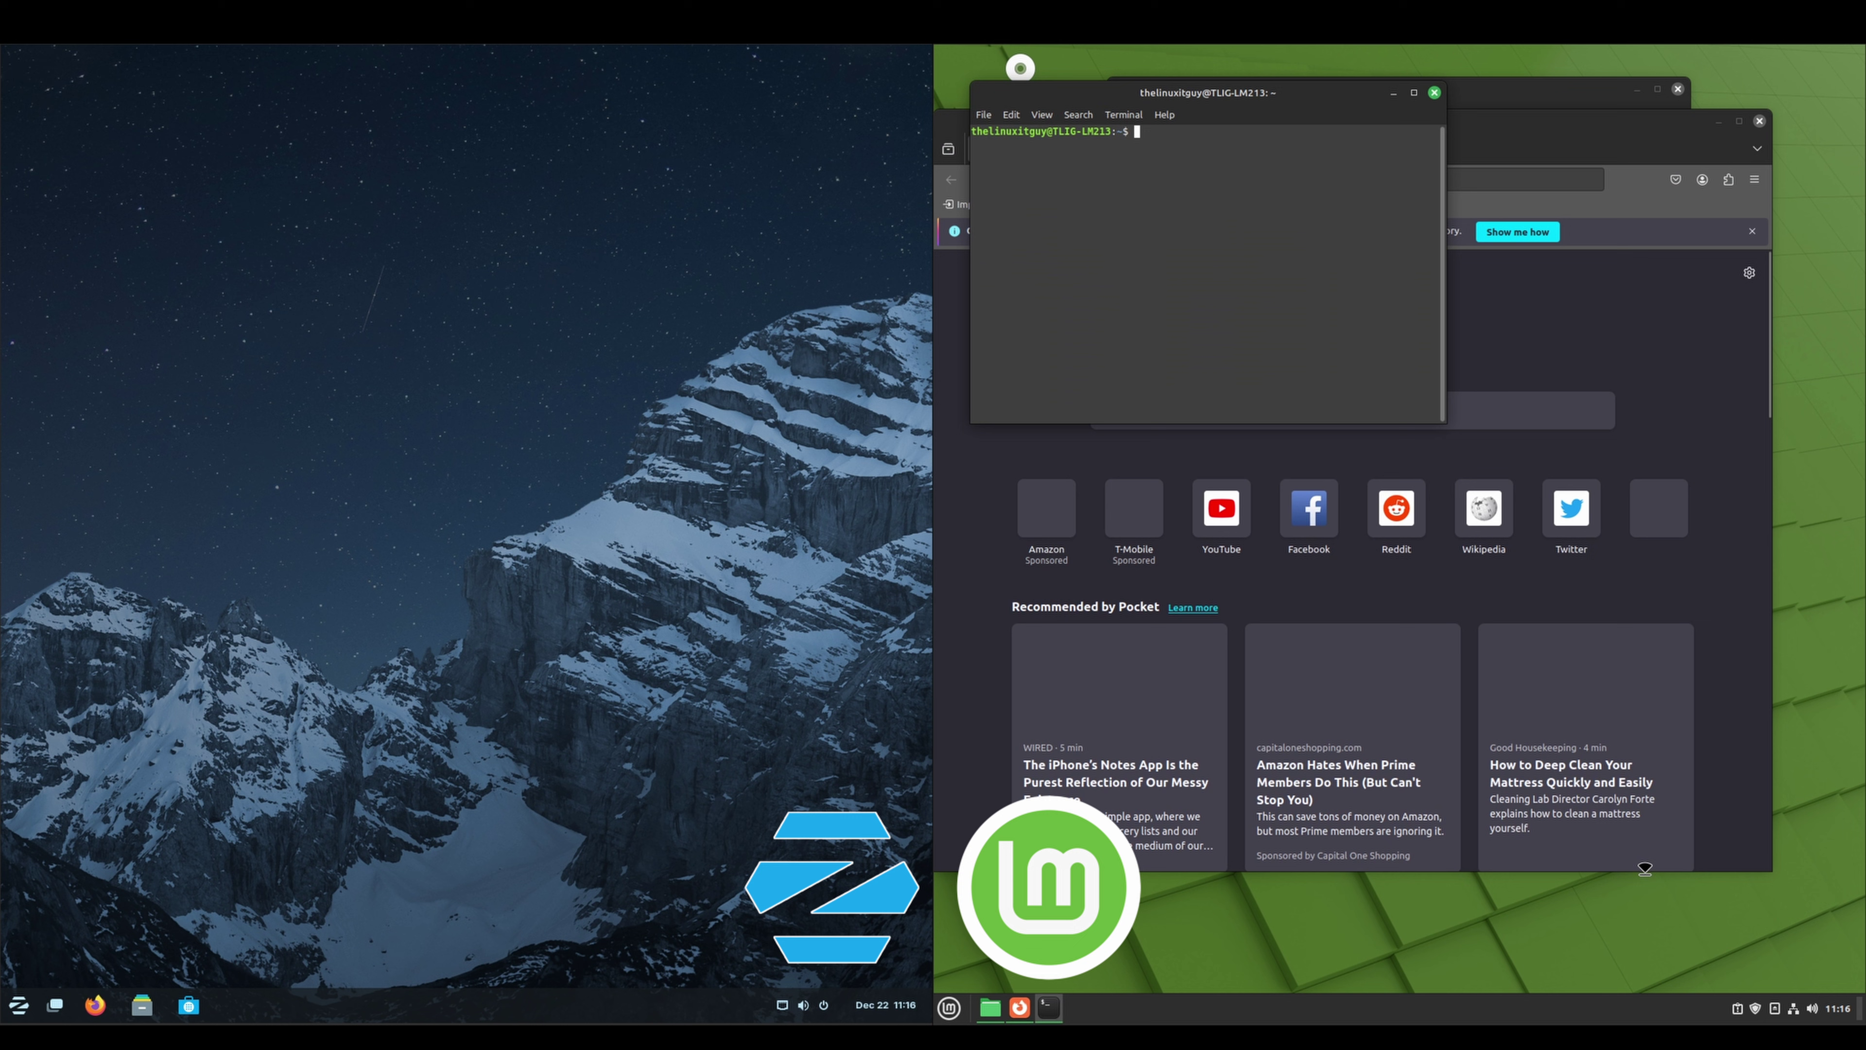
click(1506, 91)
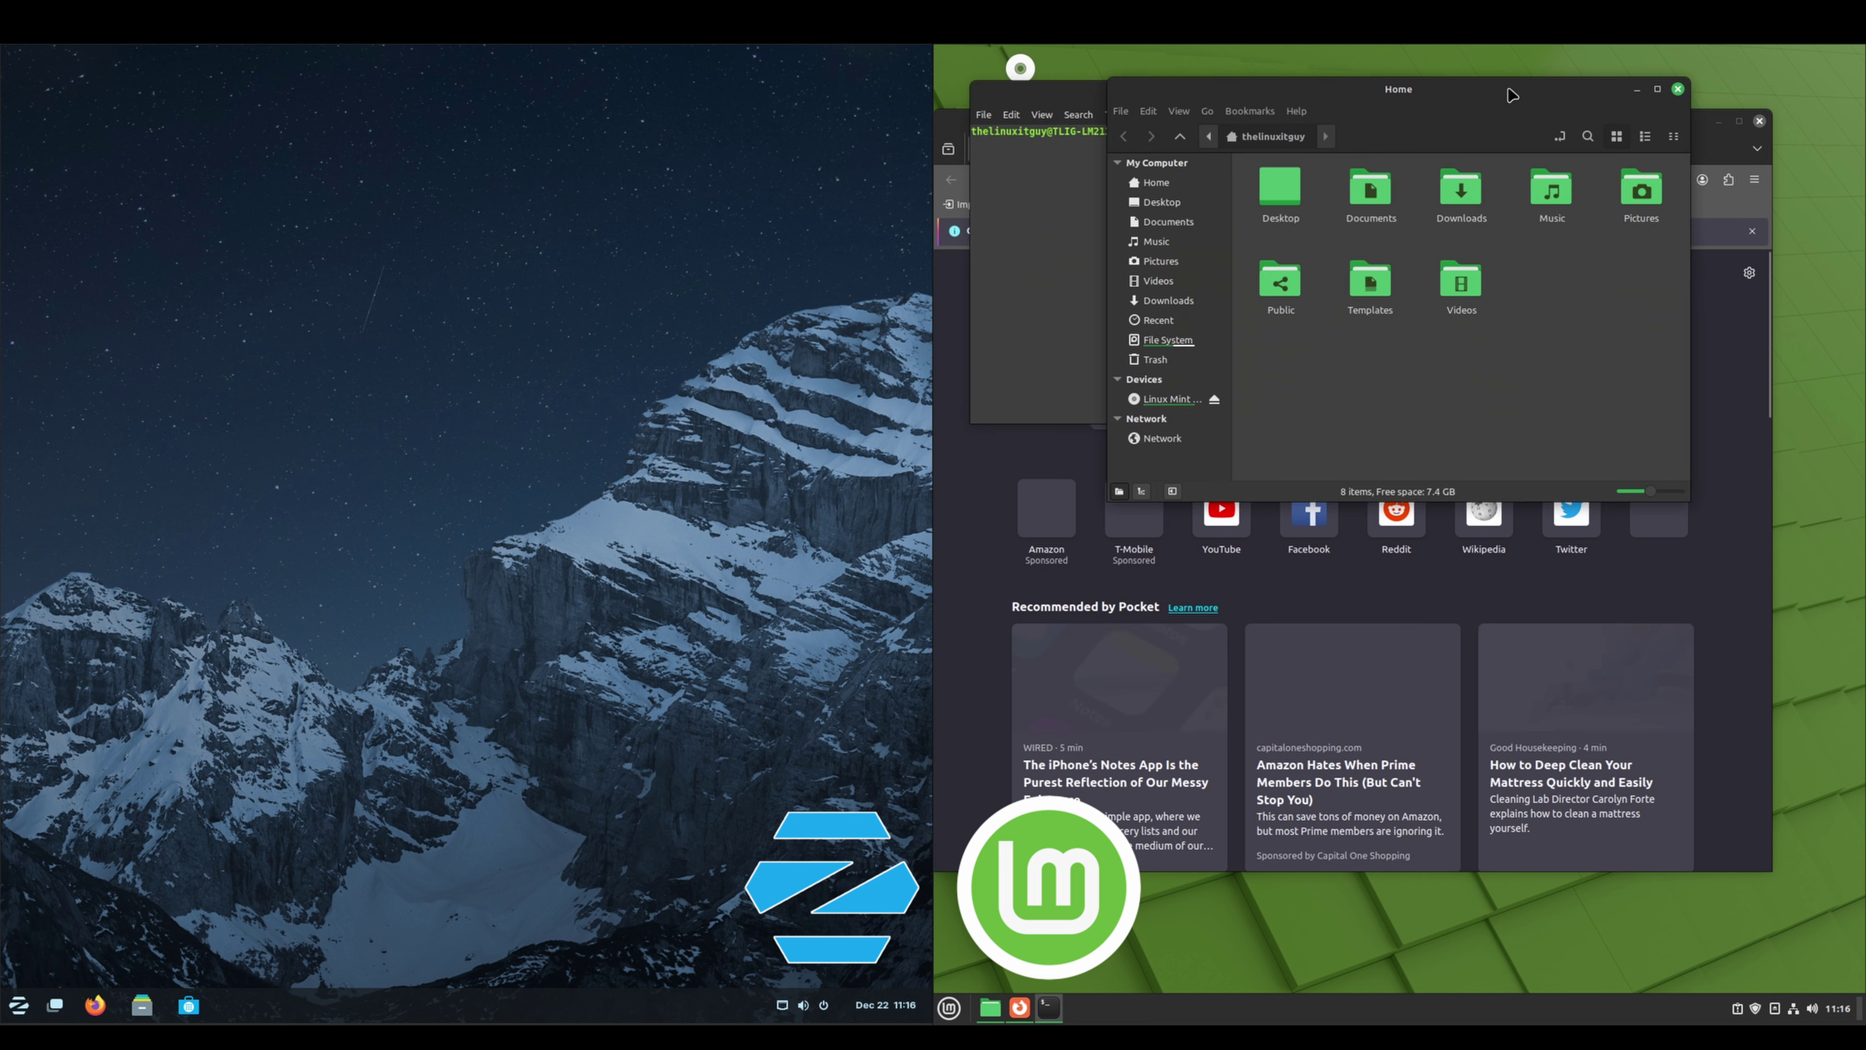
drag(1507, 91, 1603, 294)
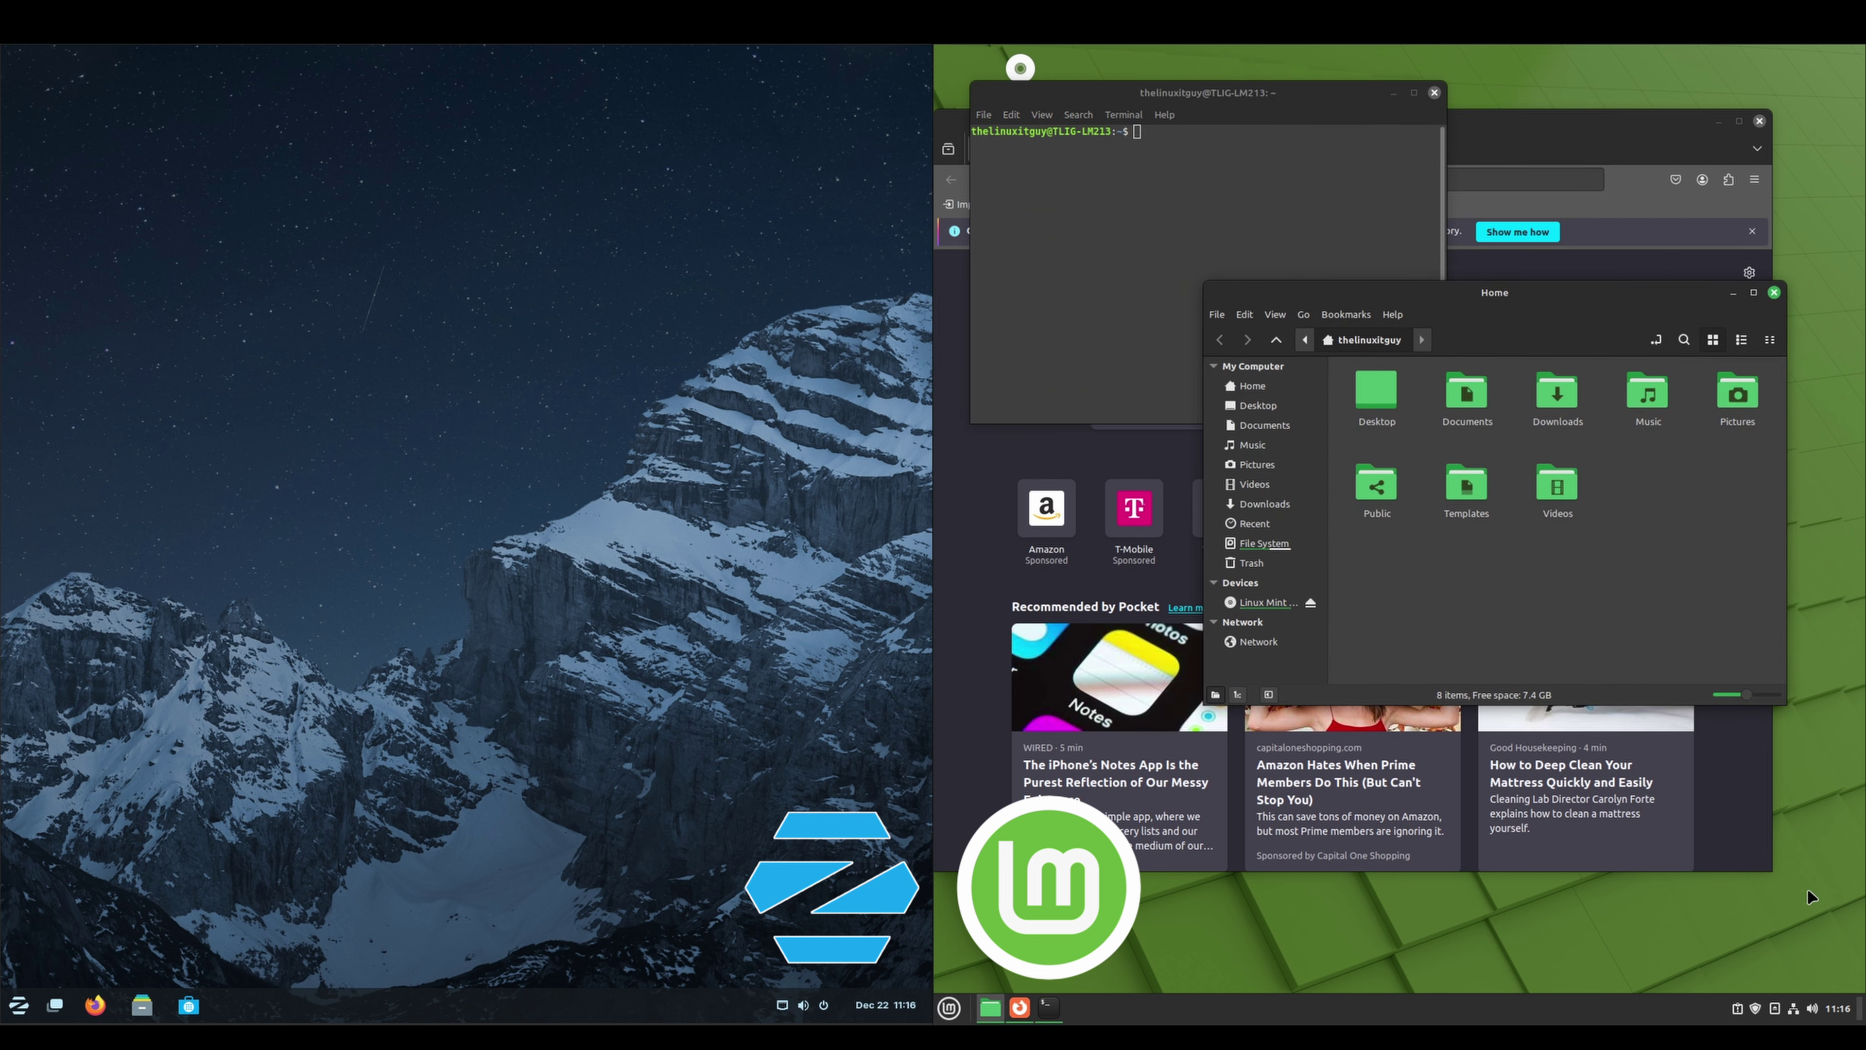
Toggle Show Desktop off and on, then view the calendar for Friday, December 22, 2023
click(1860, 1013)
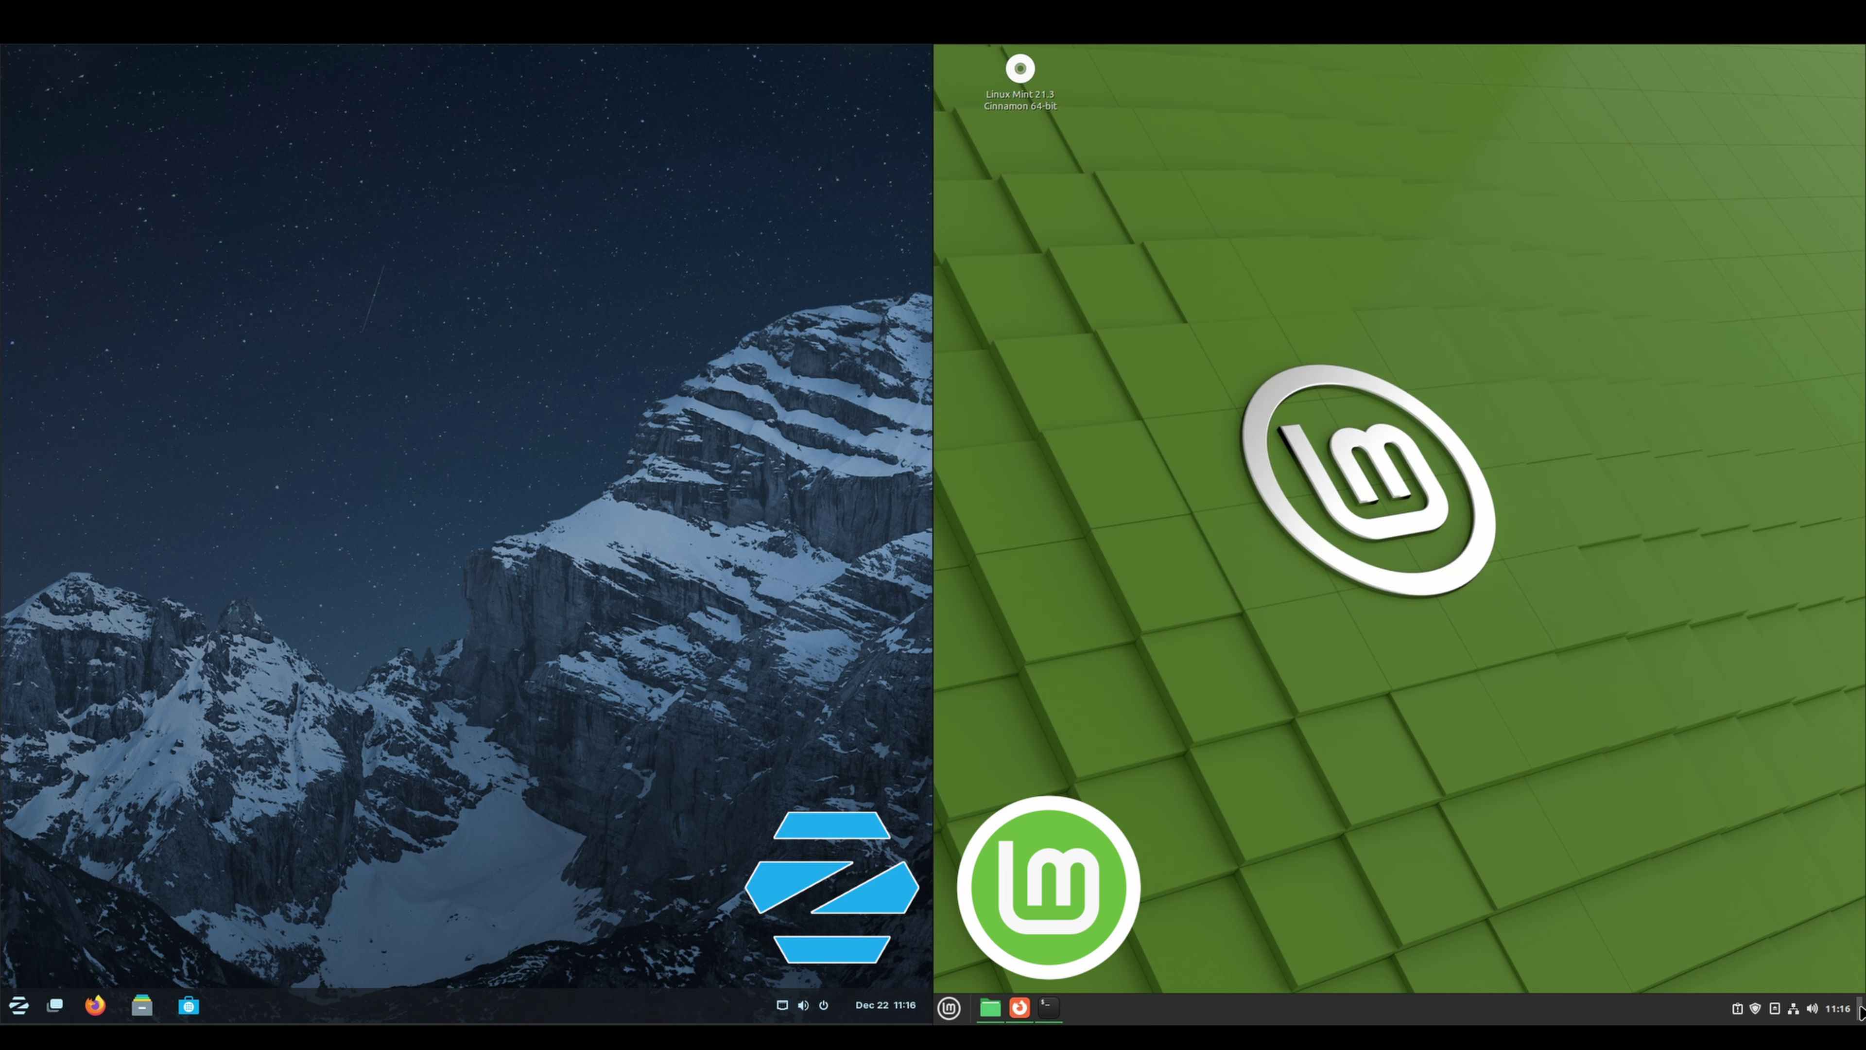
click(1860, 1013)
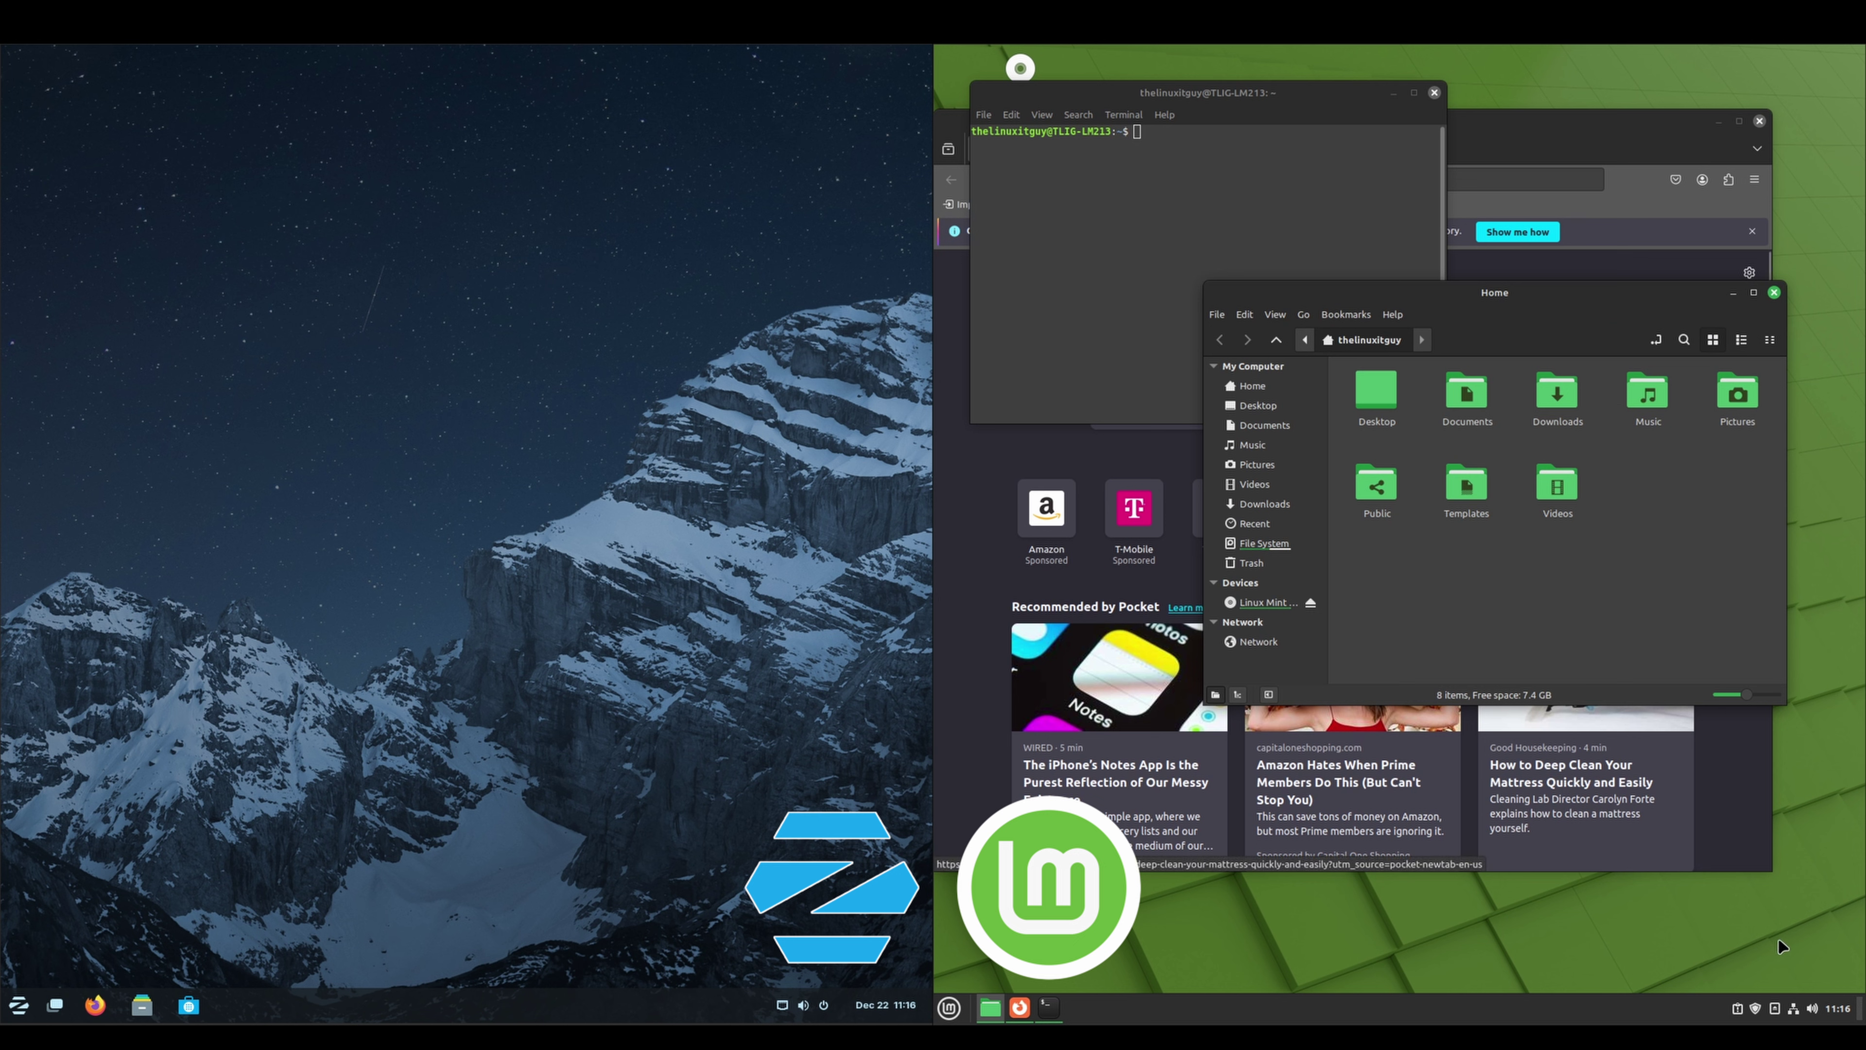
click(1838, 1008)
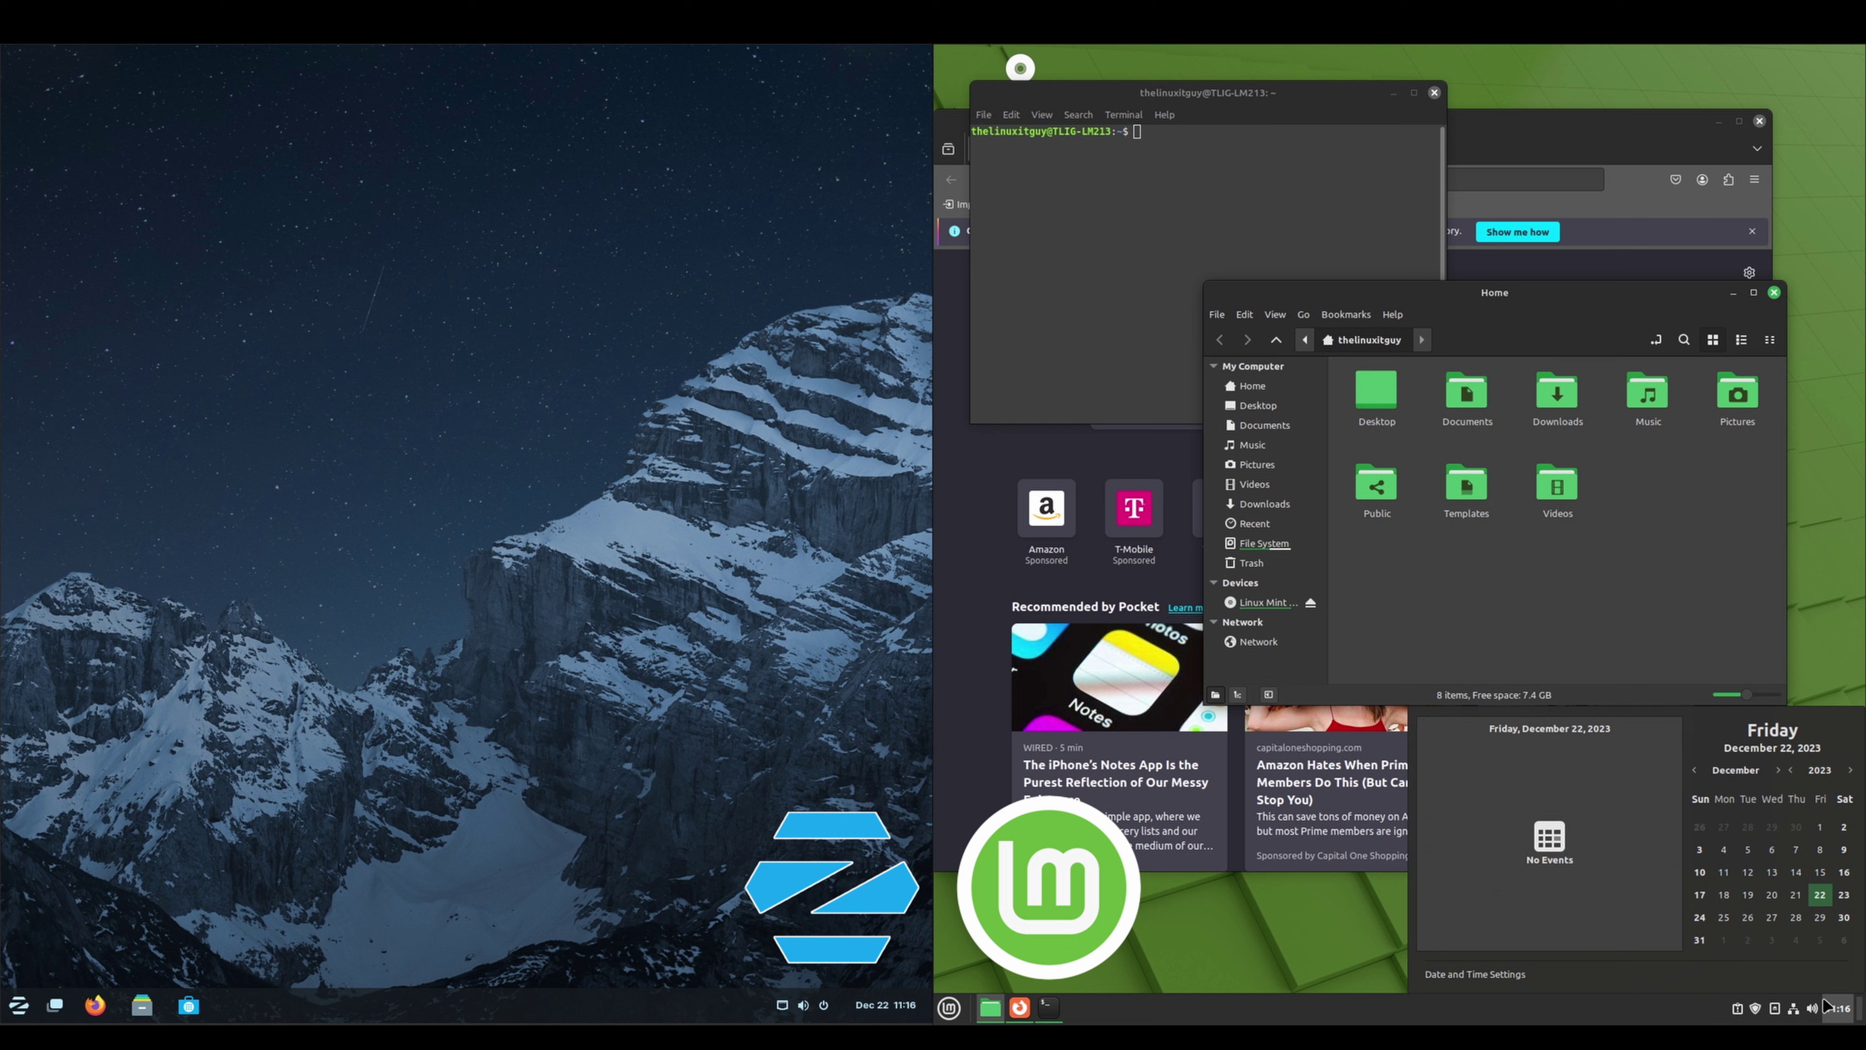
Check Mint's sound and removable-drive tray menus, then view the Timeshift setup report in System Reports
click(1837, 1011)
click(1811, 1009)
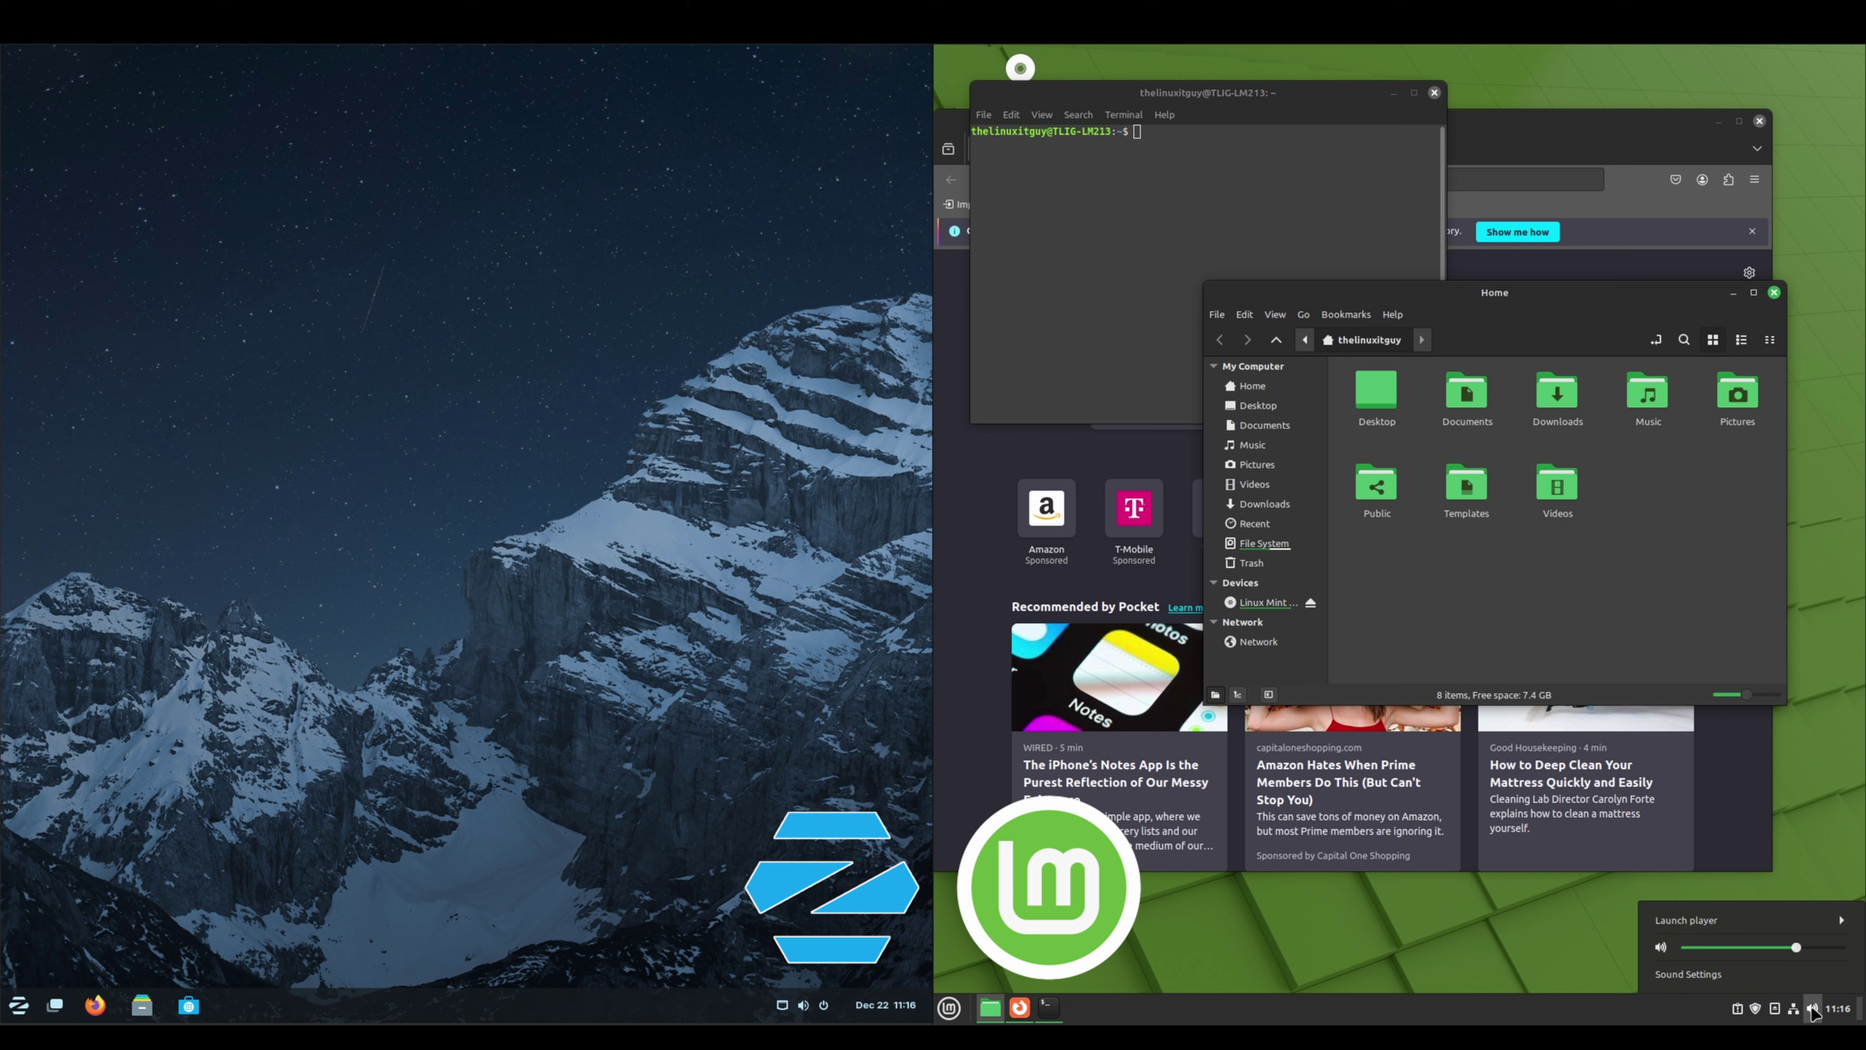
click(1811, 1007)
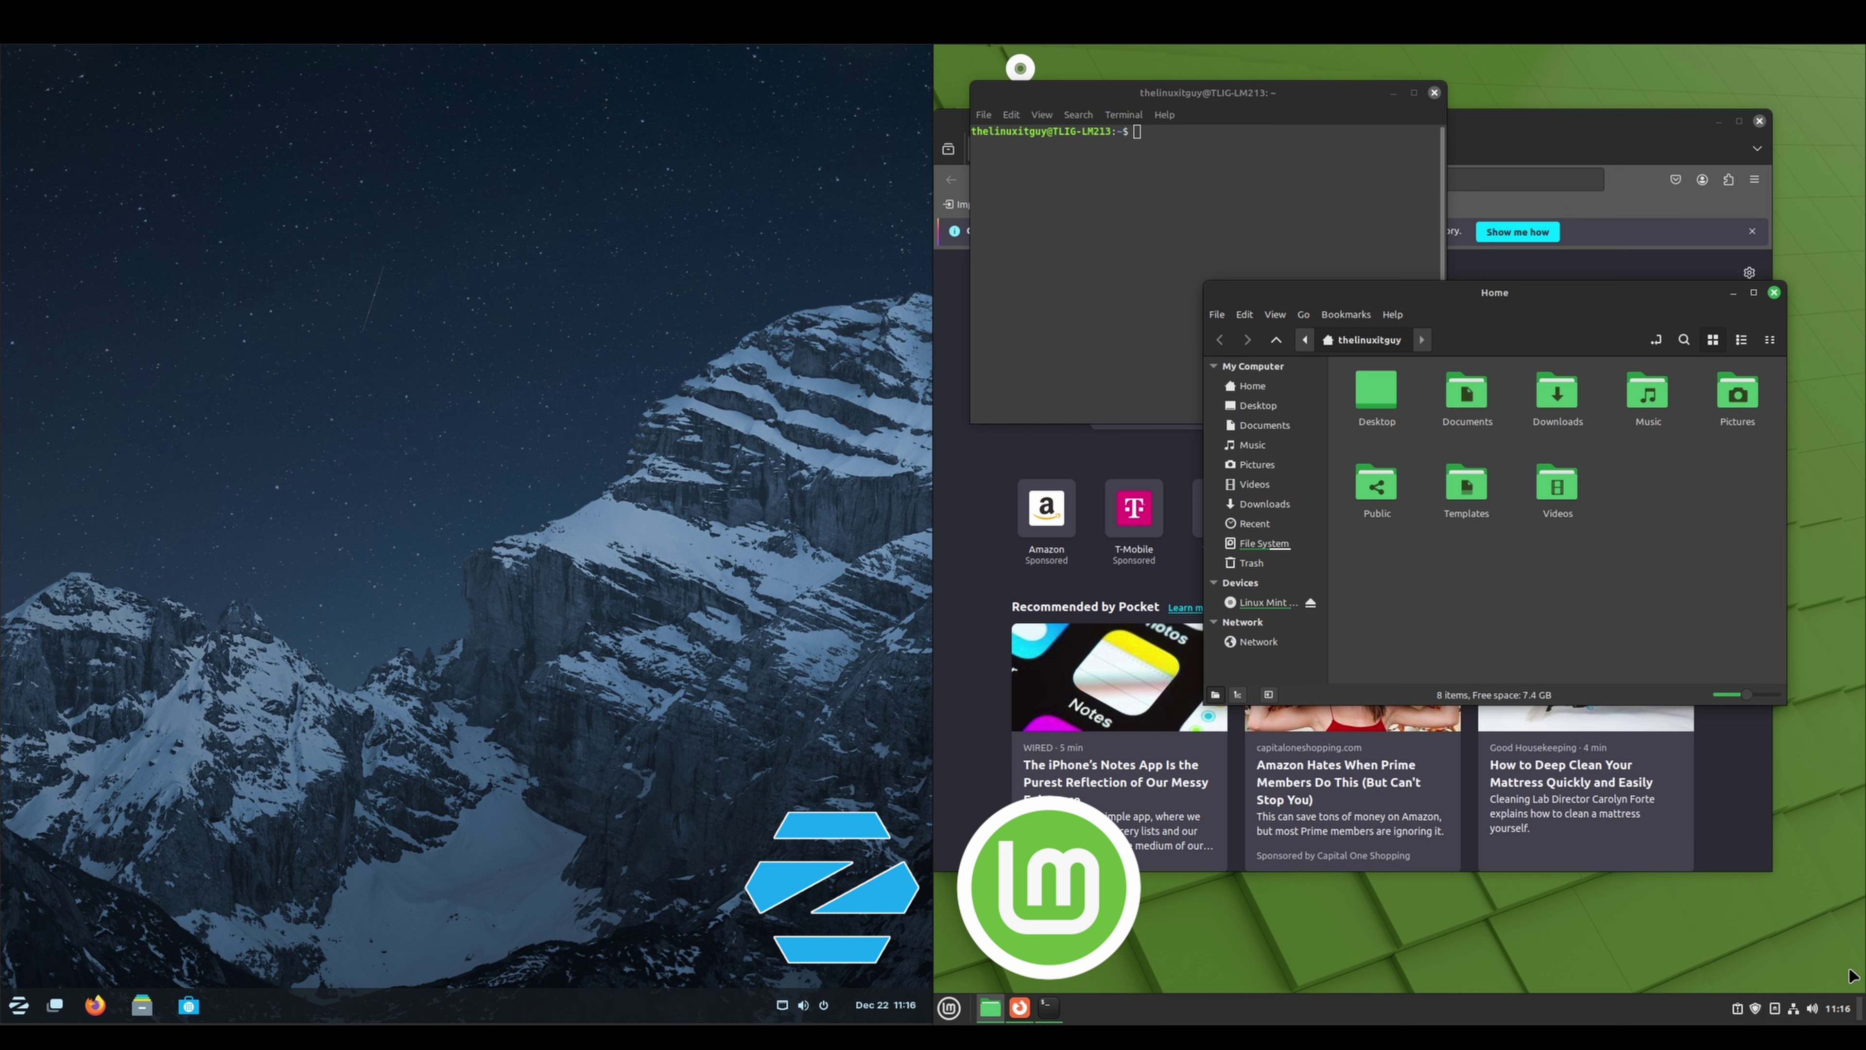
click(1776, 1006)
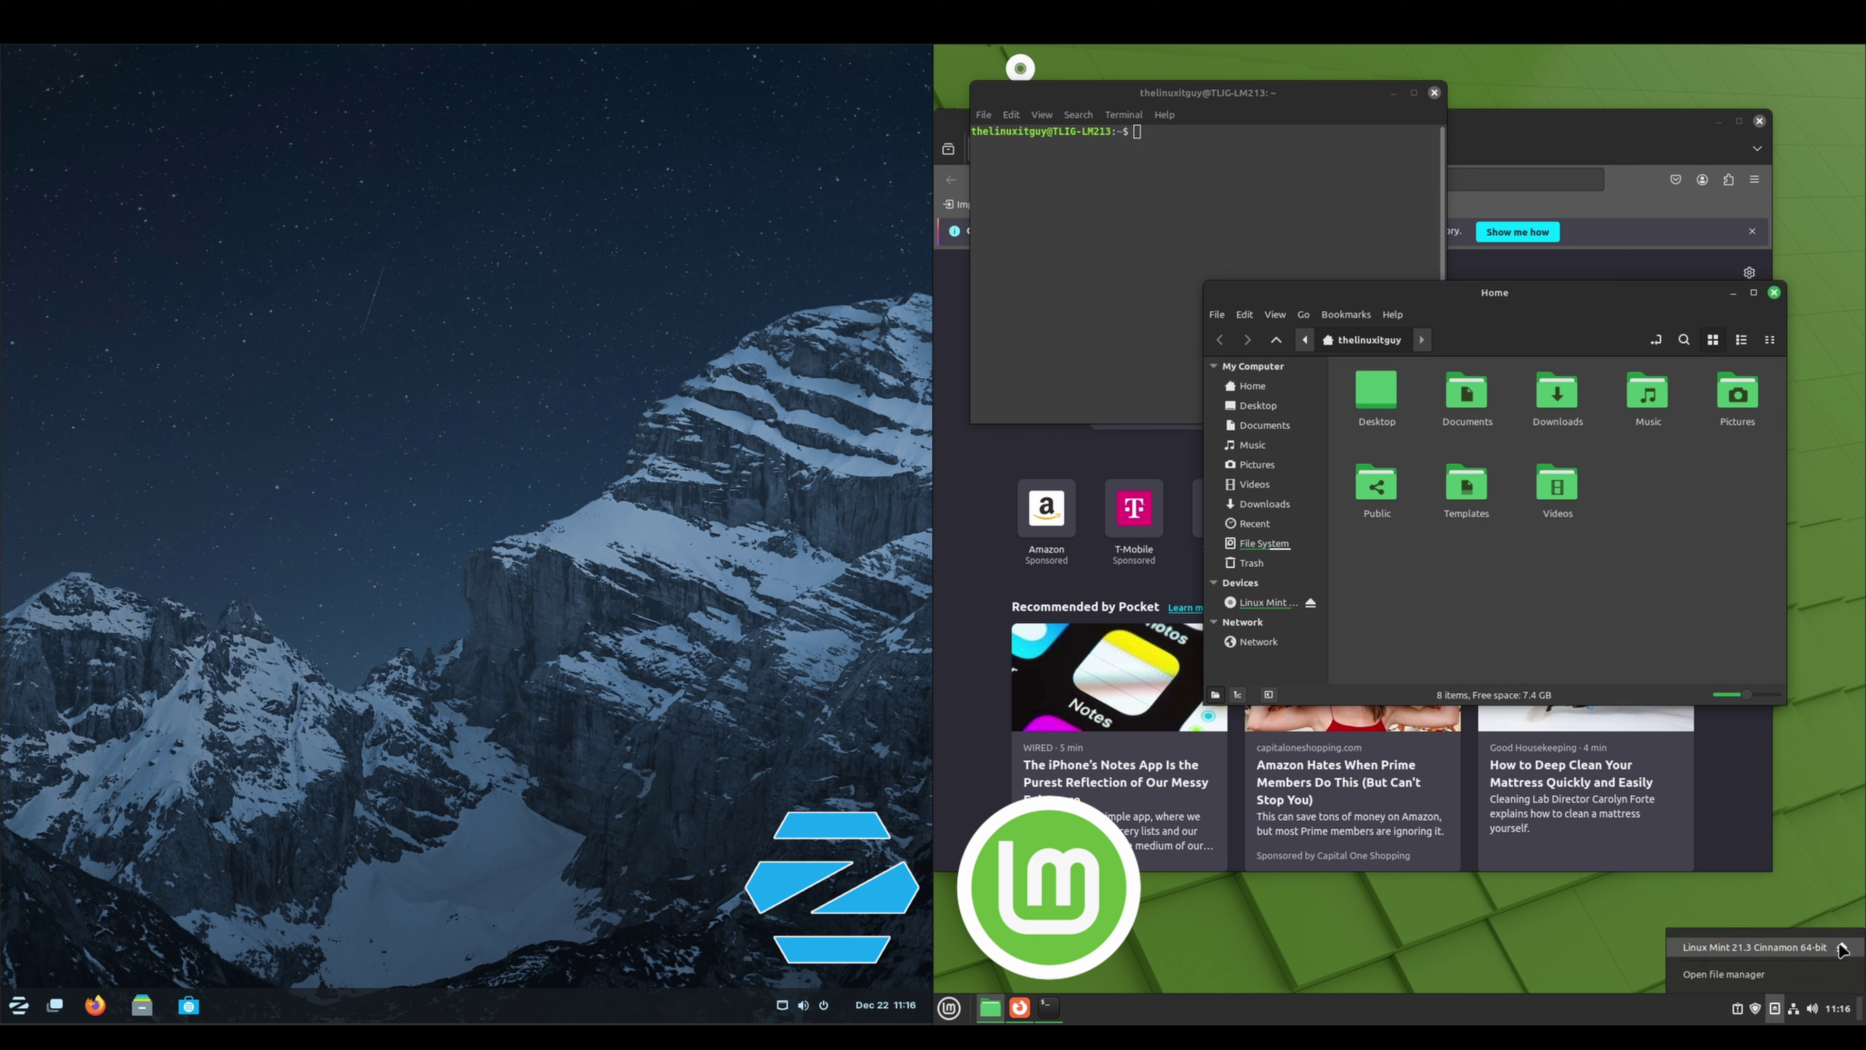
click(1777, 1012)
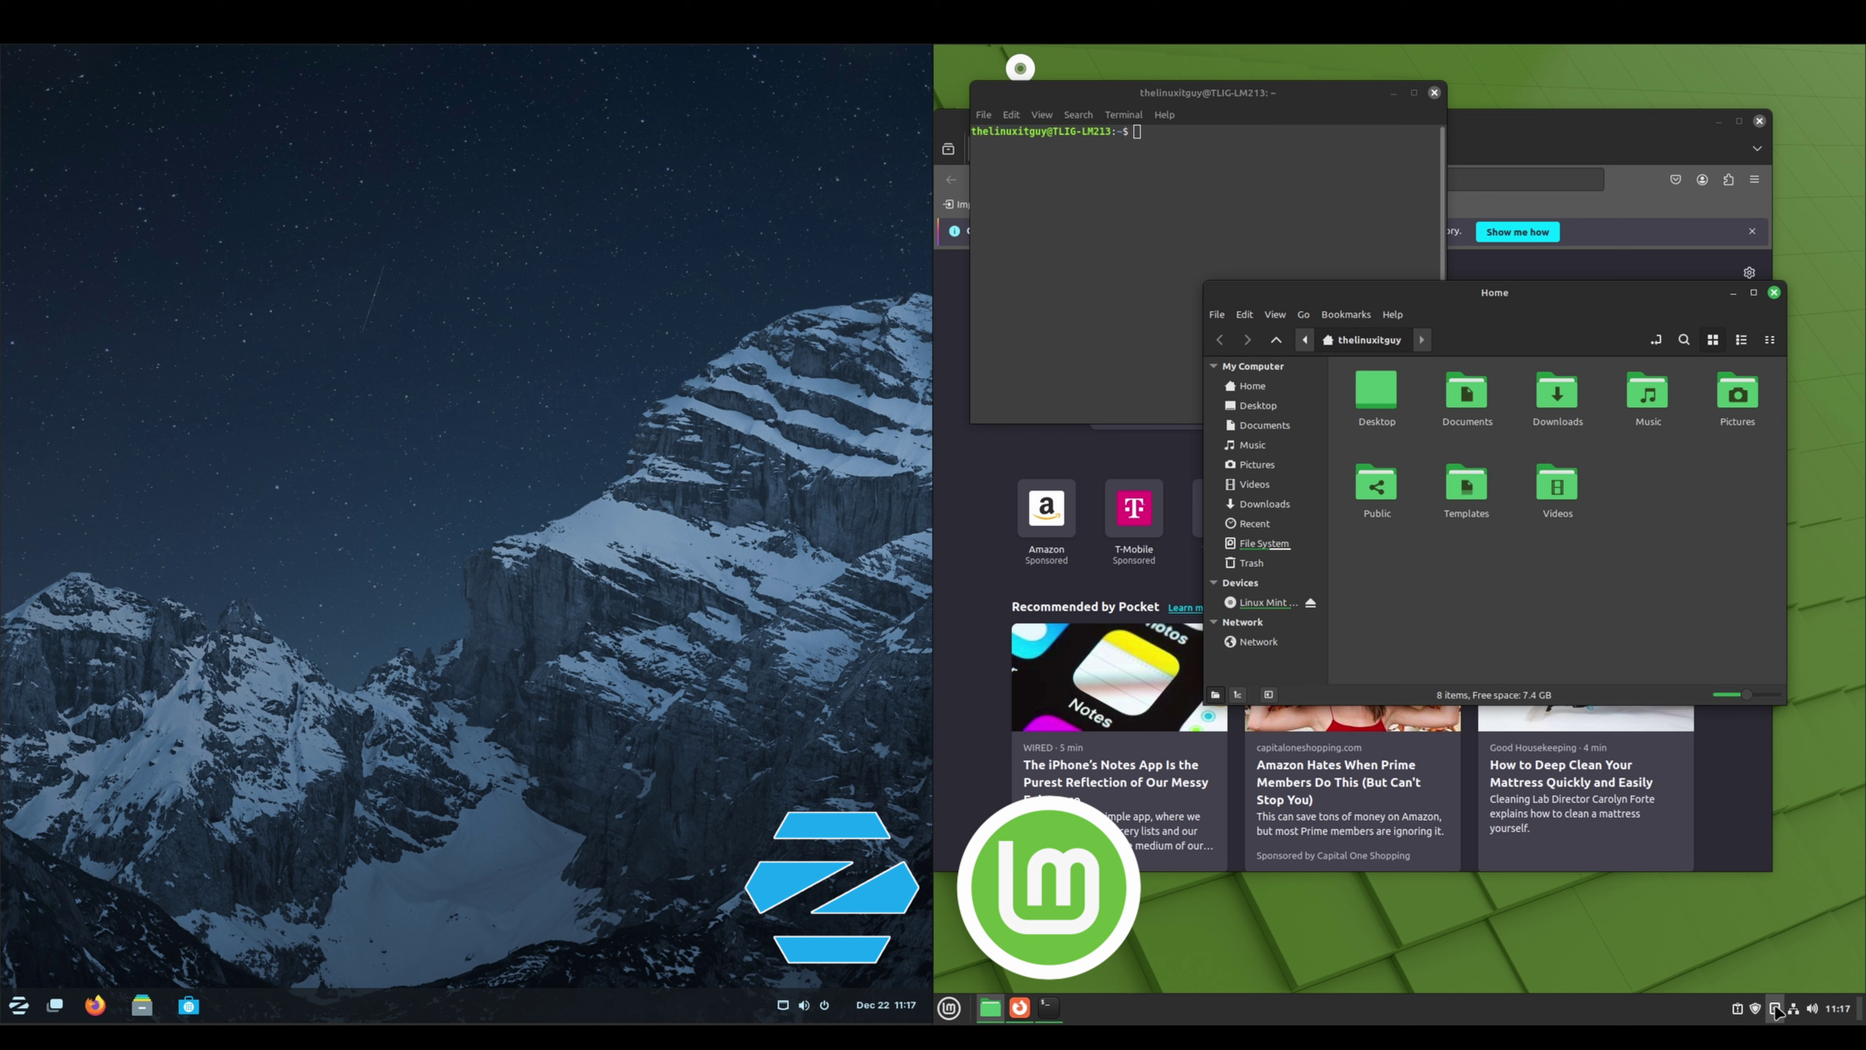
click(1738, 1009)
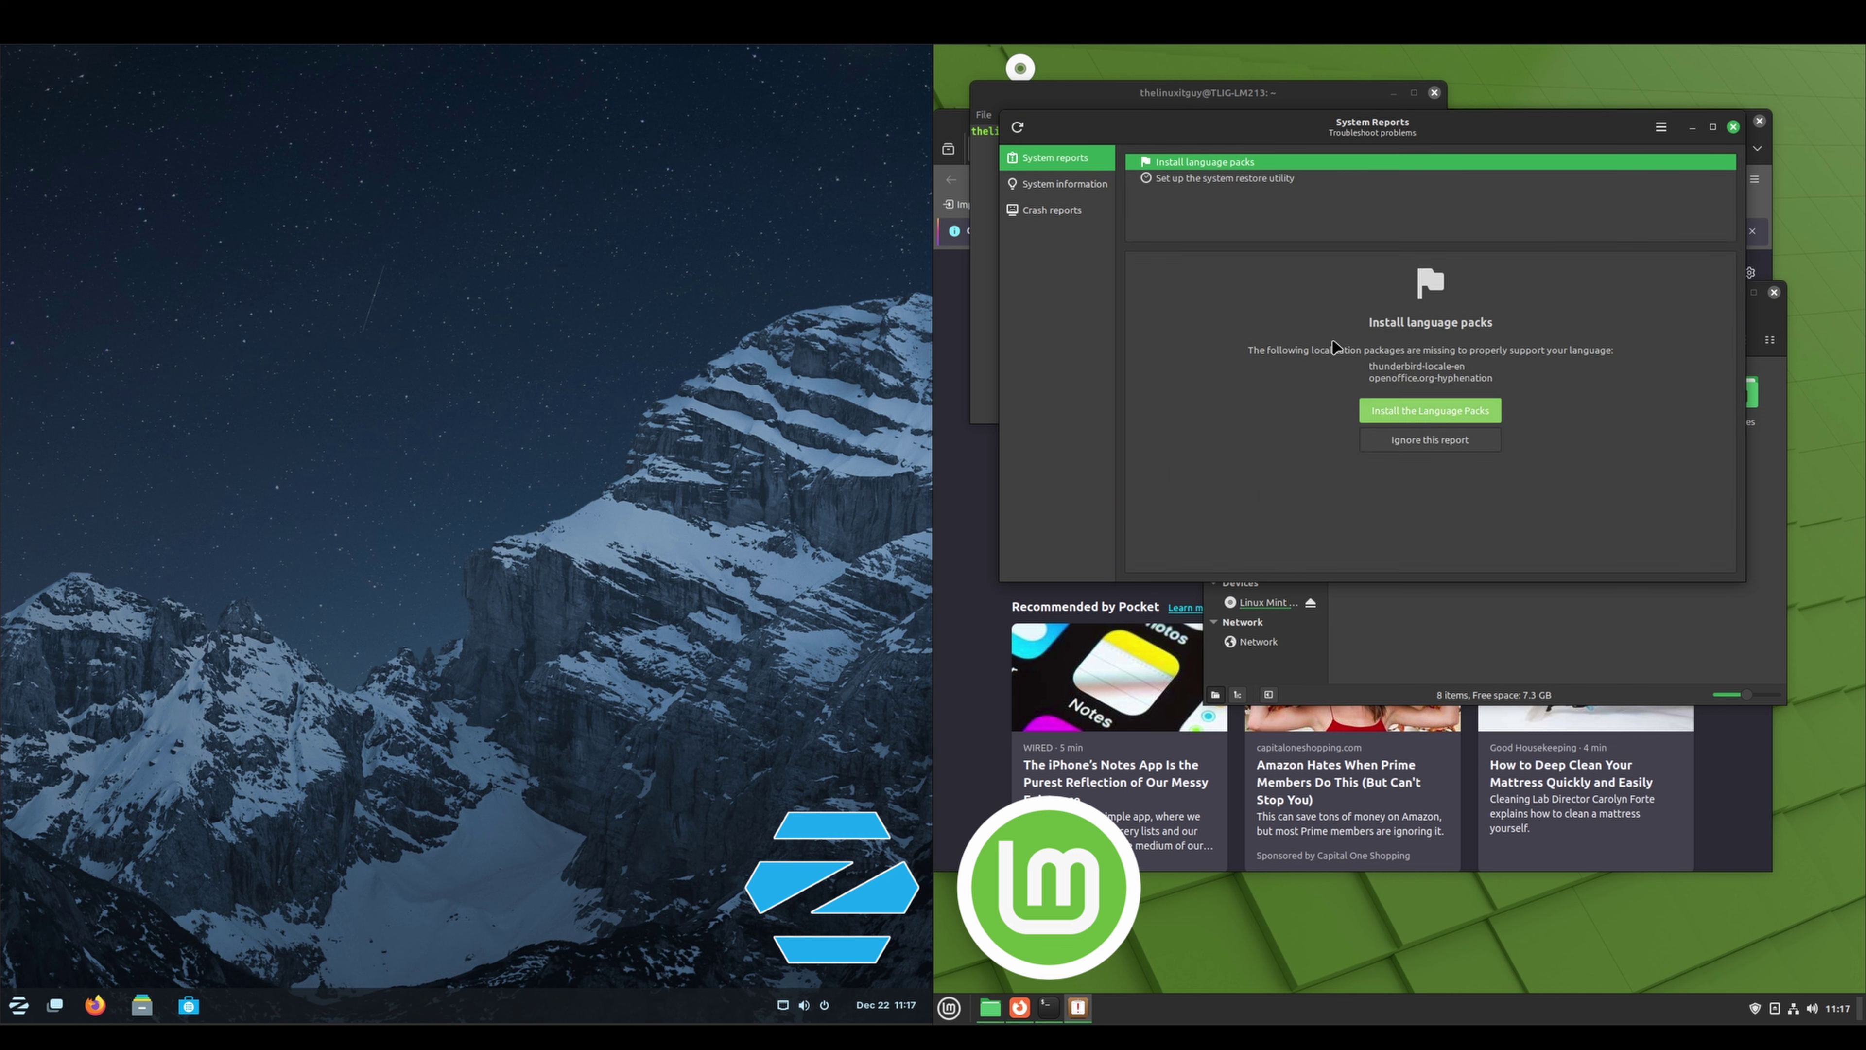
click(1218, 179)
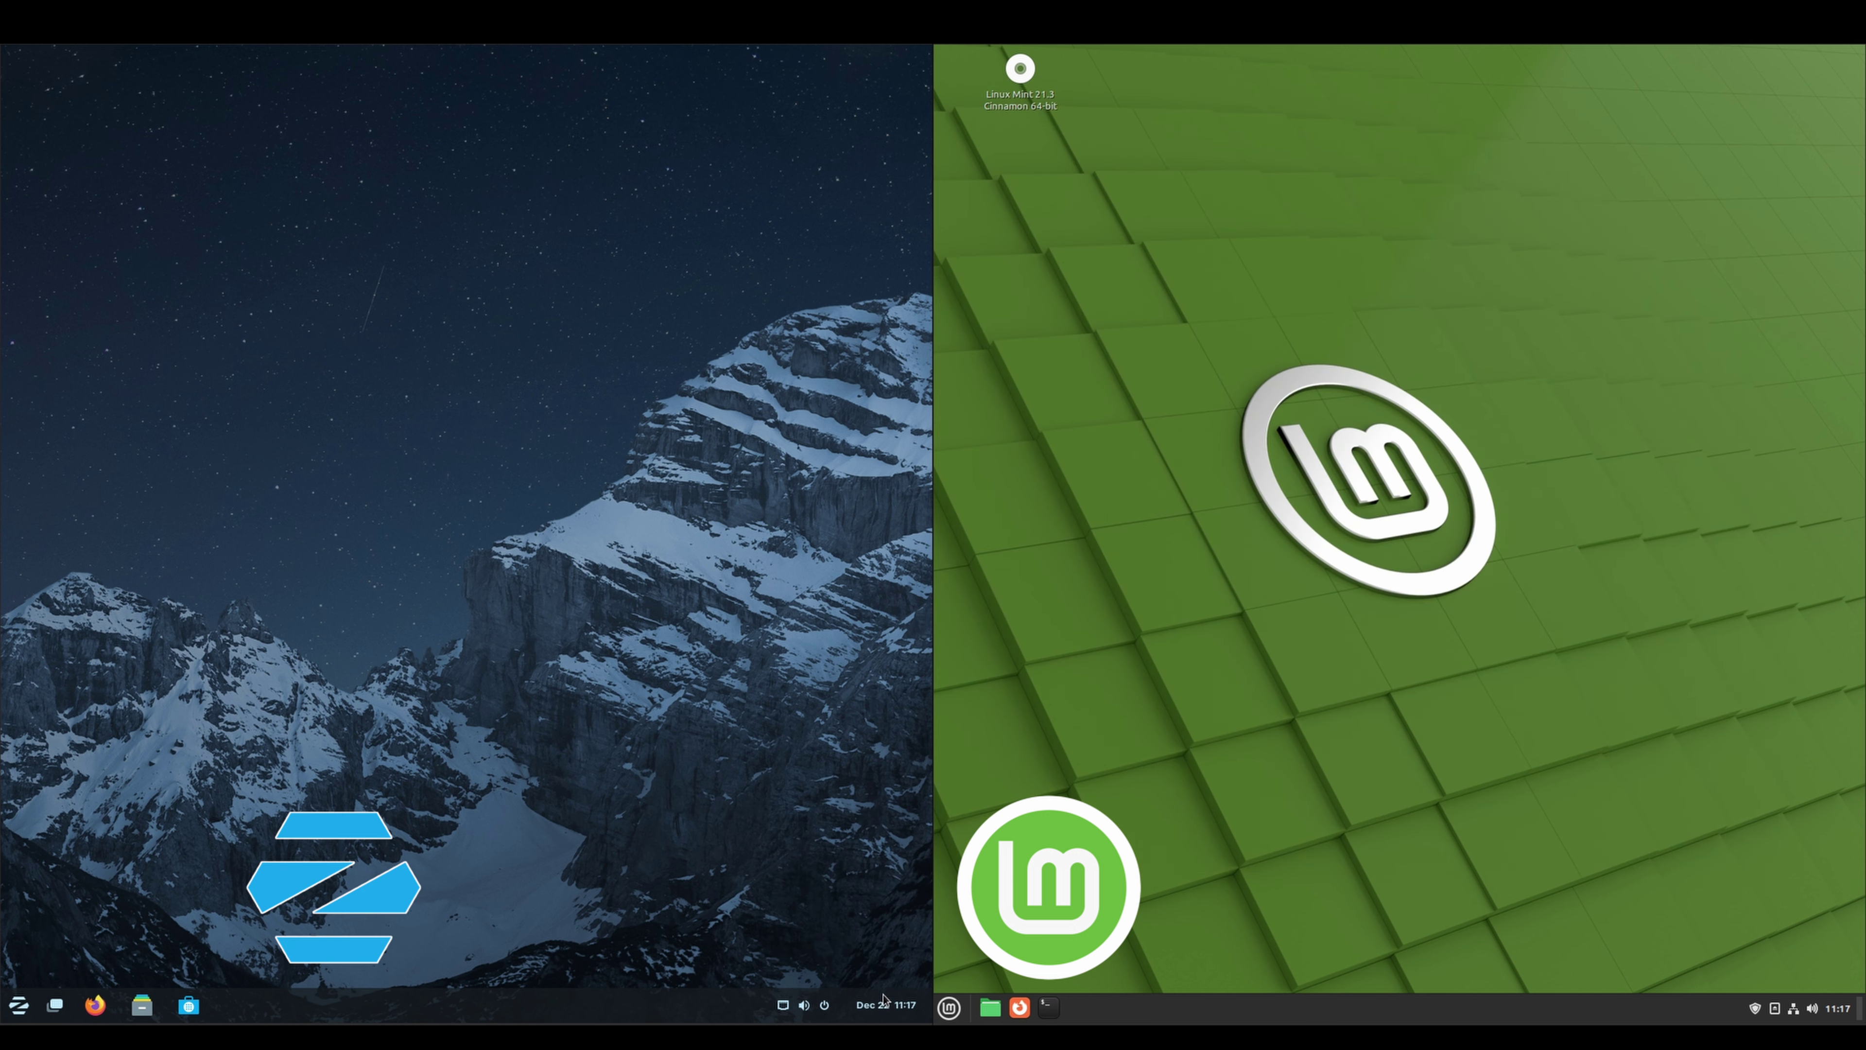
click(903, 1007)
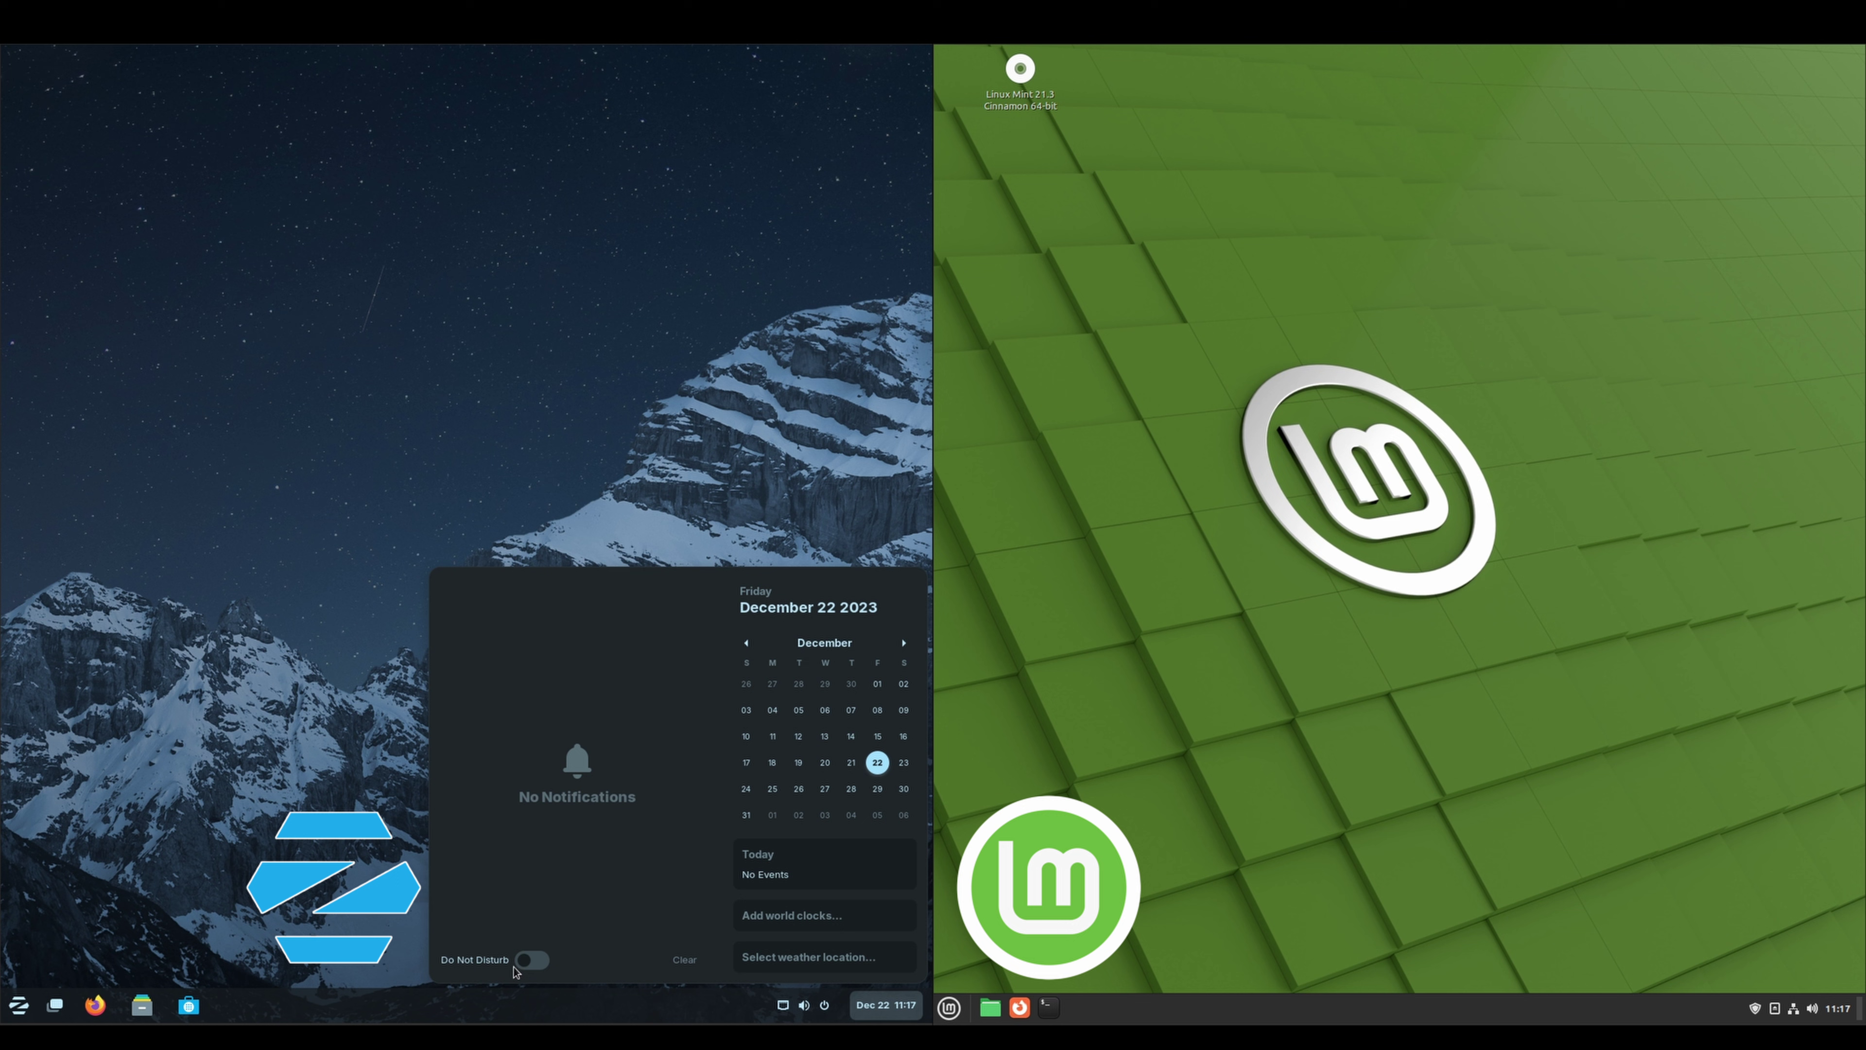
click(822, 1007)
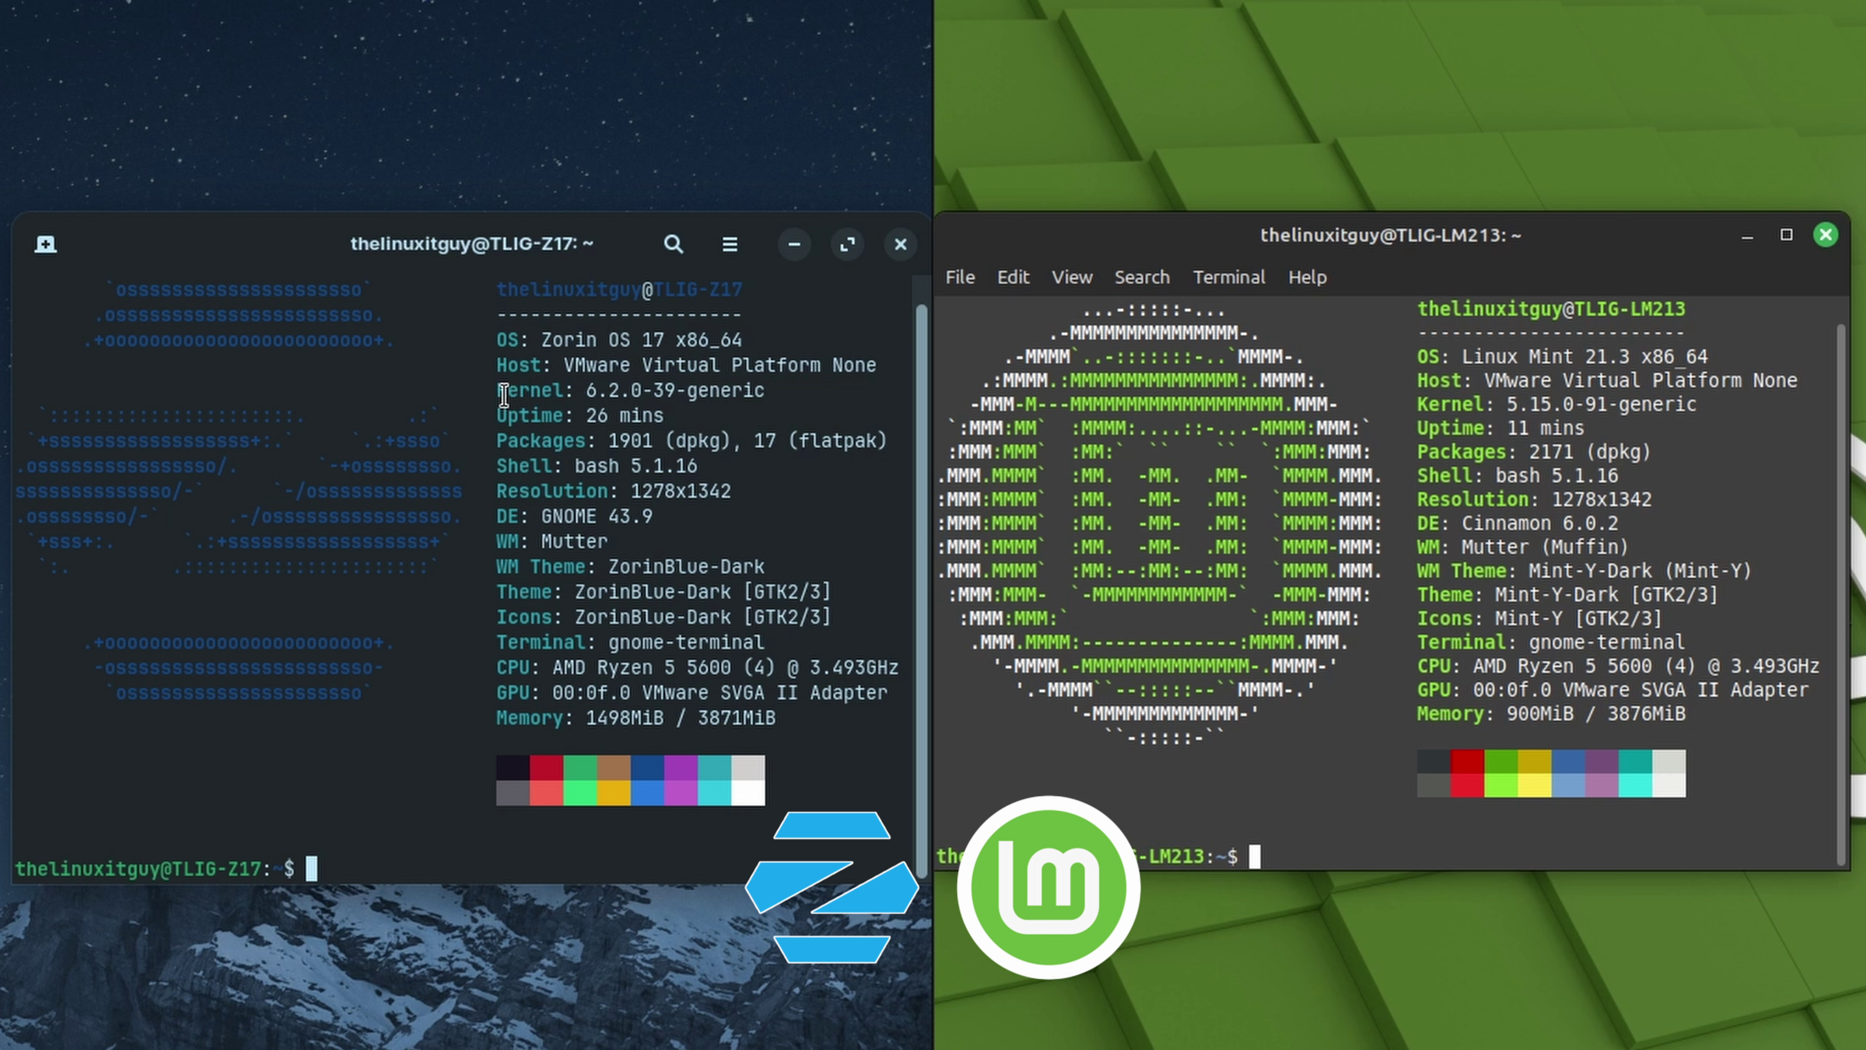
Highlight the kernel versions (6.2 vs 5.15) and package counts in both neofetch outputs
drag(499, 391, 621, 390)
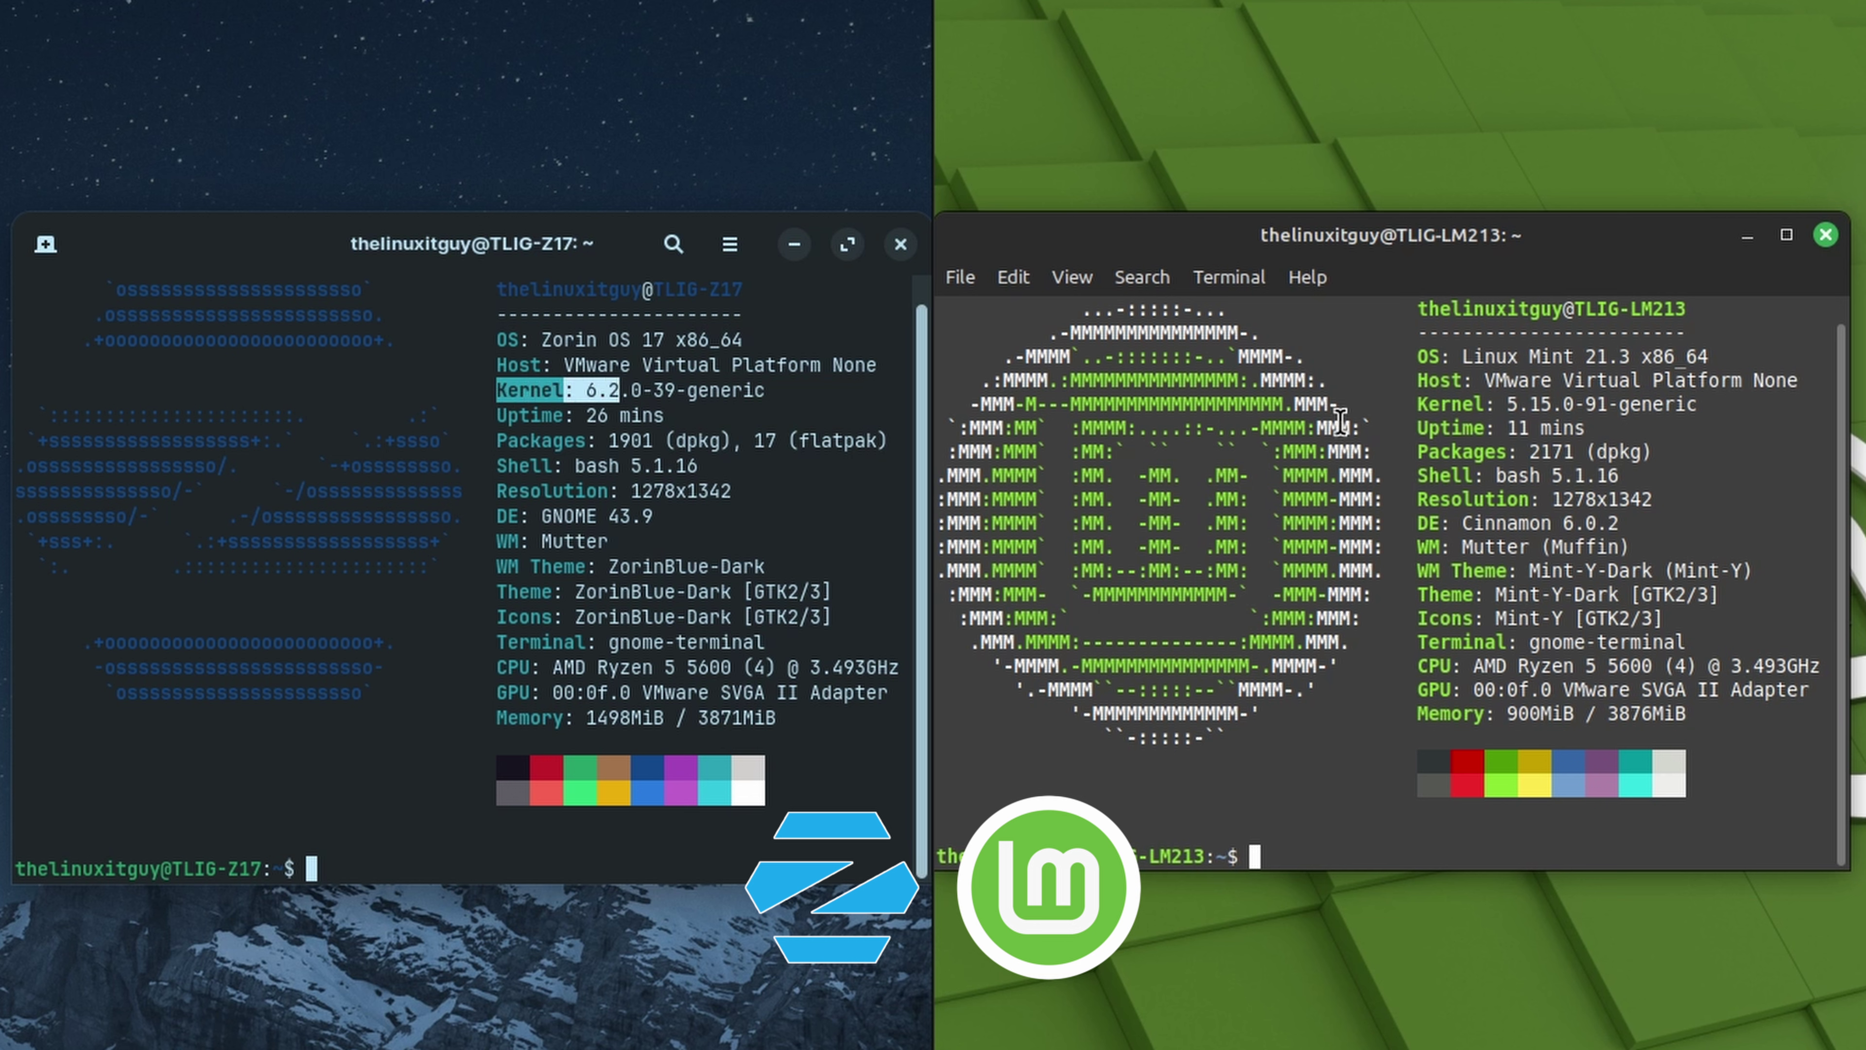
drag(1420, 405, 1556, 404)
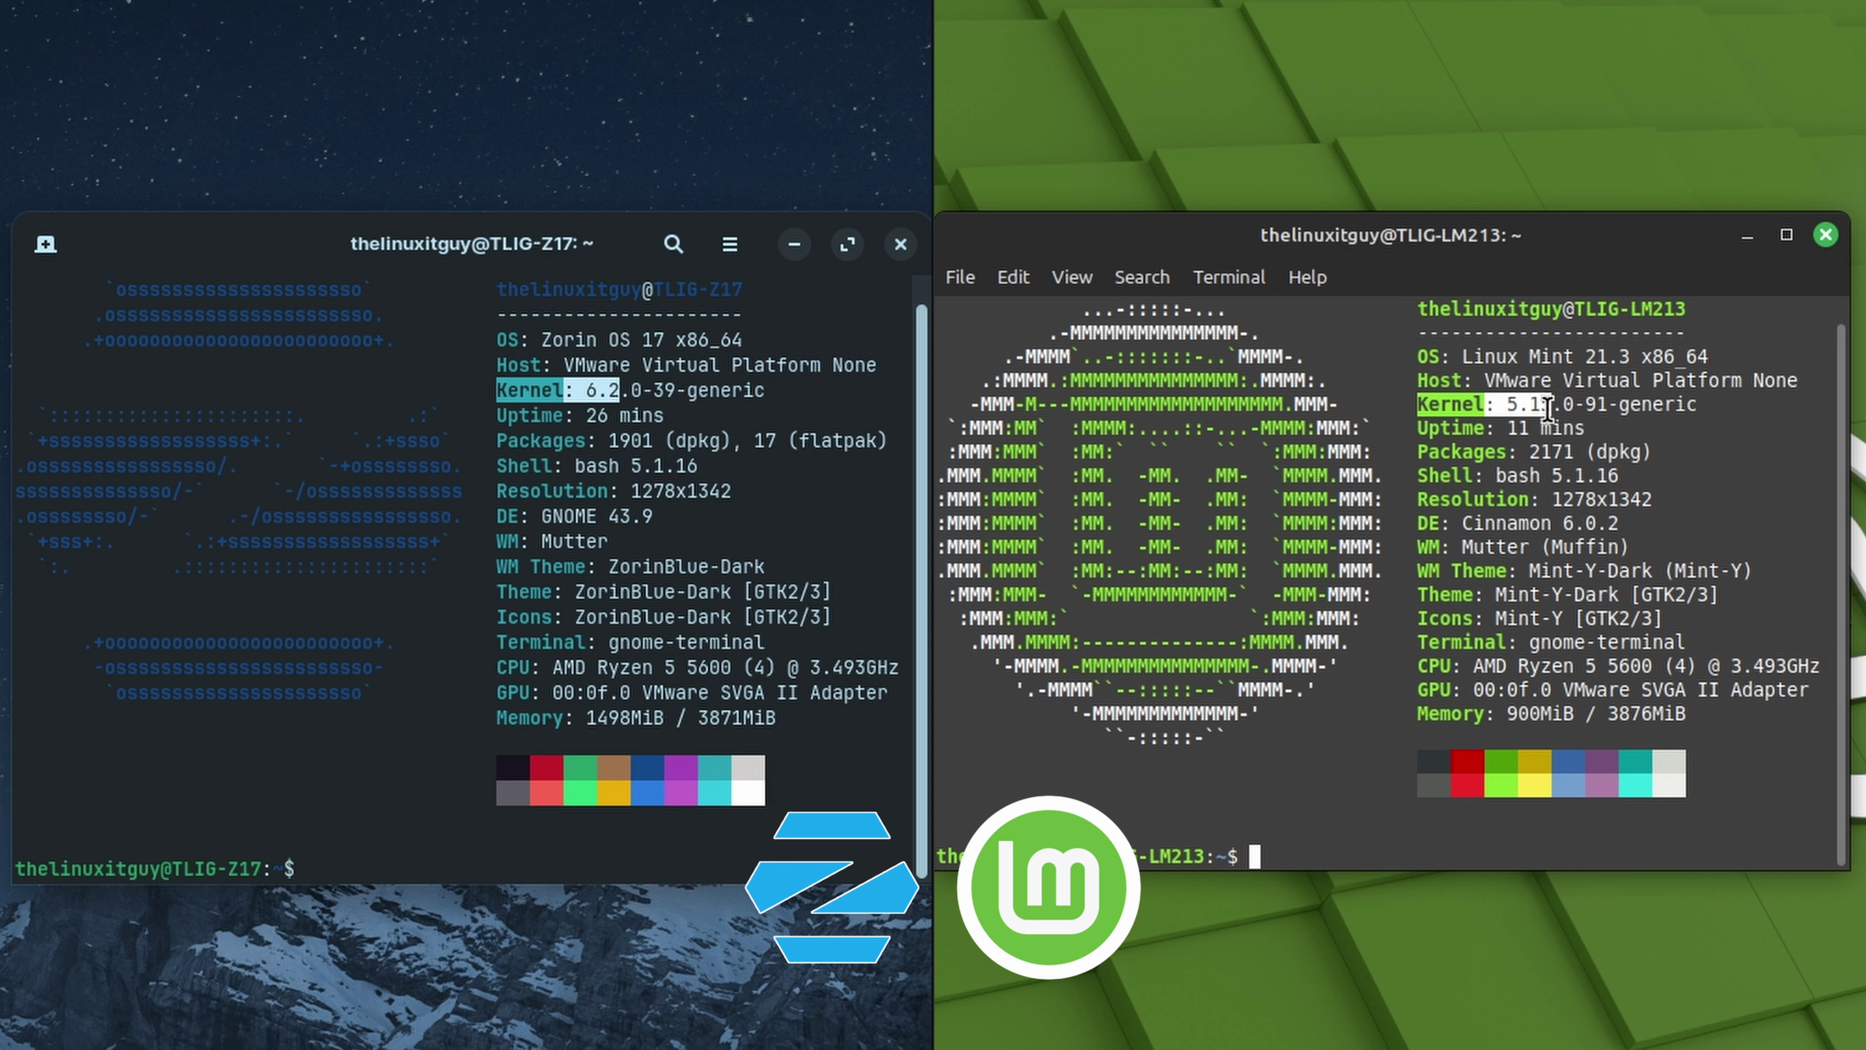
click(601, 450)
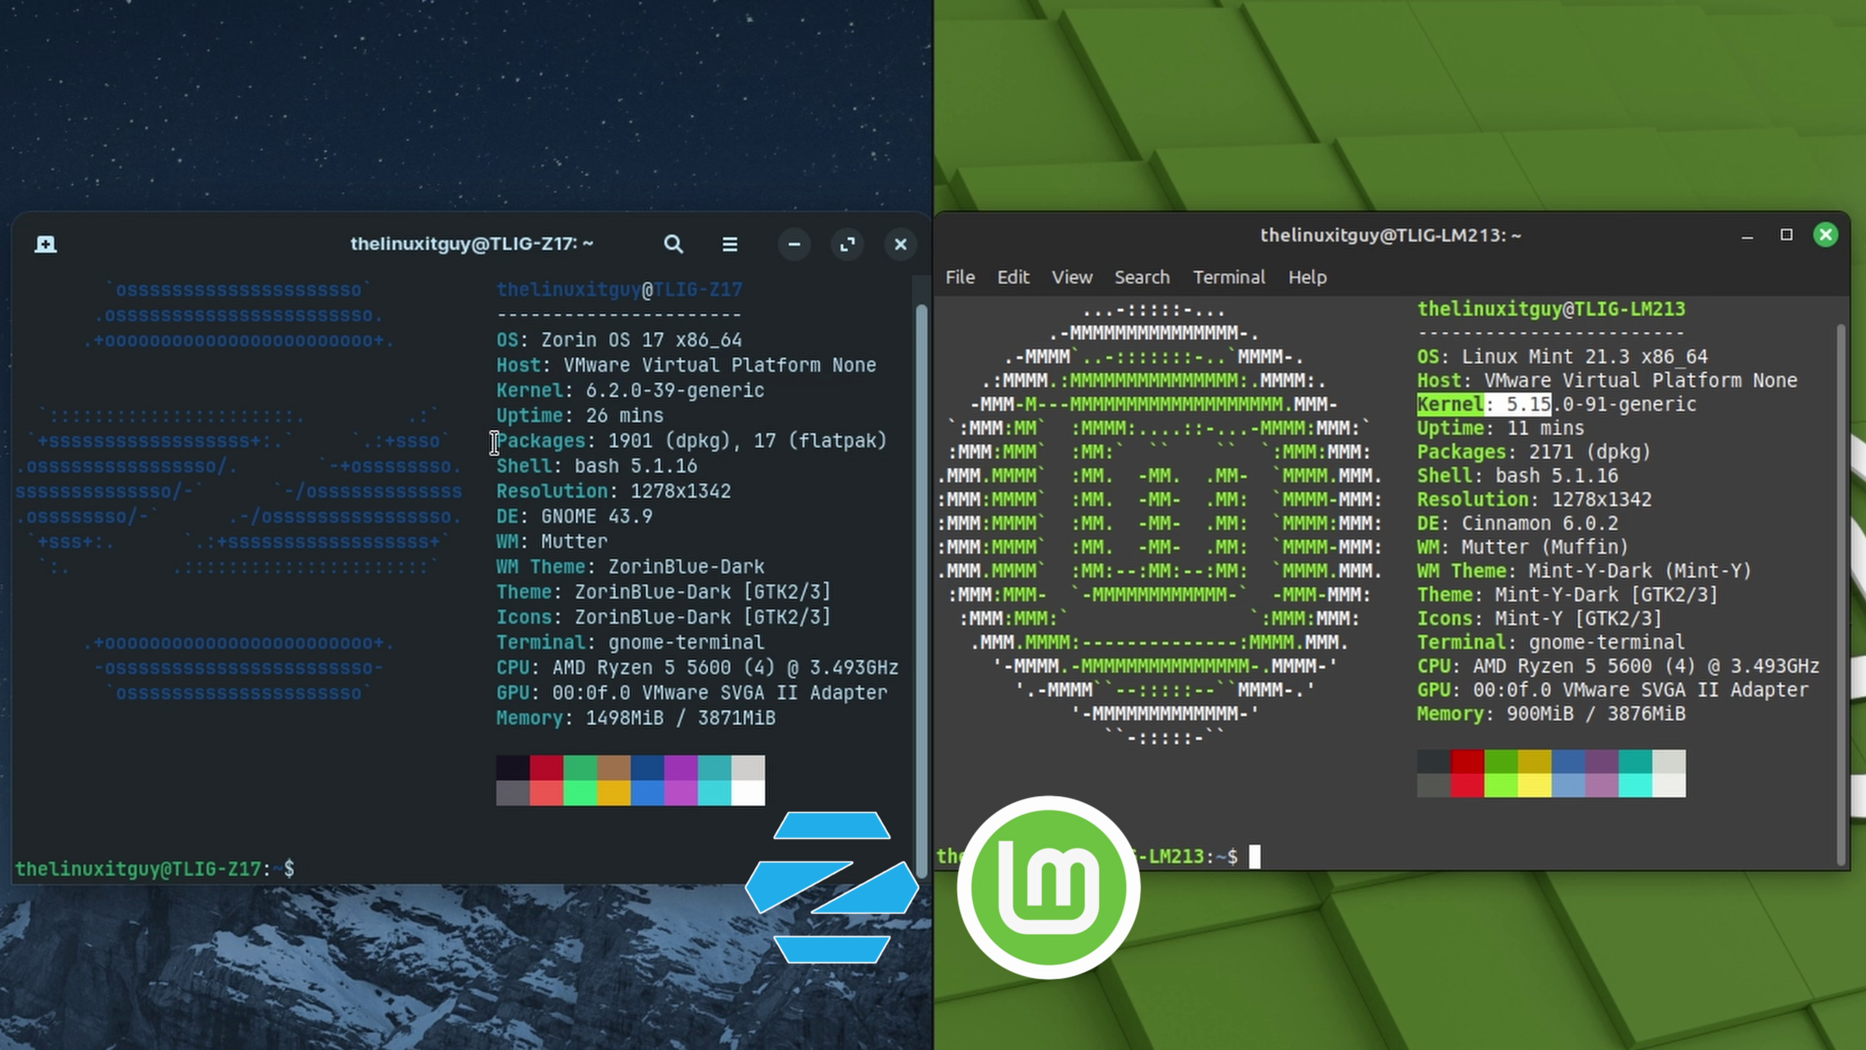
drag(494, 443, 897, 449)
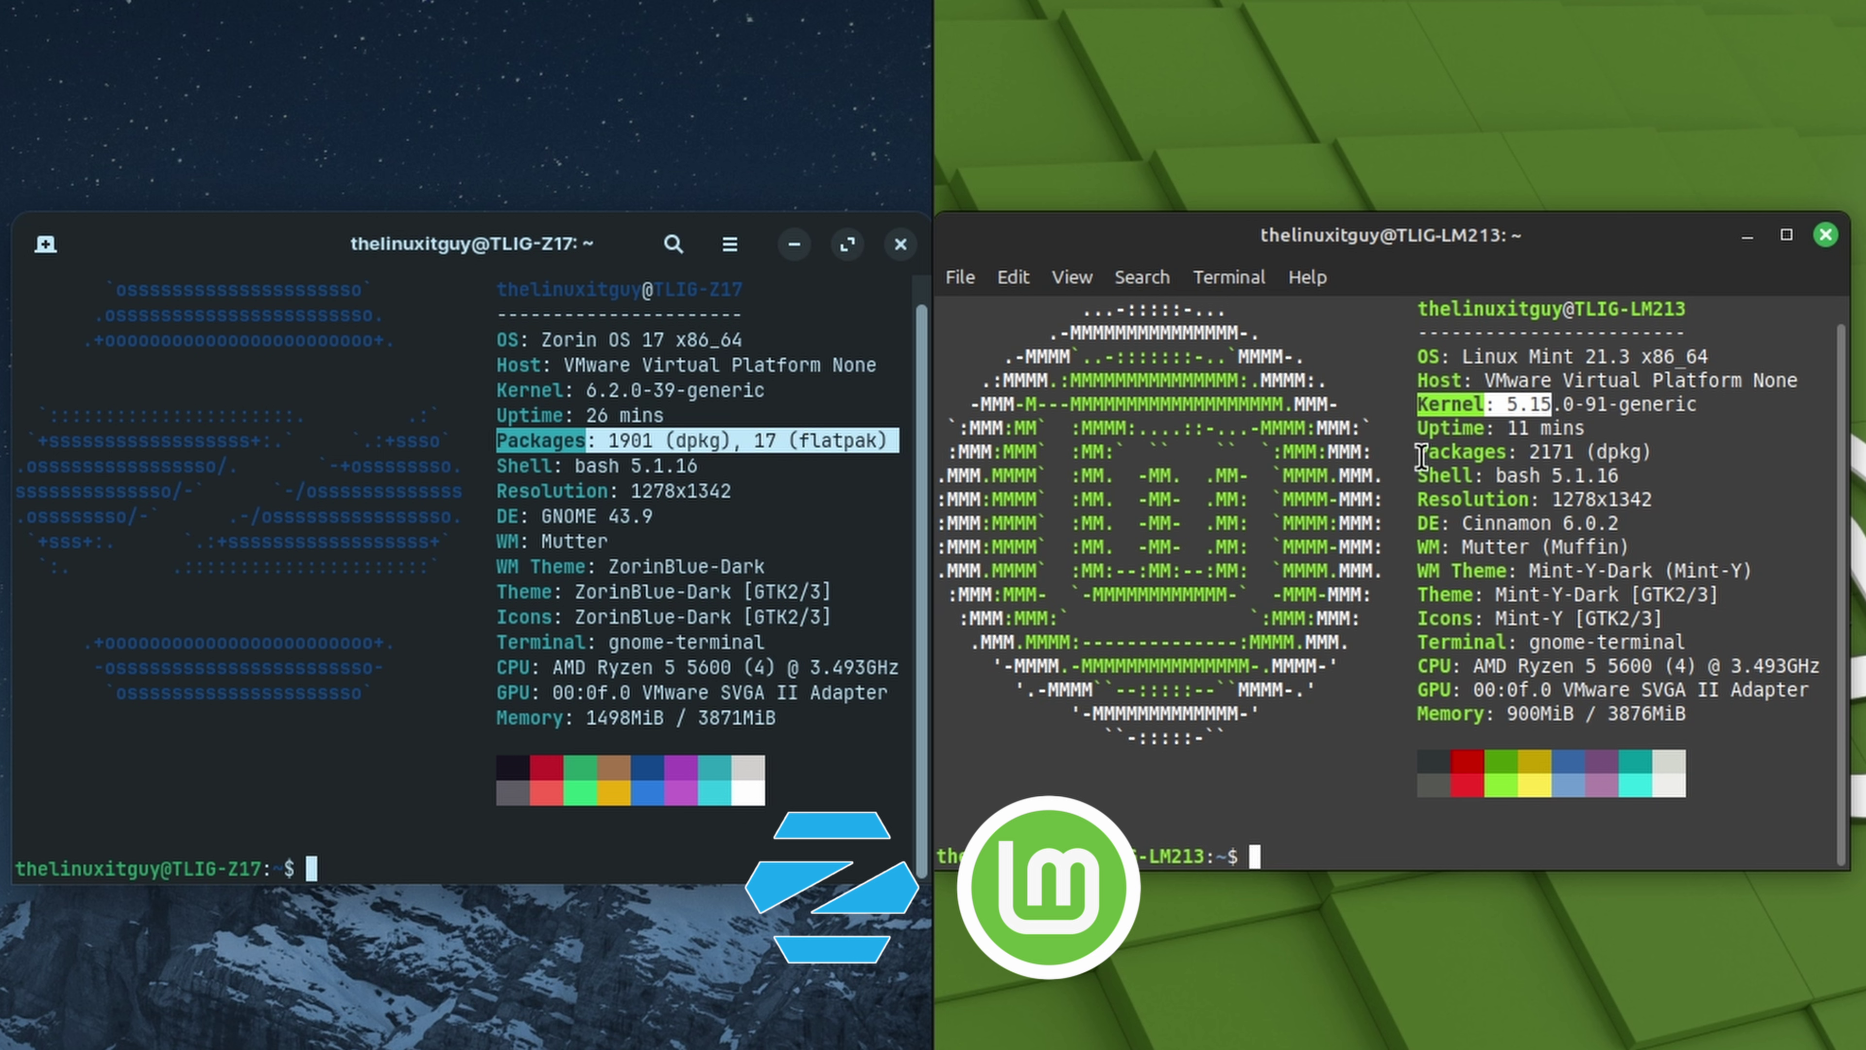
click(1550, 462)
drag(1662, 454, 1416, 454)
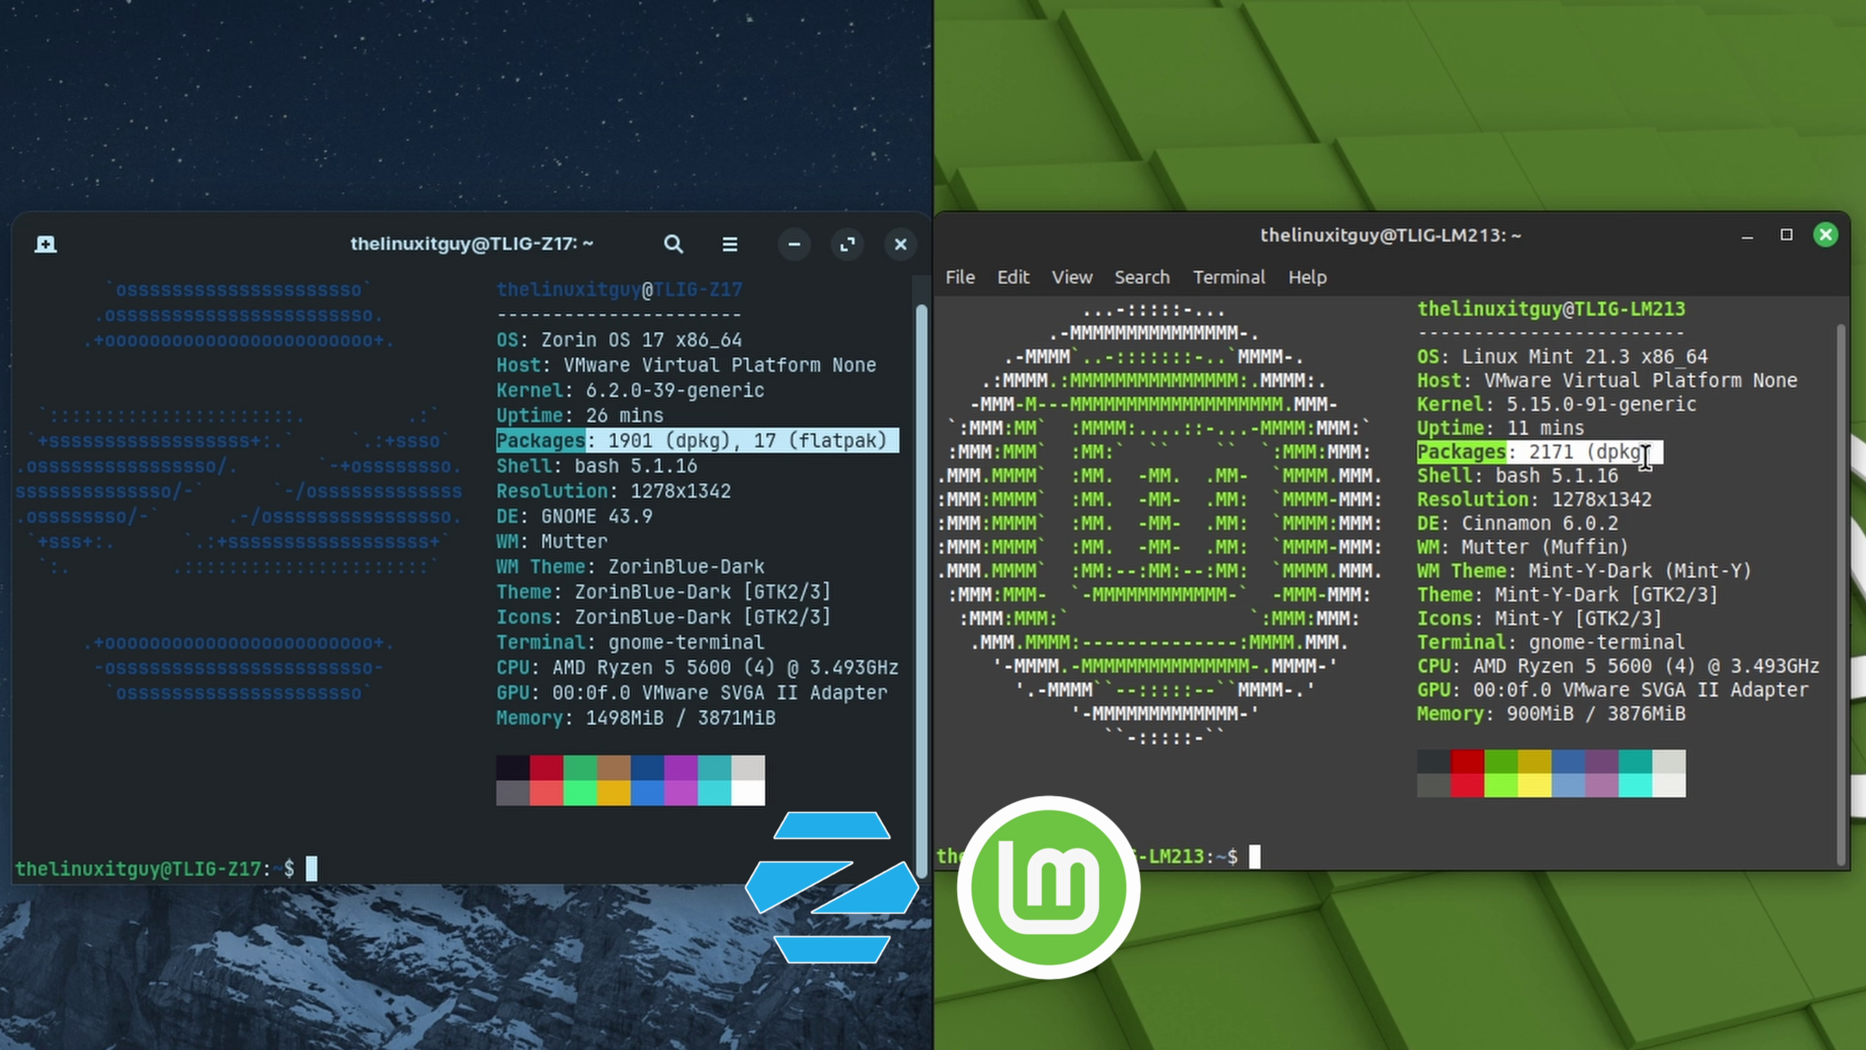
Highlight the desktop environments (GNOME 43.9, Cinnamon 6.0.2) and Mint's memory usage line
click(738, 474)
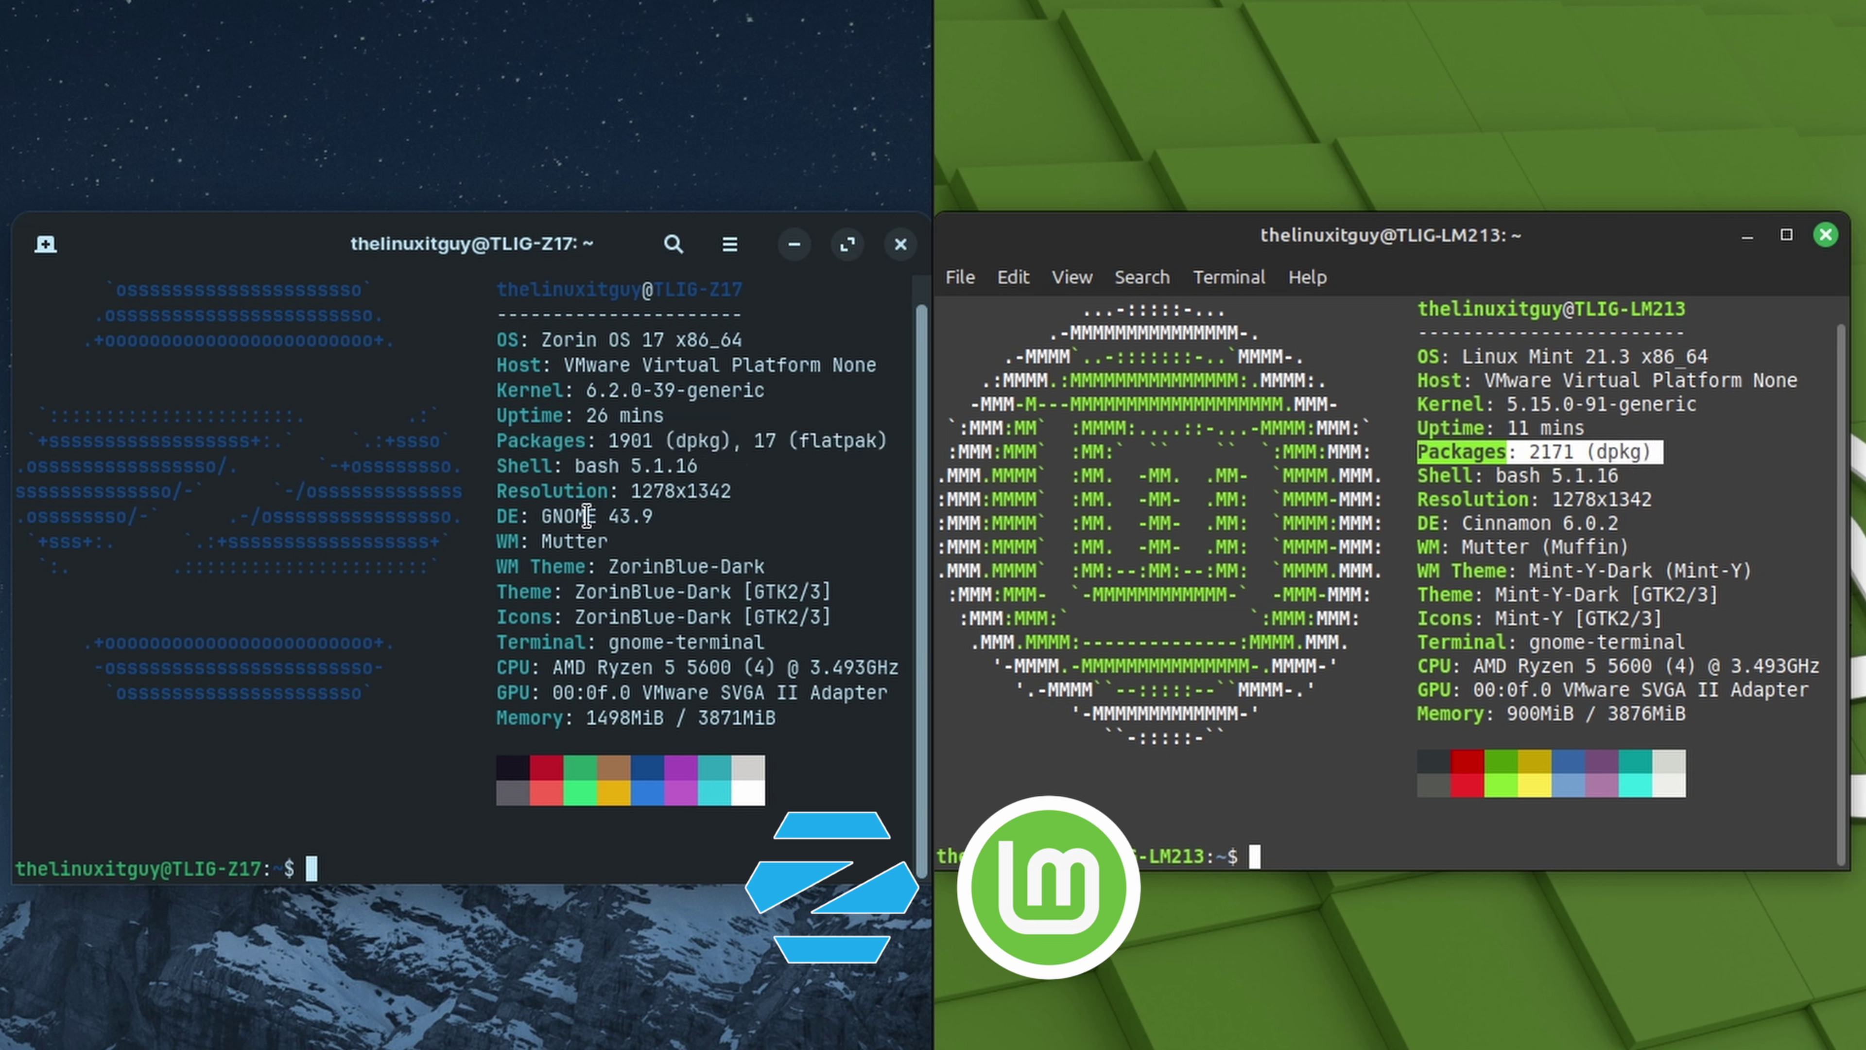
drag(497, 516, 653, 518)
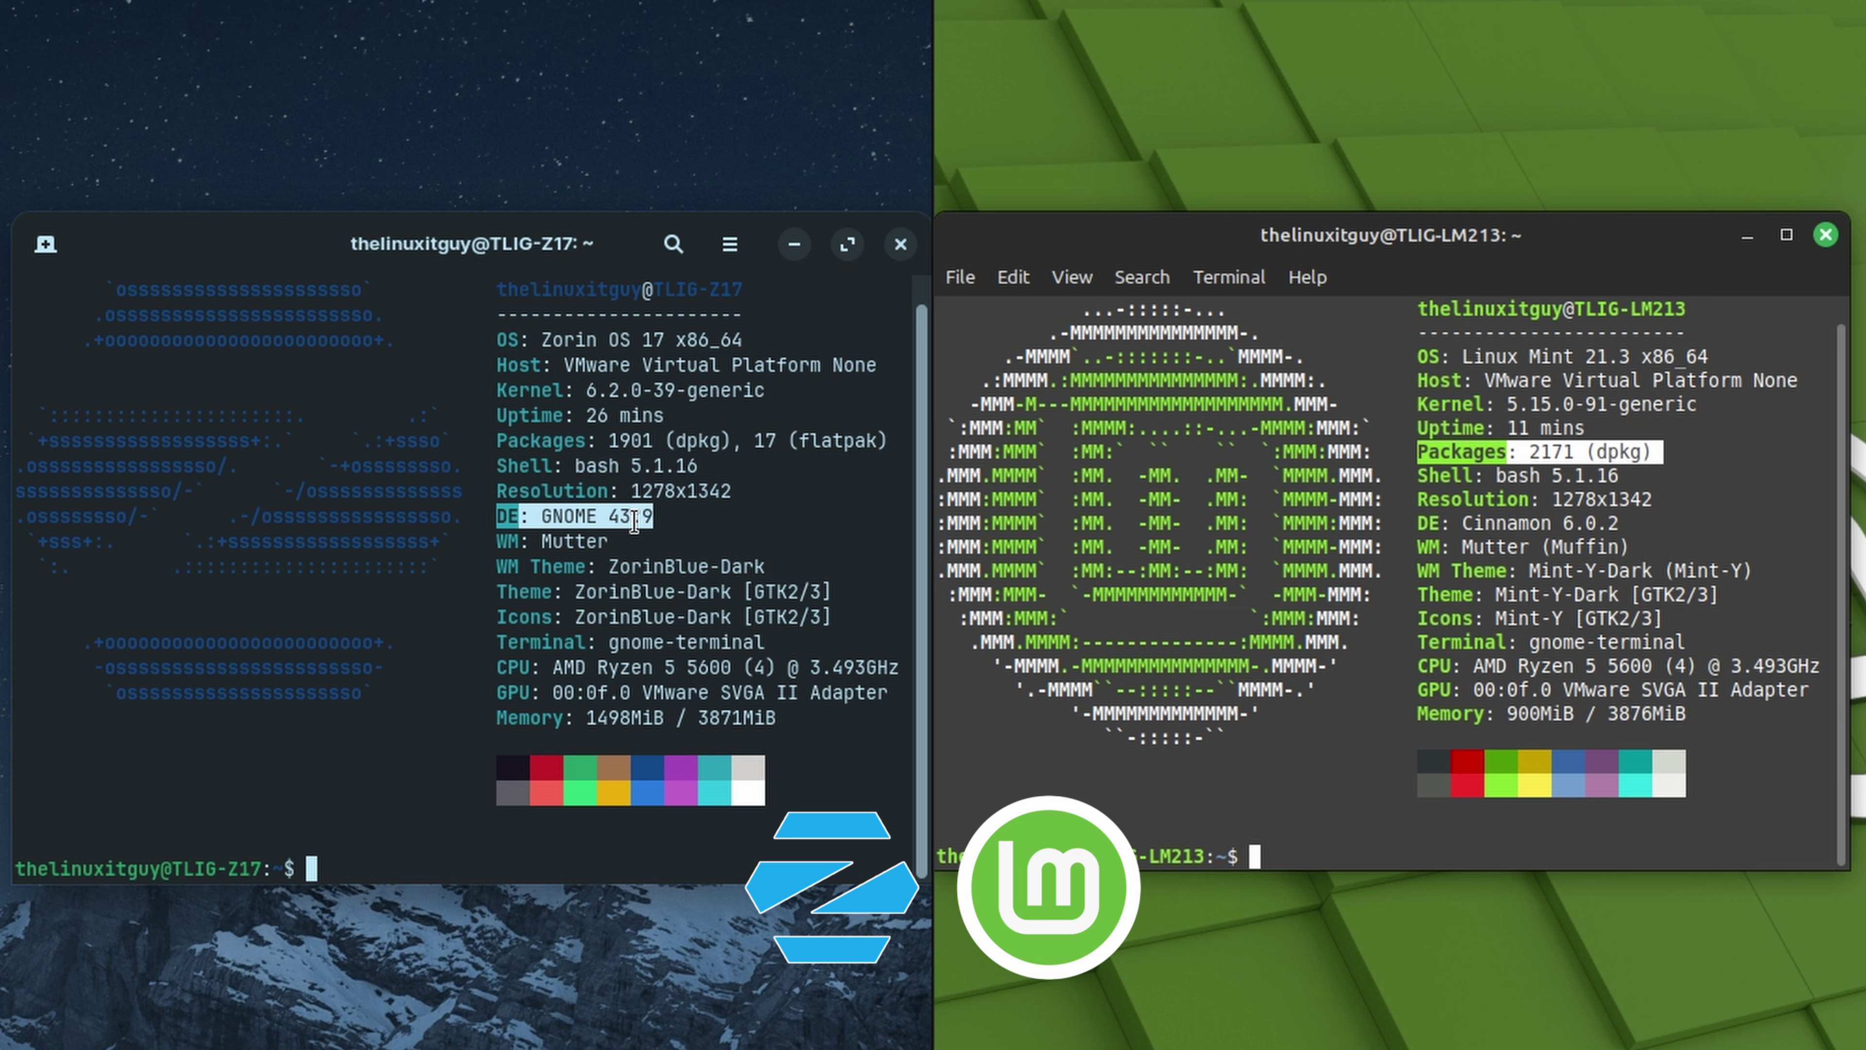
click(1472, 523)
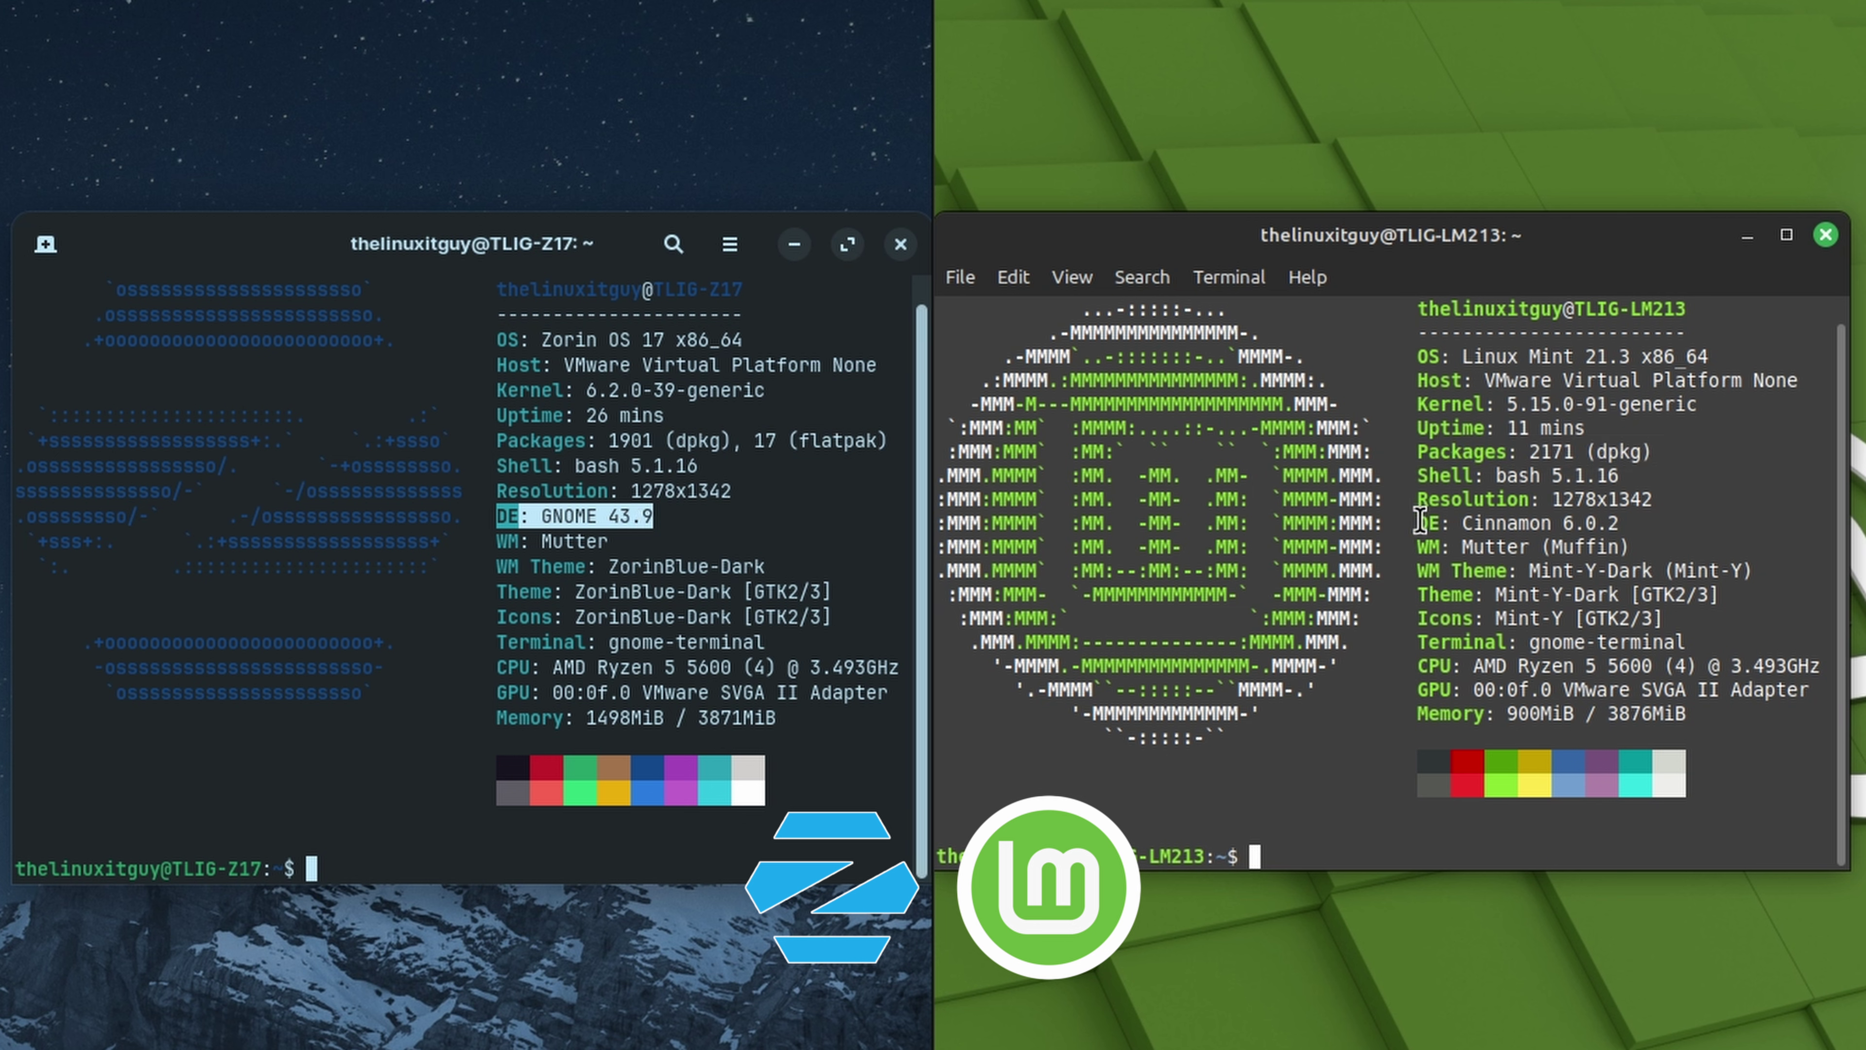
drag(1419, 522, 1644, 525)
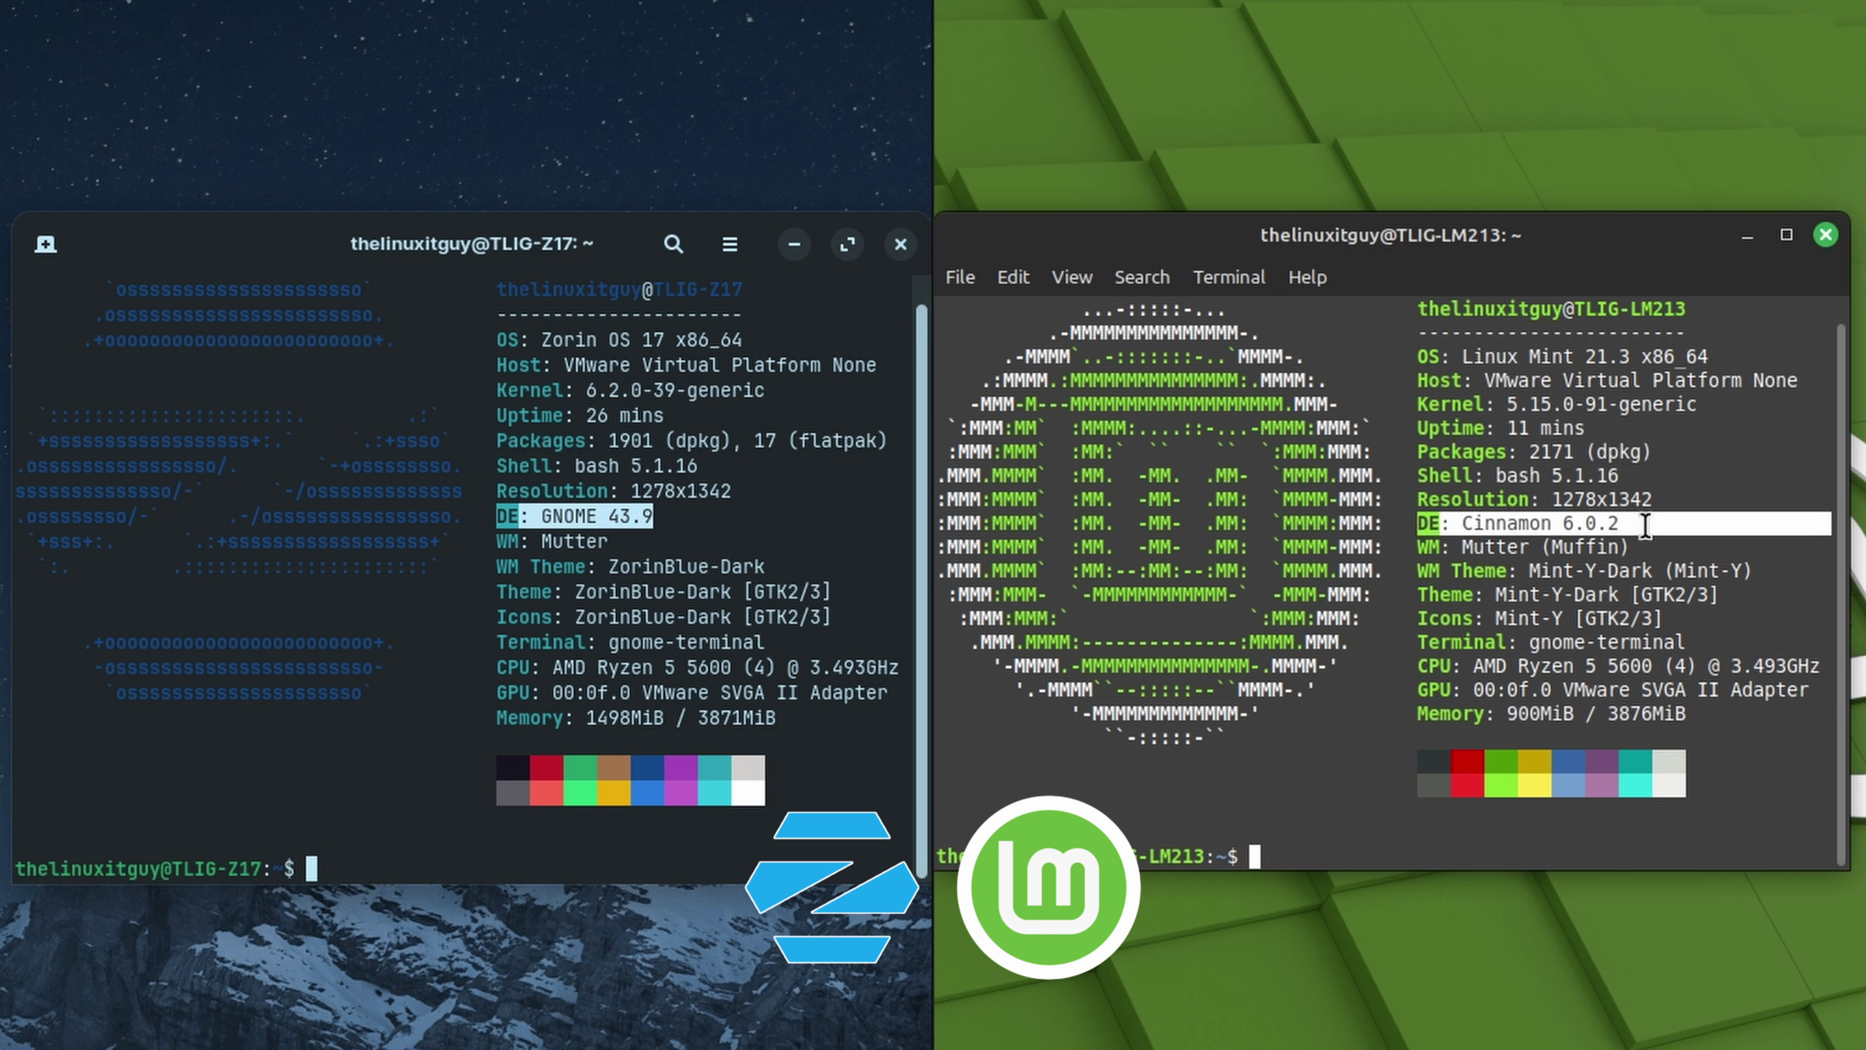
click(747, 541)
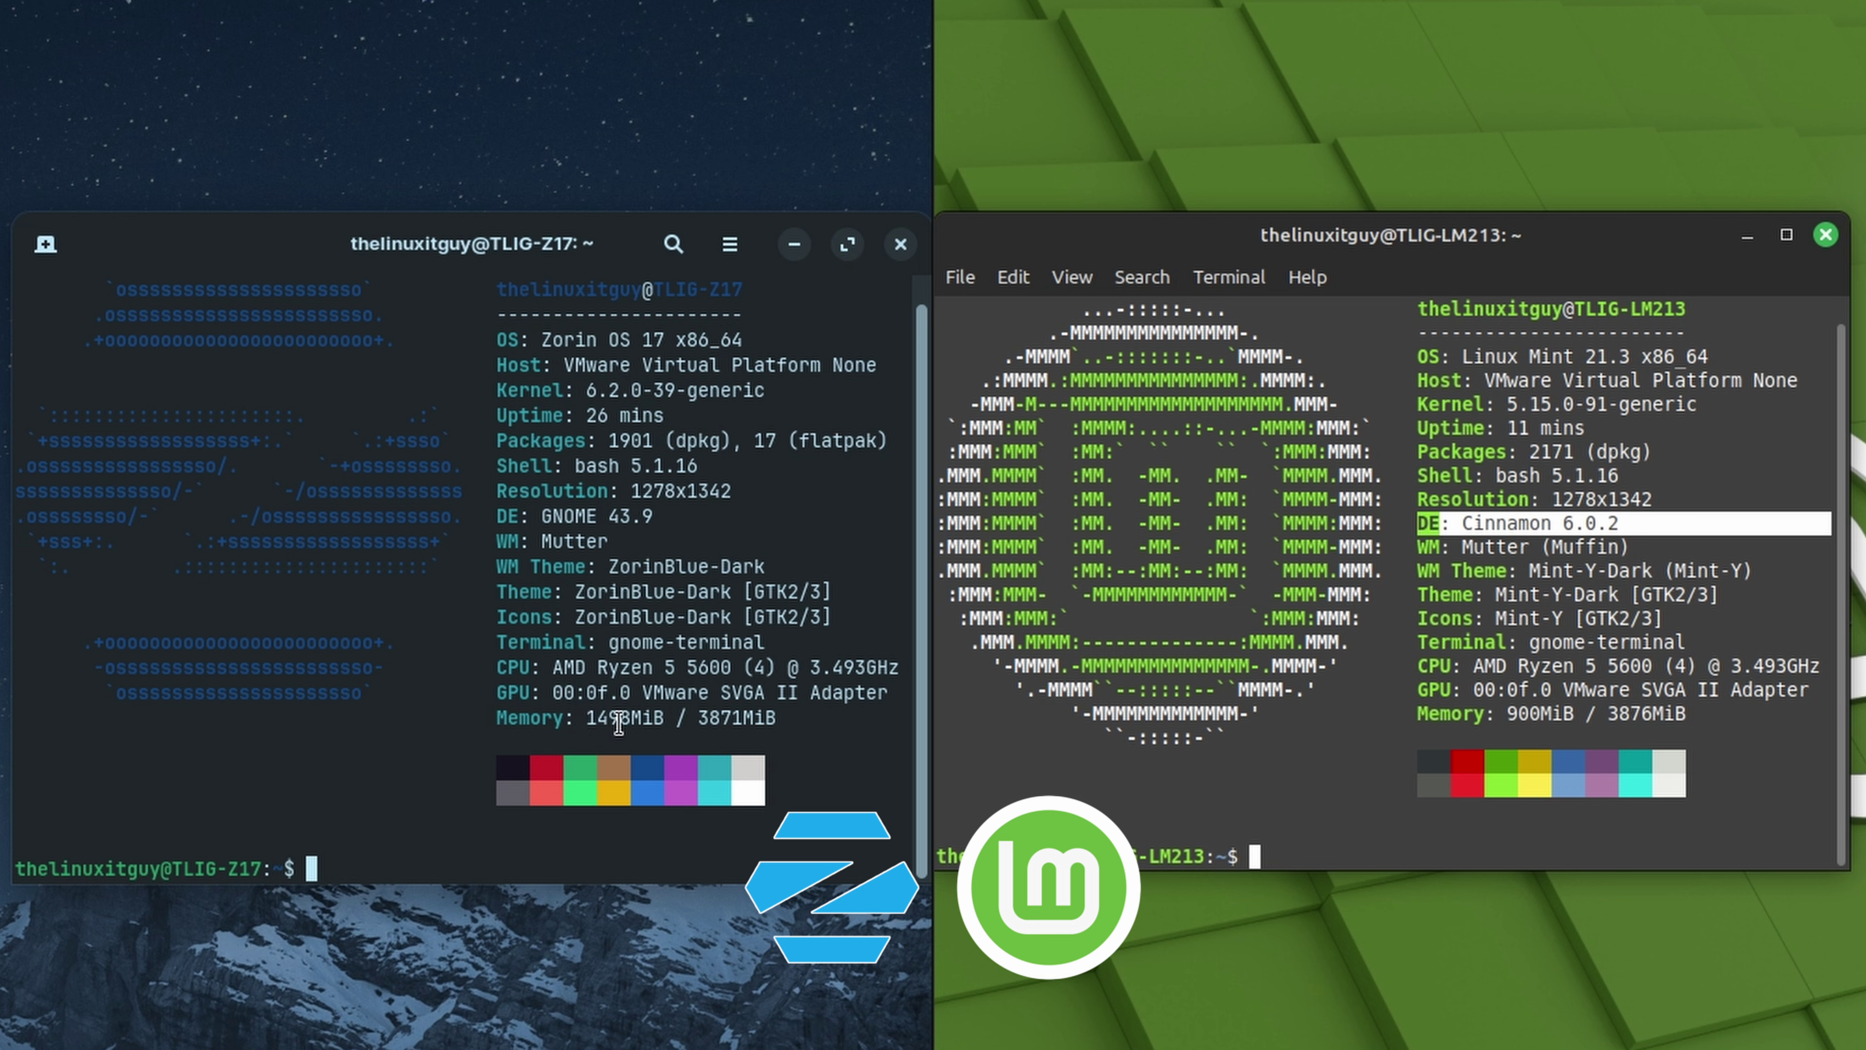
click(1412, 730)
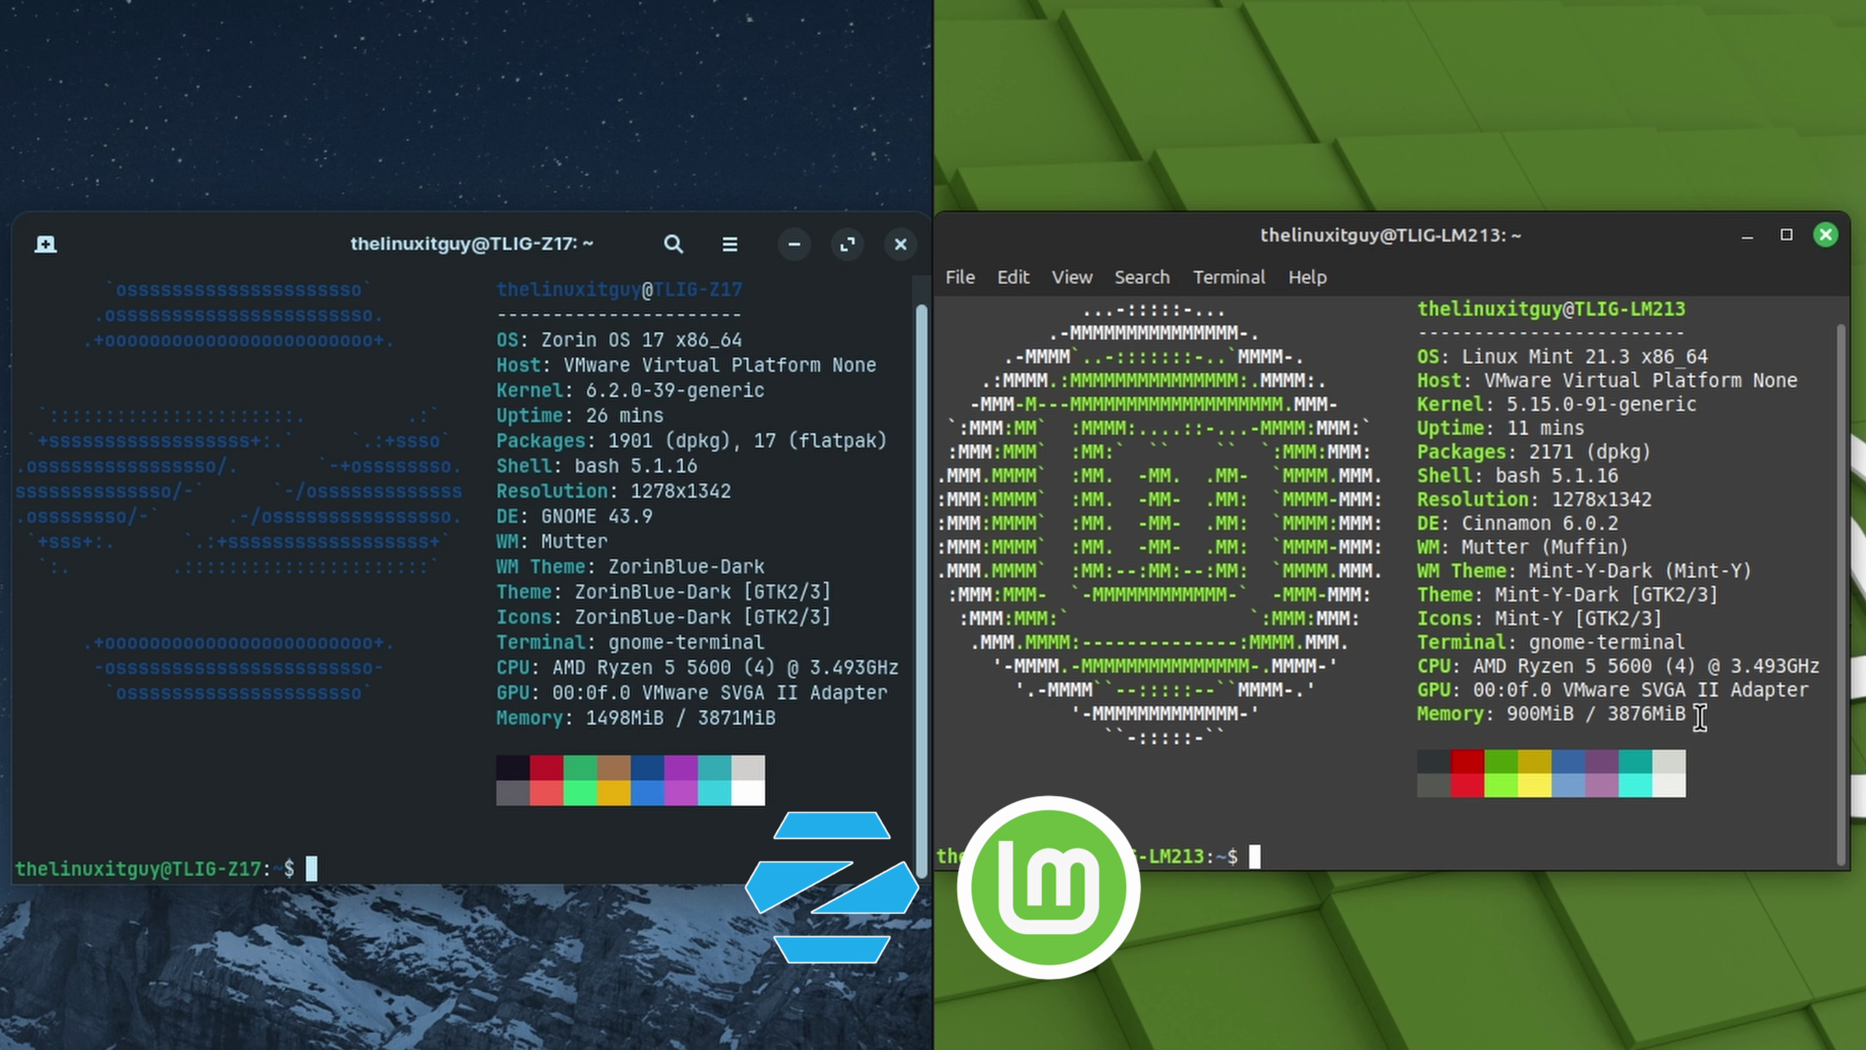
drag(1697, 714, 1416, 714)
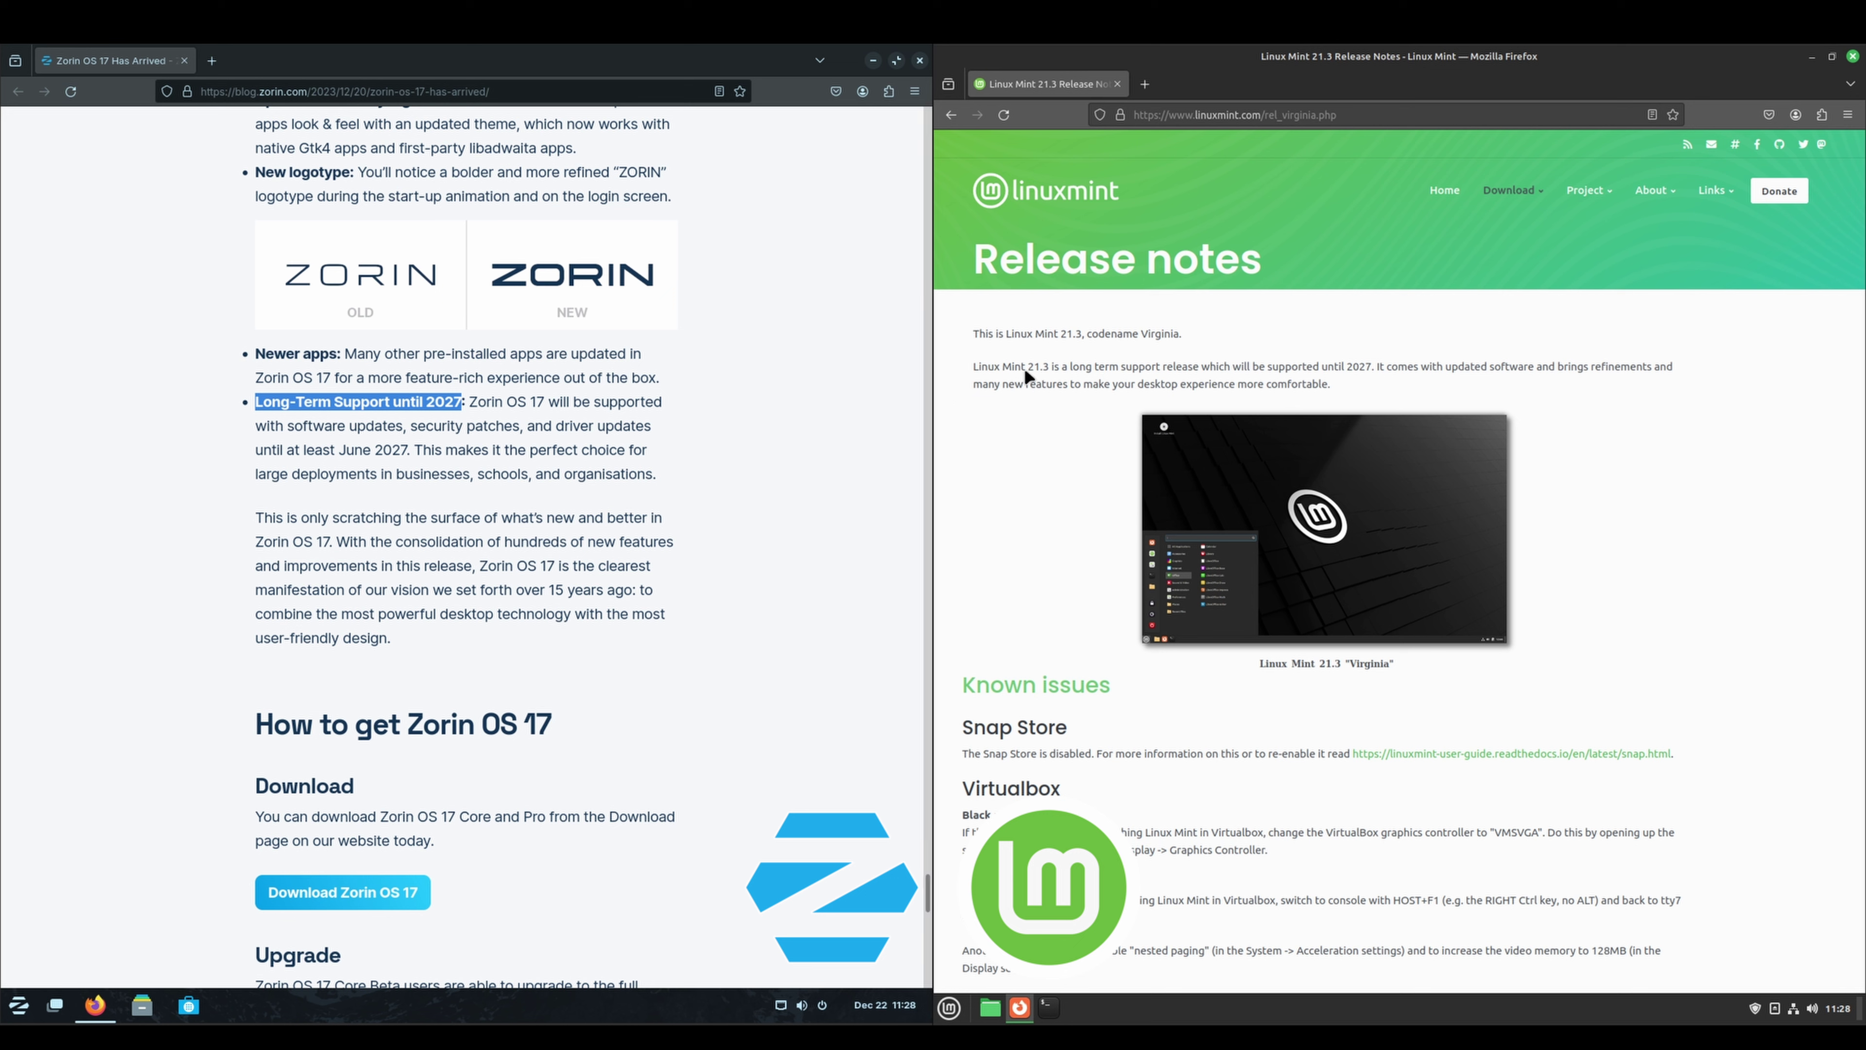
Highlight '21.3' in the Linux Mint release notes introduction
drag(1026, 366, 1046, 368)
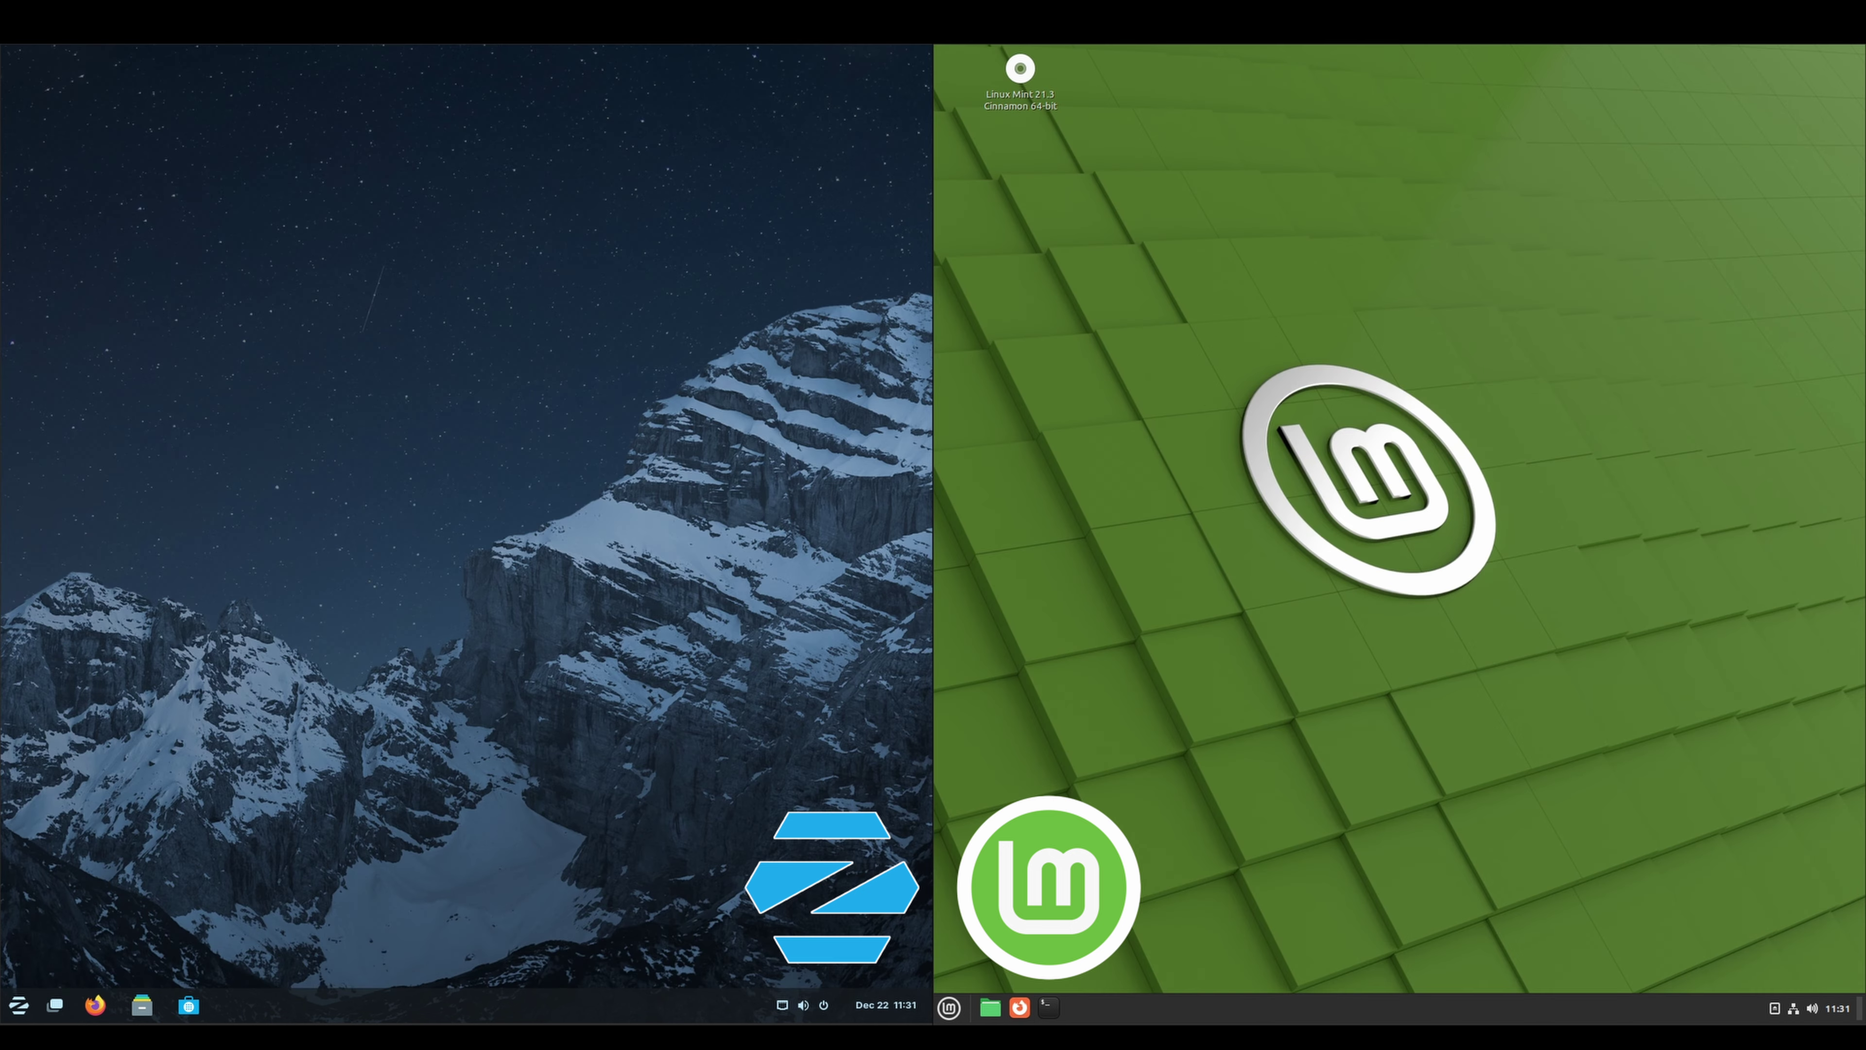
Open Mint's wallpaper chooser and set Zorin's background to the misty river valley photo
right_click(1555, 405)
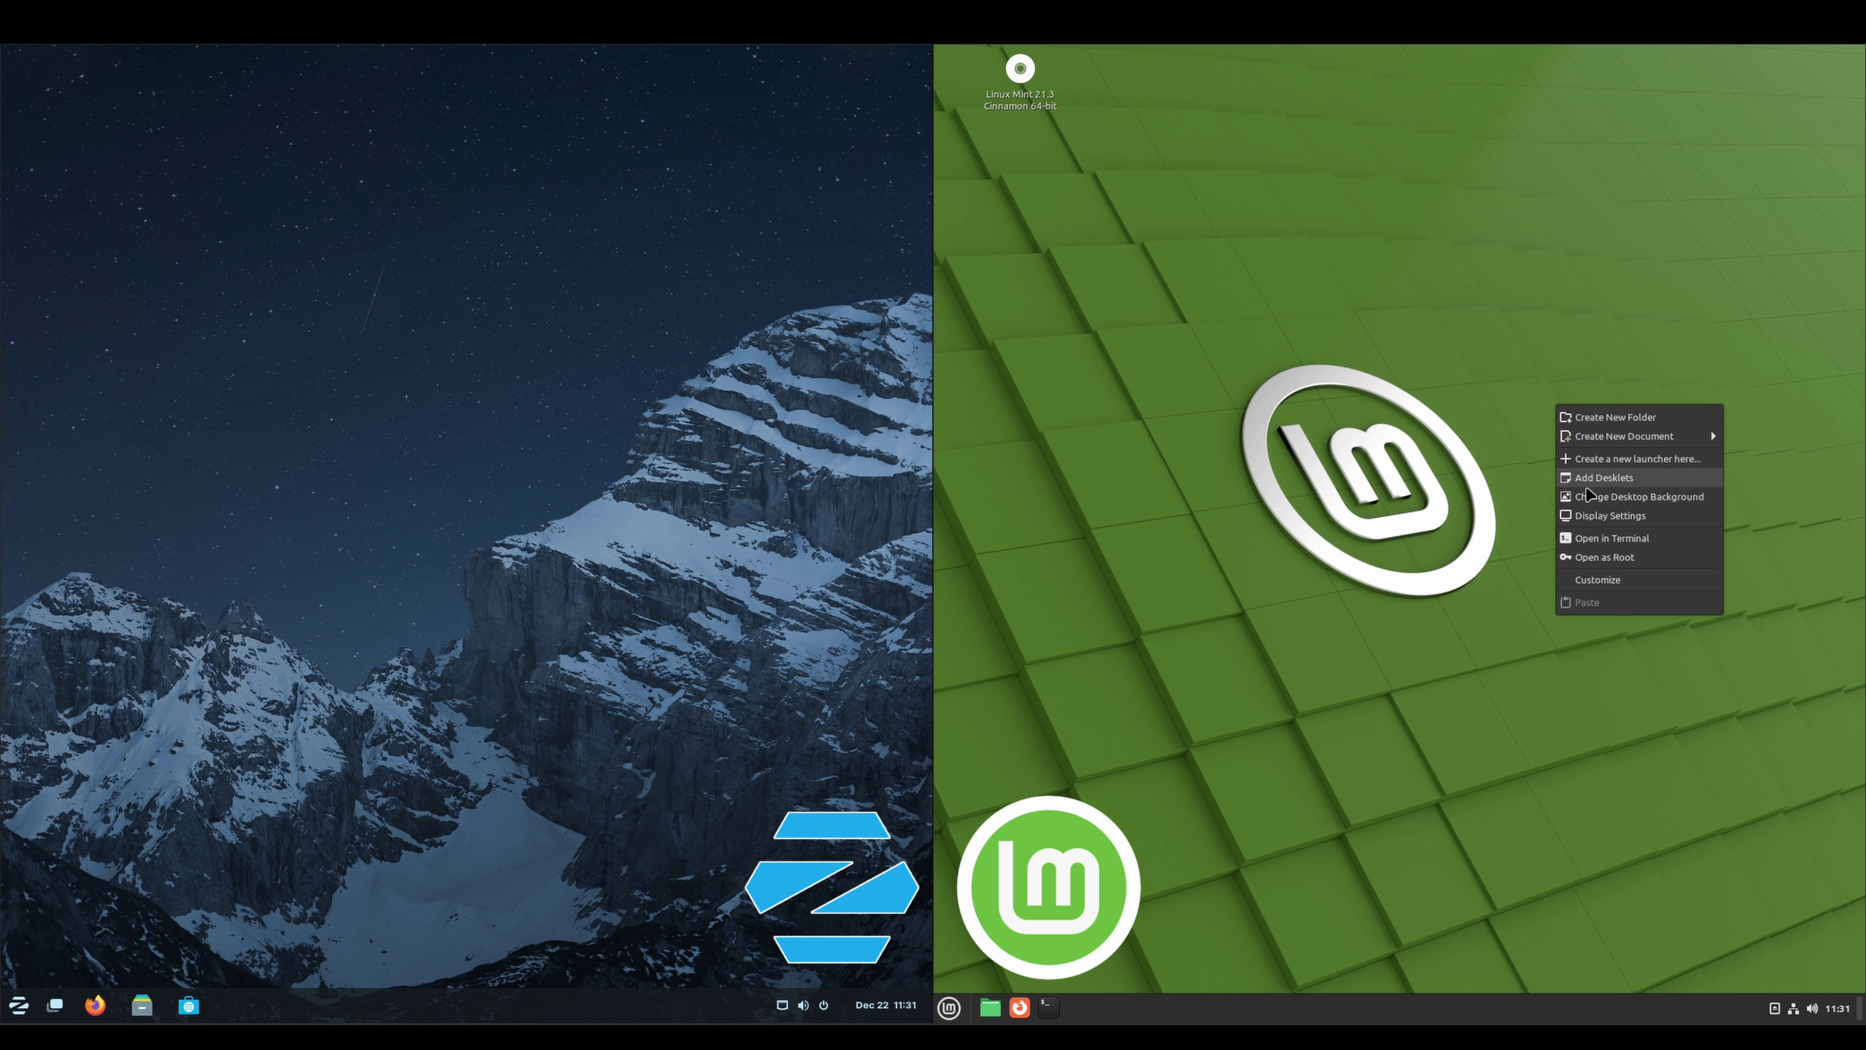
click(1451, 515)
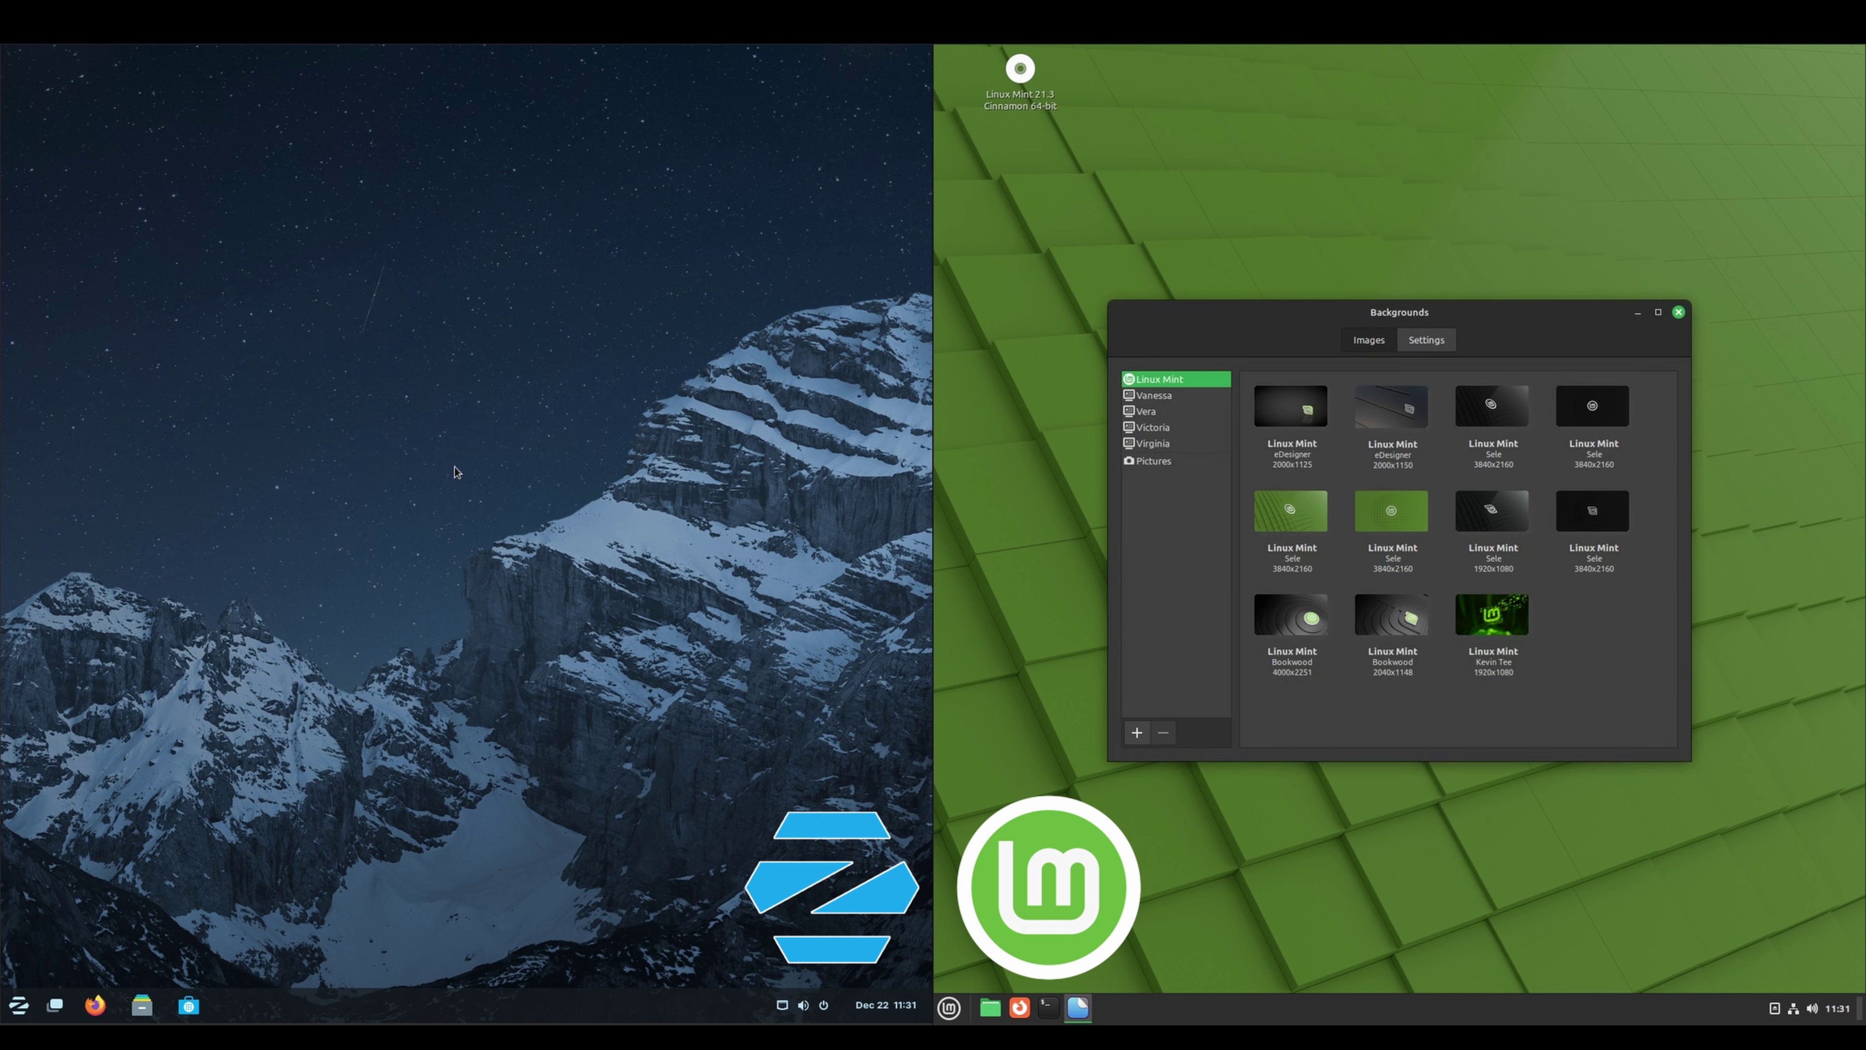
right_click(455, 472)
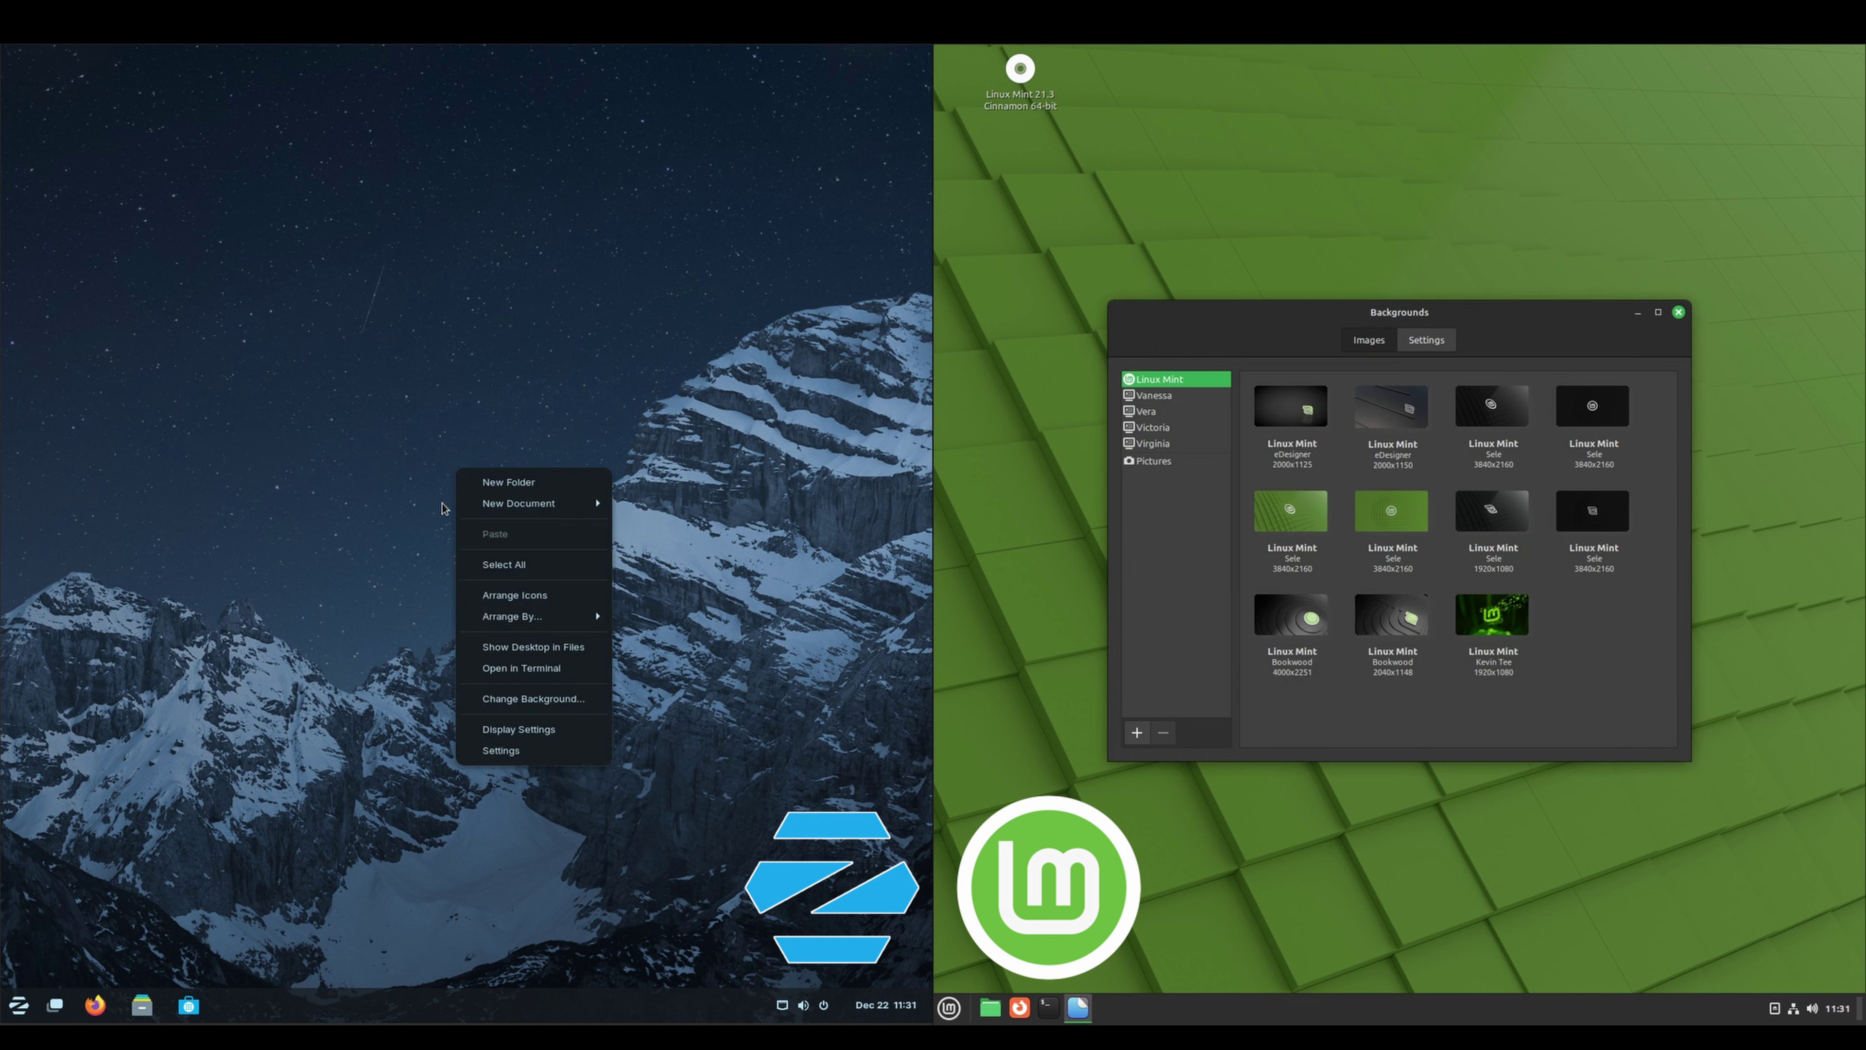
click(522, 700)
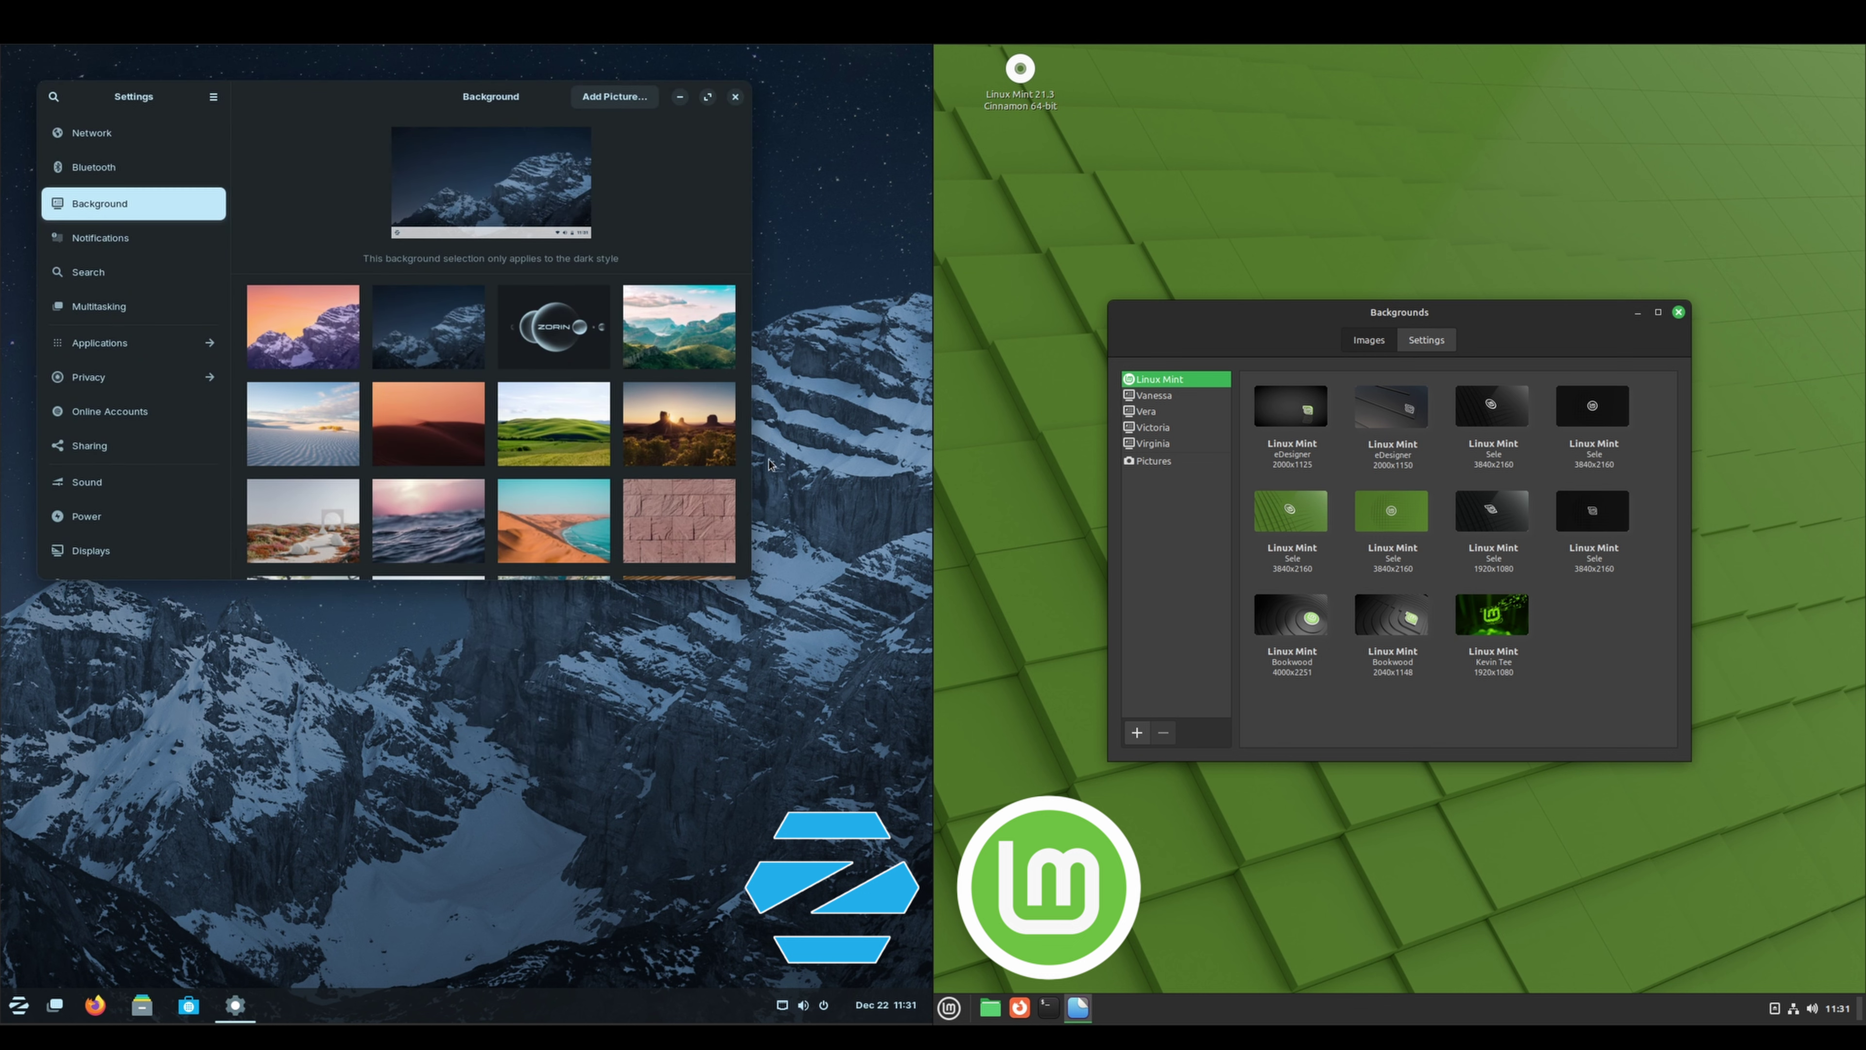
drag(743, 308, 766, 399)
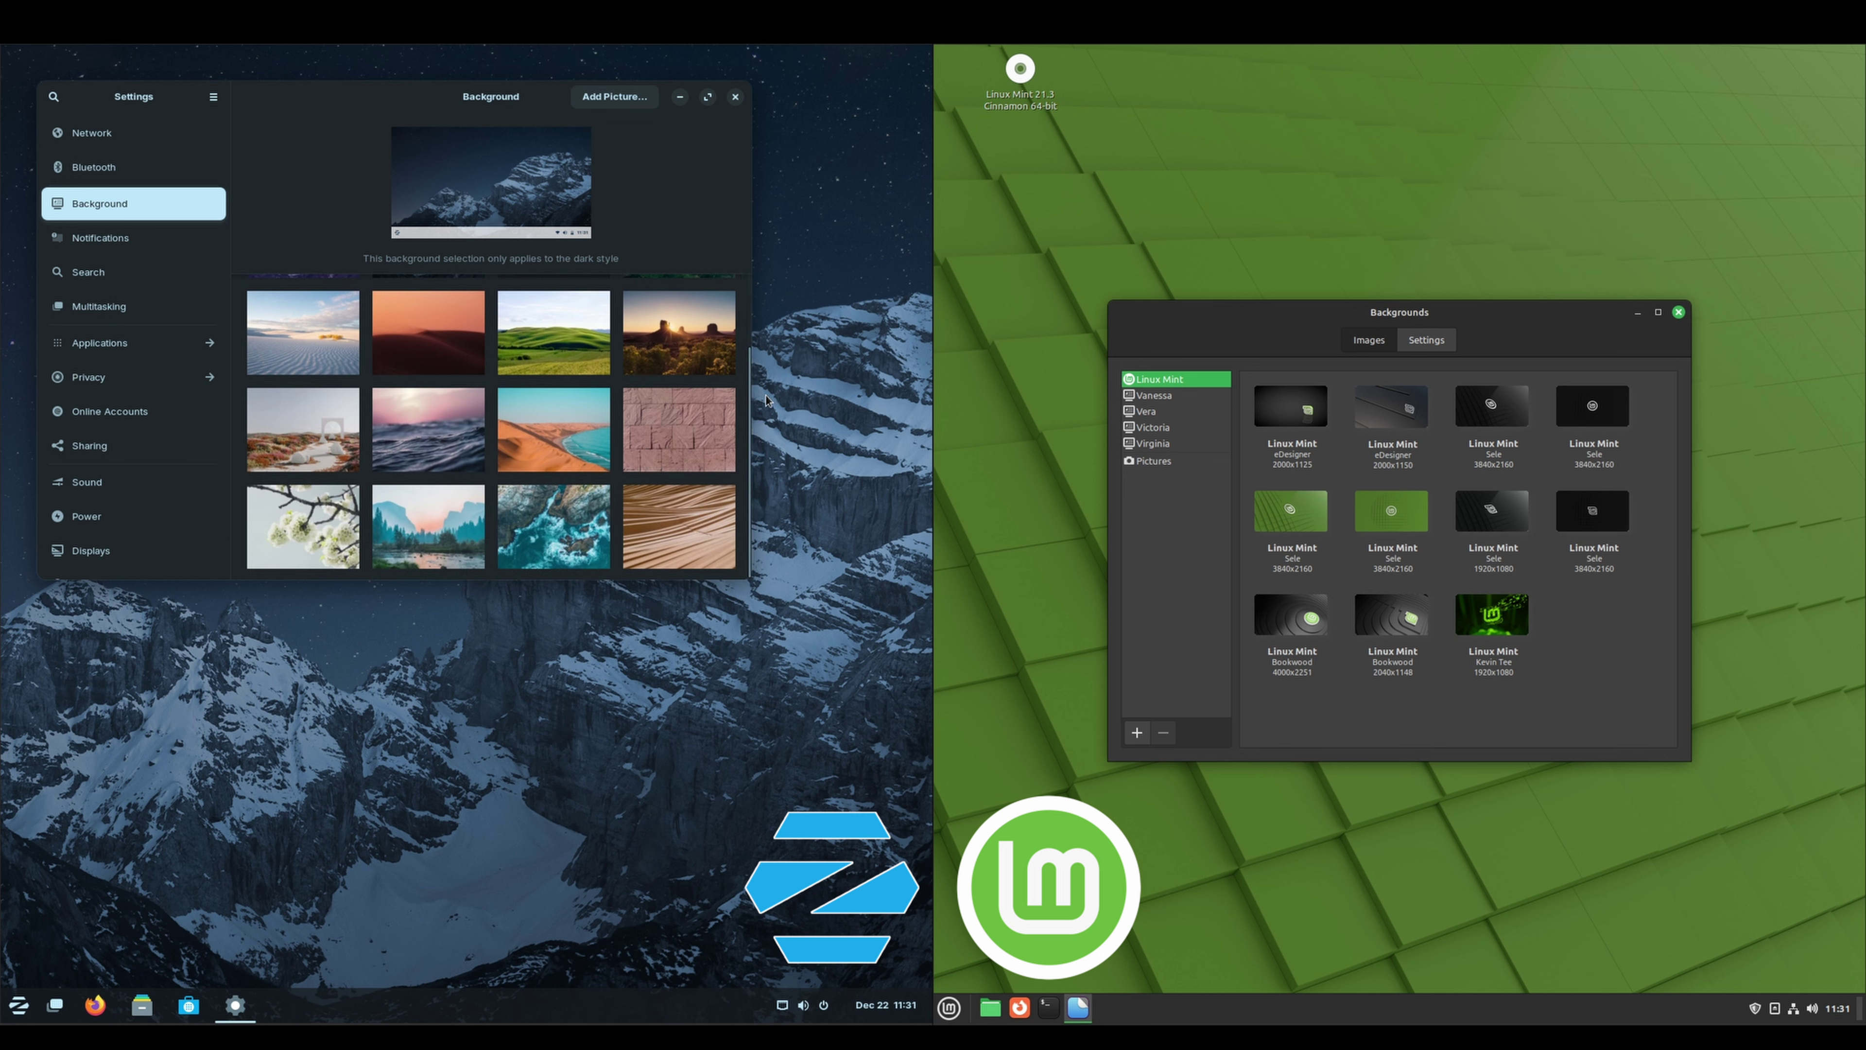
click(452, 542)
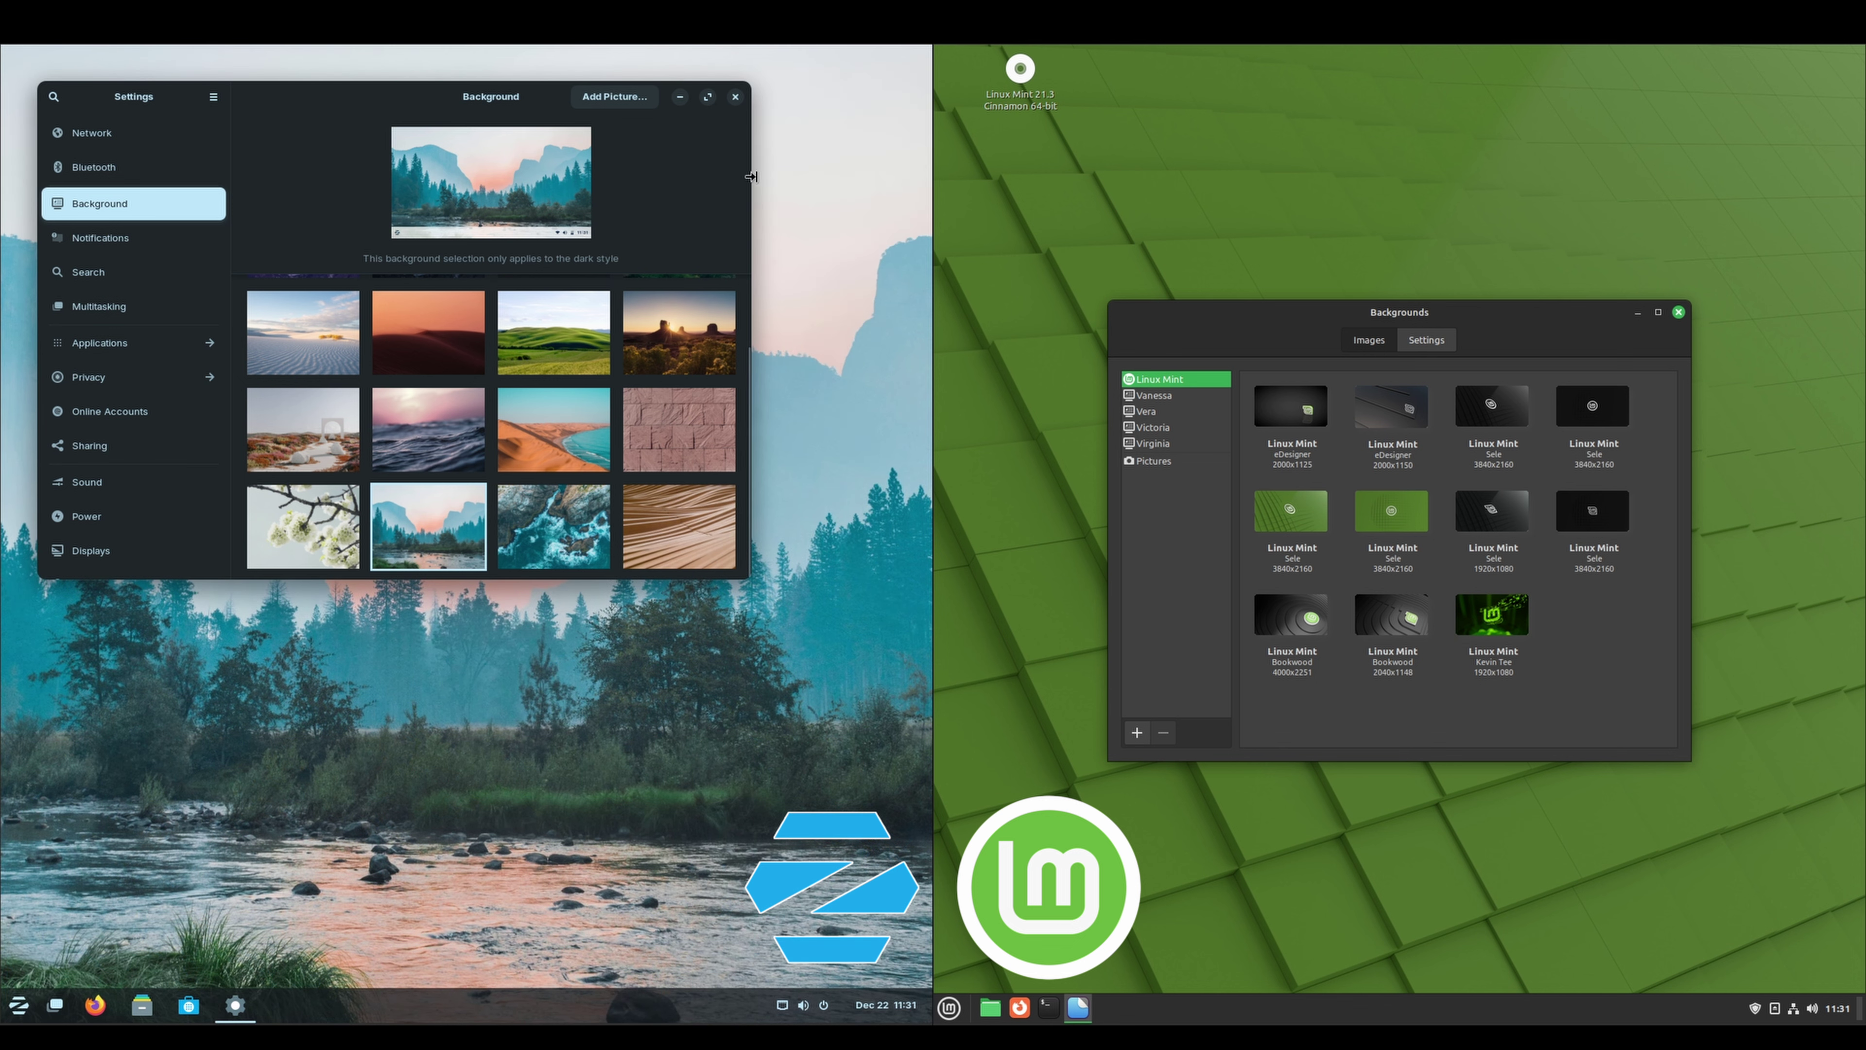
click(735, 98)
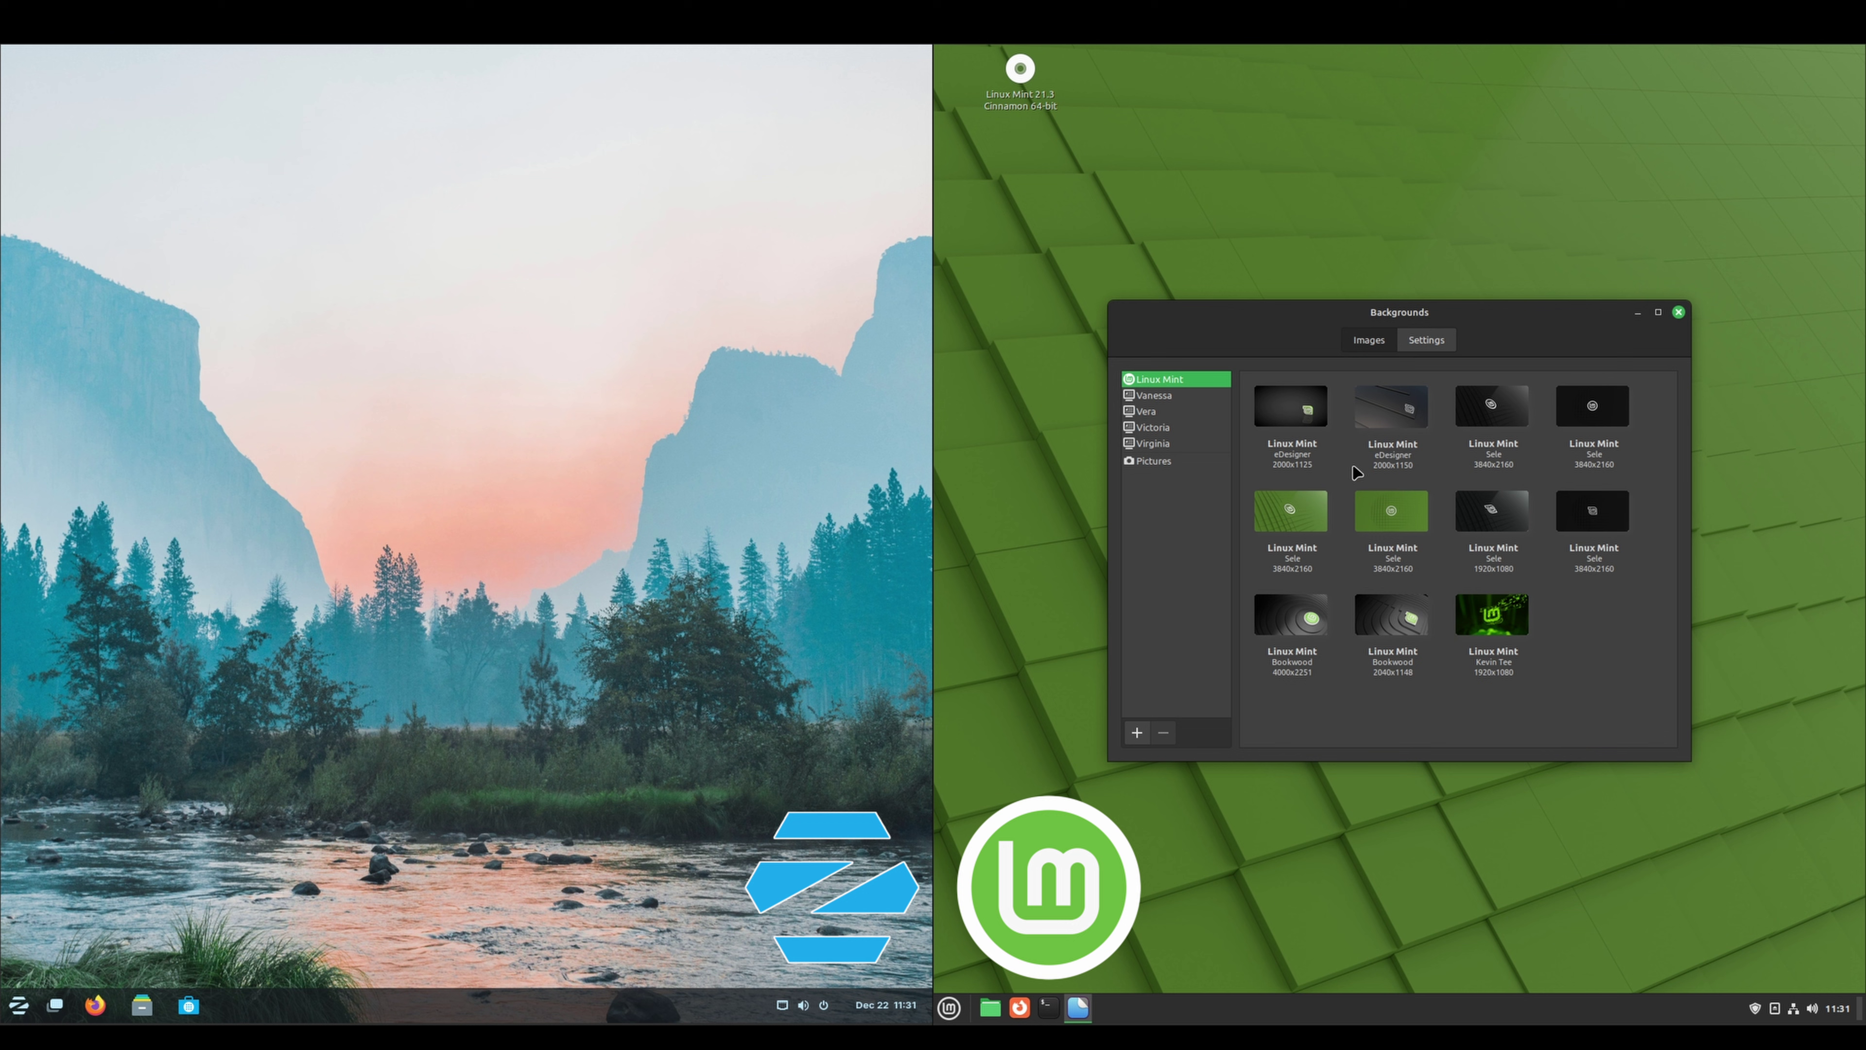
Set Mint's background to the Vanessa collection's Path forest photo and close the chooser
click(1181, 397)
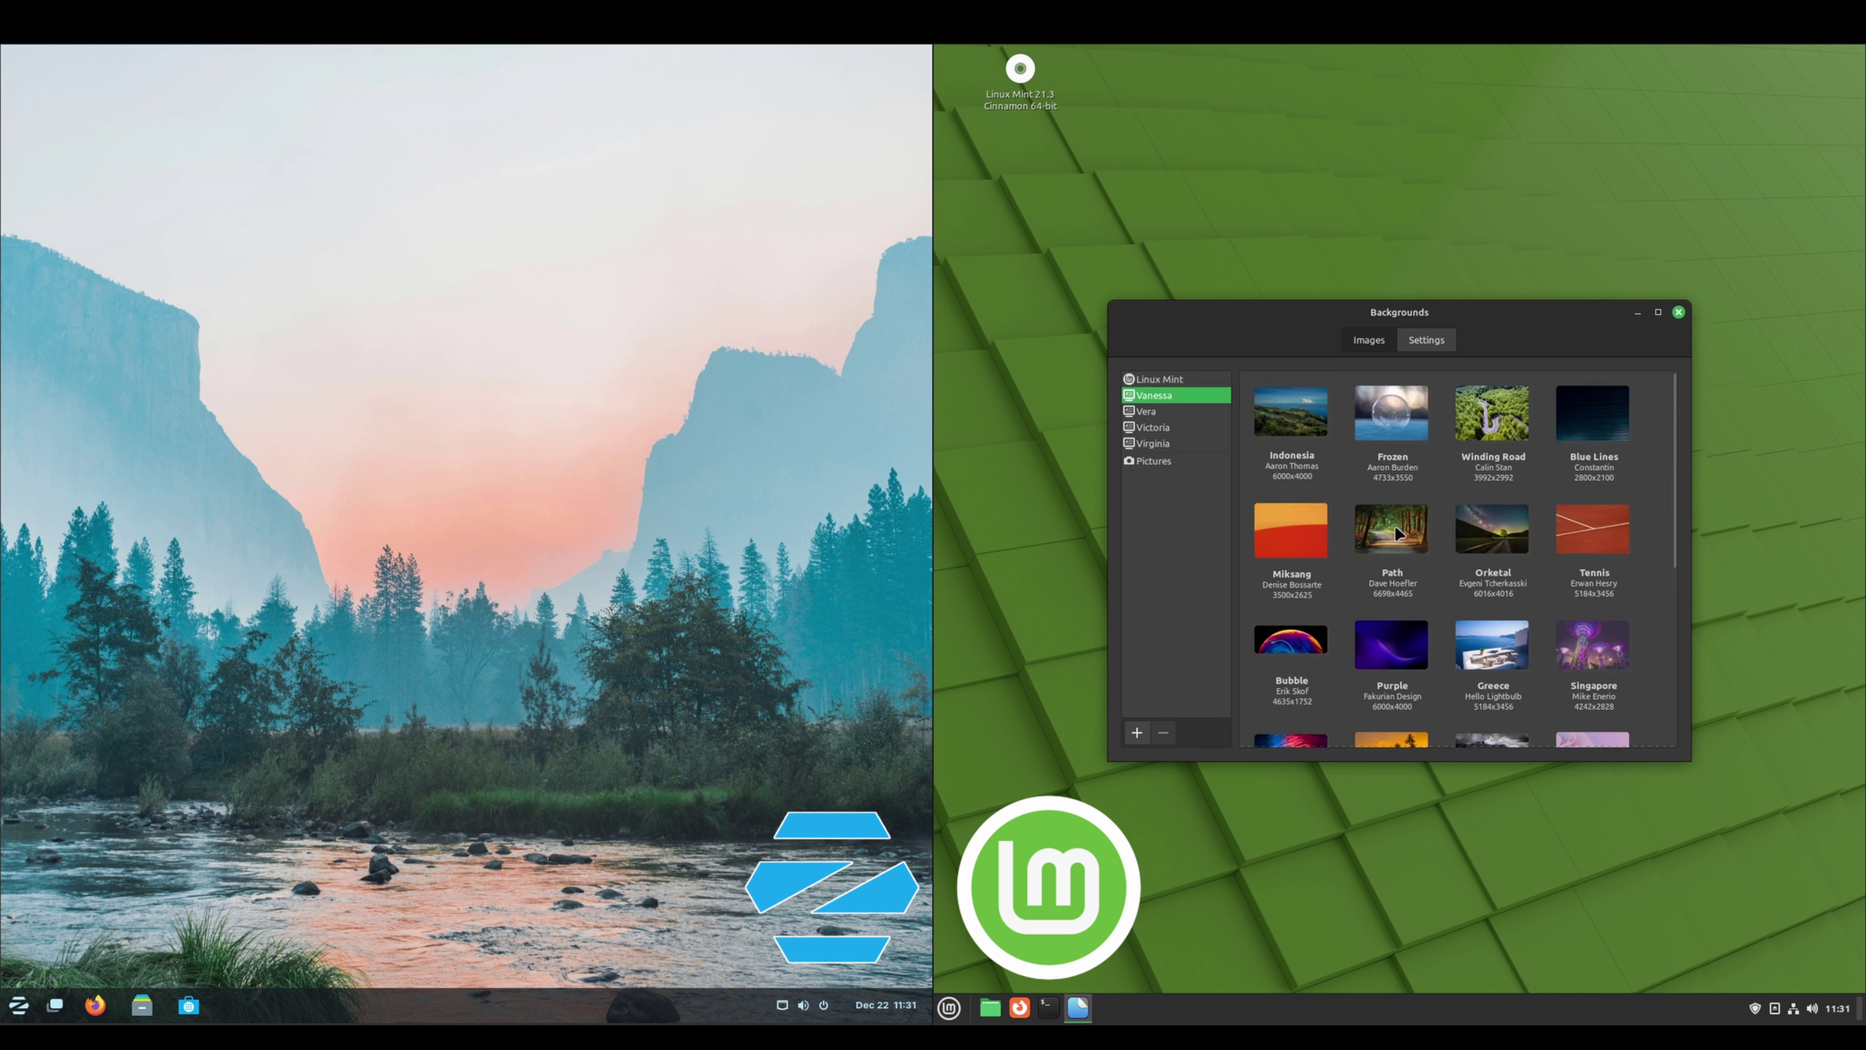
click(1394, 524)
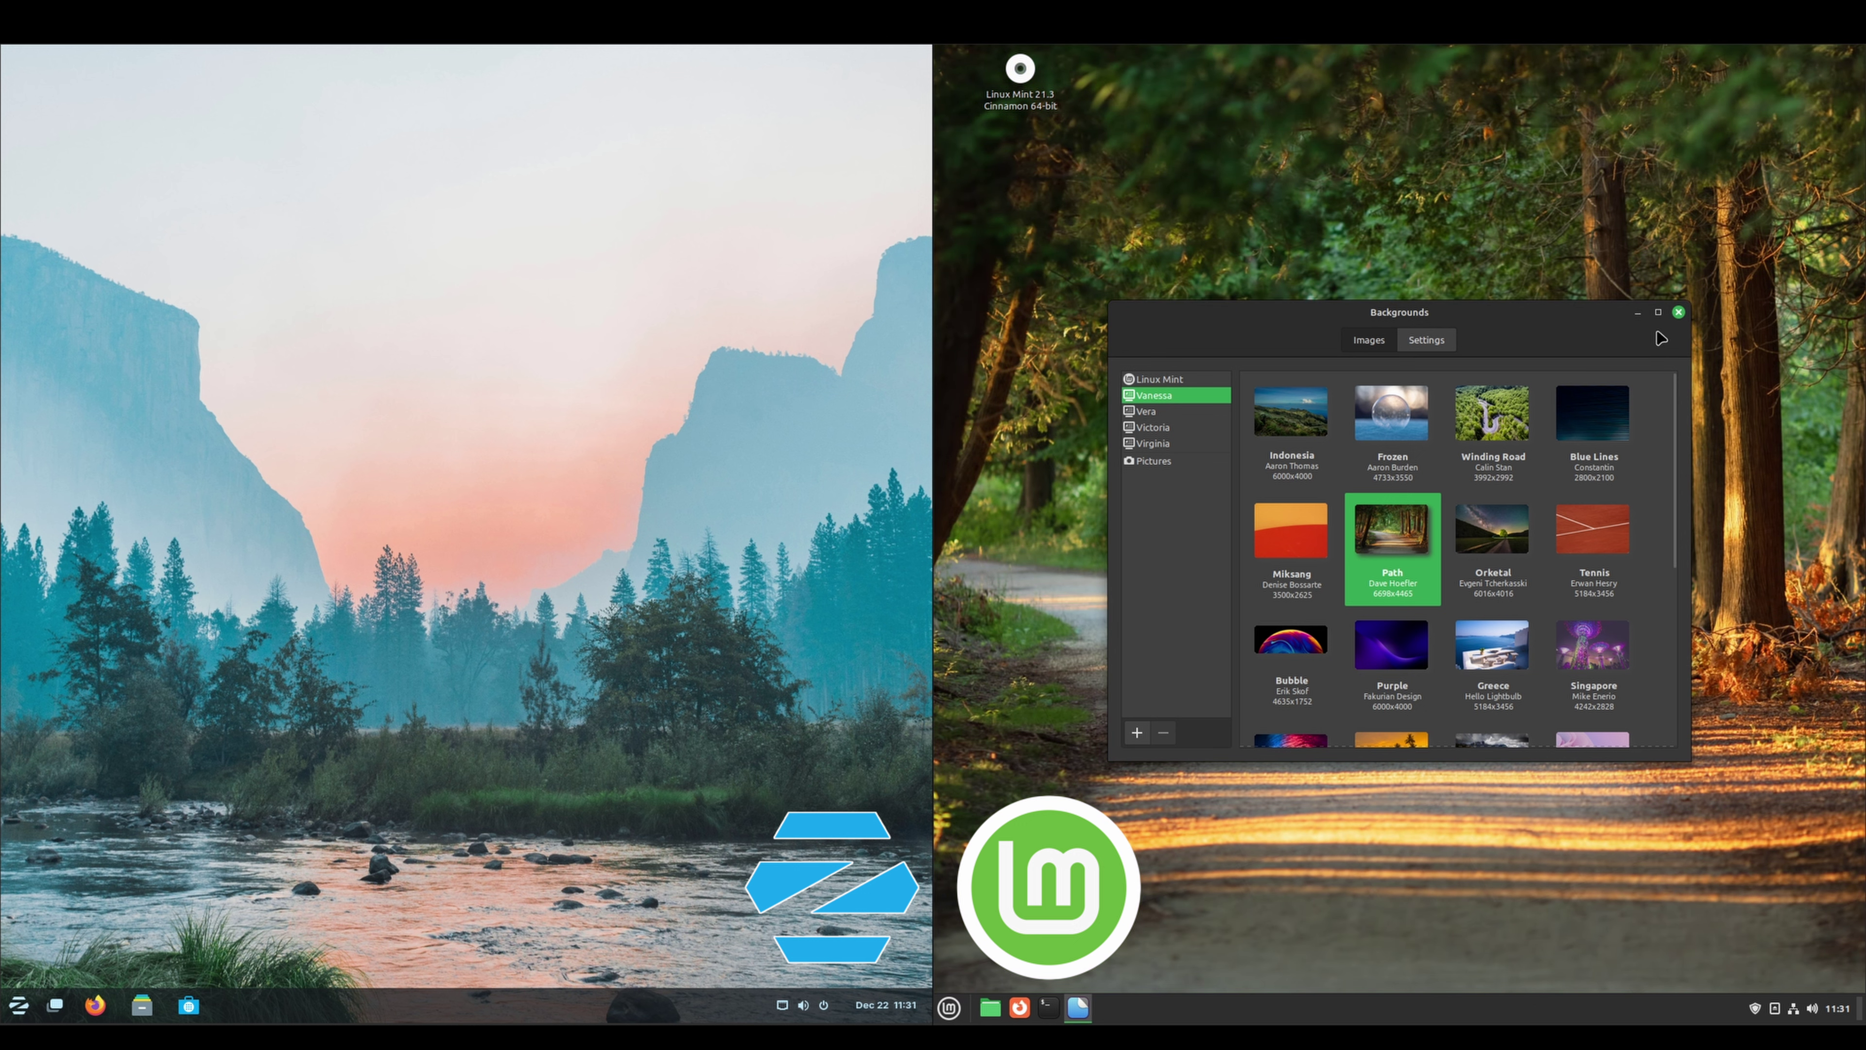
click(1678, 311)
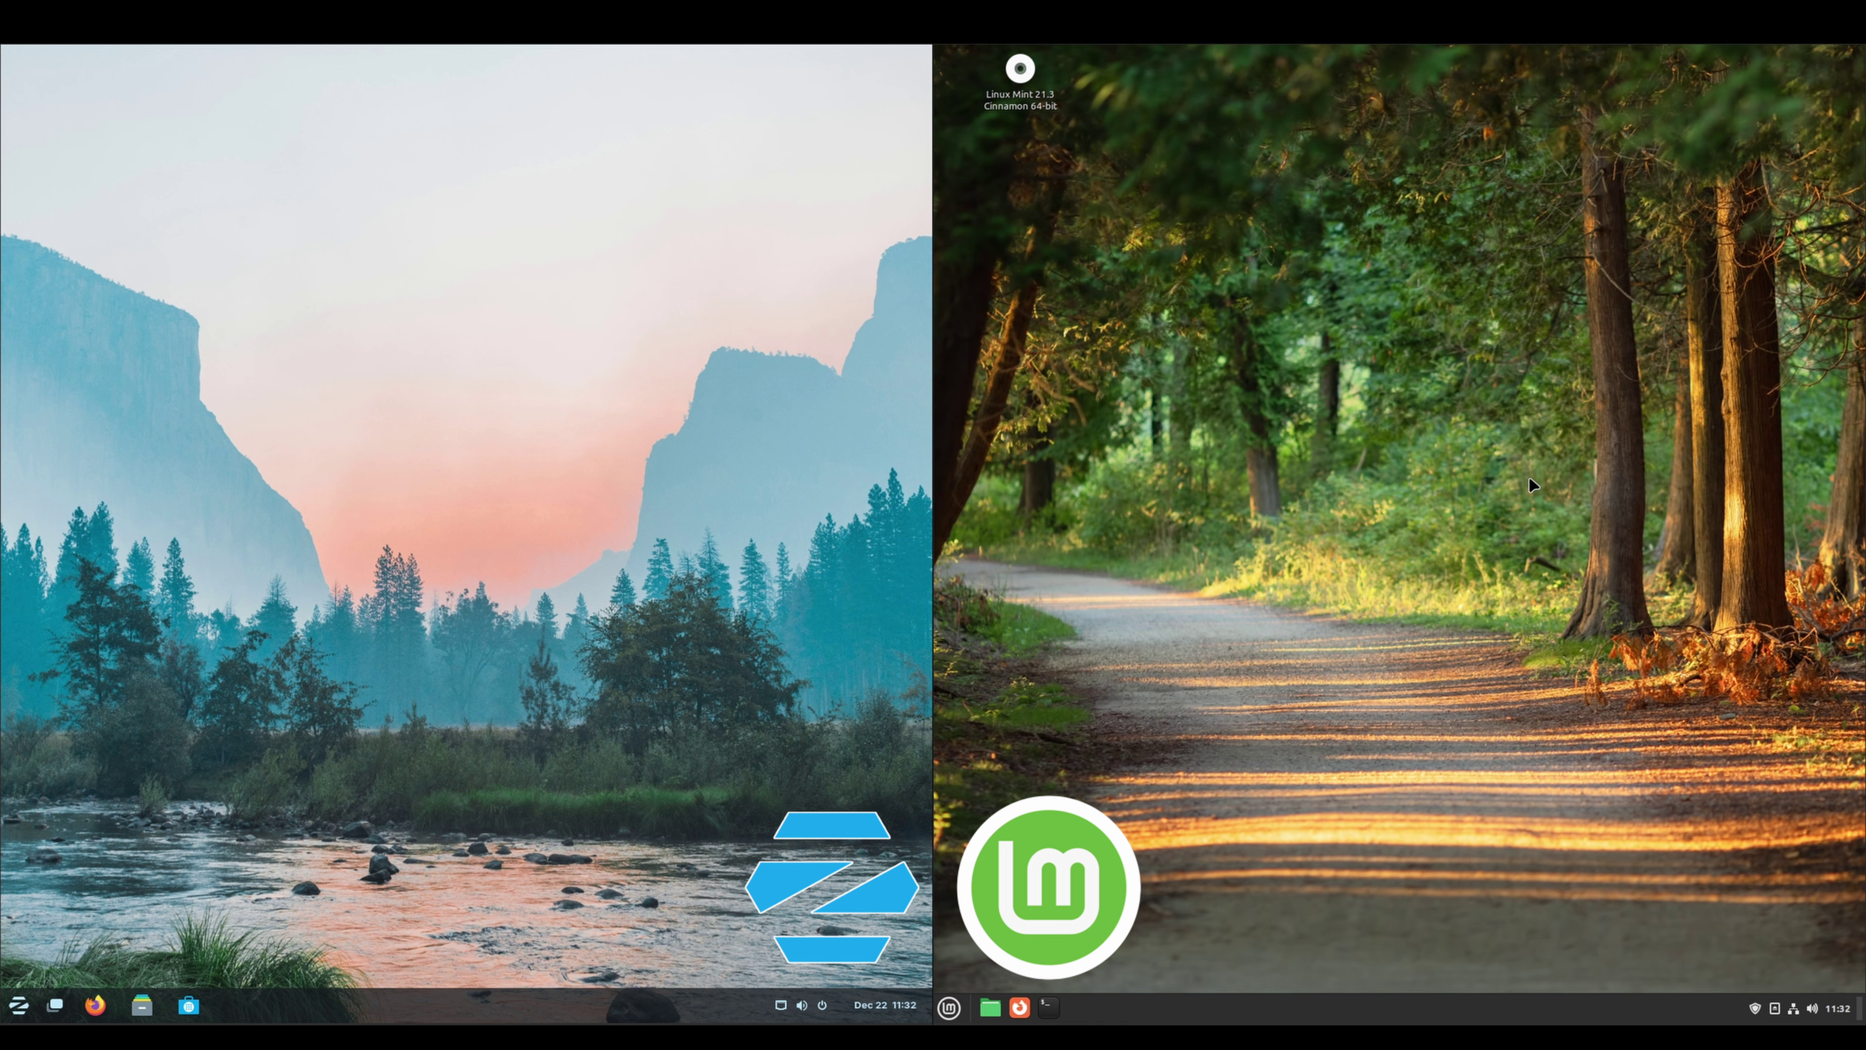